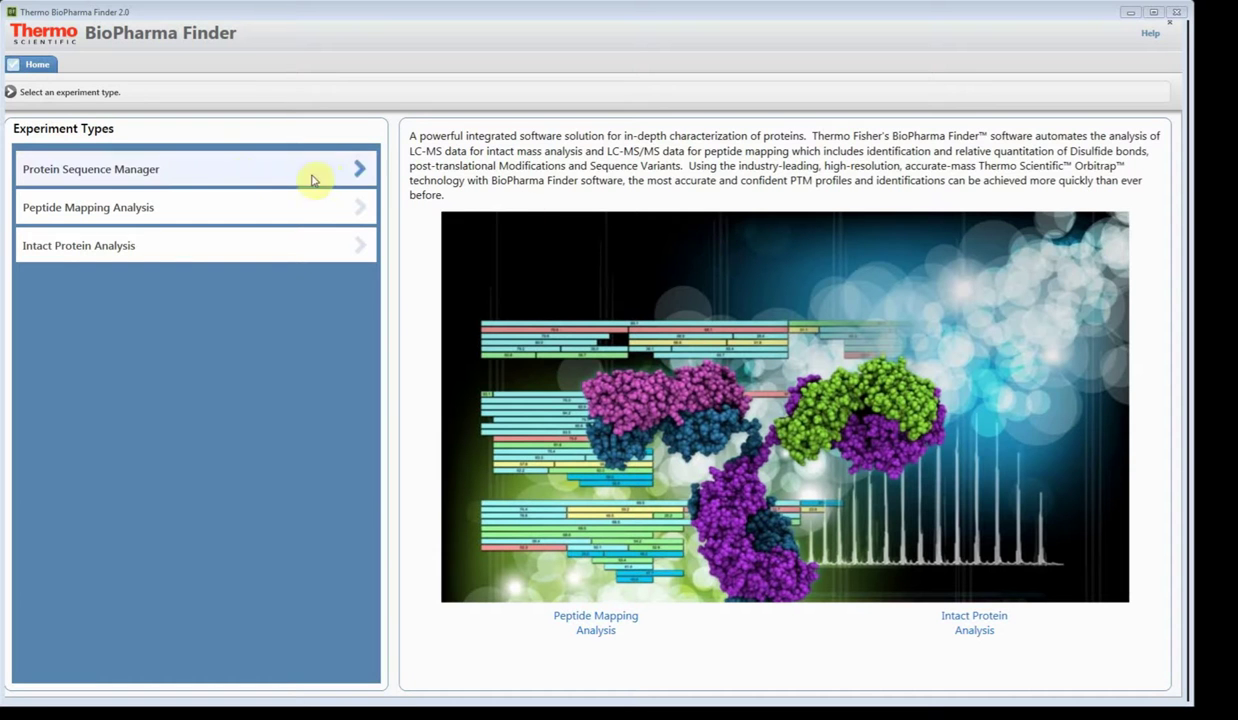
- Open the Trastuzumab Var protein sequence for editing and collapse its disulfide link definitions
{"action": "left_click", "coordinate": [121, 172]}
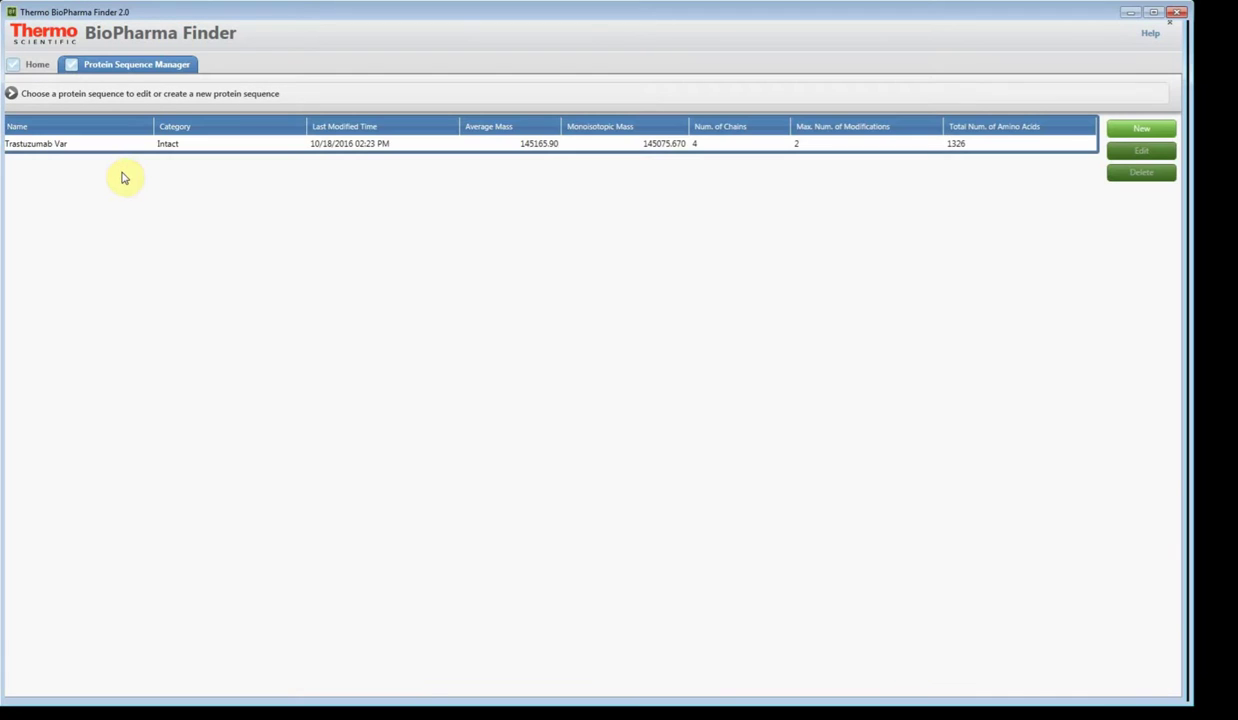
{"action": "left_click", "coordinate": [121, 148]}
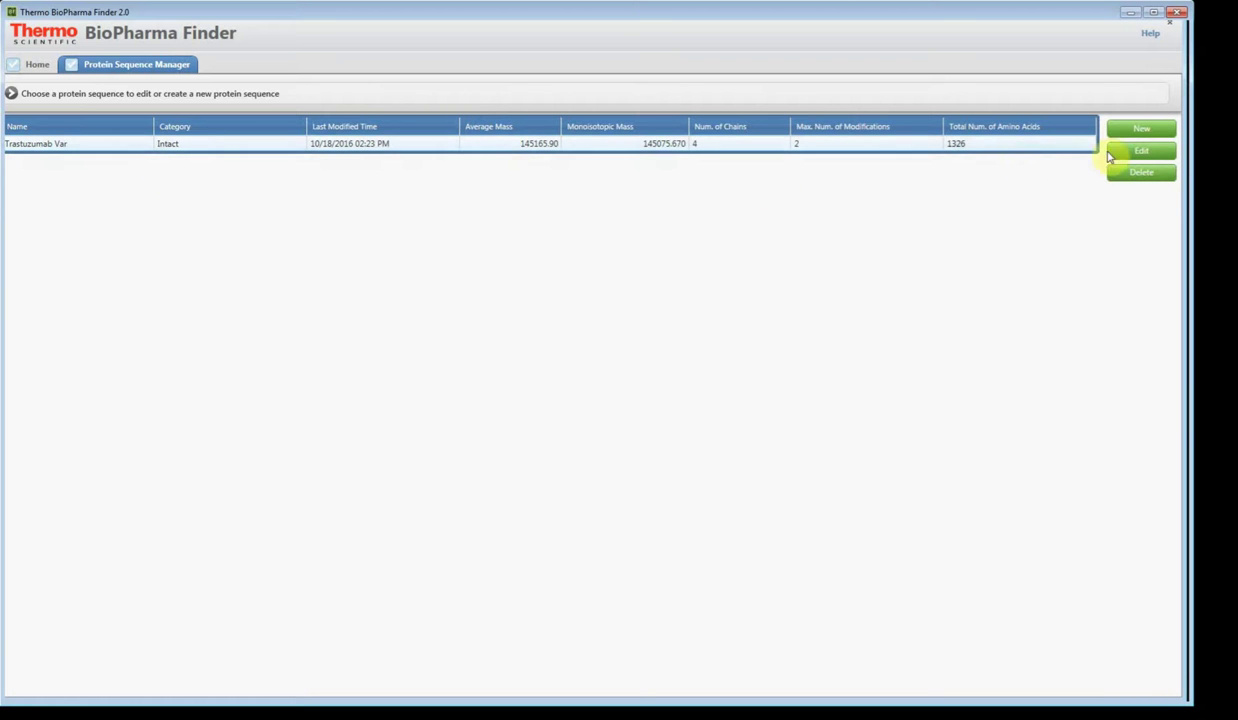
{"action": "left_click", "coordinate": [1155, 160]}
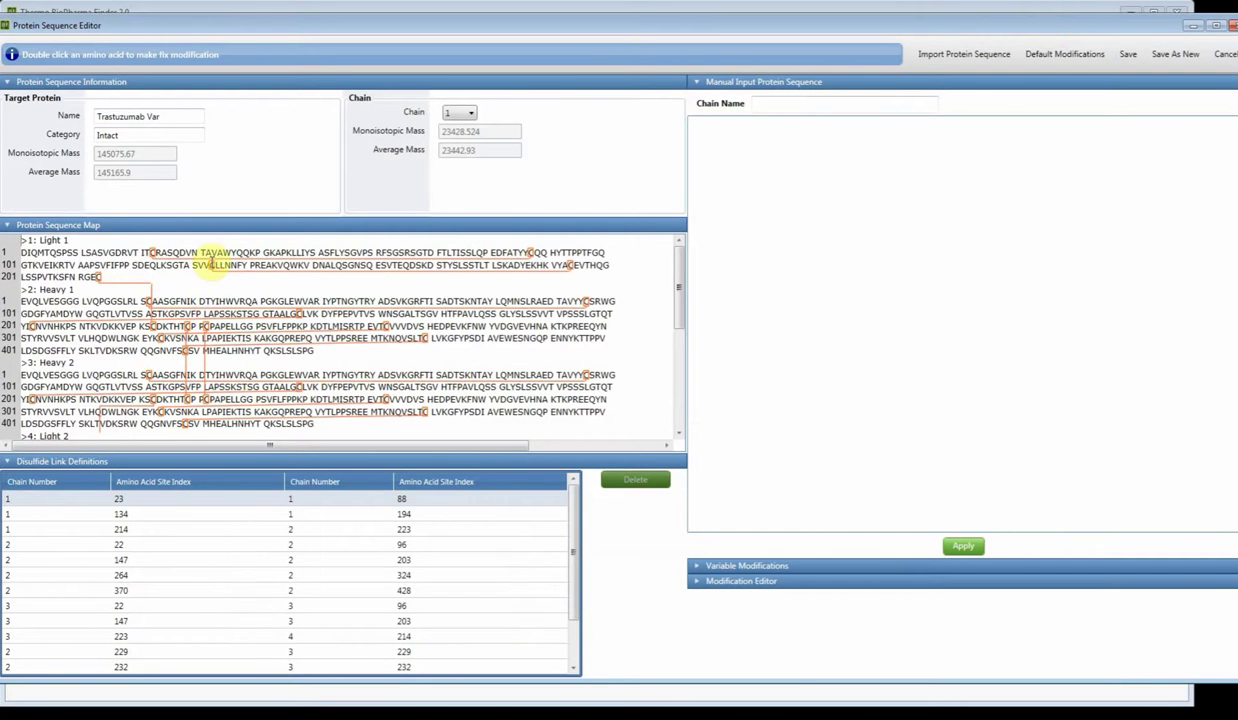
{"action": "left_click", "coordinate": [30, 461]}
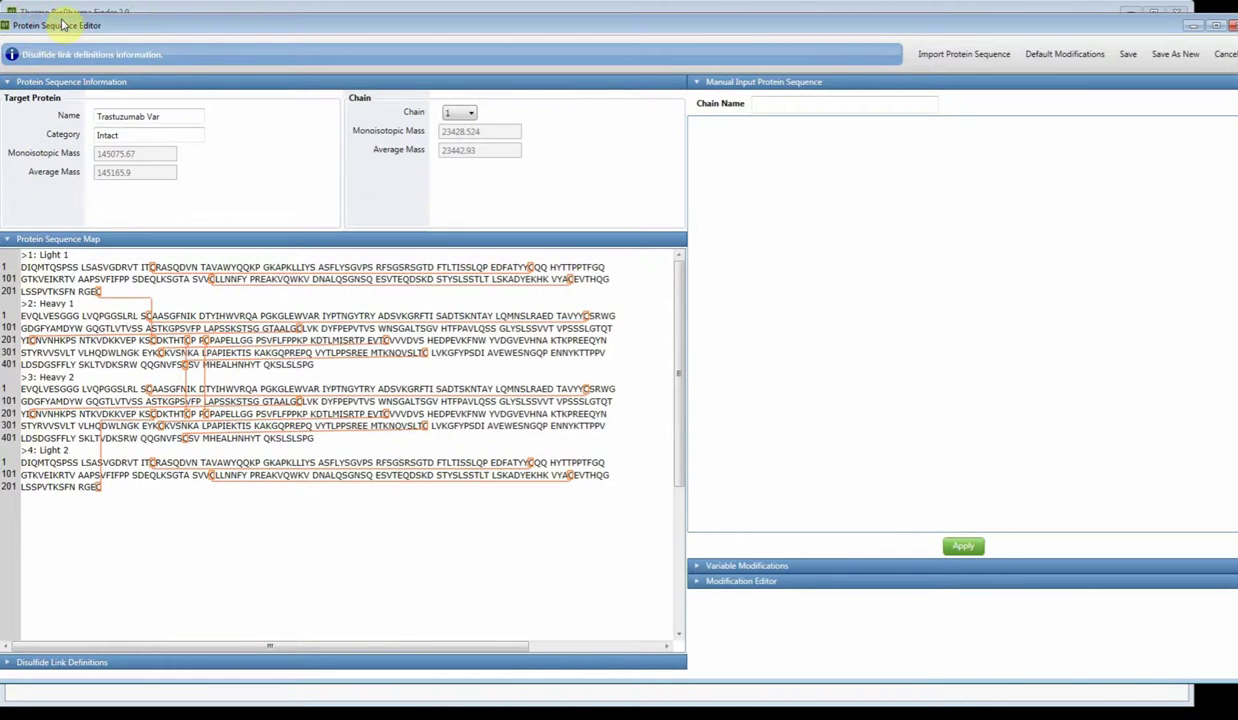
{"action": "left_click_drag", "start_coordinate": [61, 22], "coordinate": [85, 20]}
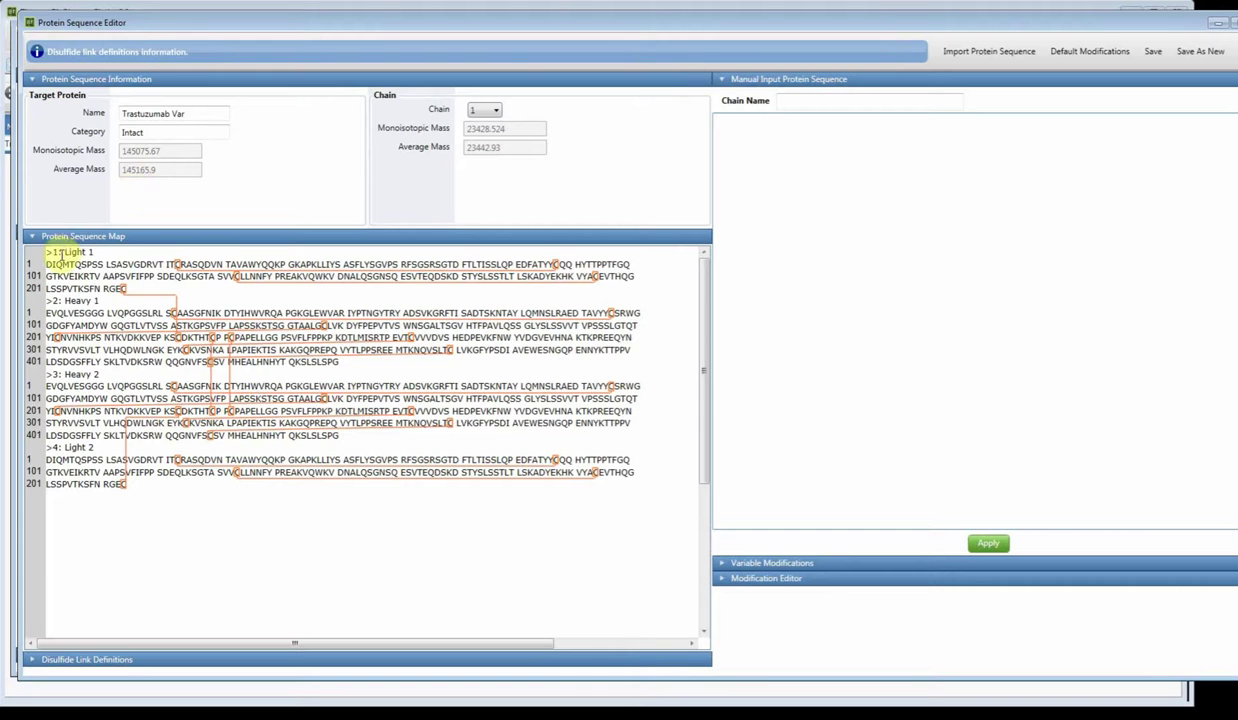
- Review the Light 1 and Light 2 chains in the sequence map and the modification options for Light 1's first residue
{"action": "left_click_drag", "start_coordinate": [64, 252], "coordinate": [94, 252]}
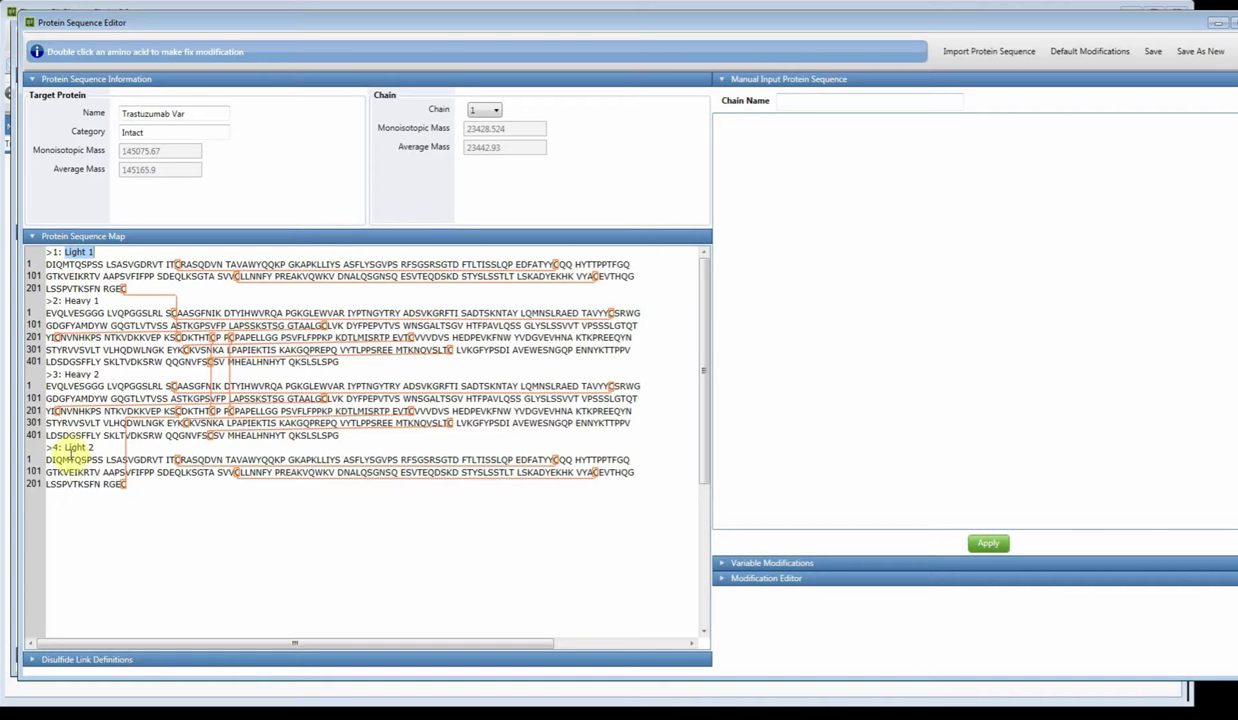
{"action": "left_click_drag", "start_coordinate": [66, 448], "coordinate": [95, 448]}
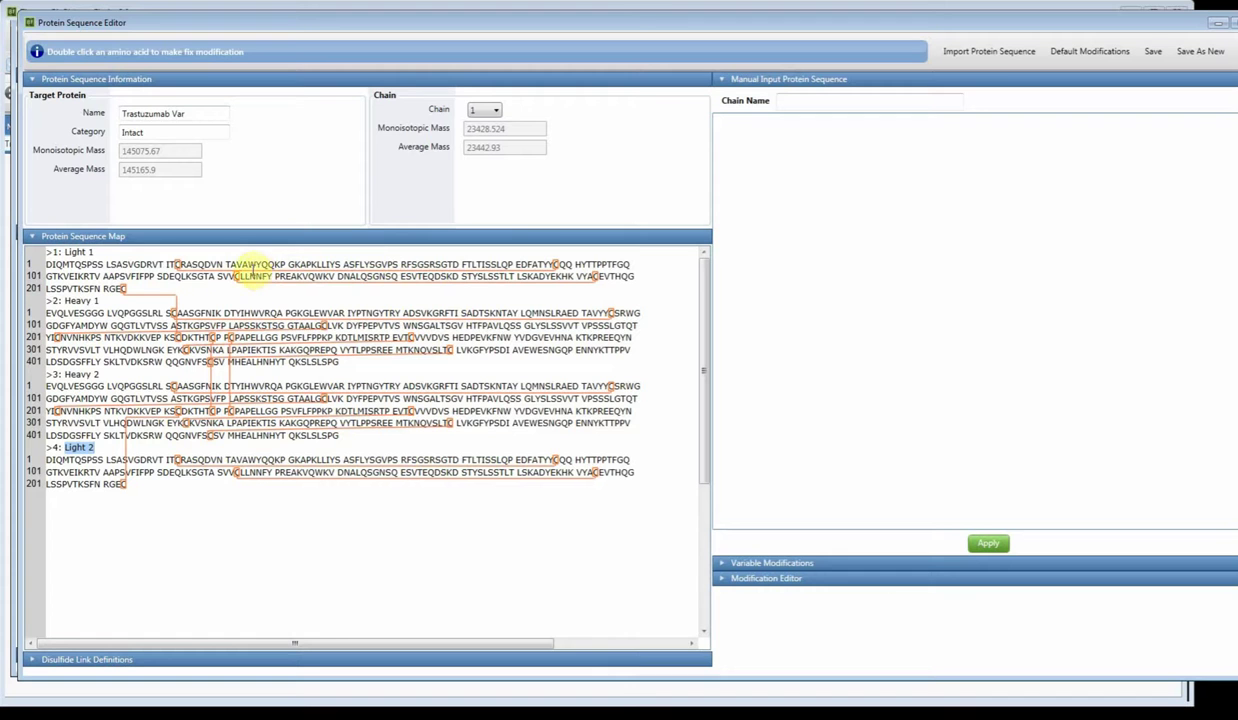
{"action": "left_click", "coordinate": [175, 264]}
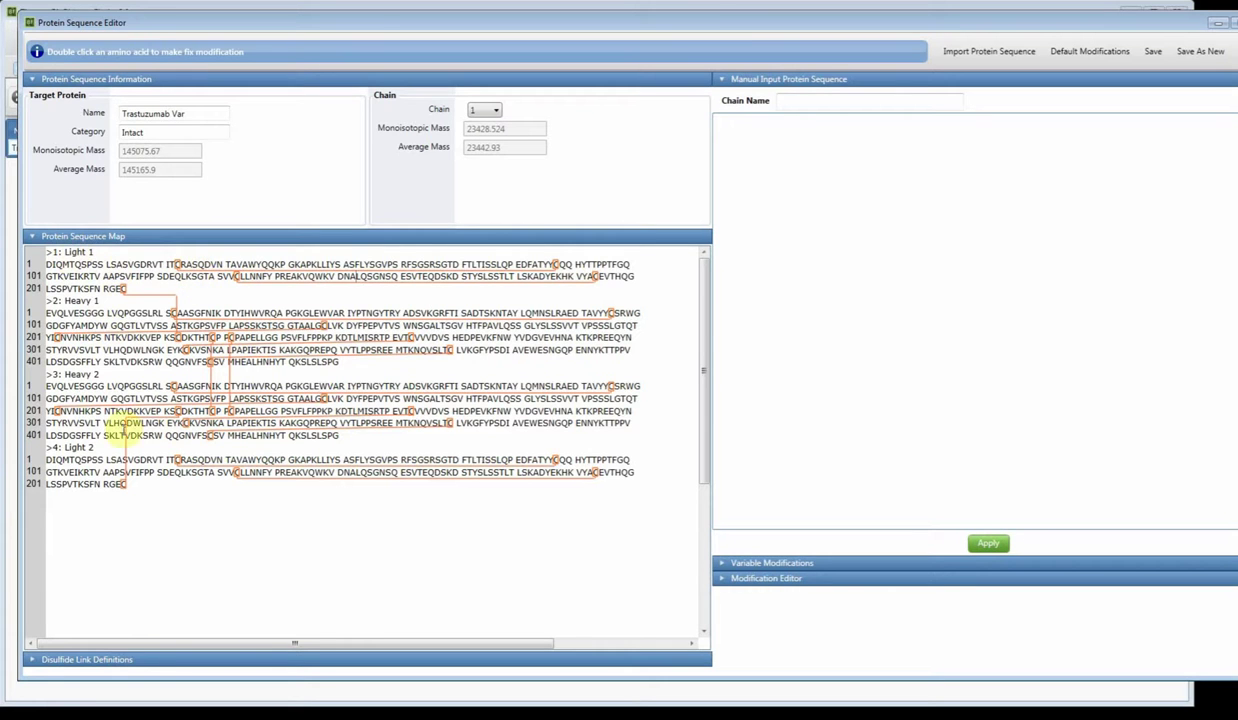
{"action": "double_click", "coordinate": [49, 264]}
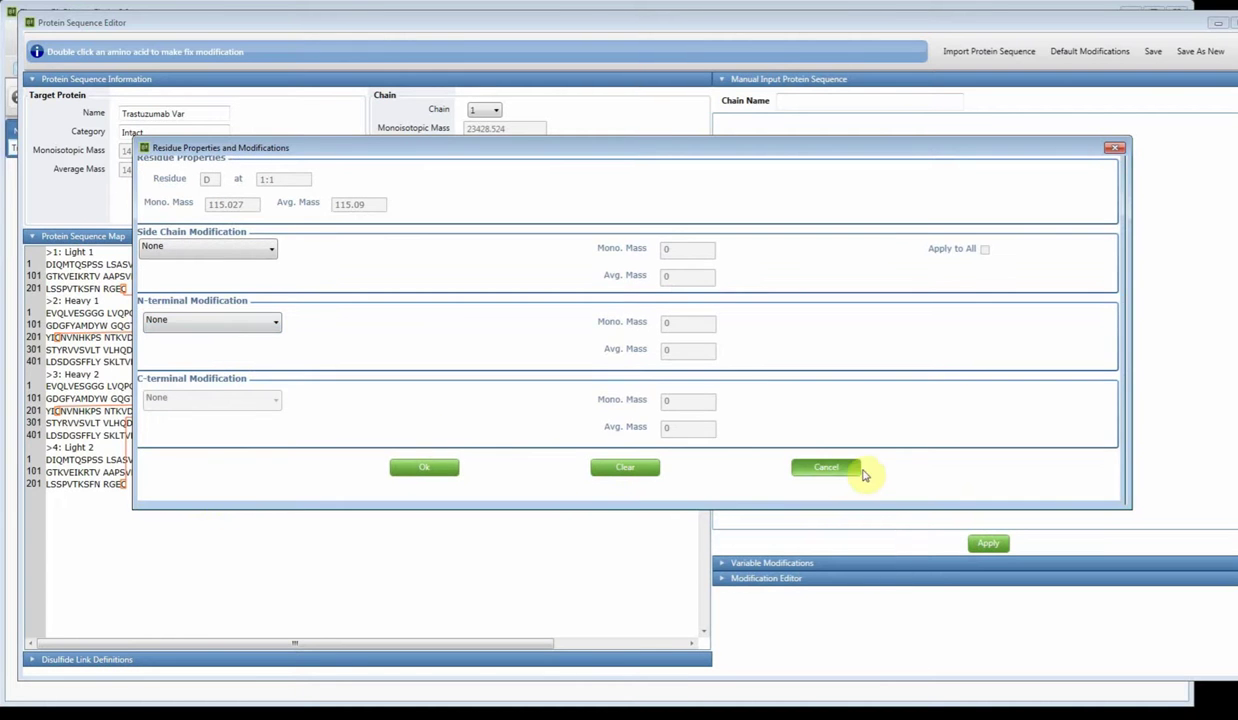
{"action": "left_click", "coordinate": [848, 473]}
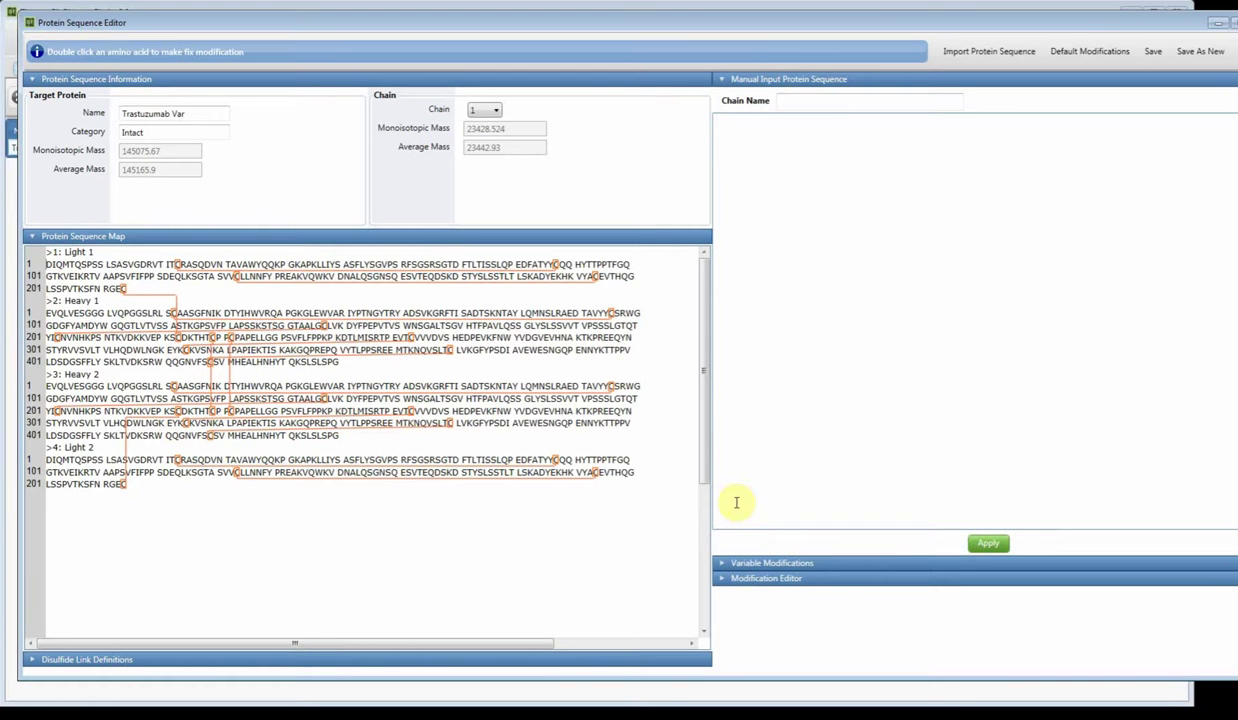
- Show the sequence's variable modifications and bring the side chain glycan entries into view
{"action": "left_click", "coordinate": [740, 563]}
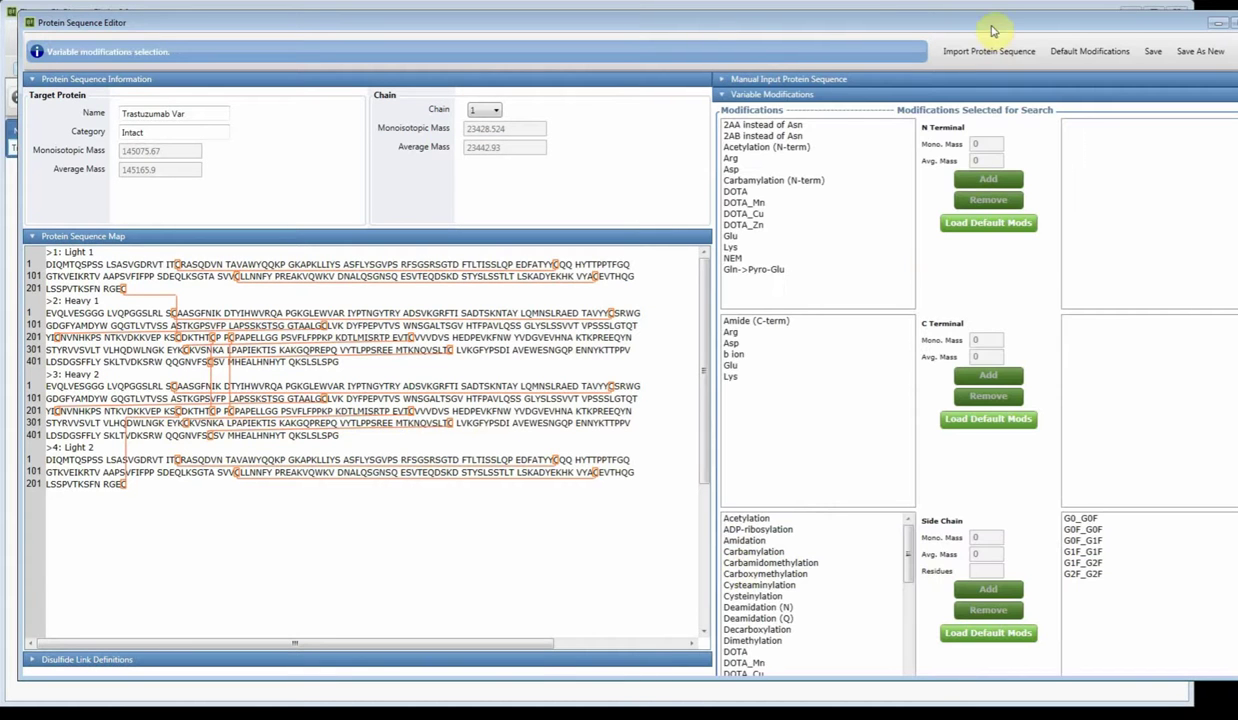
{"action": "left_click_drag", "start_coordinate": [993, 30], "coordinate": [900, 20]}
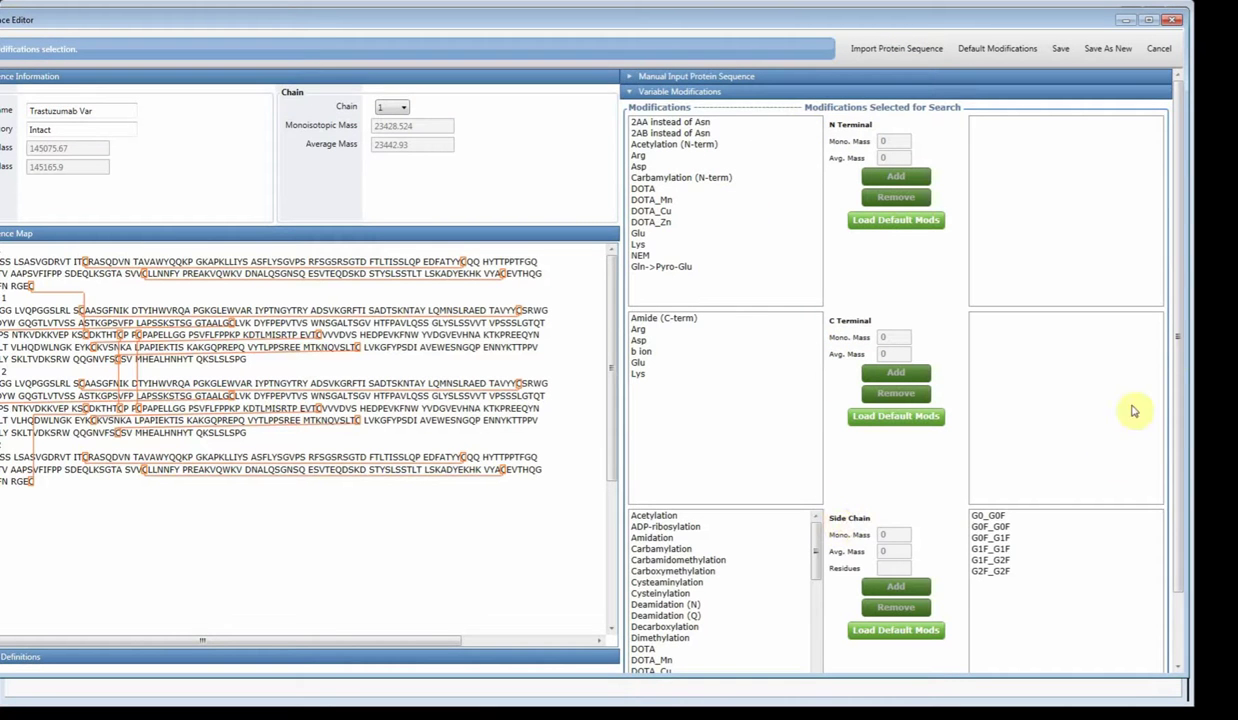
{"action": "left_click_drag", "start_coordinate": [1183, 309], "coordinate": [1183, 234]}
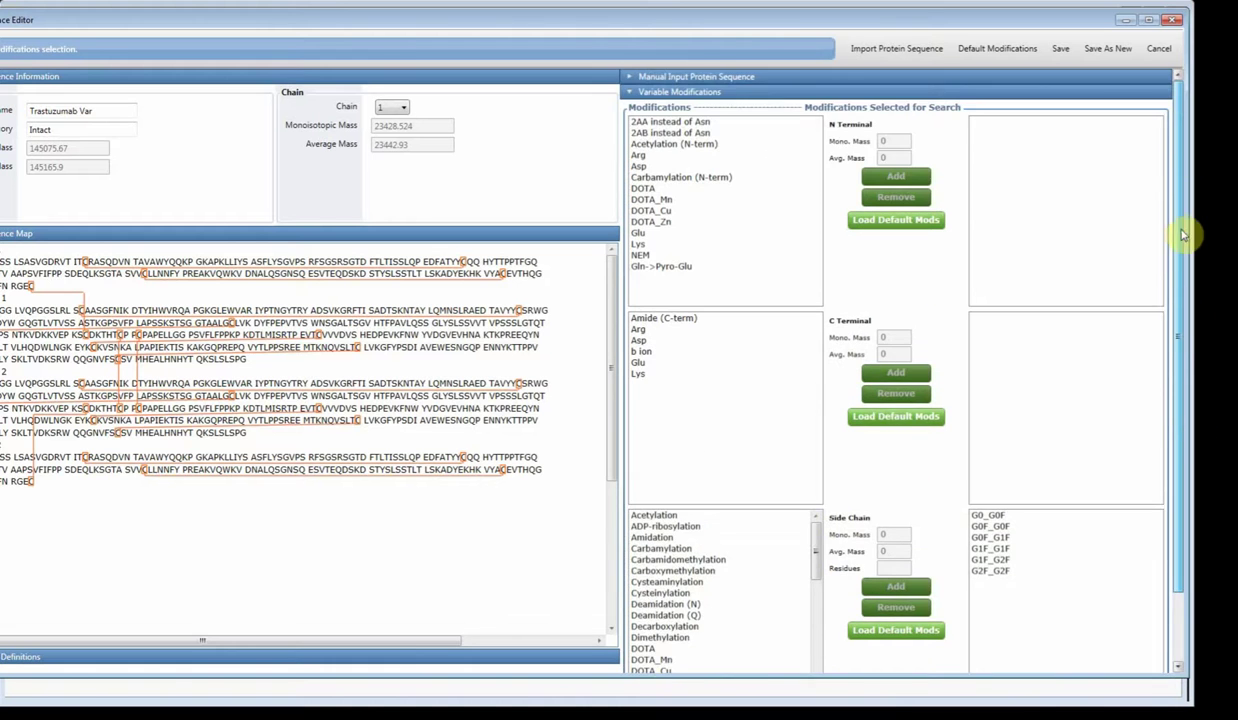
{"action": "left_click_drag", "start_coordinate": [1180, 160], "coordinate": [1194, 392]}
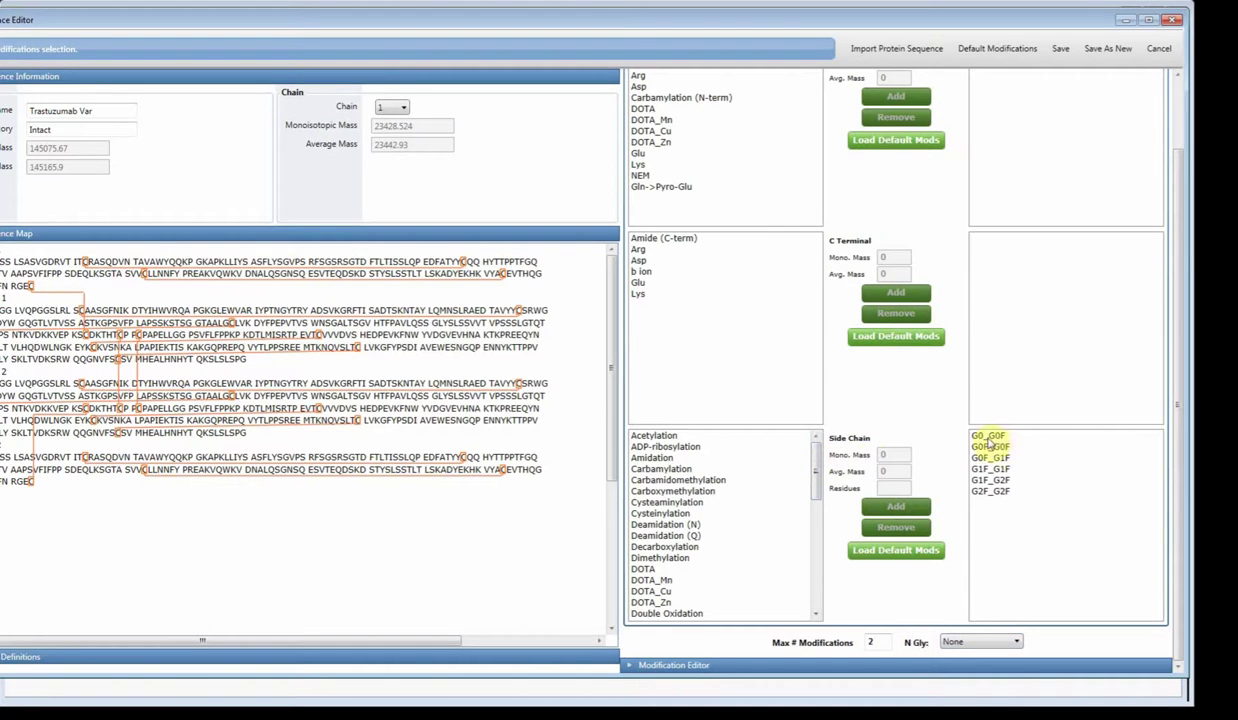
{"action": "left_click", "coordinate": [814, 464]}
{"action": "left_click_drag", "start_coordinate": [814, 464], "coordinate": [812, 590]}
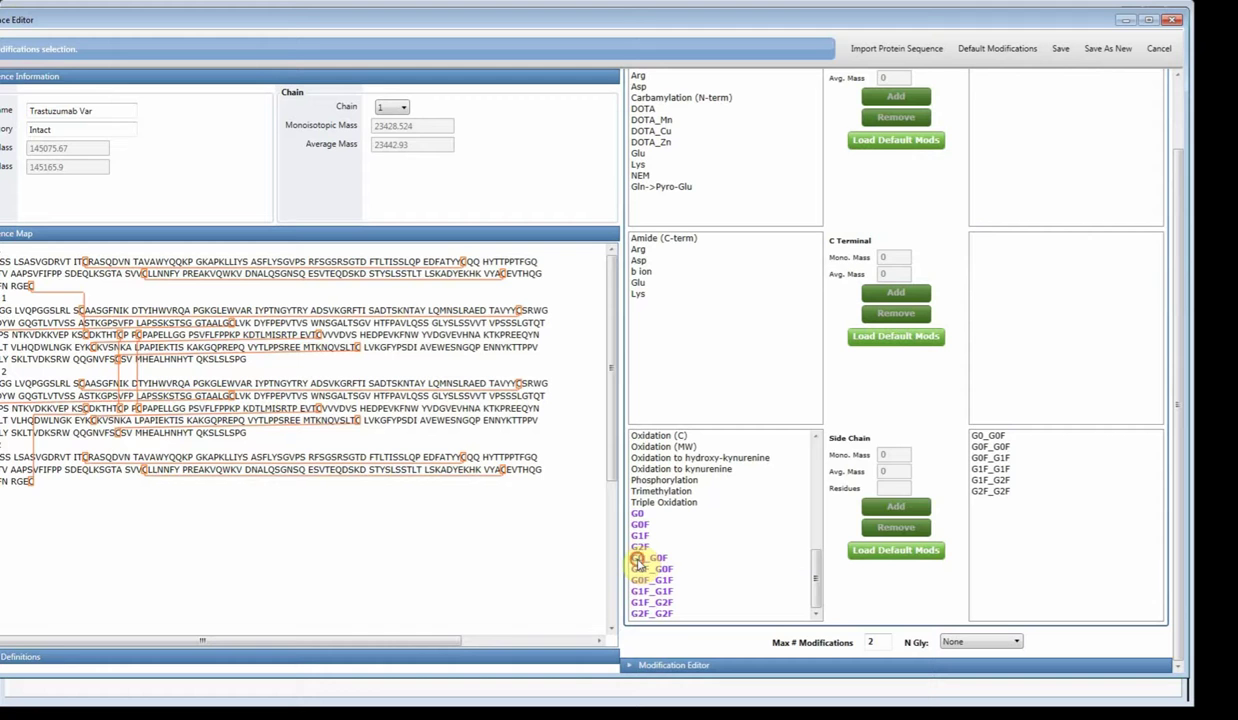
- Check the masses and target residue of the G0_G0F and G0F_G0F side chain modifications
{"action": "left_click", "coordinate": [641, 559]}
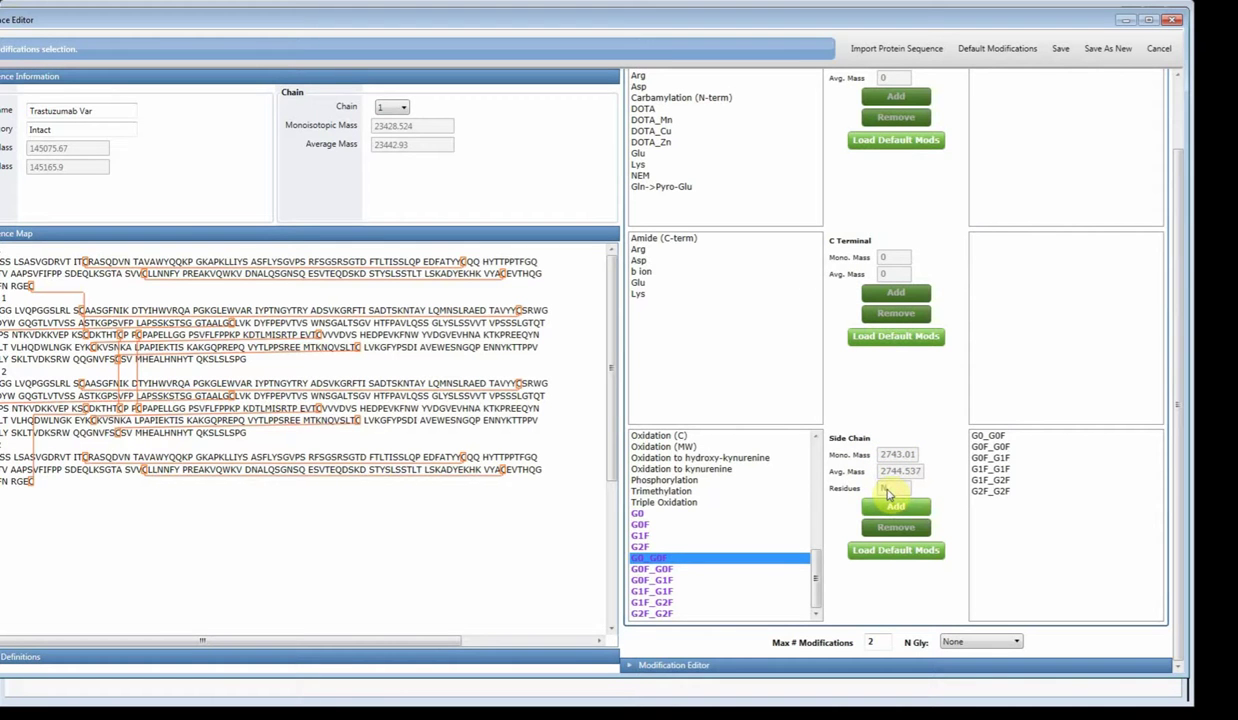
{"action": "left_click", "coordinate": [536, 334]}
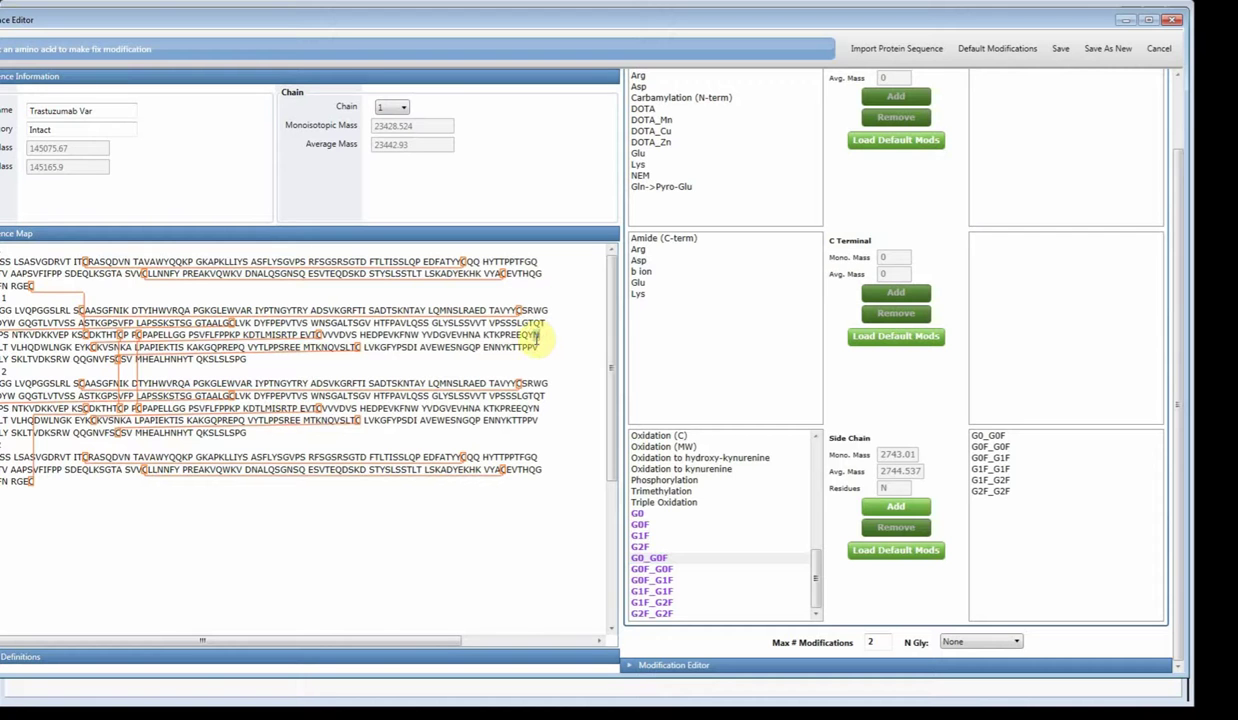
{"action": "left_click", "coordinate": [652, 569]}
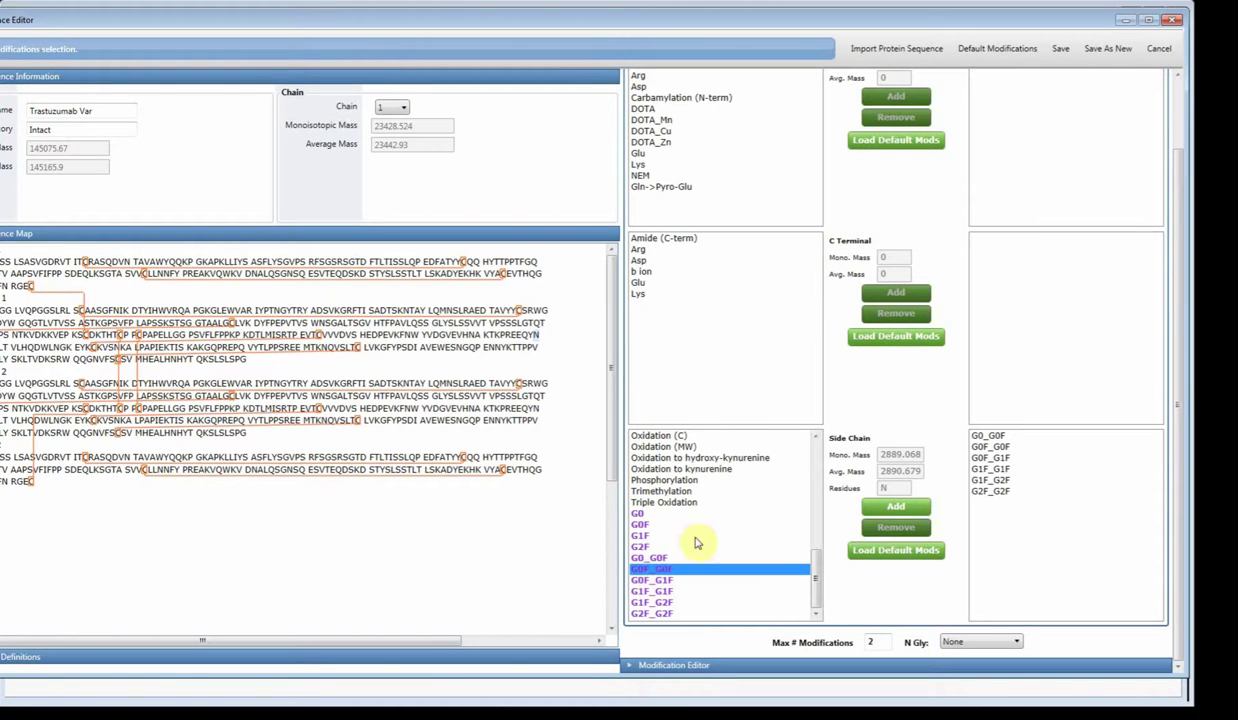
{"action": "left_click", "coordinate": [979, 437]}
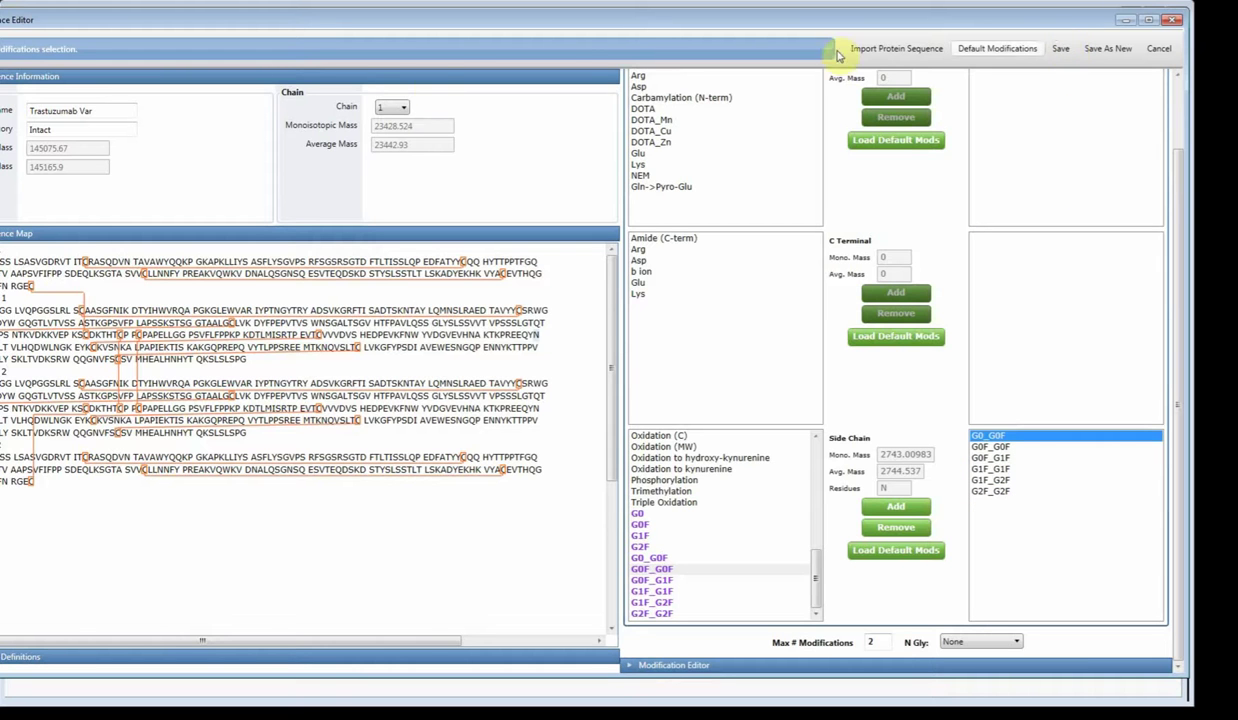
- Save the sequence under its existing name Trastuzumab Var, overwriting the stored version
{"action": "left_click", "coordinate": [89, 110]}
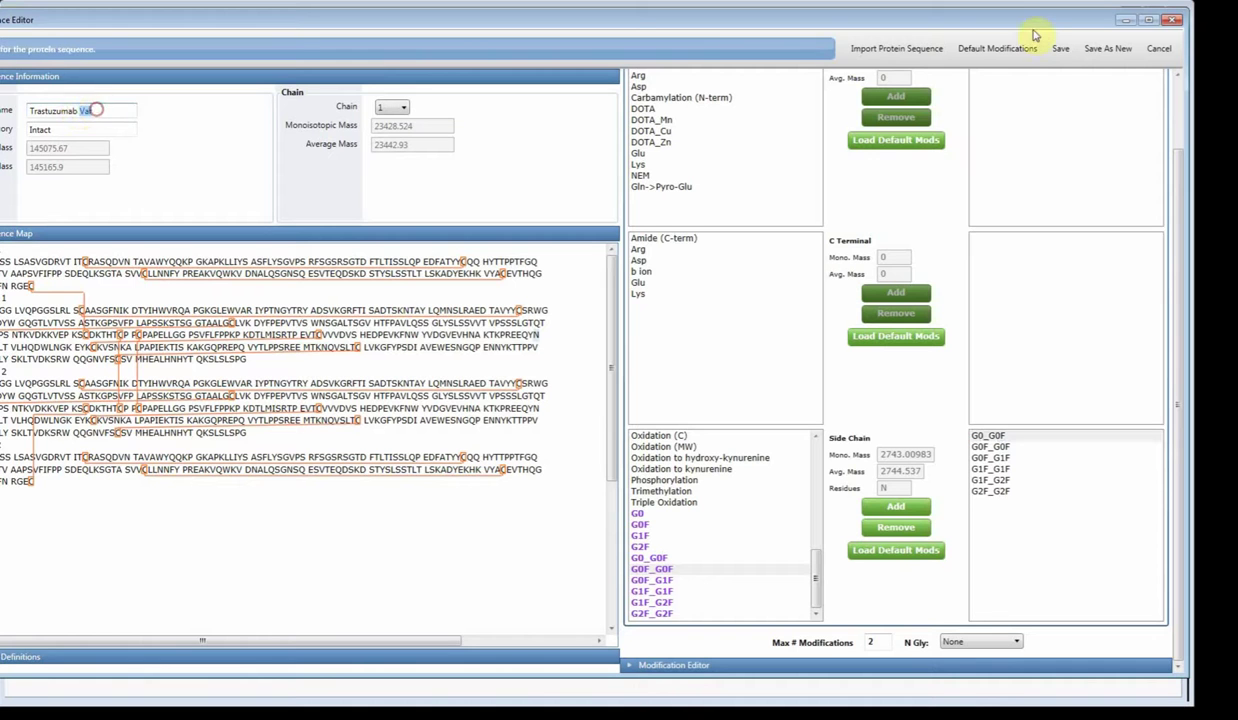
{"action": "left_click", "coordinate": [1060, 48]}
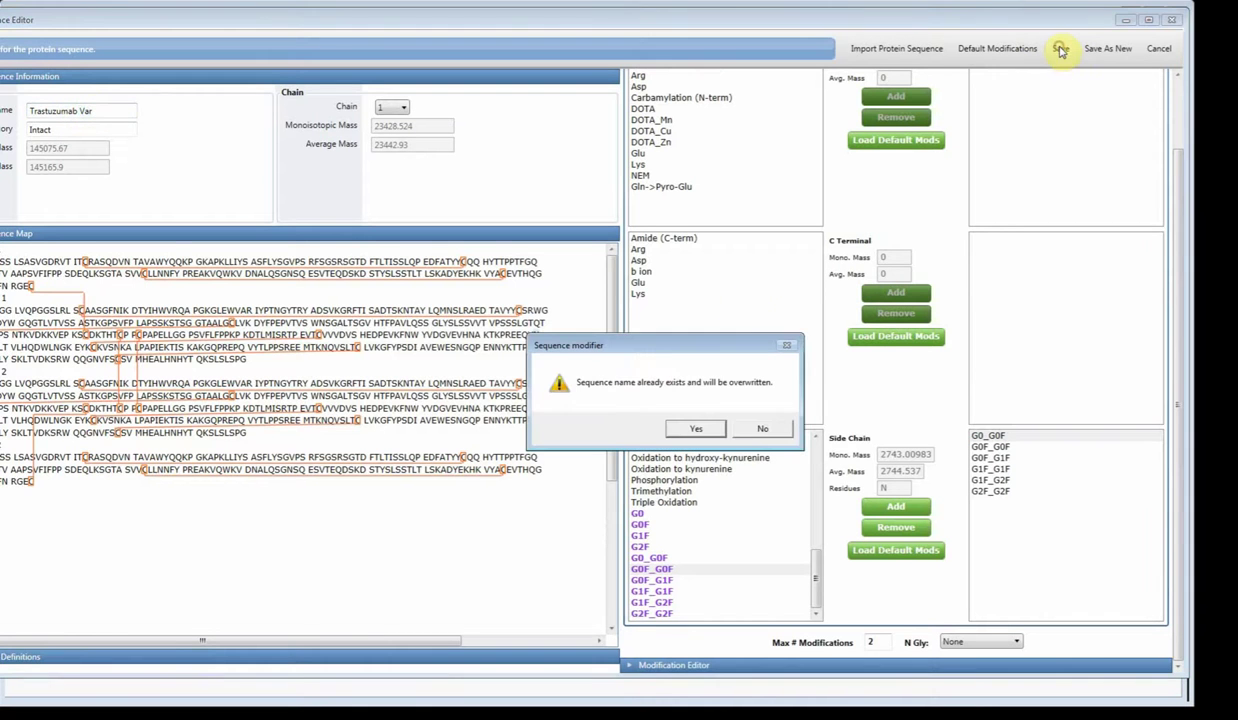
{"action": "left_click", "coordinate": [697, 428]}
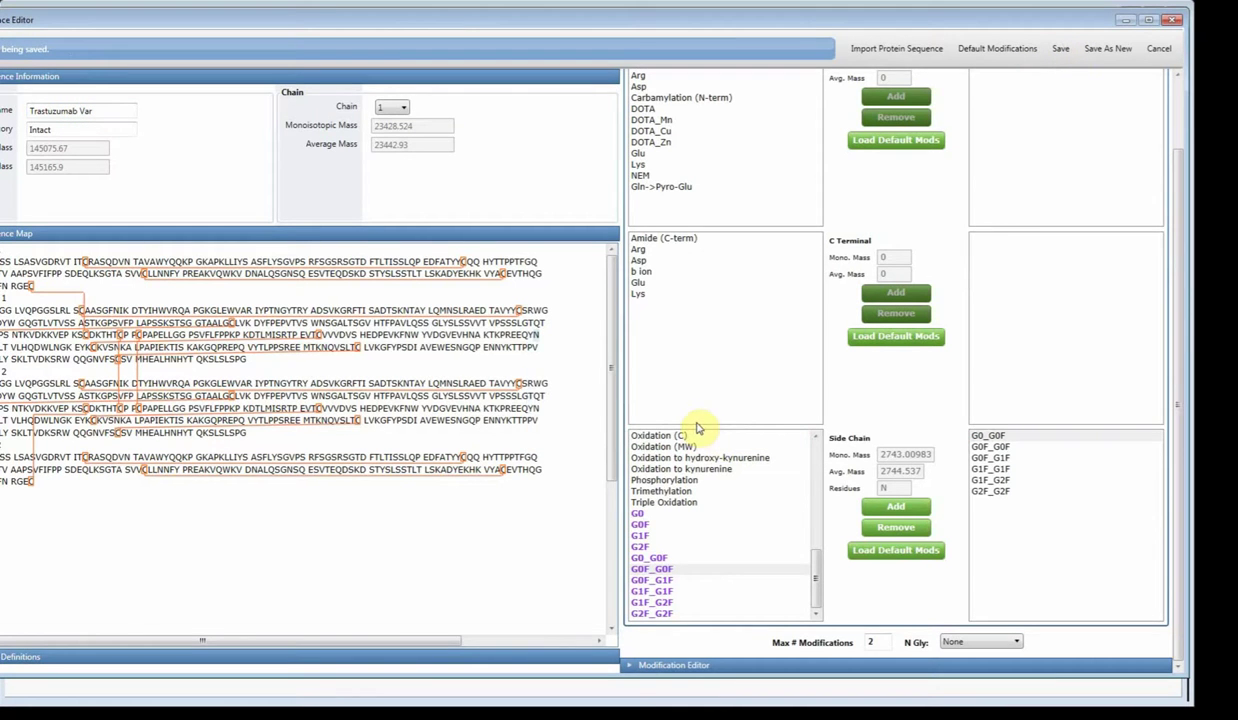
- Remove all six glycan pairs, G0_G0F through G2F_G2F, from the selected side chain modifications and set N Gly to CHO
{"action": "left_click", "coordinate": [978, 436]}
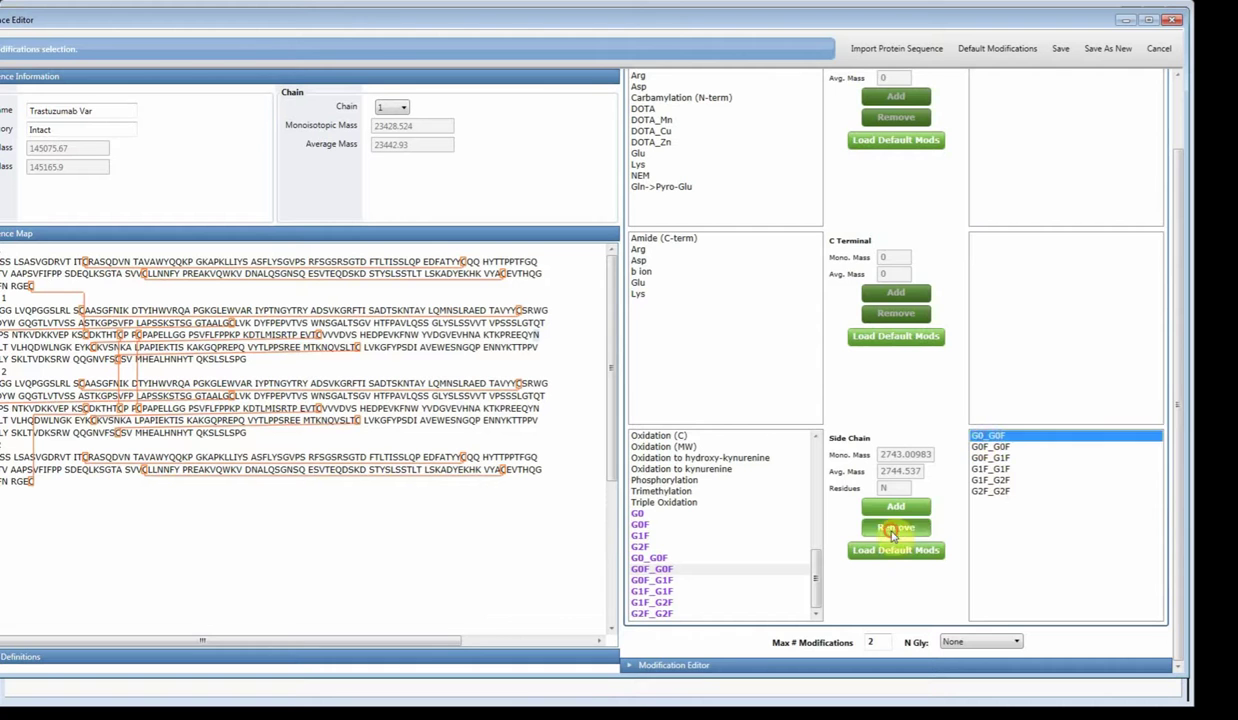
{"action": "left_click", "coordinate": [893, 535]}
{"action": "left_click", "coordinate": [985, 451]}
{"action": "left_click", "coordinate": [893, 542]}
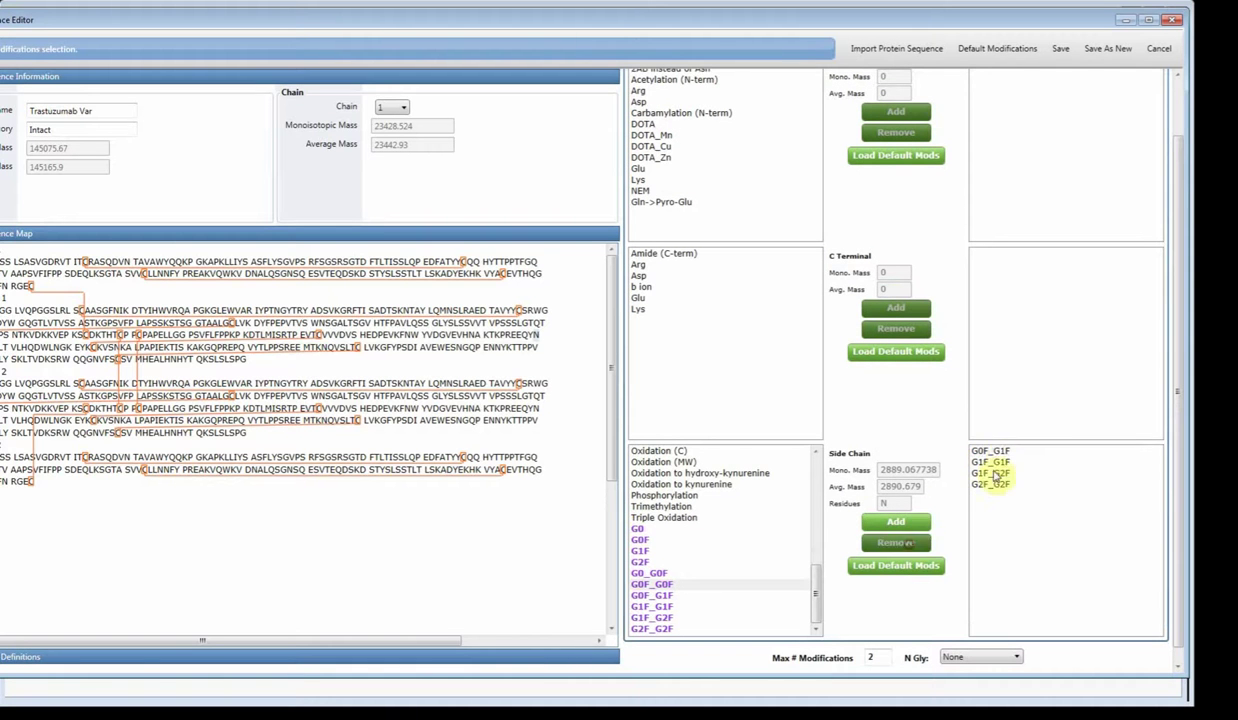
{"action": "left_click", "coordinate": [990, 451]}
{"action": "left_click", "coordinate": [895, 542]}
{"action": "left_click", "coordinate": [985, 451]}
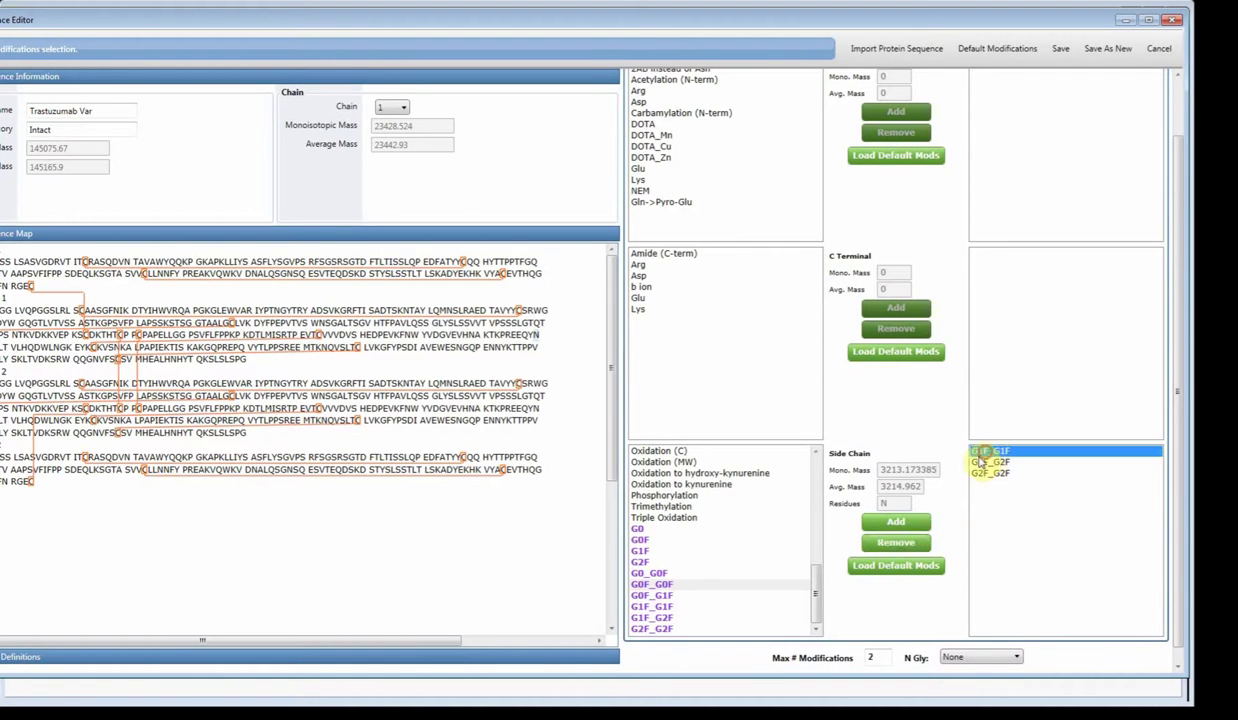
{"action": "left_click", "coordinate": [895, 542]}
{"action": "left_click", "coordinate": [985, 451]}
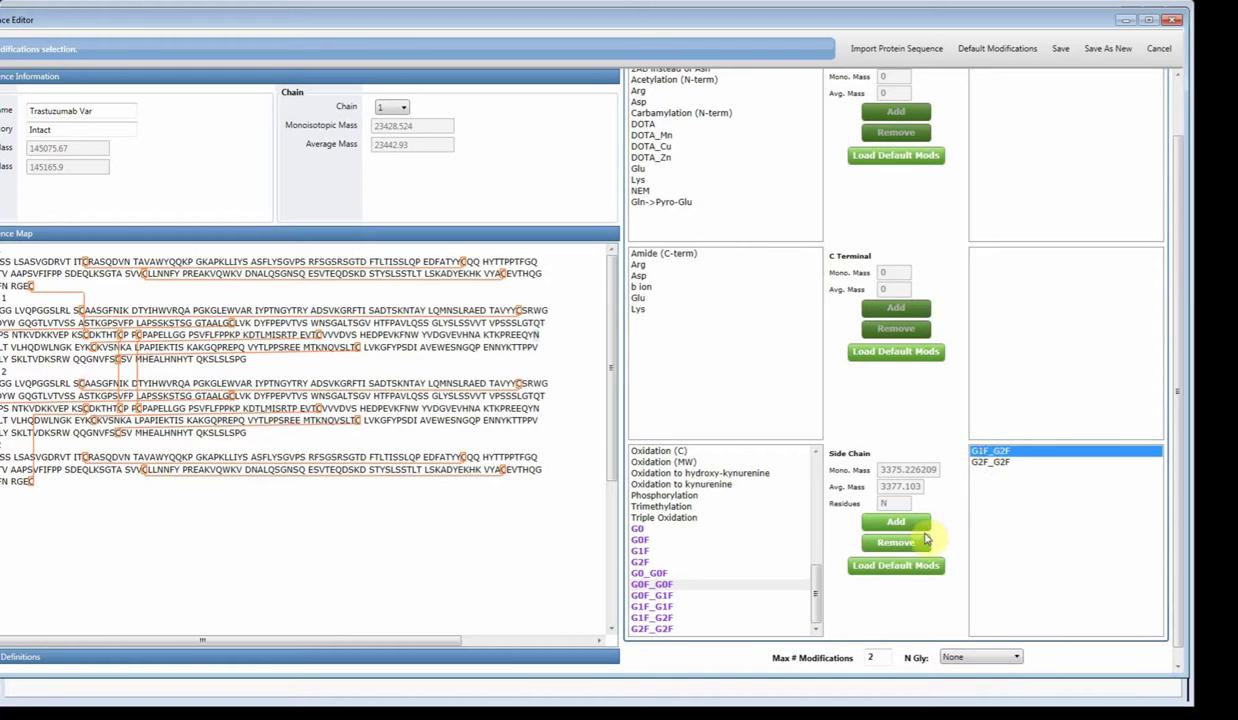
{"action": "left_click", "coordinate": [922, 541]}
{"action": "left_click", "coordinate": [985, 451]}
{"action": "left_click", "coordinate": [922, 541]}
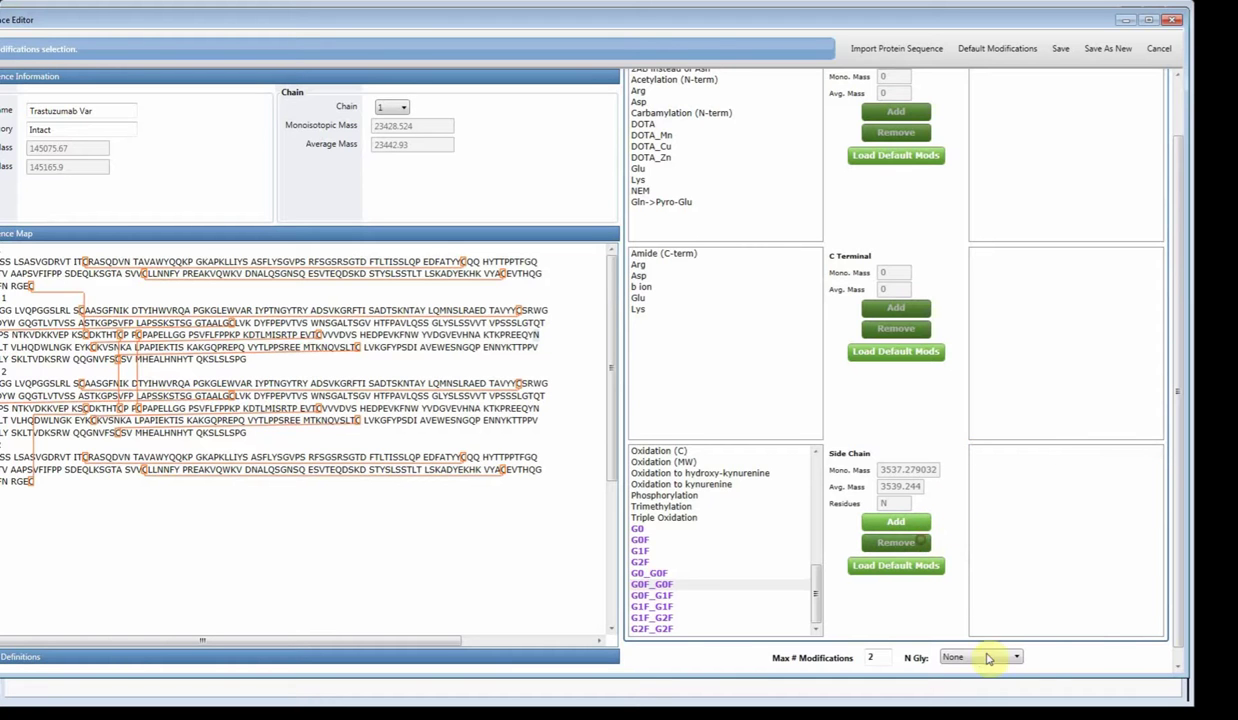
{"action": "left_click", "coordinate": [980, 658]}
{"action": "left_click", "coordinate": [960, 684]}
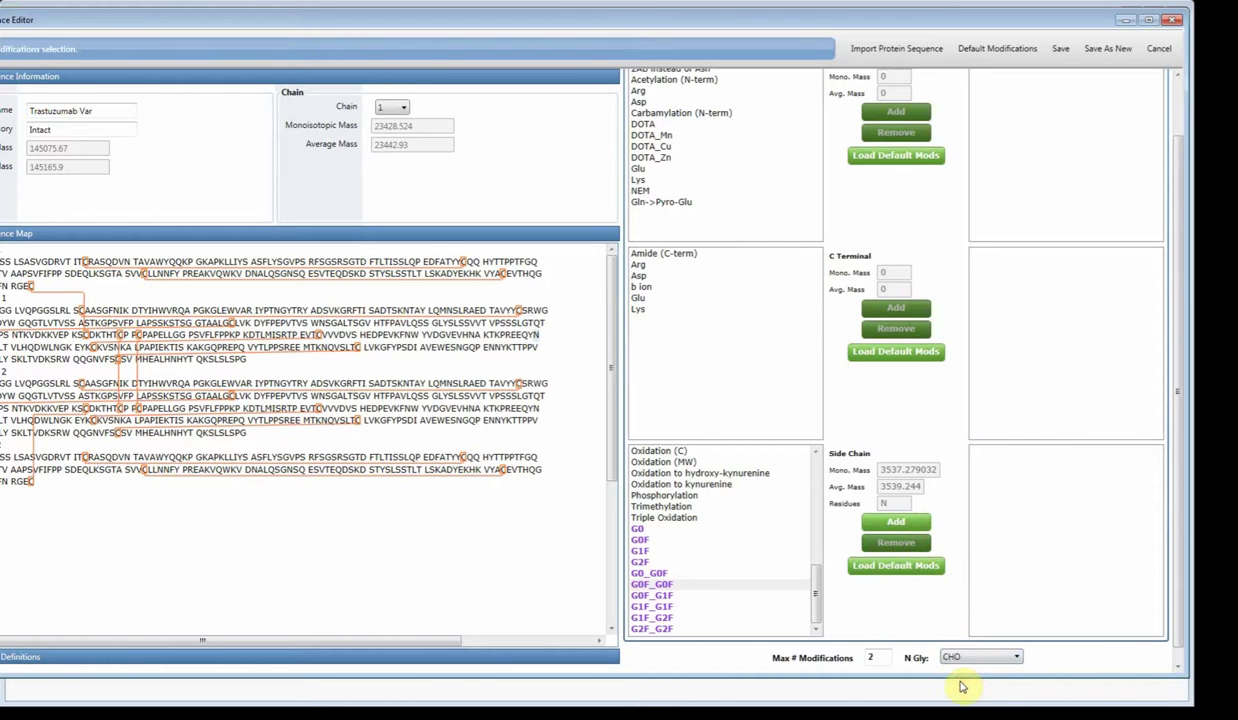
- Save the sequence under the name Trastuzumab VarCHO, keeping the category Intact, and close the sequence editor
{"action": "left_click", "coordinate": [84, 110]}
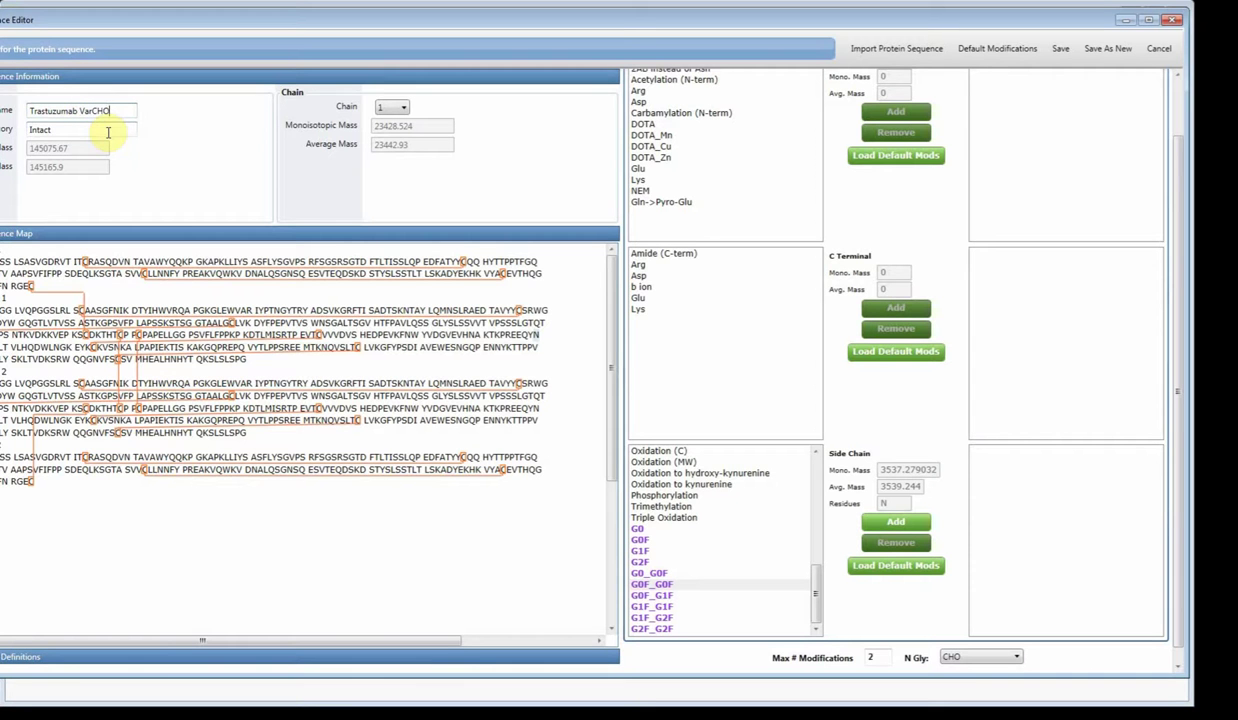
{"action": "double_click", "coordinate": [36, 130]}
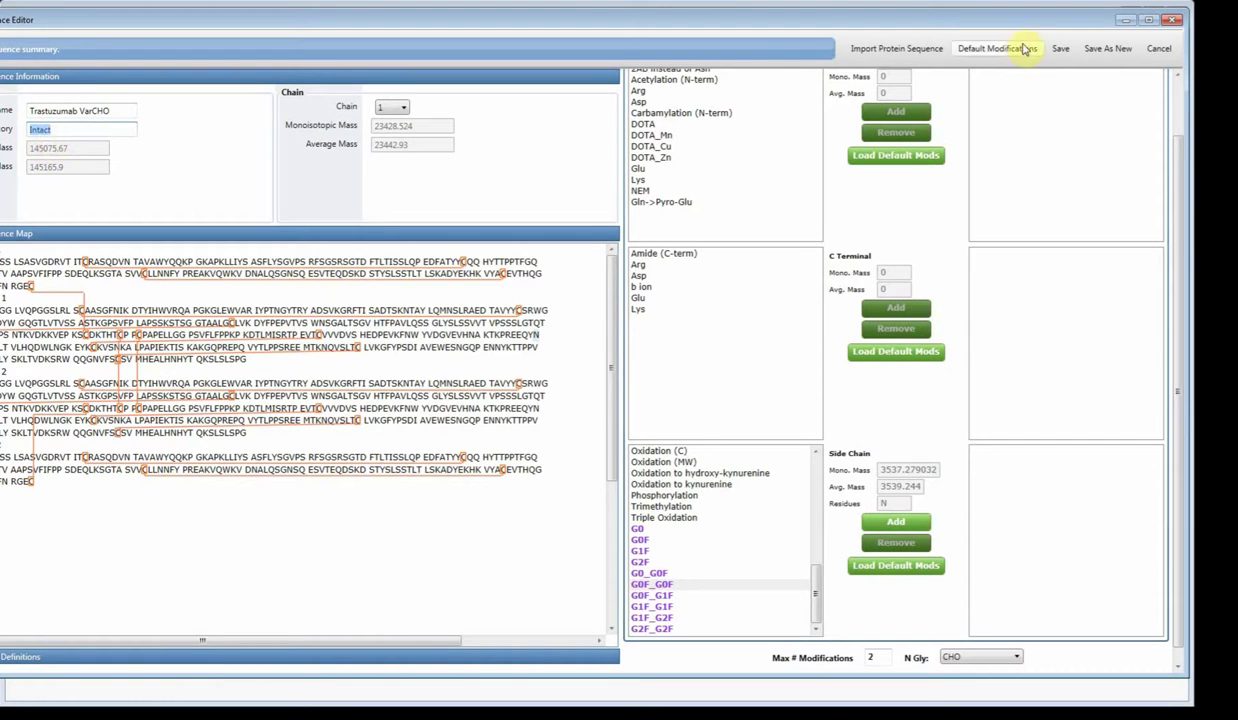
{"action": "left_click", "coordinate": [1062, 50]}
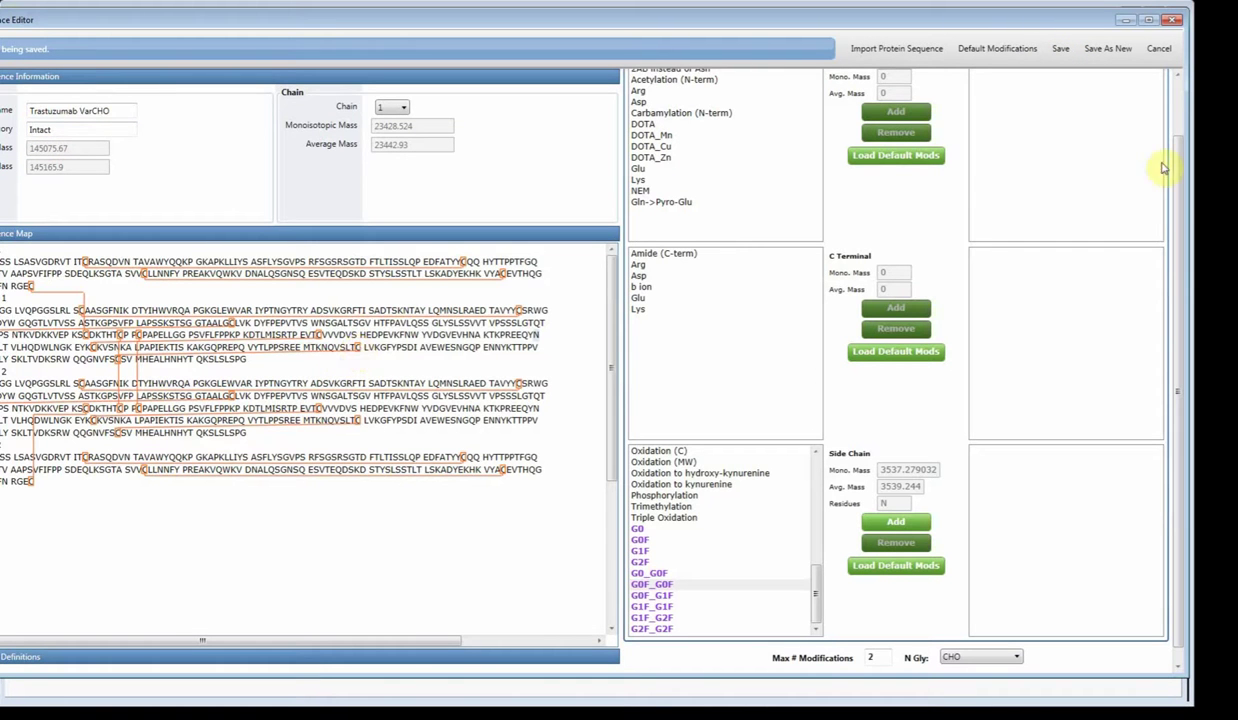
{"action": "left_click", "coordinate": [1159, 50]}
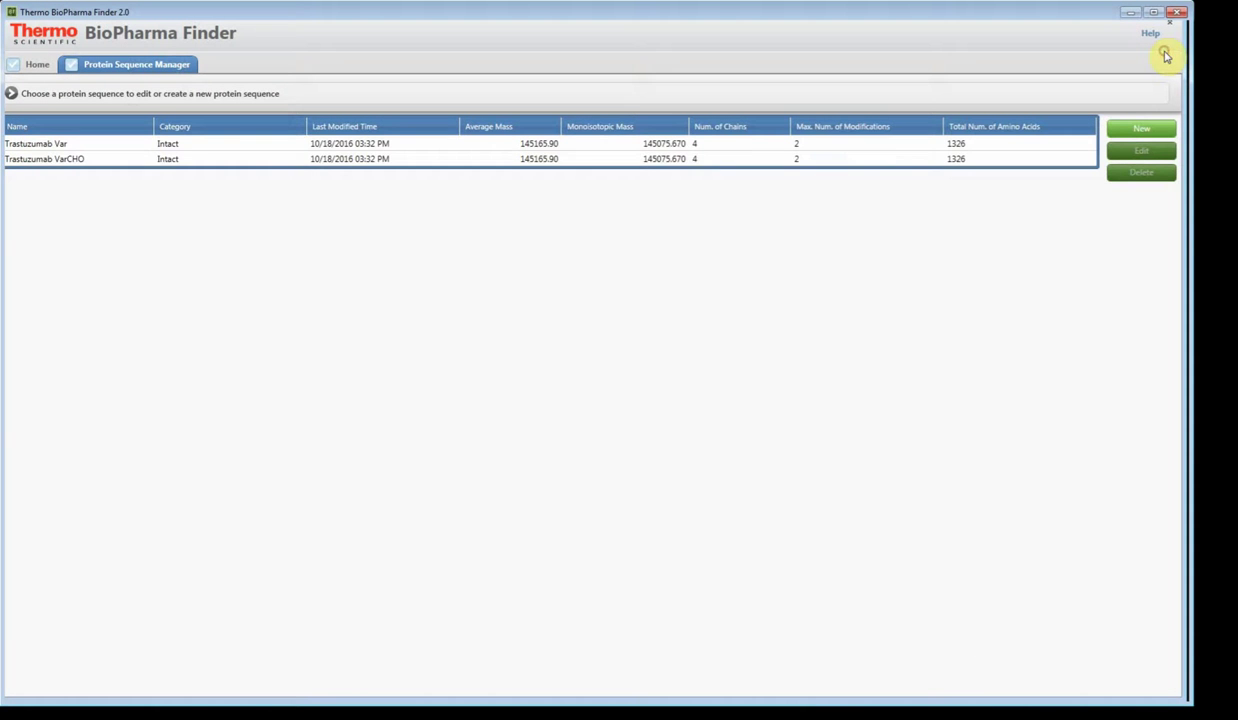
- Open the Trastuzumab VarCHO sequence for editing, change its name to Trastuzumab CHO and save it
{"action": "left_click", "coordinate": [57, 158]}
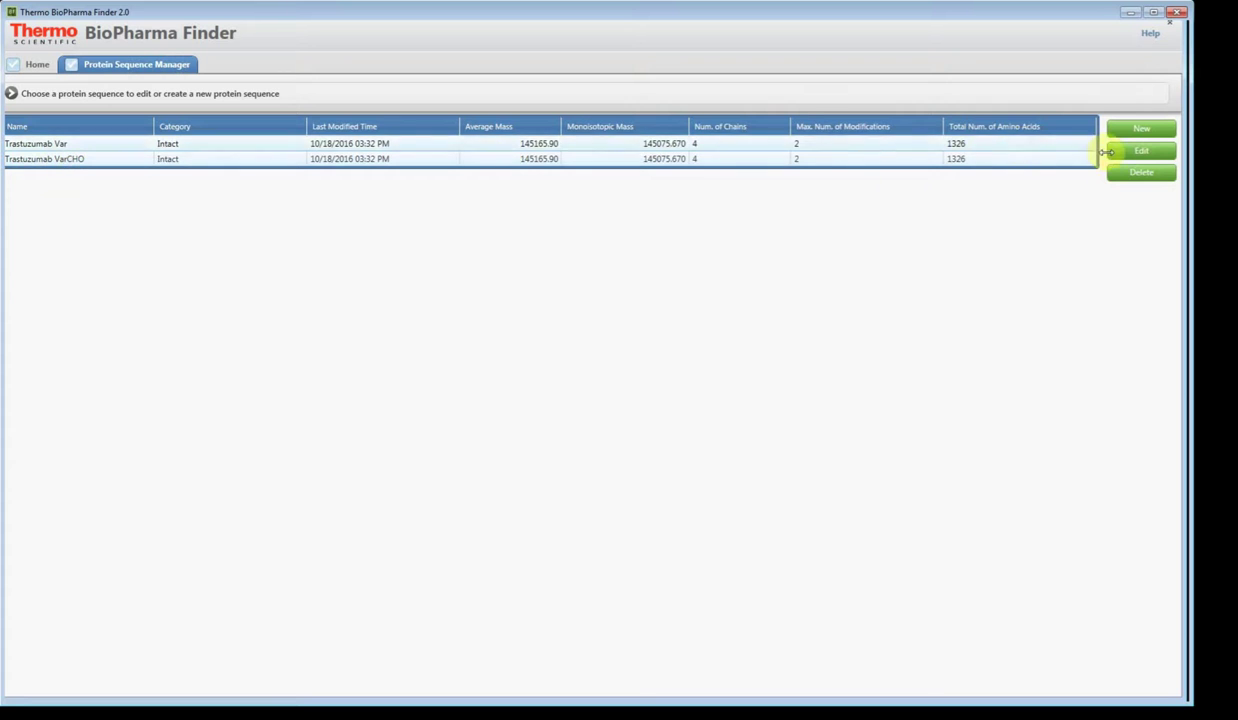
{"action": "left_click", "coordinate": [1138, 153]}
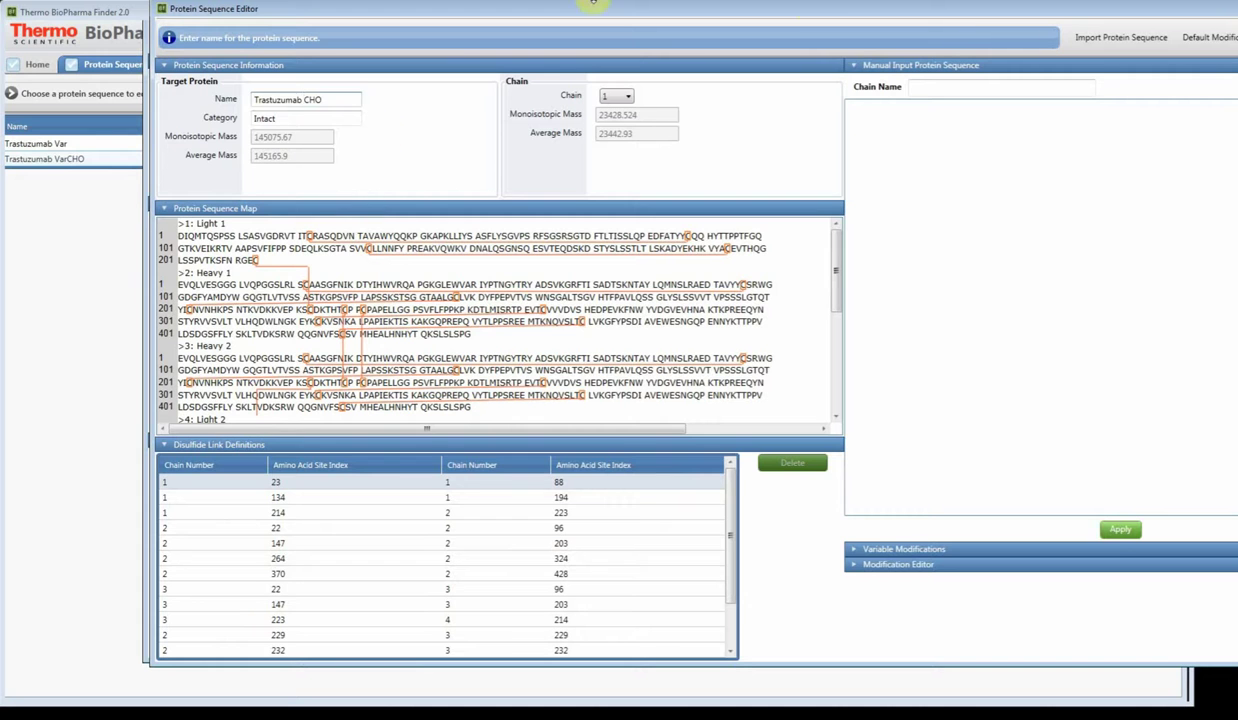
{"action": "left_click_drag", "start_coordinate": [1045, 14], "coordinate": [990, 48]}
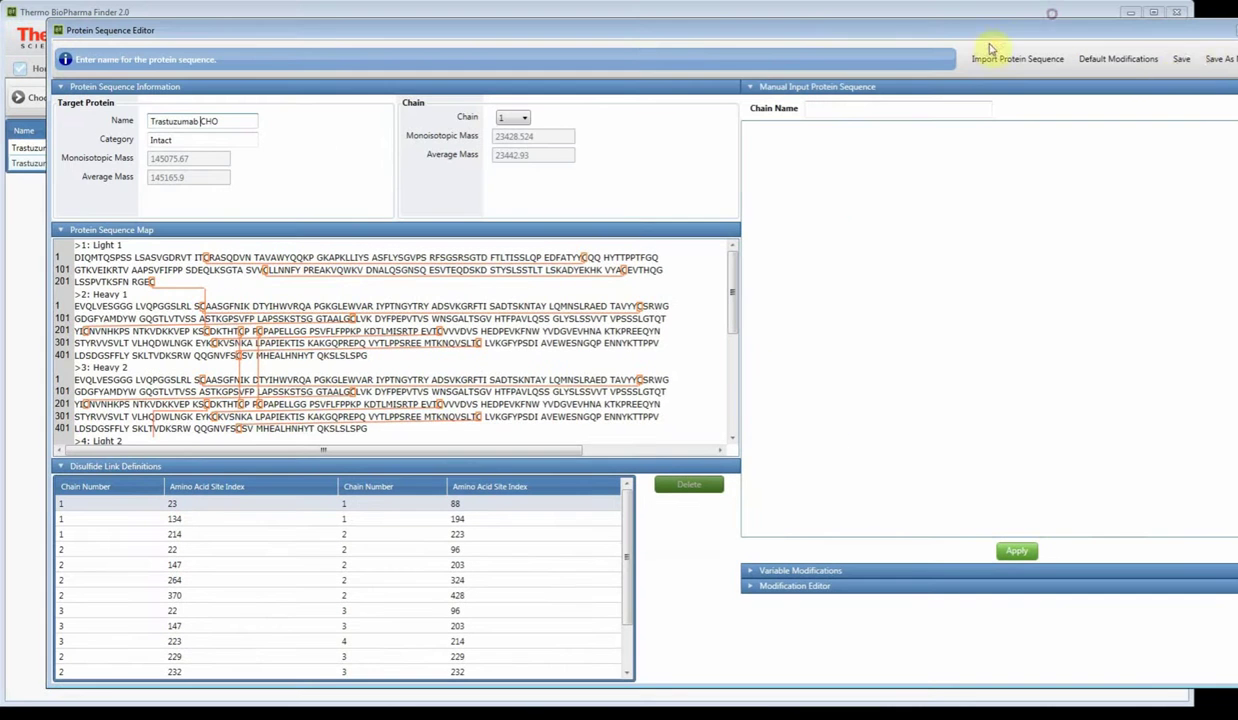
{"action": "left_click", "coordinate": [1181, 60]}
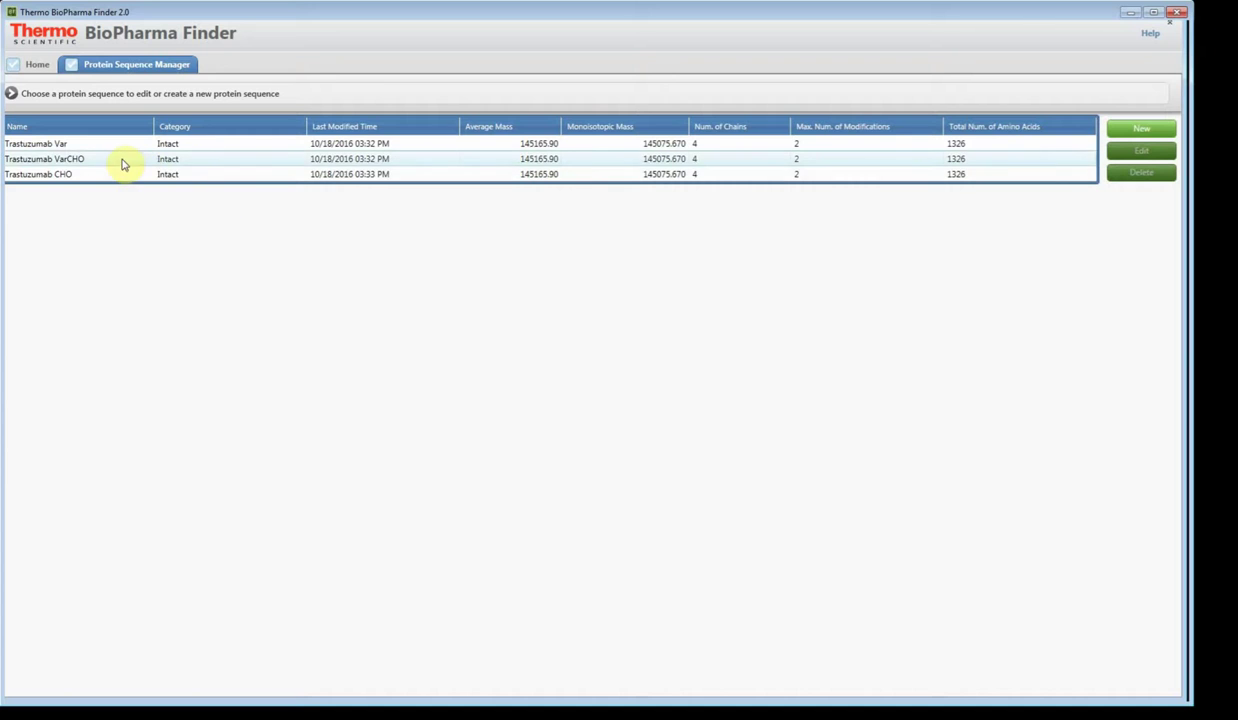
- Delete the Trastuzumab VarCHO sequence from the protein sequence list
{"action": "left_click", "coordinate": [120, 160]}
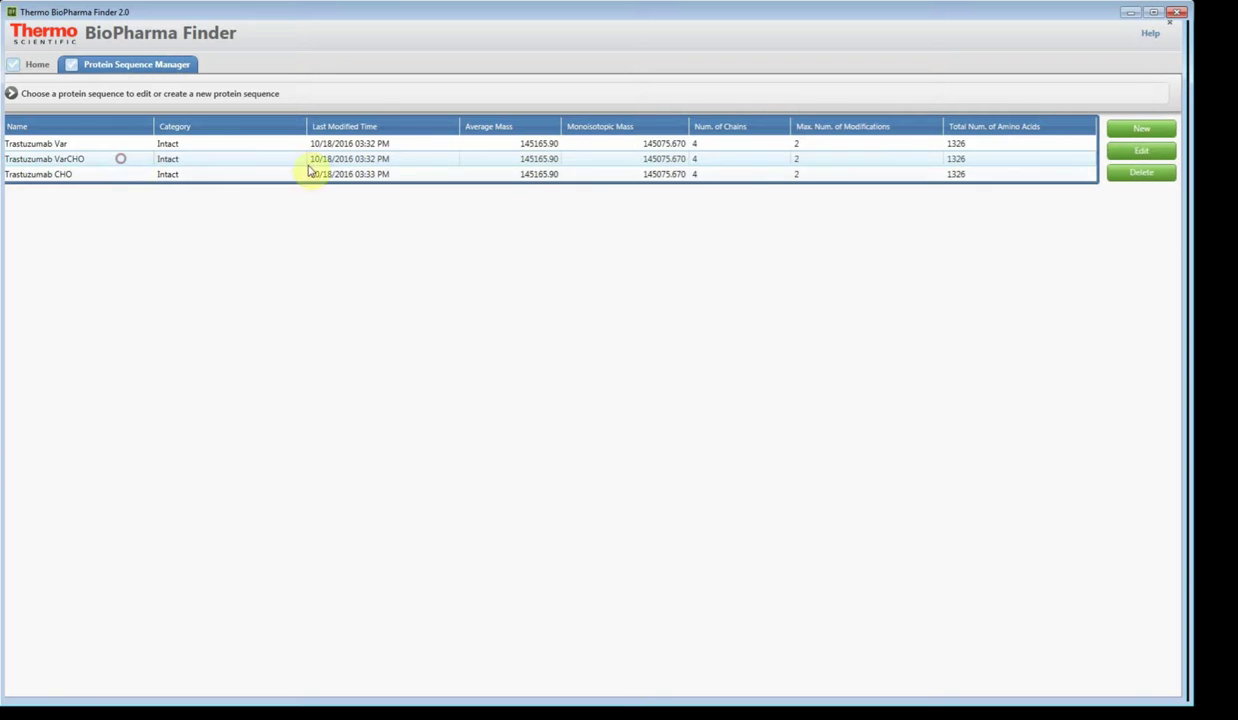
{"action": "left_click", "coordinate": [1126, 180]}
{"action": "left_click", "coordinate": [717, 422]}
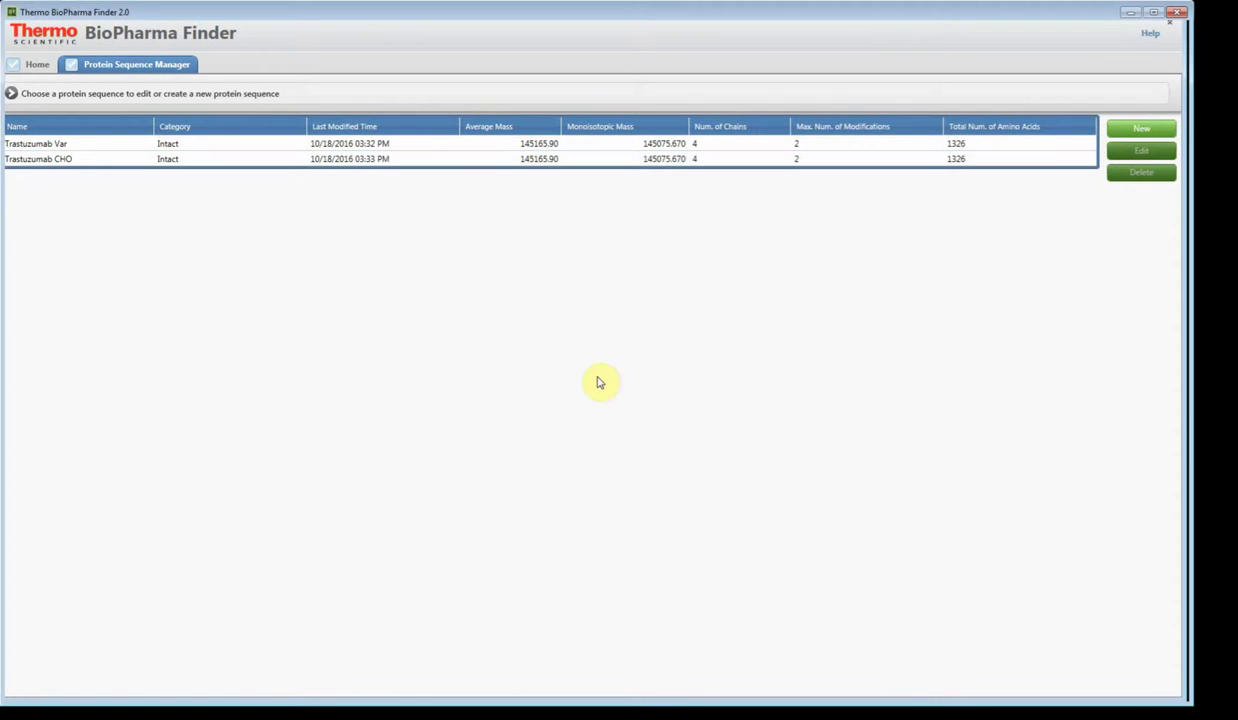
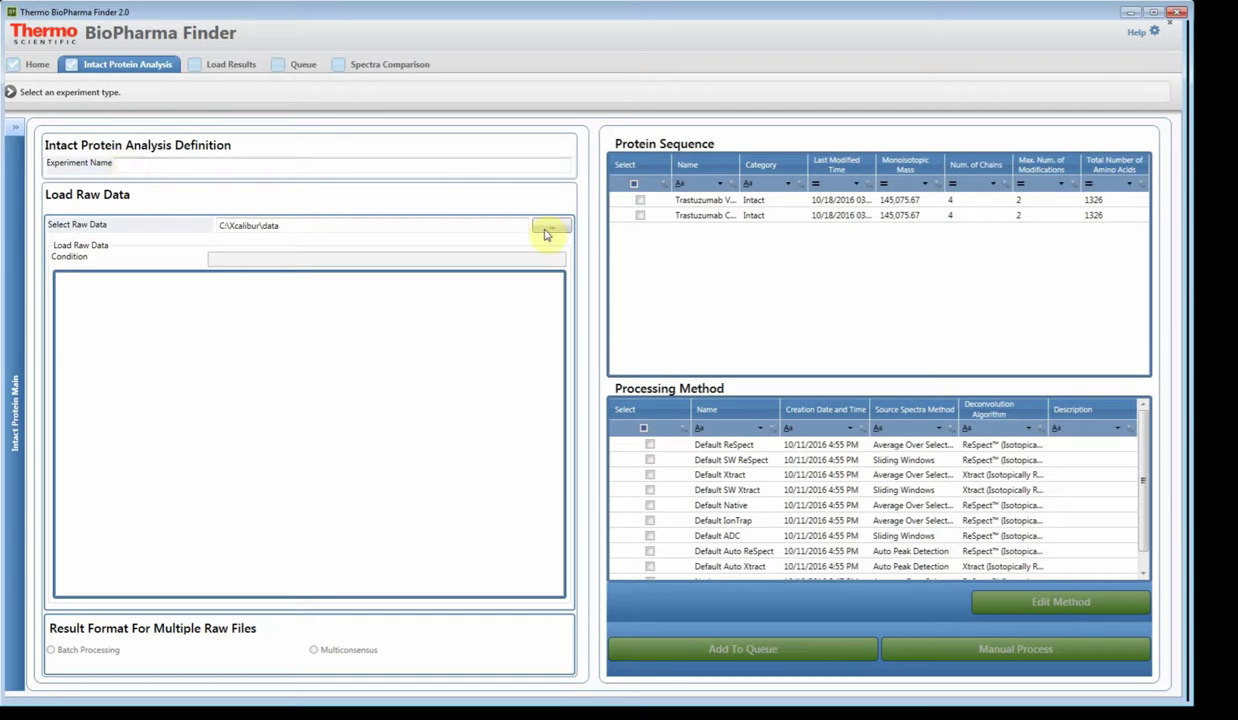
- Name the intact protein analysis experiment Trastuzumab Example
{"action": "left_click", "coordinate": [168, 162]}
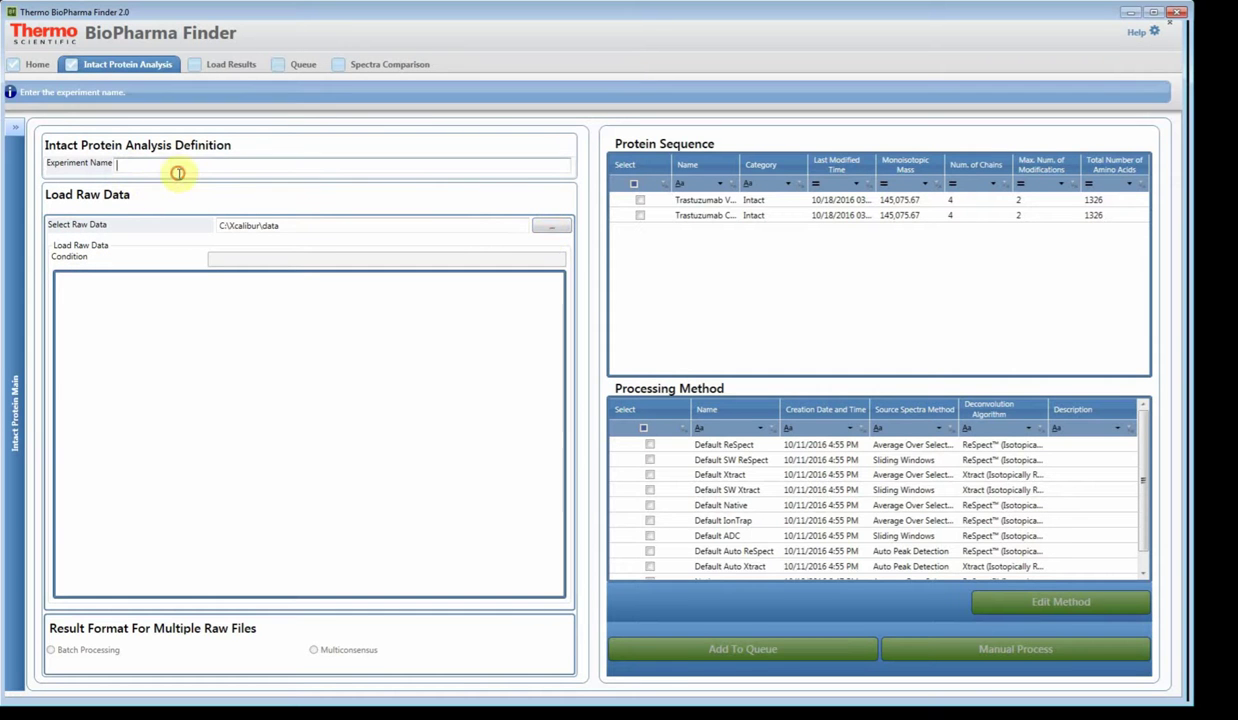
{"action": "type", "text": "Trastuzumab"}
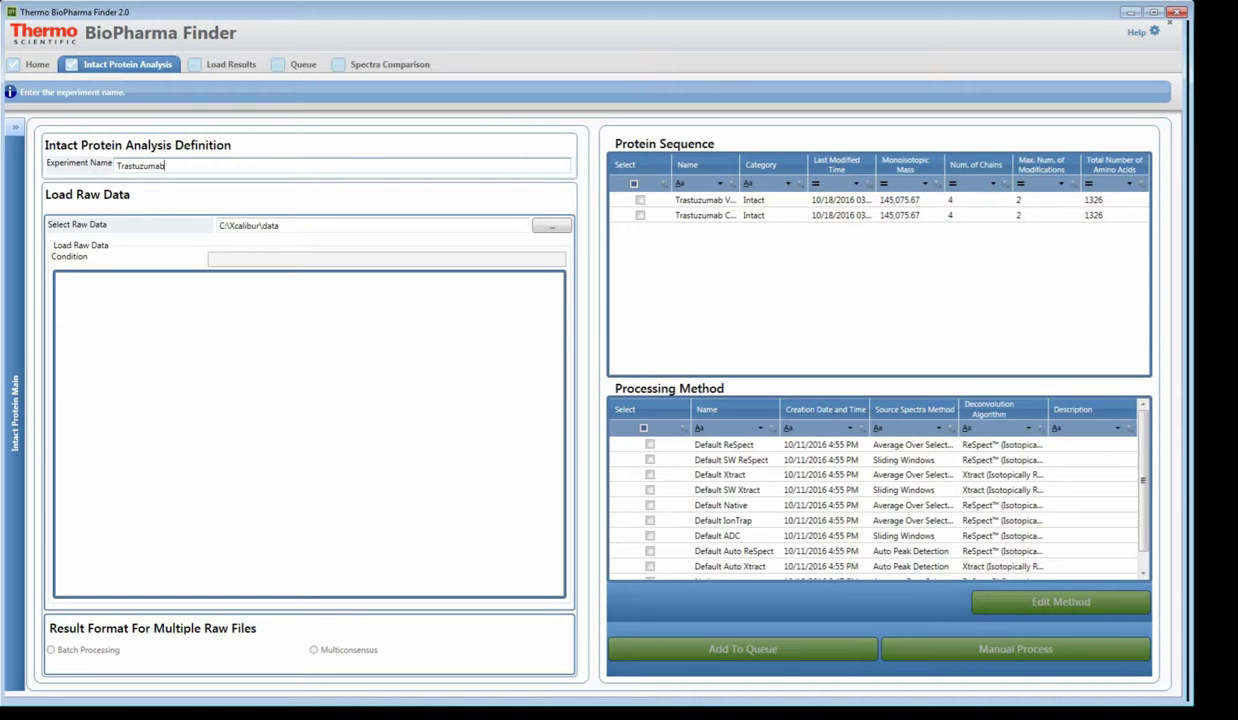
{"action": "type", "text": "Example"}
- Load the raw files Trastuzumab_2ug_05.raw through Trastuzumab_2ug_14.raw from the Example\BPF 2.0 Native Intact Analysis folder
{"action": "left_click", "coordinate": [551, 225]}
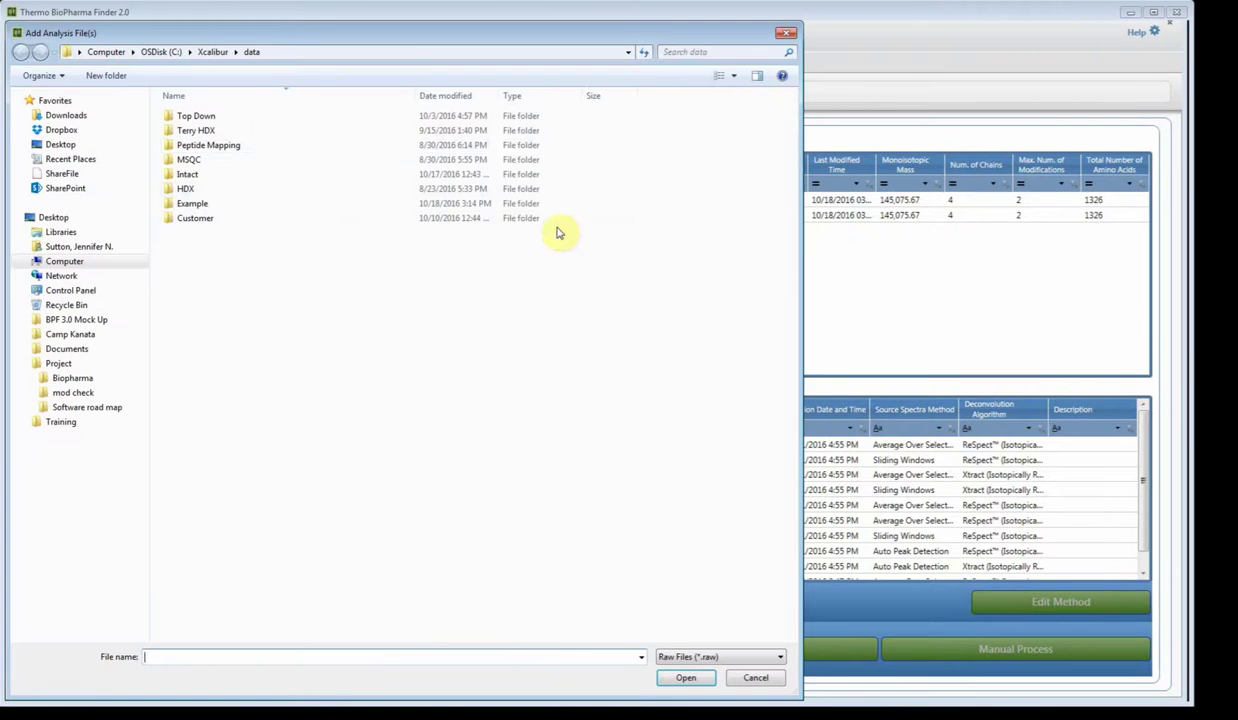
{"action": "double_click", "coordinate": [191, 203]}
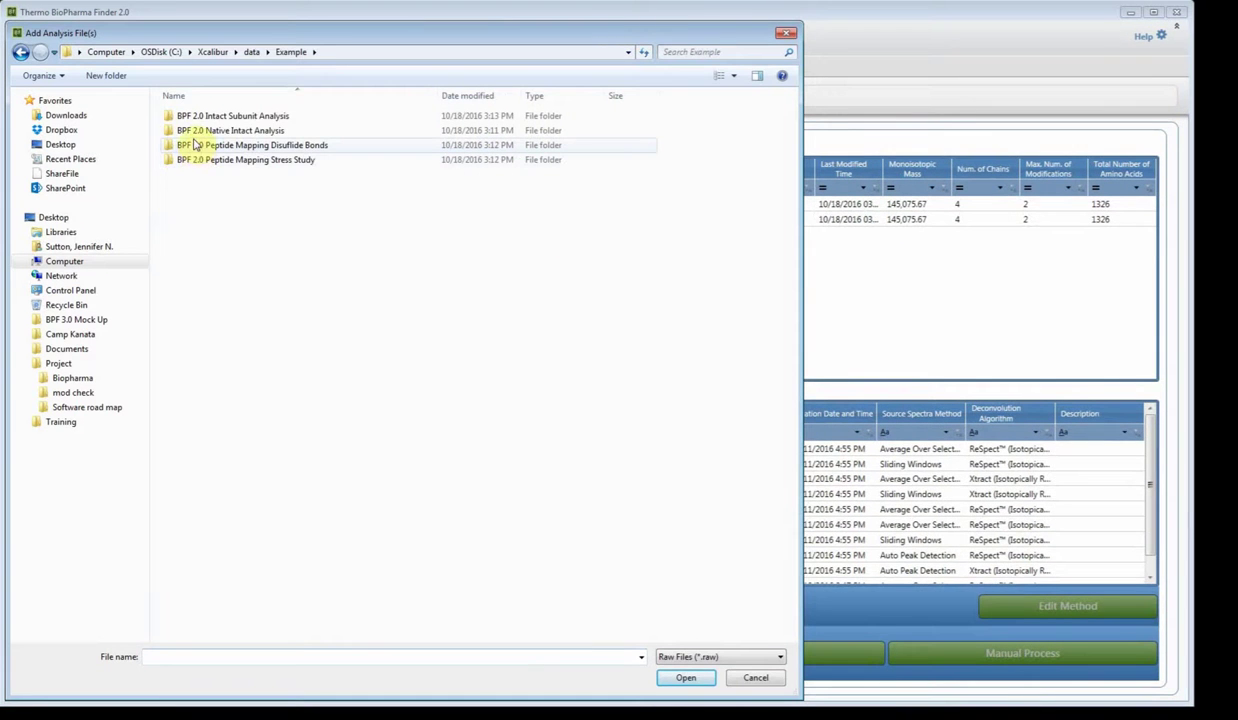
{"action": "double_click", "coordinate": [190, 131]}
{"action": "left_click", "coordinate": [236, 116]}
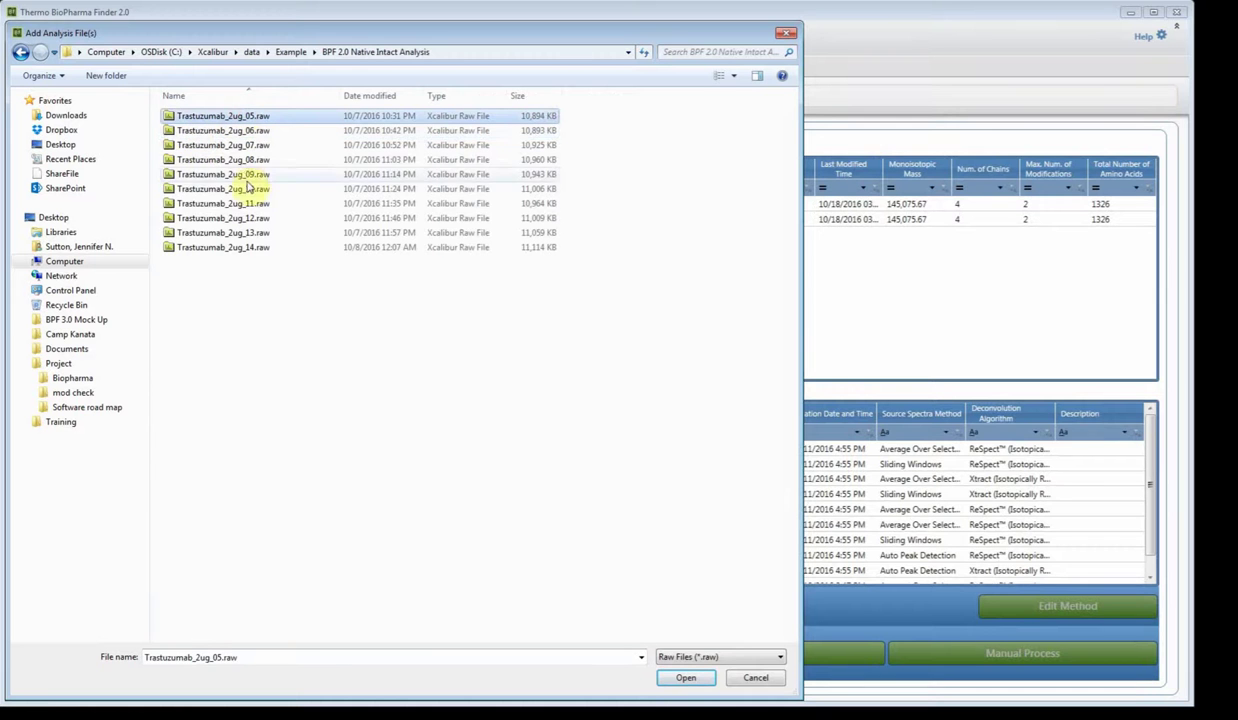
{"action": "left_click", "coordinate": [247, 252], "text": "shift"}
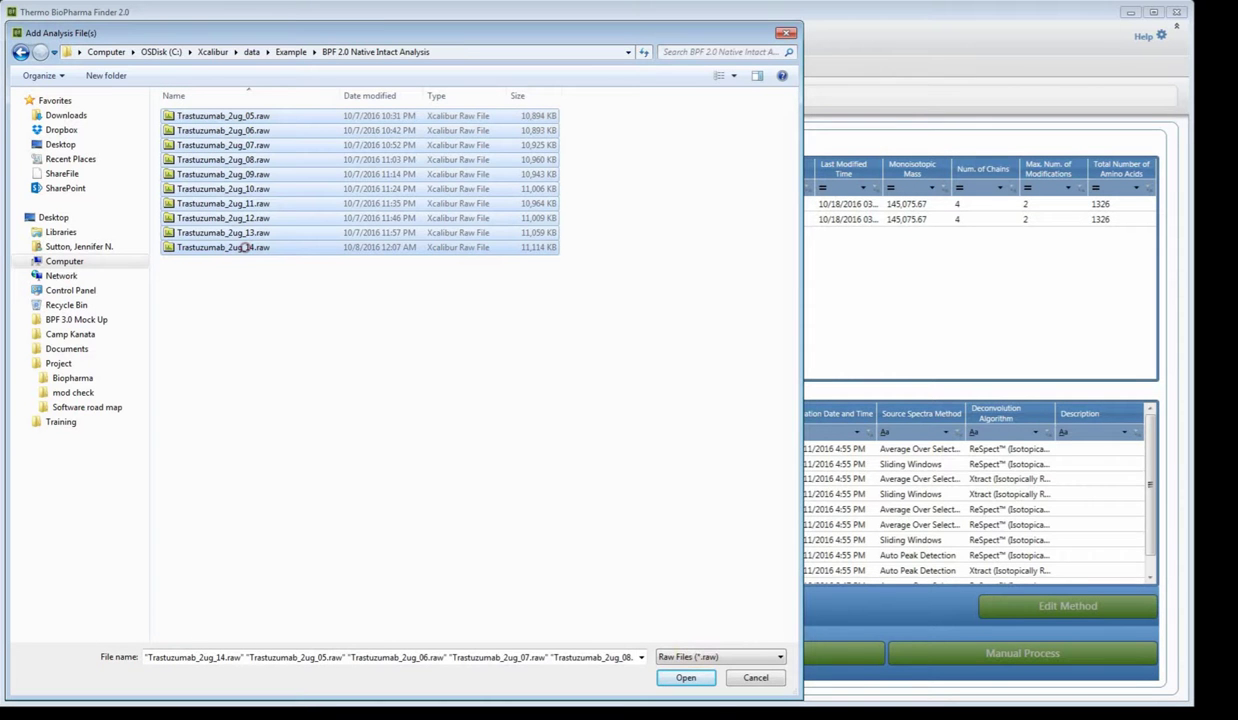
{"action": "left_click", "coordinate": [687, 679]}
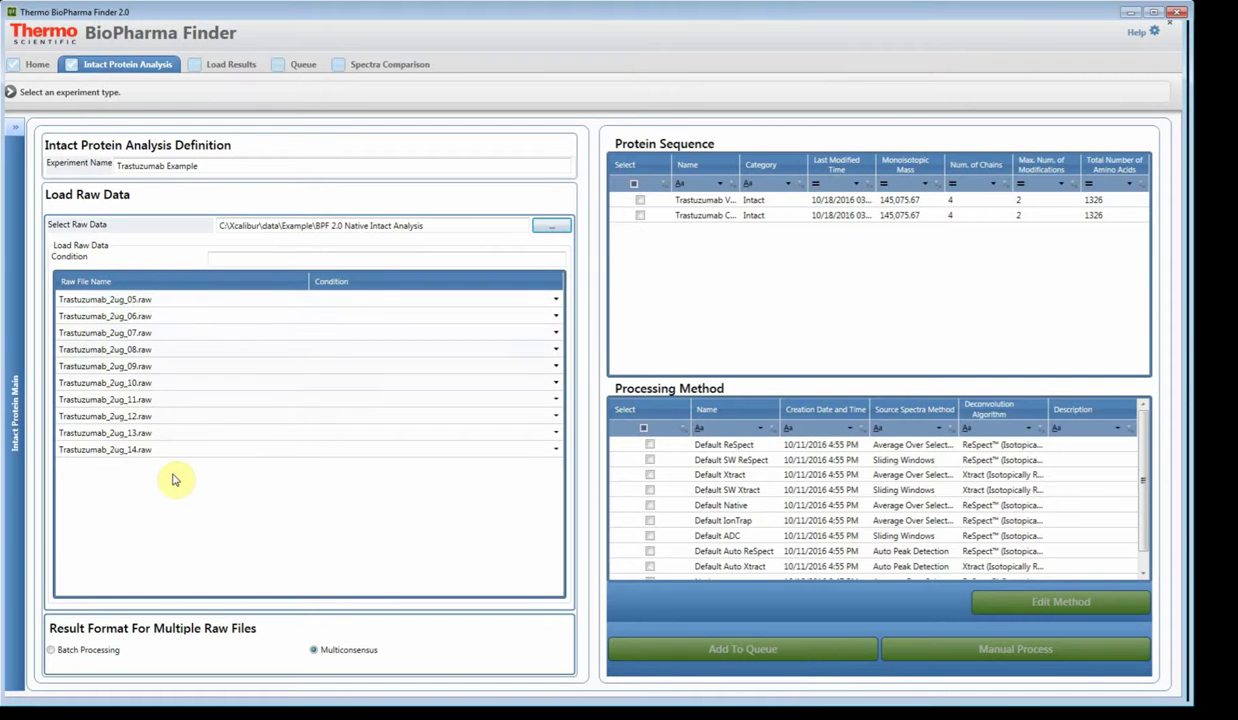
- Assign the condition Trastuzumab to all the raw files and select the Trastuzumab Var protein sequence
{"action": "left_click", "coordinate": [245, 259]}
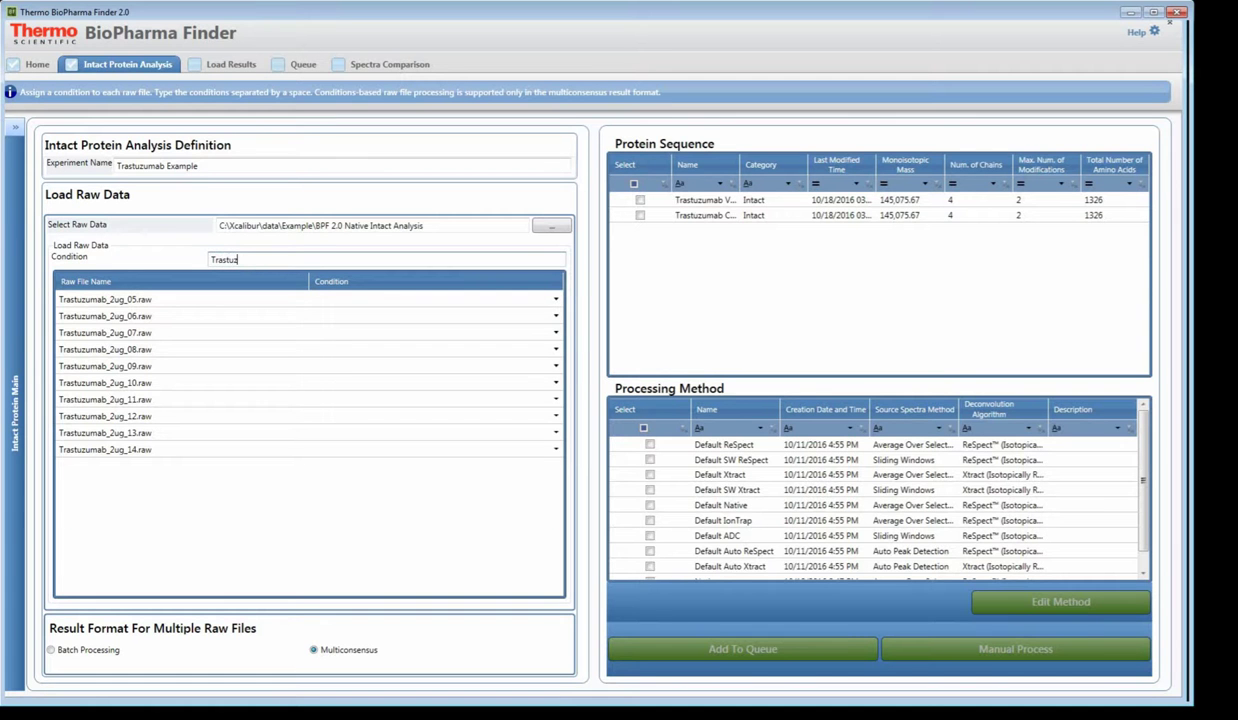
{"action": "type", "text": "Trastuzumab"}
{"action": "left_click", "coordinate": [251, 261]}
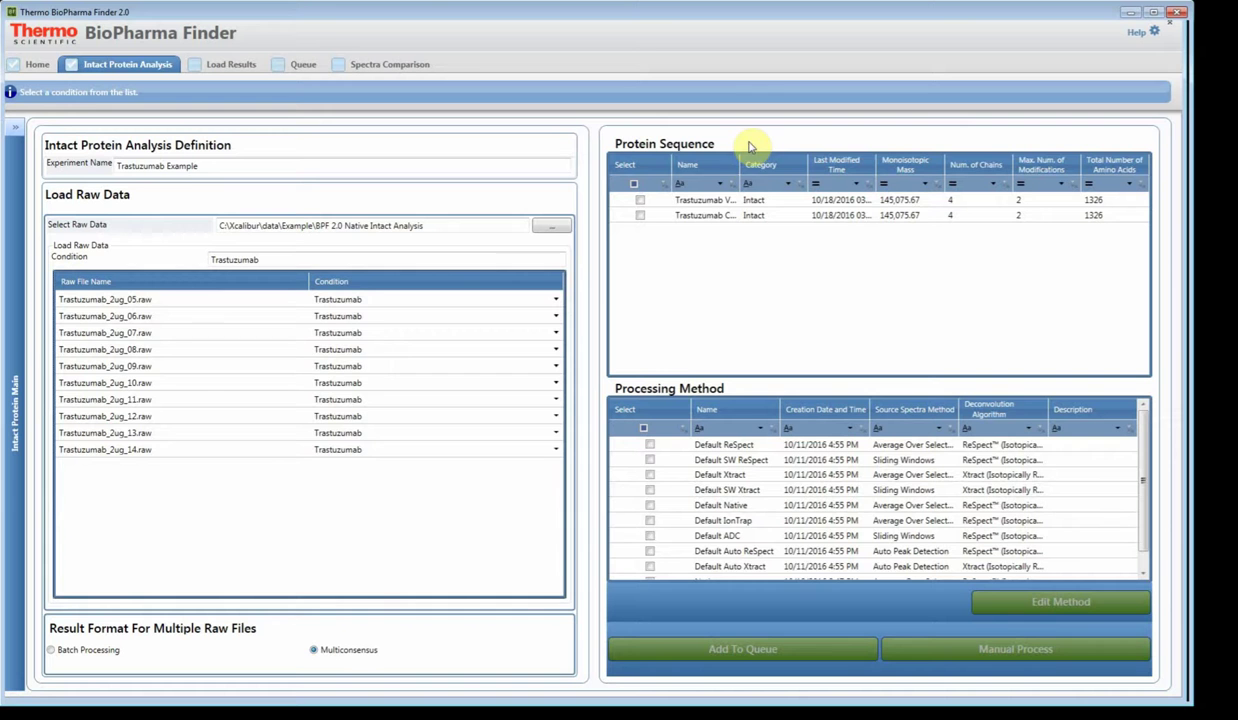
{"action": "left_click_drag", "start_coordinate": [742, 163], "coordinate": [792, 178]}
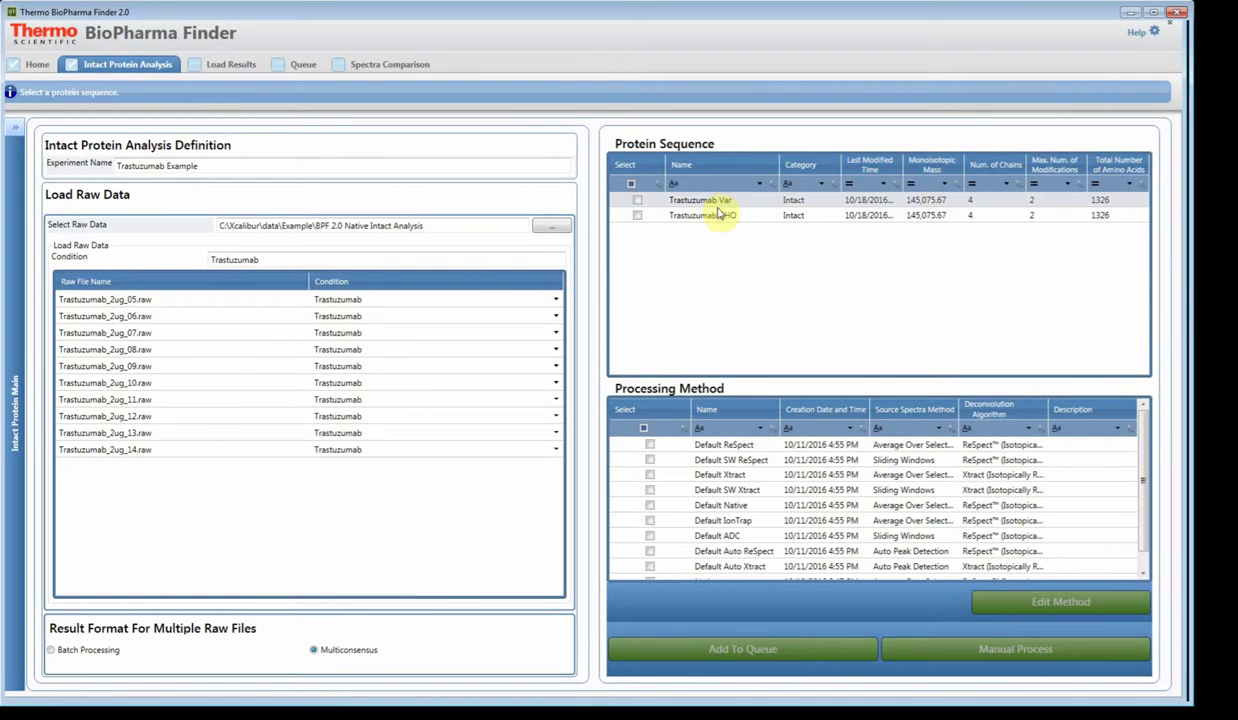
{"action": "left_click", "coordinate": [637, 201]}
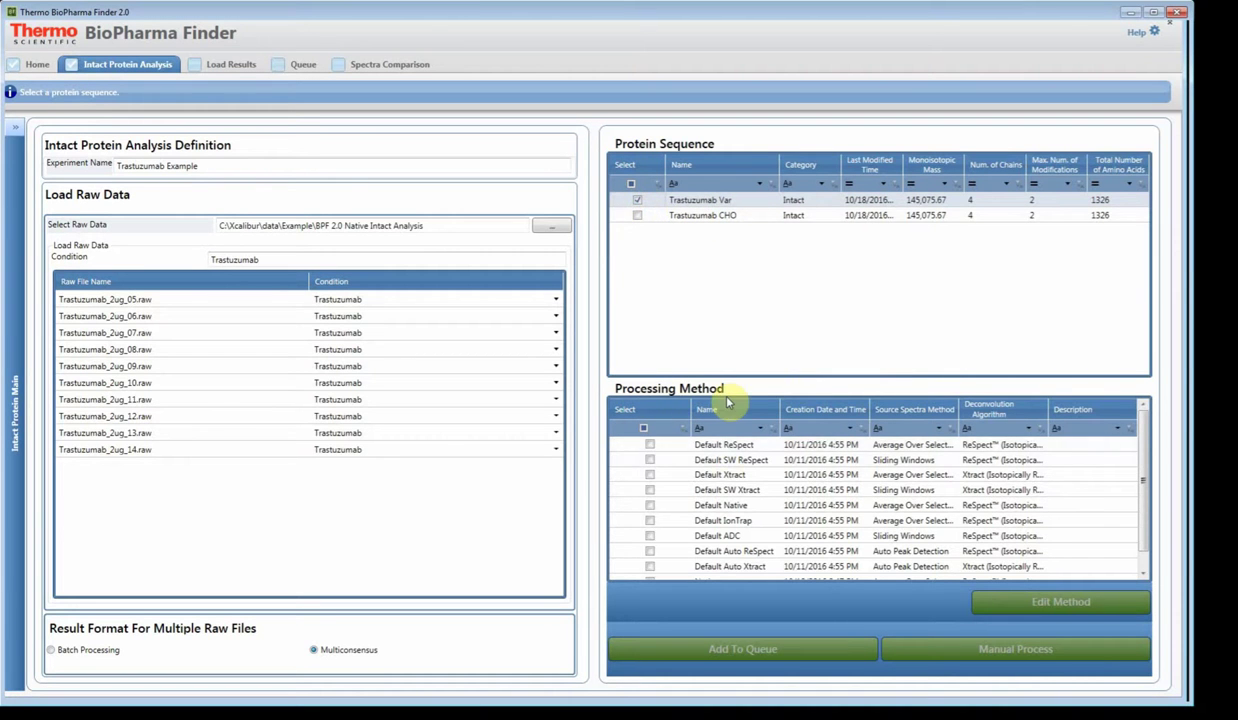
- Filter the processing methods by deconvolution algorithm "res" and sort them by source spectra method, fitting the column widths to their contents
{"action": "left_click", "coordinate": [980, 430]}
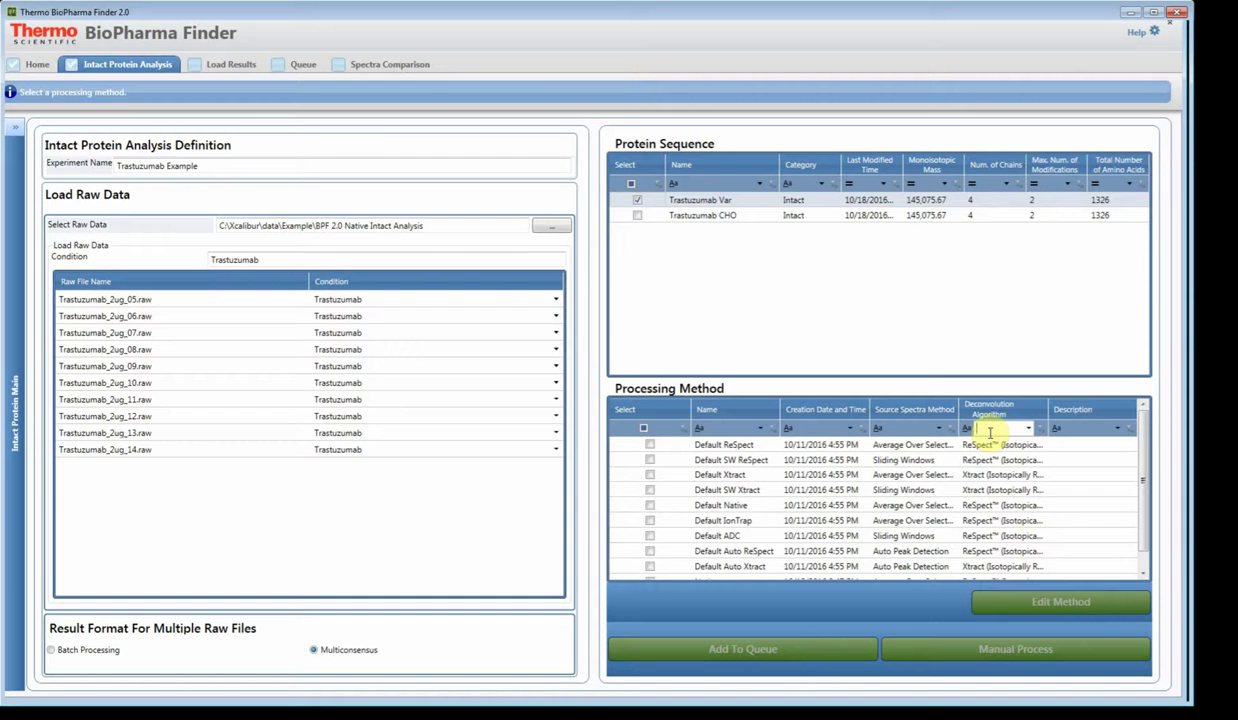
{"action": "type", "text": "R"}
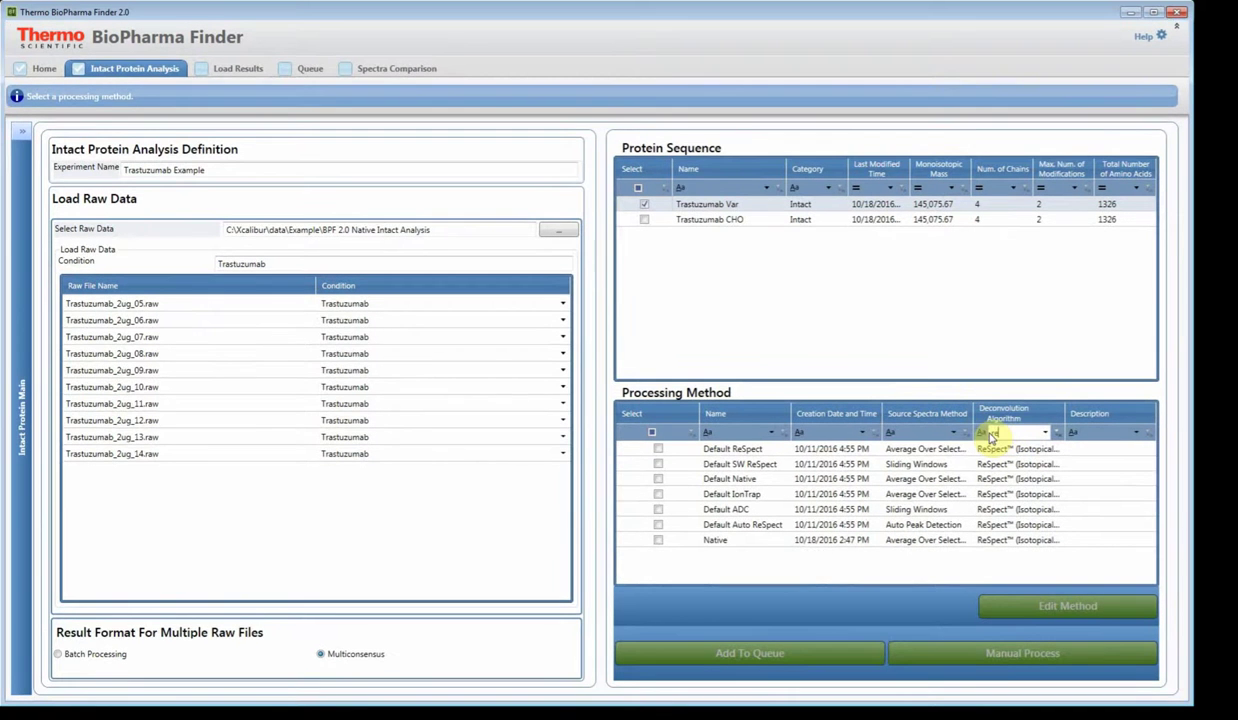
{"action": "type", "text": "es"}
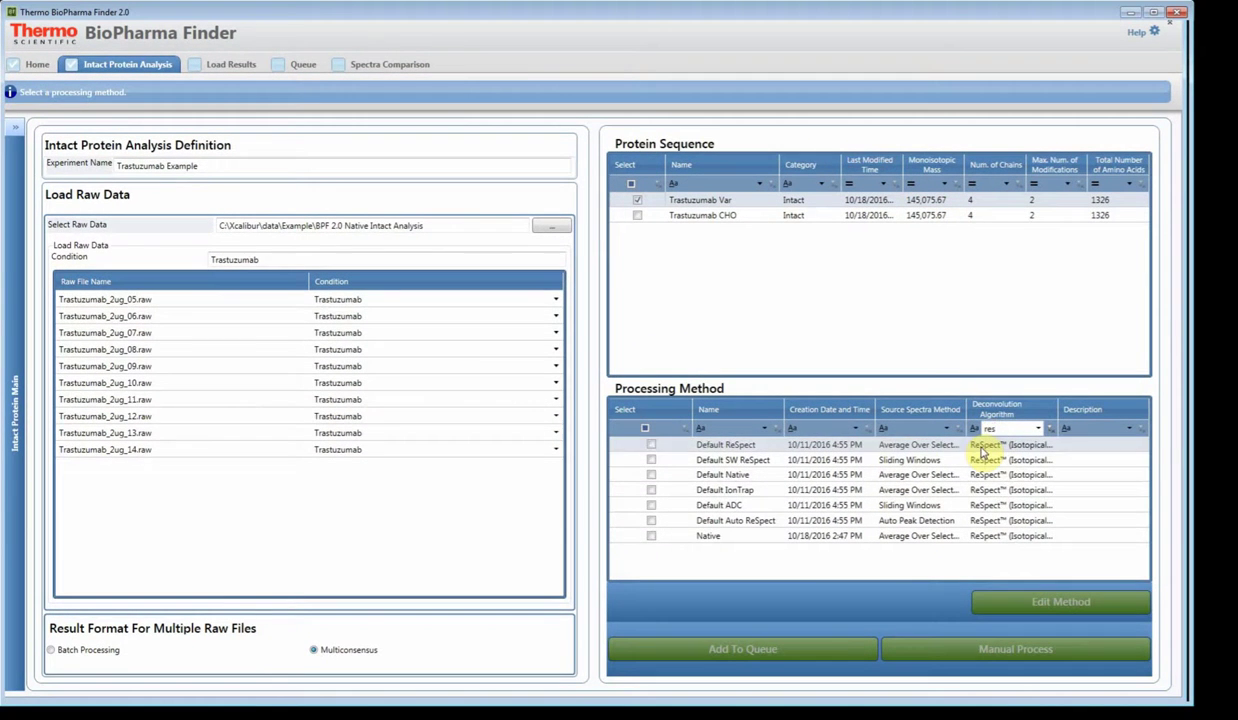
{"action": "double_click", "coordinate": [1060, 412]}
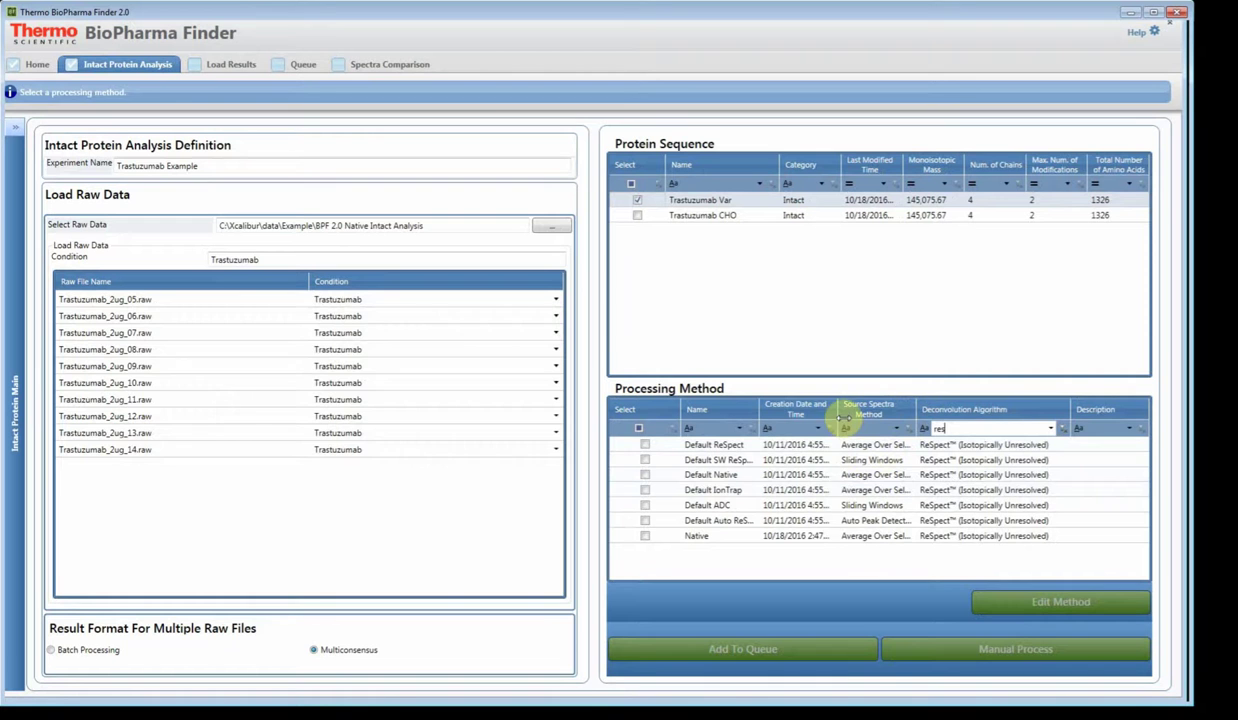
{"action": "double_click", "coordinate": [838, 414]}
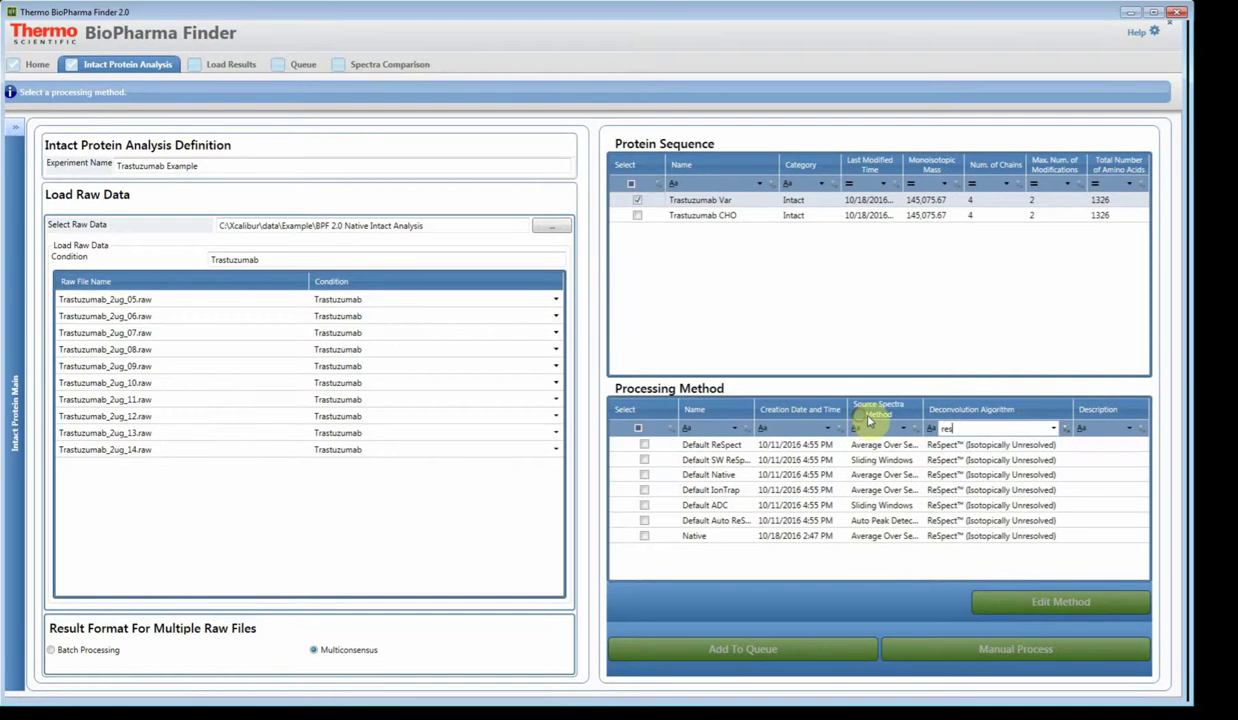
{"action": "double_click", "coordinate": [922, 414]}
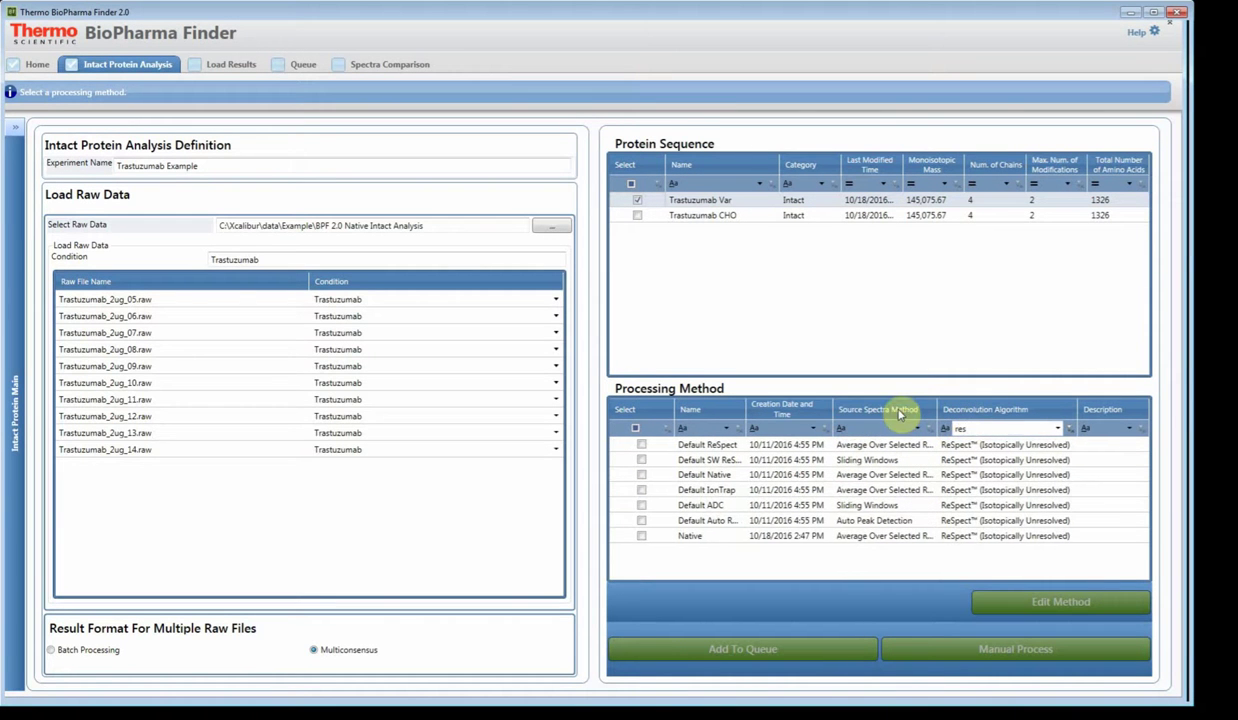
{"action": "left_click", "coordinate": [898, 412]}
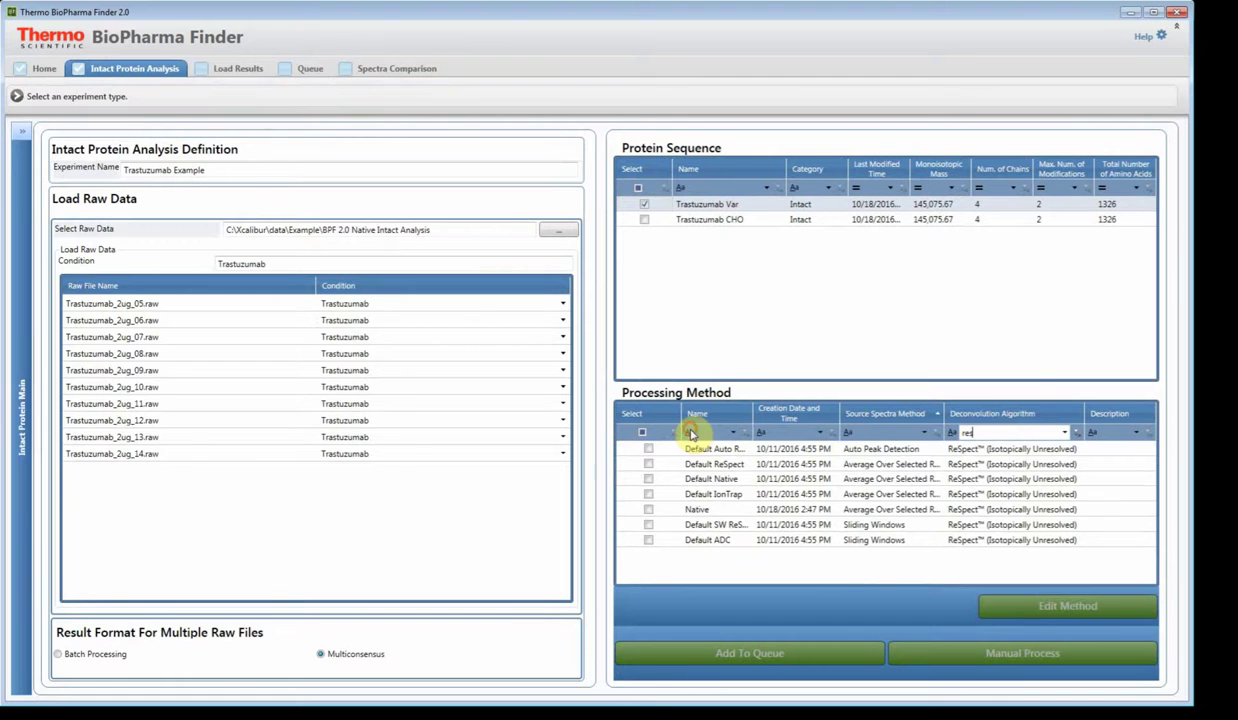
- Select the Default Native processing method using the name filter "def" and start manual processing
{"action": "left_click", "coordinate": [690, 432]}
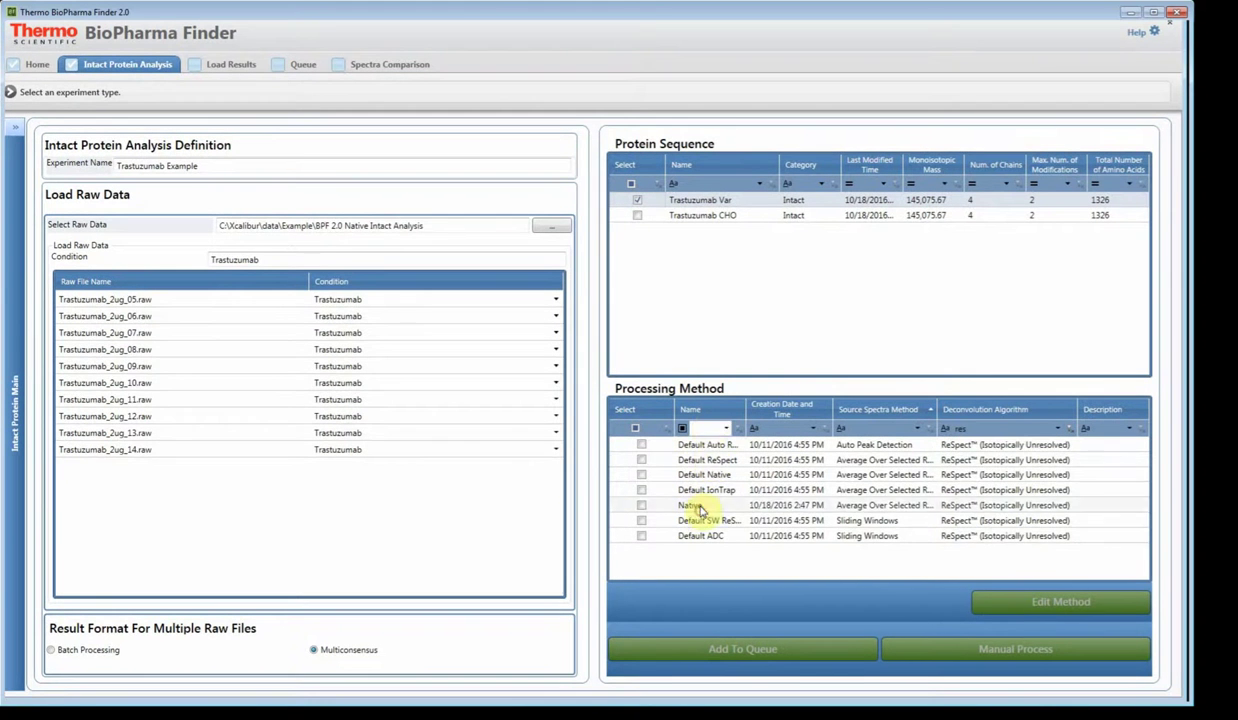
{"action": "type", "text": "def"}
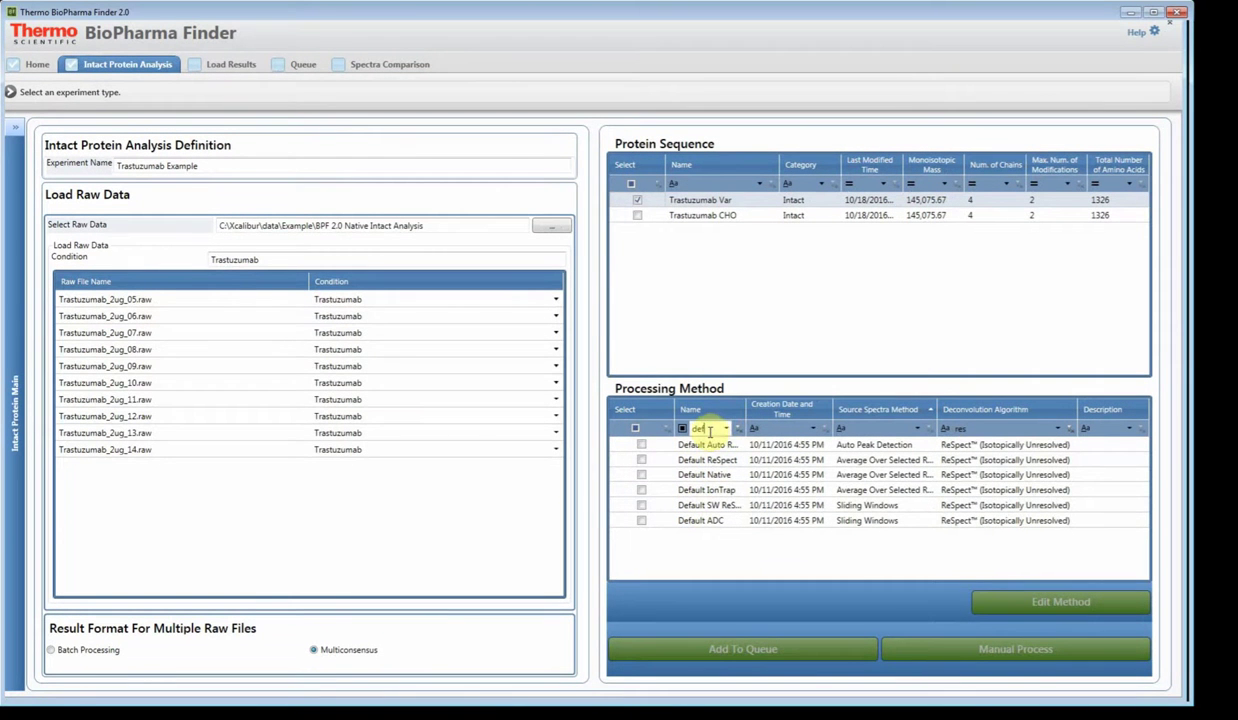
{"action": "left_click_drag", "start_coordinate": [746, 412], "coordinate": [764, 420]}
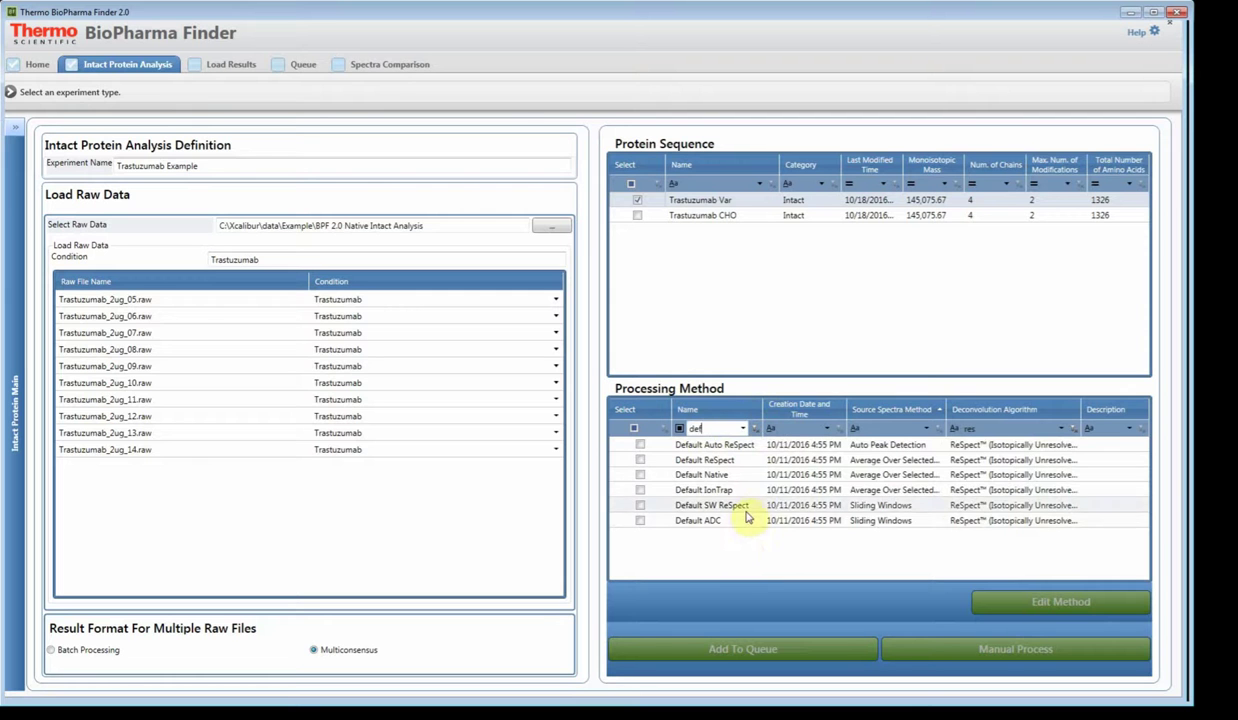
{"action": "left_click", "coordinate": [640, 475]}
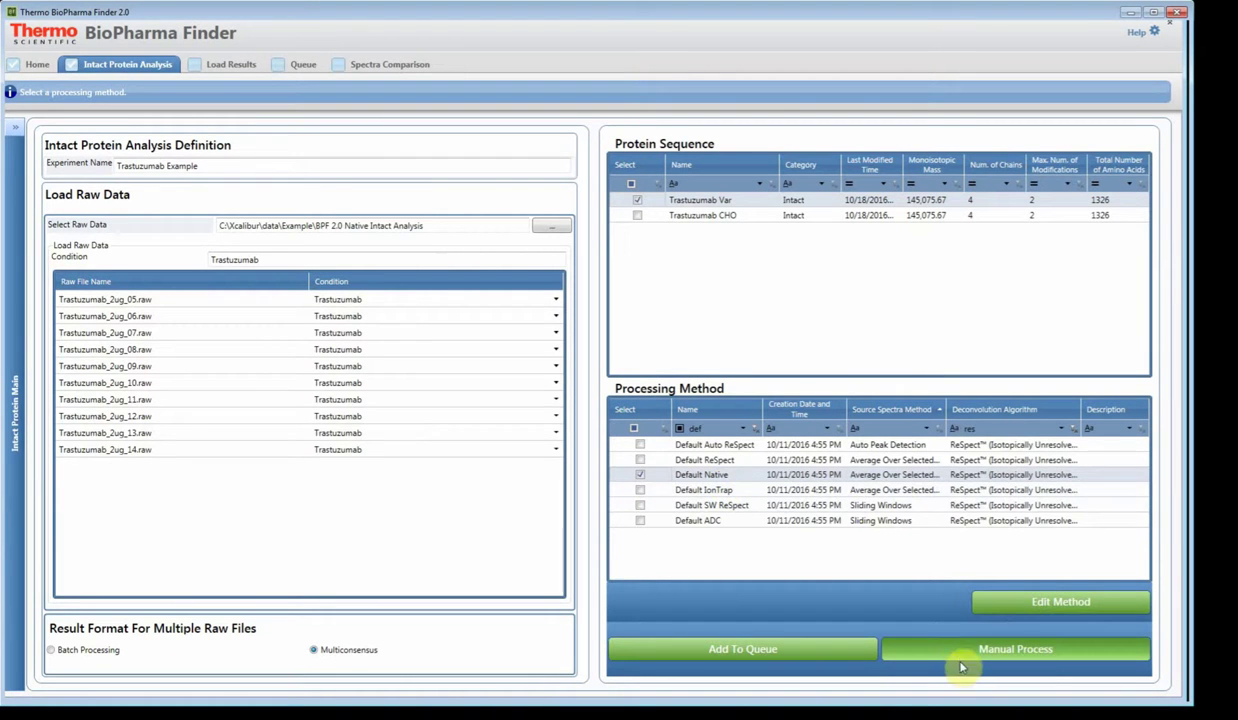
{"action": "left_click", "coordinate": [1020, 658]}
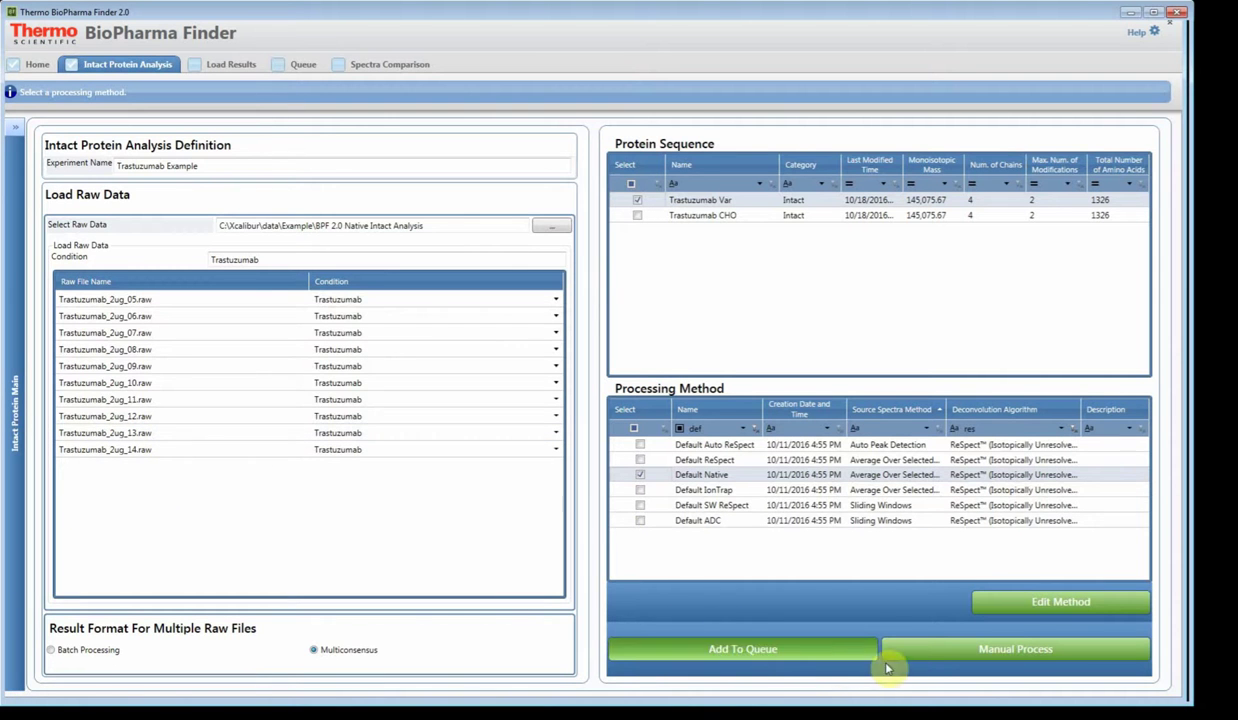
{"action": "left_click", "coordinate": [935, 659]}
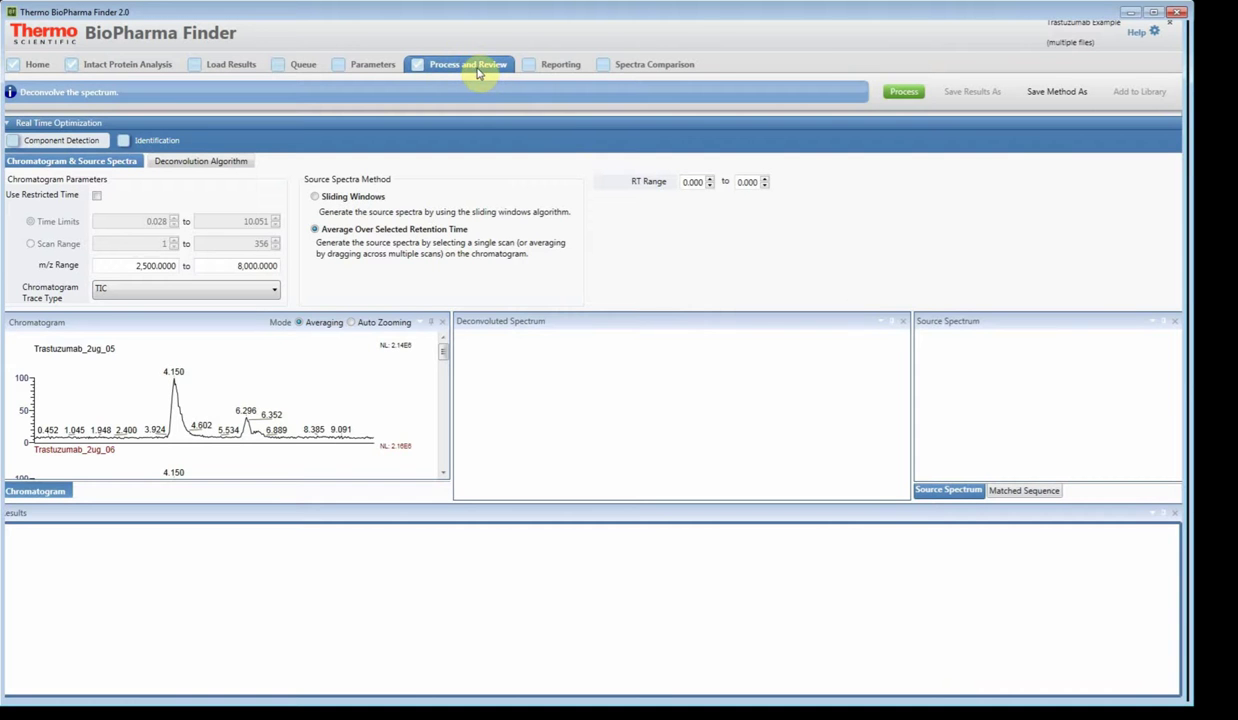
- Examine the chromatograms of all the loaded raw files, collapsing the Real Time Optimization parameters for more room and expanding them again
{"action": "left_click", "coordinate": [174, 127]}
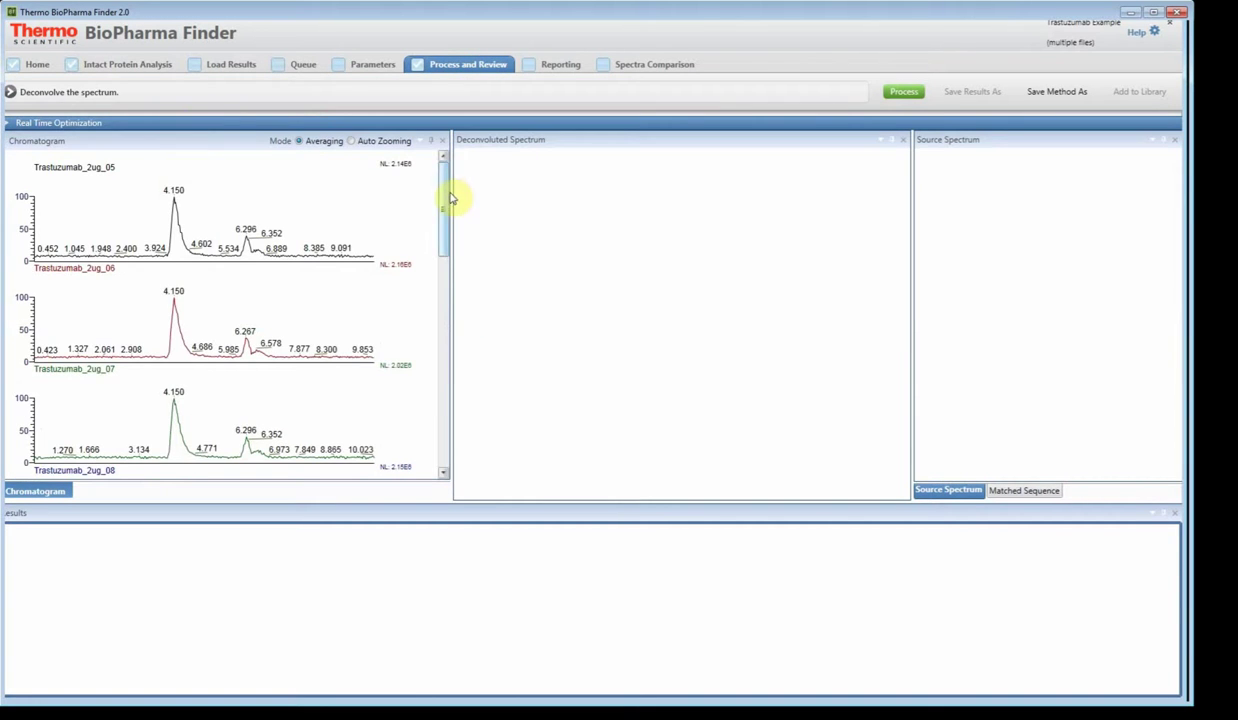
{"action": "left_click_drag", "start_coordinate": [441, 190], "coordinate": [457, 641]}
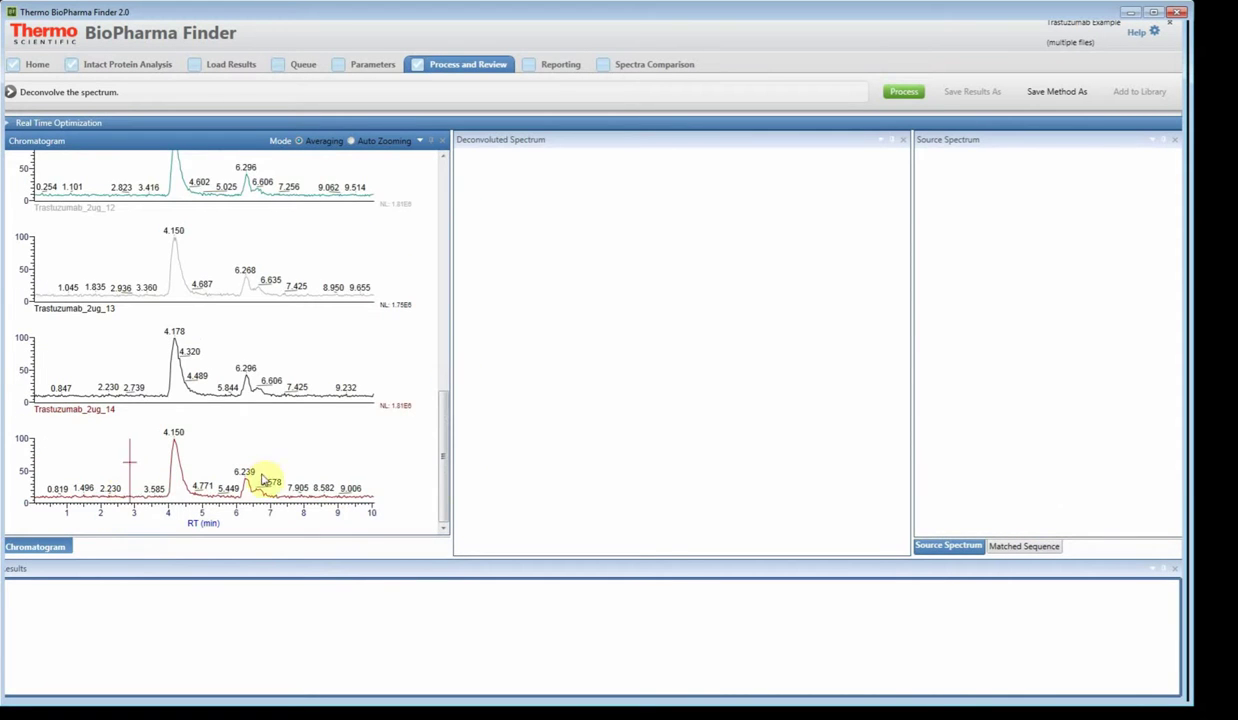
{"action": "left_click_drag", "start_coordinate": [458, 503], "coordinate": [458, 228]}
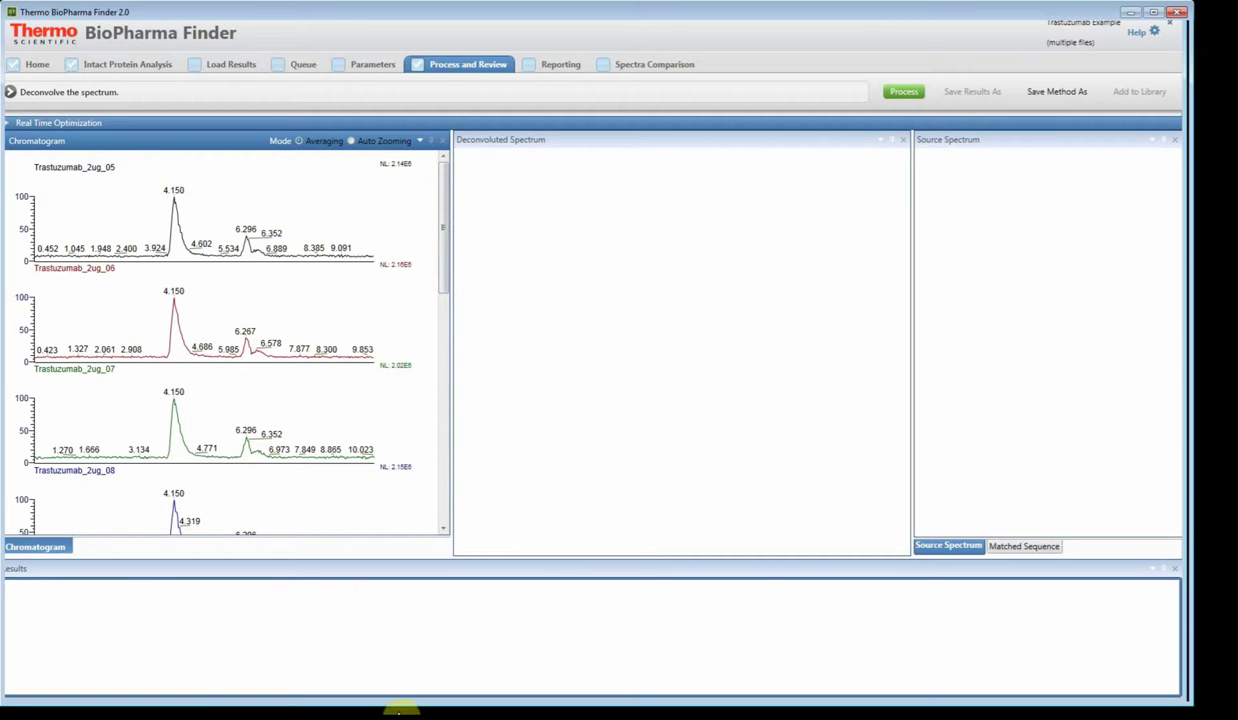
{"action": "left_click", "coordinate": [46, 124]}
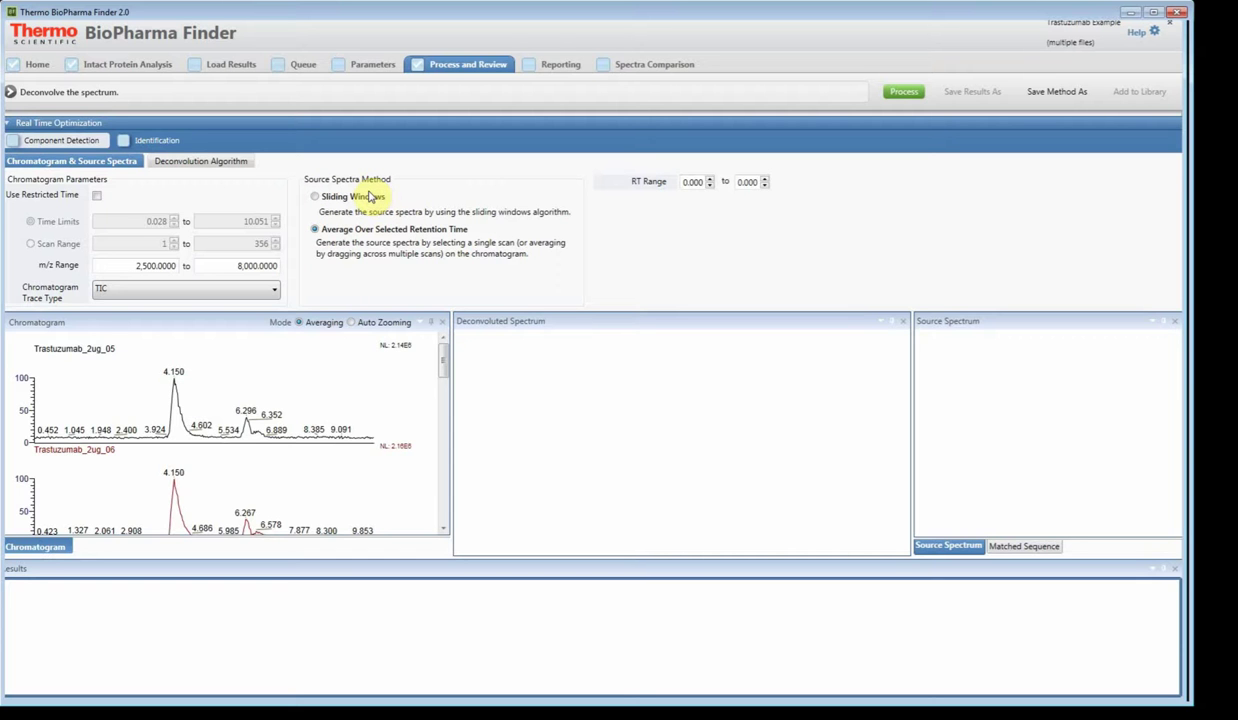
- Check the deconvolution settings, then view the source spectra of all raw files for a single scan at about 4.168 min
{"action": "left_click", "coordinate": [227, 163]}
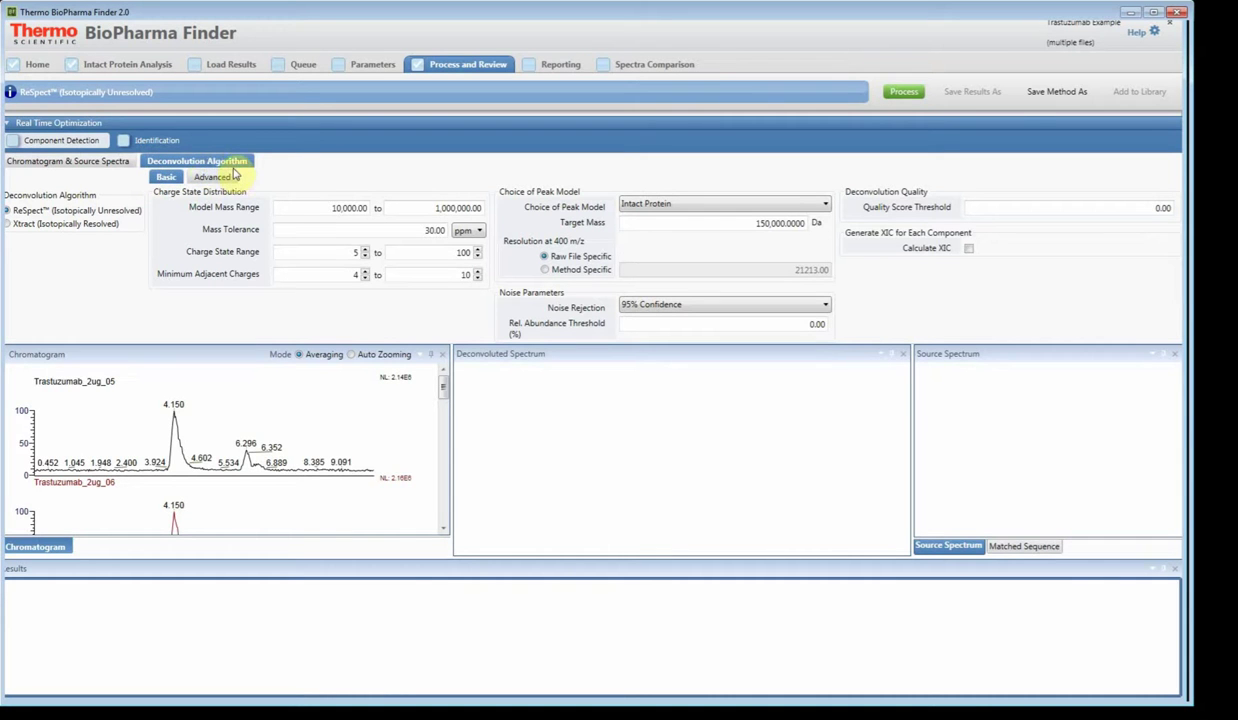
{"action": "left_click", "coordinate": [98, 166]}
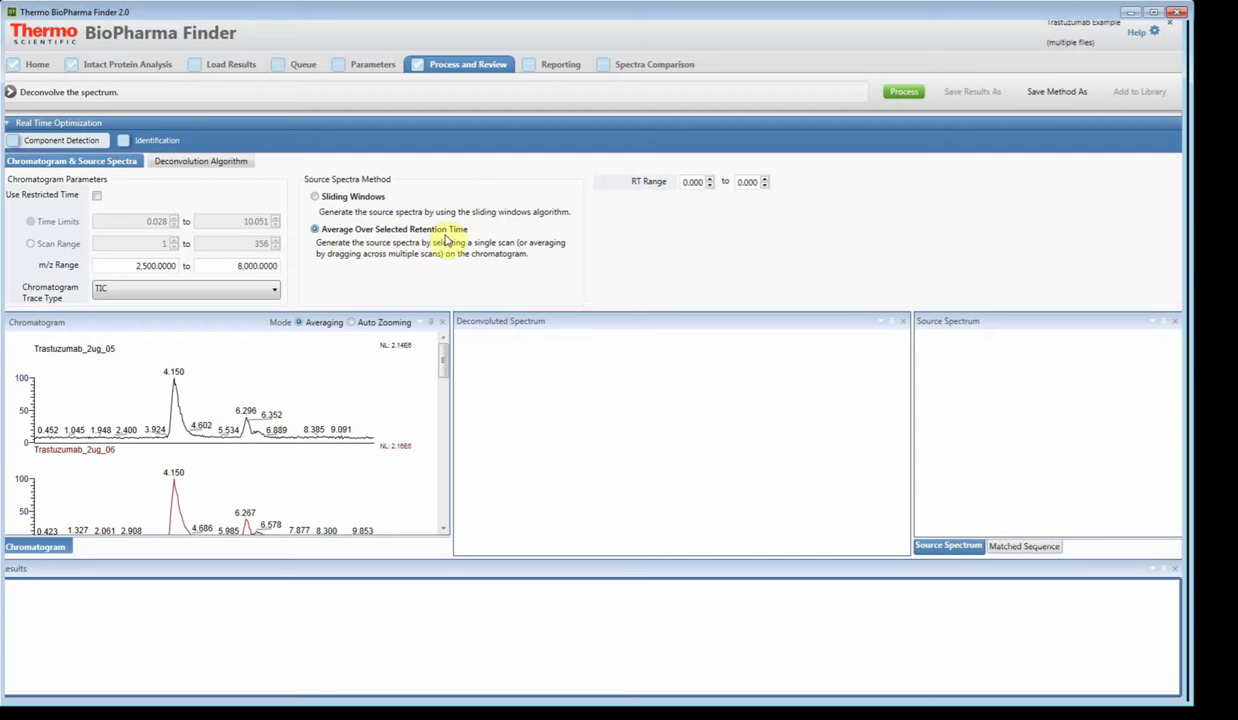
{"action": "left_click", "coordinate": [183, 432]}
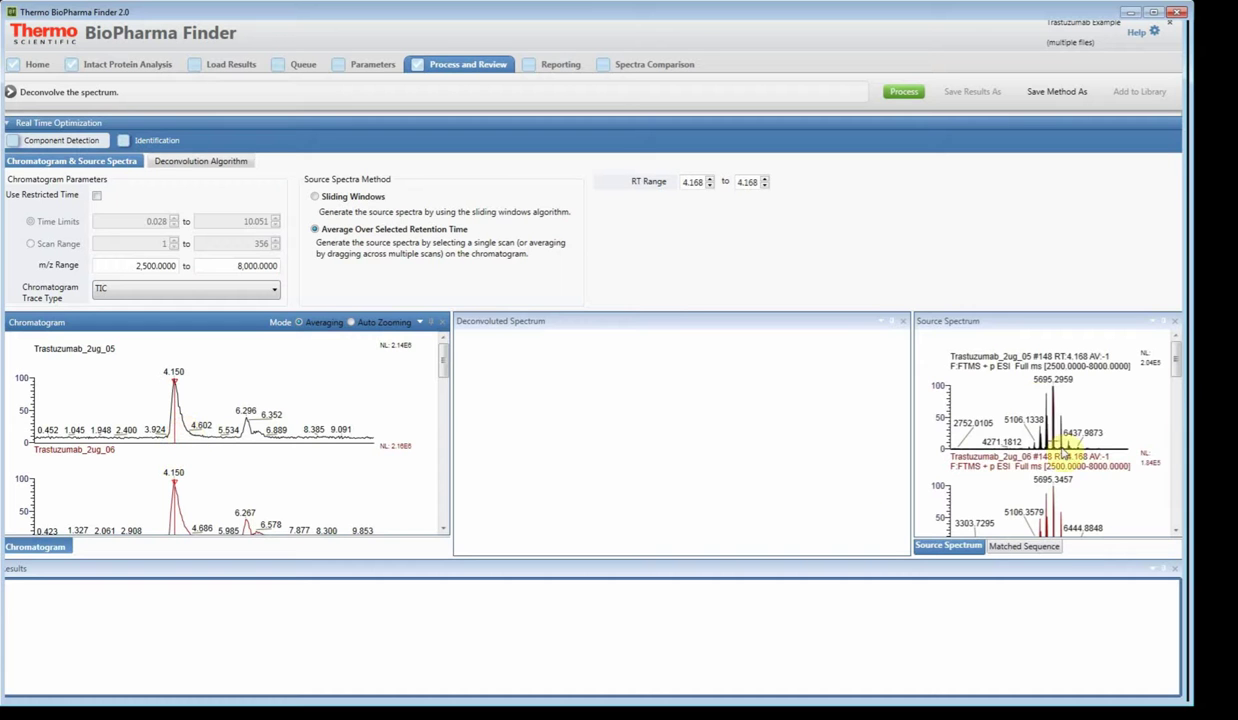
{"action": "left_click_drag", "start_coordinate": [1188, 359], "coordinate": [1193, 548]}
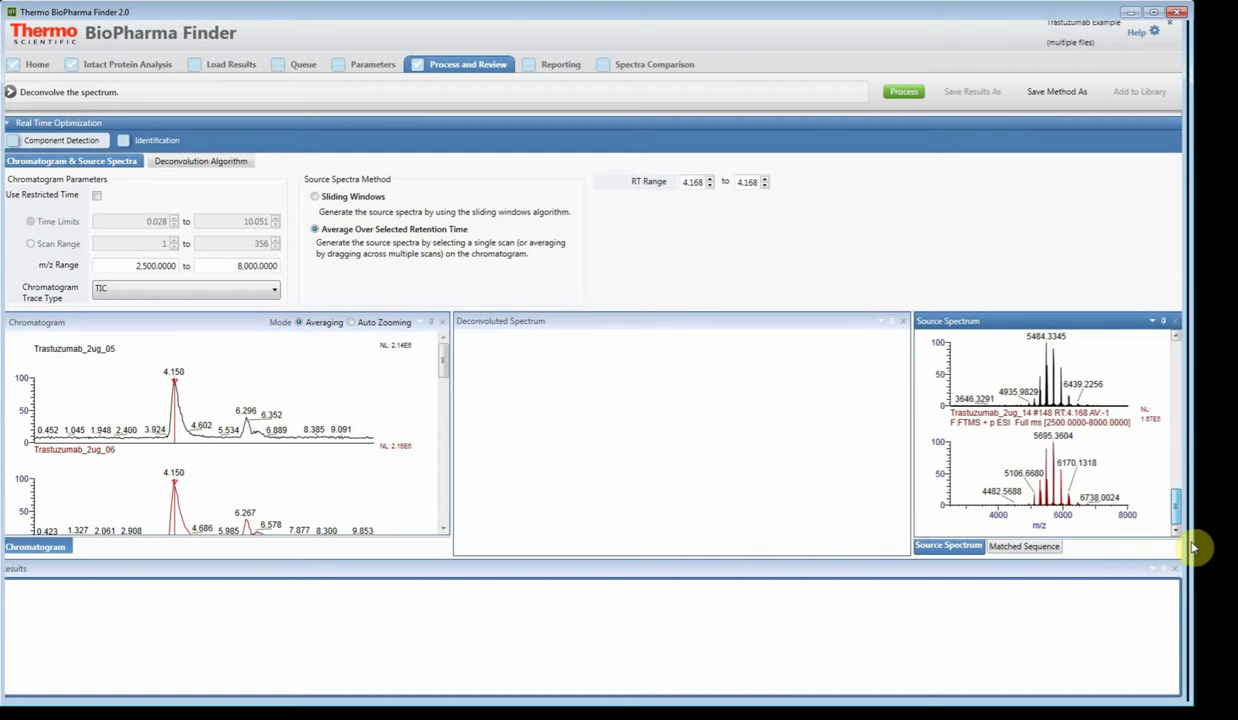
{"action": "left_click_drag", "start_coordinate": [1183, 519], "coordinate": [1196, 547]}
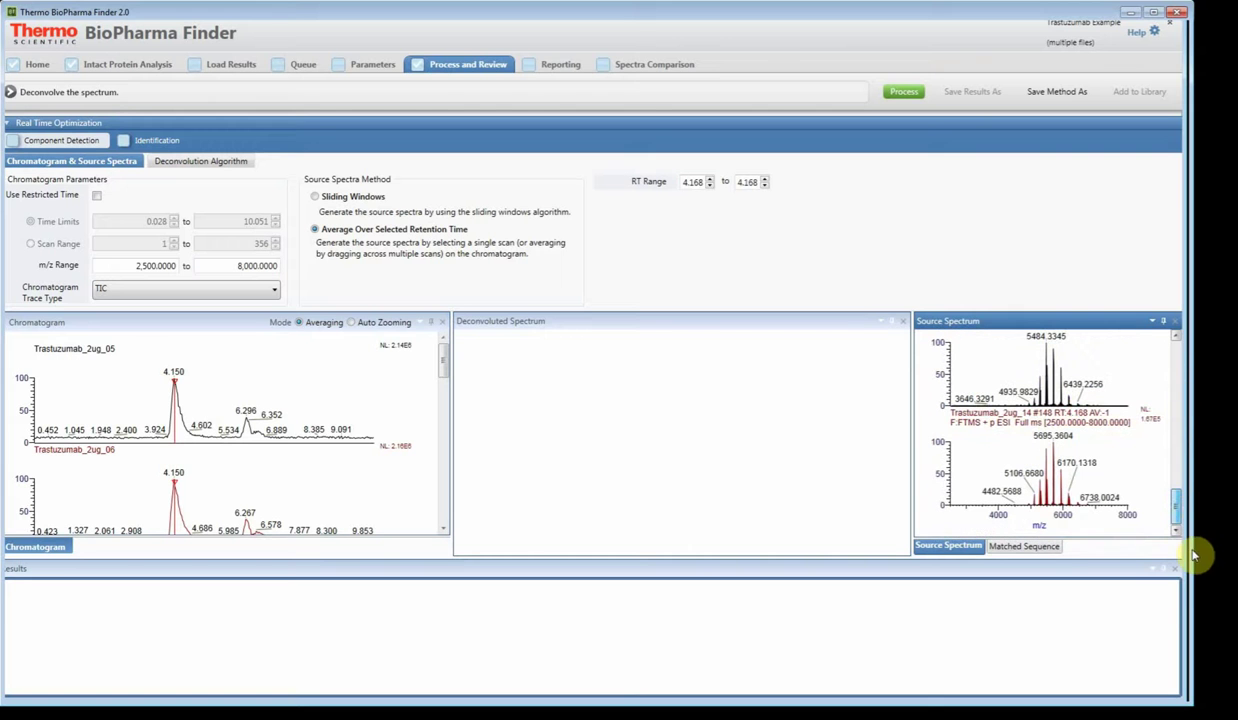
- Average the source spectra over the main peak, zoom the chromatograms around it and reselect about 4.044 to 4.400 min
{"action": "left_click", "coordinate": [177, 433]}
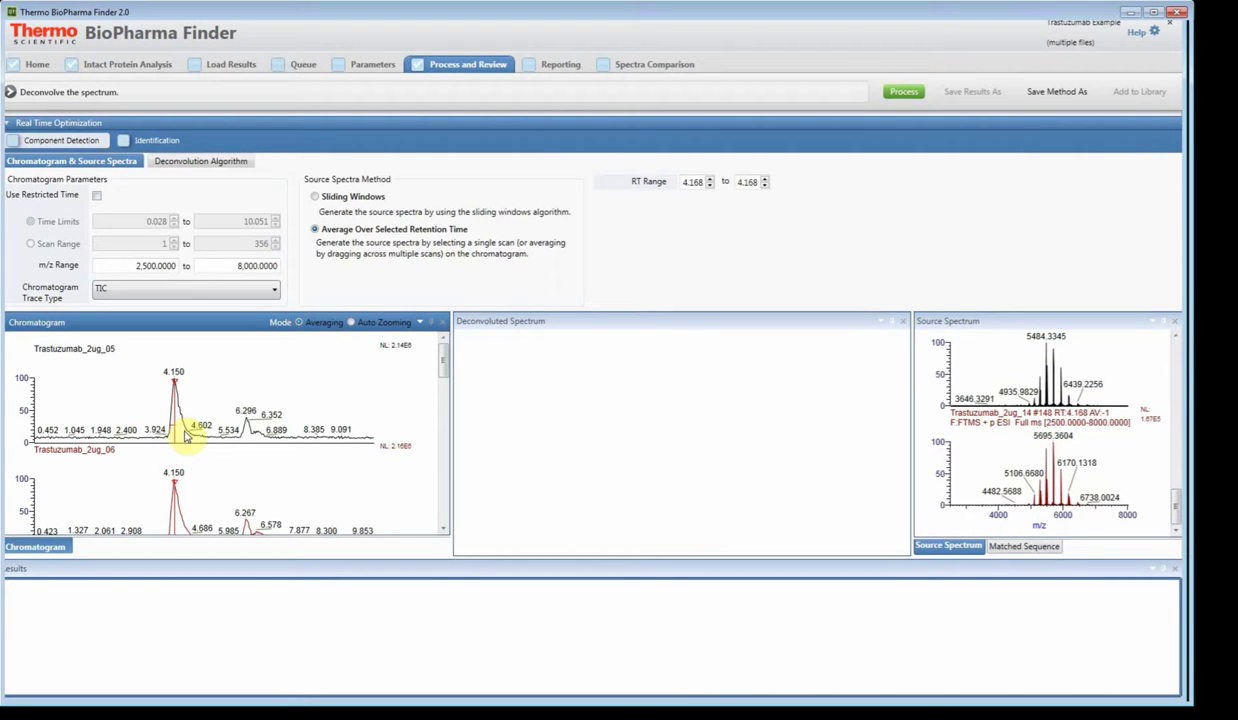
{"action": "left_click_drag", "start_coordinate": [187, 434], "coordinate": [170, 432]}
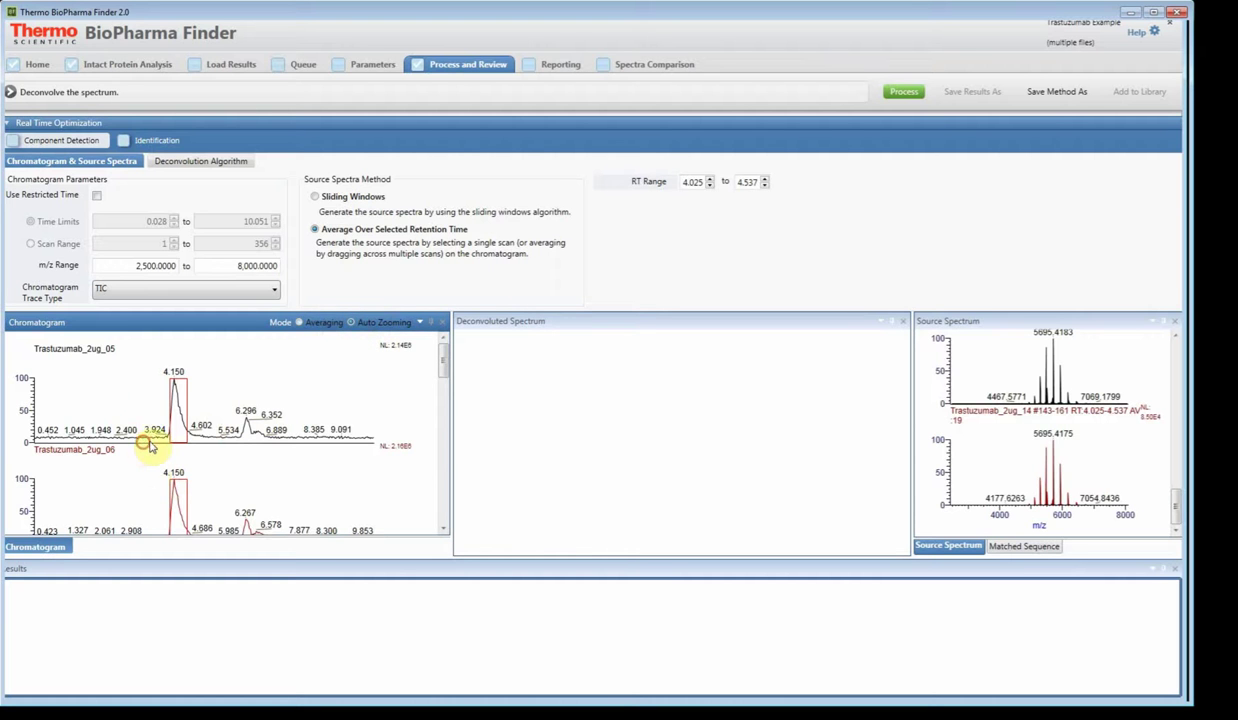
{"action": "mouse_move", "coordinate": [150, 447]}
{"action": "left_mouse_down"}
{"action": "mouse_move", "coordinate": [221, 450]}
{"action": "mouse_move", "coordinate": [221, 464]}
{"action": "left_mouse_up"}
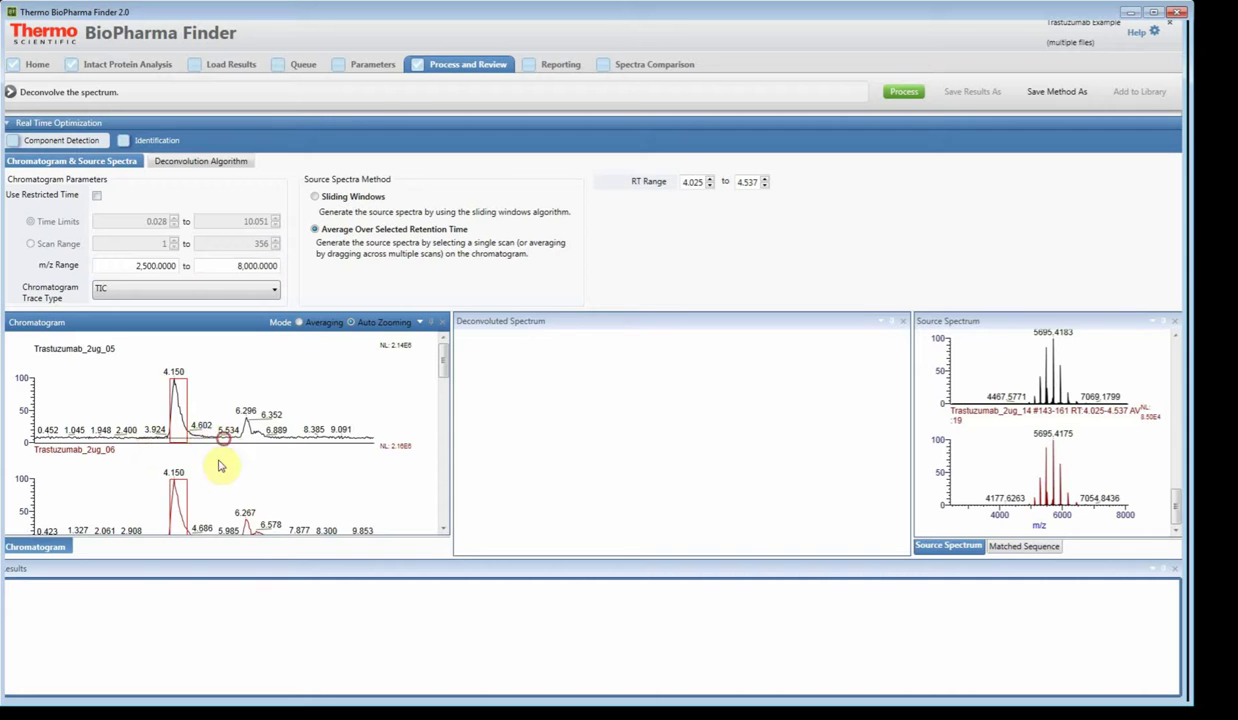
{"action": "left_click", "coordinate": [309, 323]}
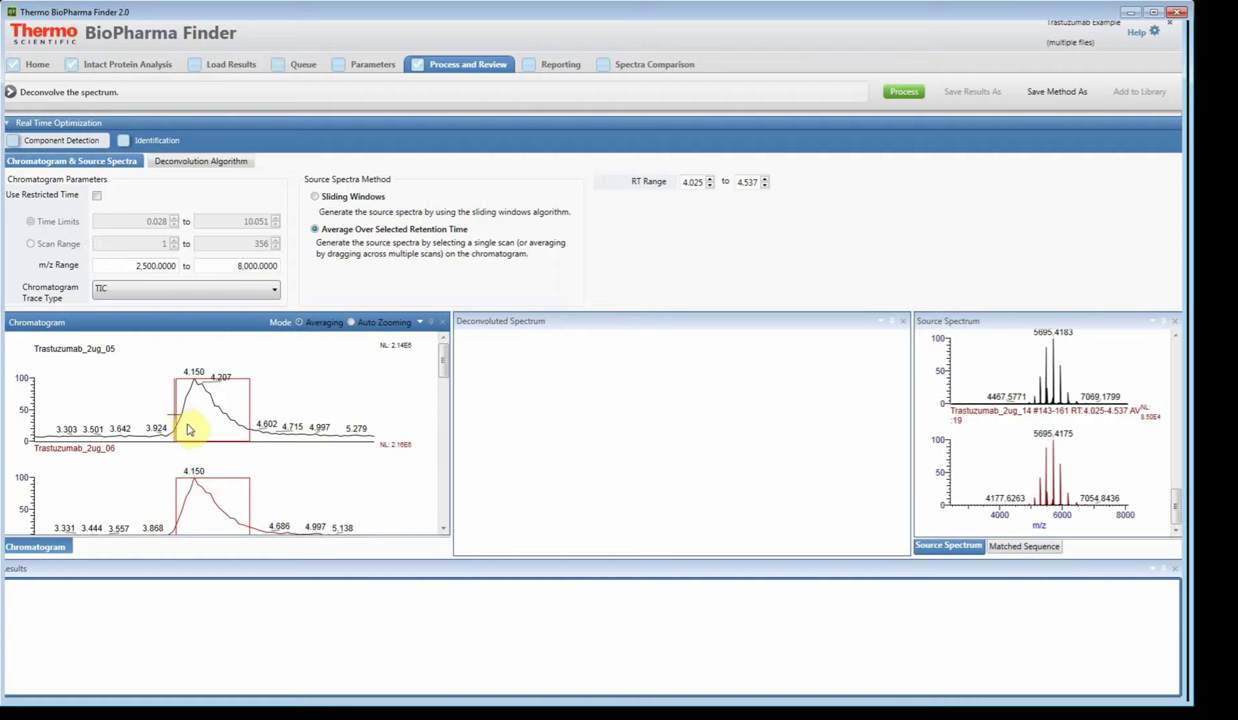
{"action": "left_click_drag", "start_coordinate": [178, 420], "coordinate": [233, 424]}
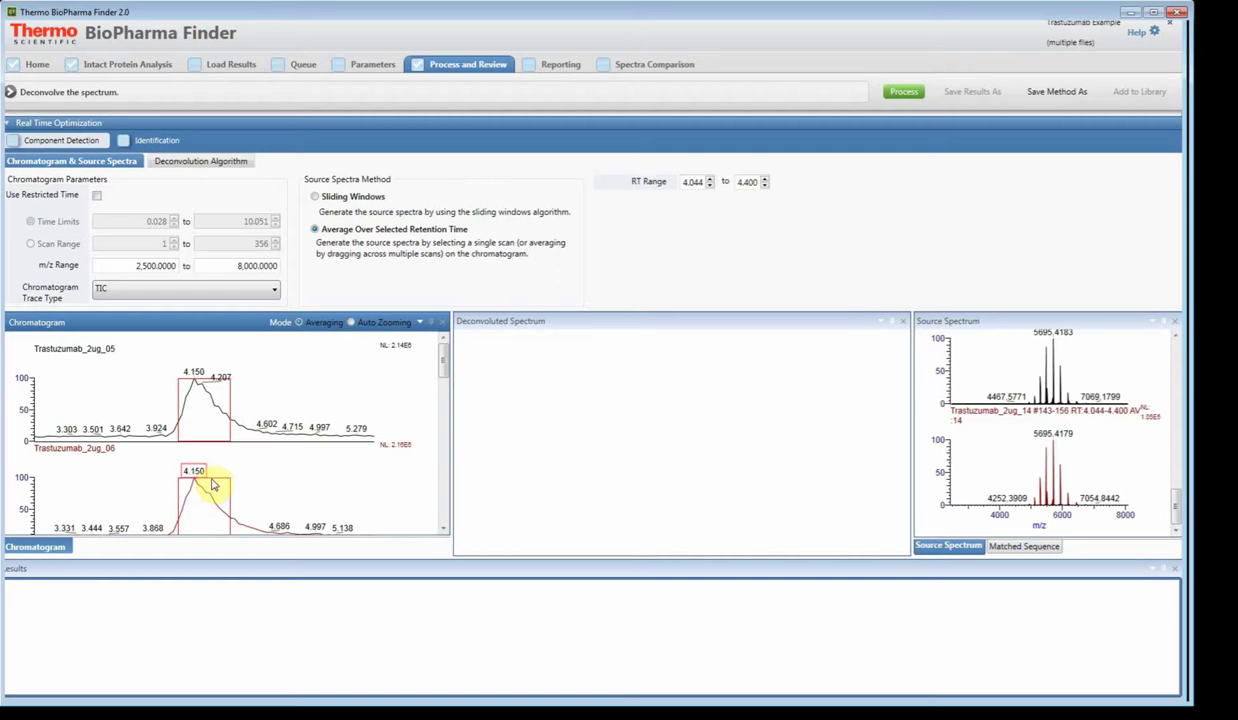
- Enlarge the Source Spectrum pane by docking it with the Deconvoluted Spectrum pane, and zoom the spectra to about m/z 4,850 to 6,600
{"action": "left_click", "coordinate": [1170, 515]}
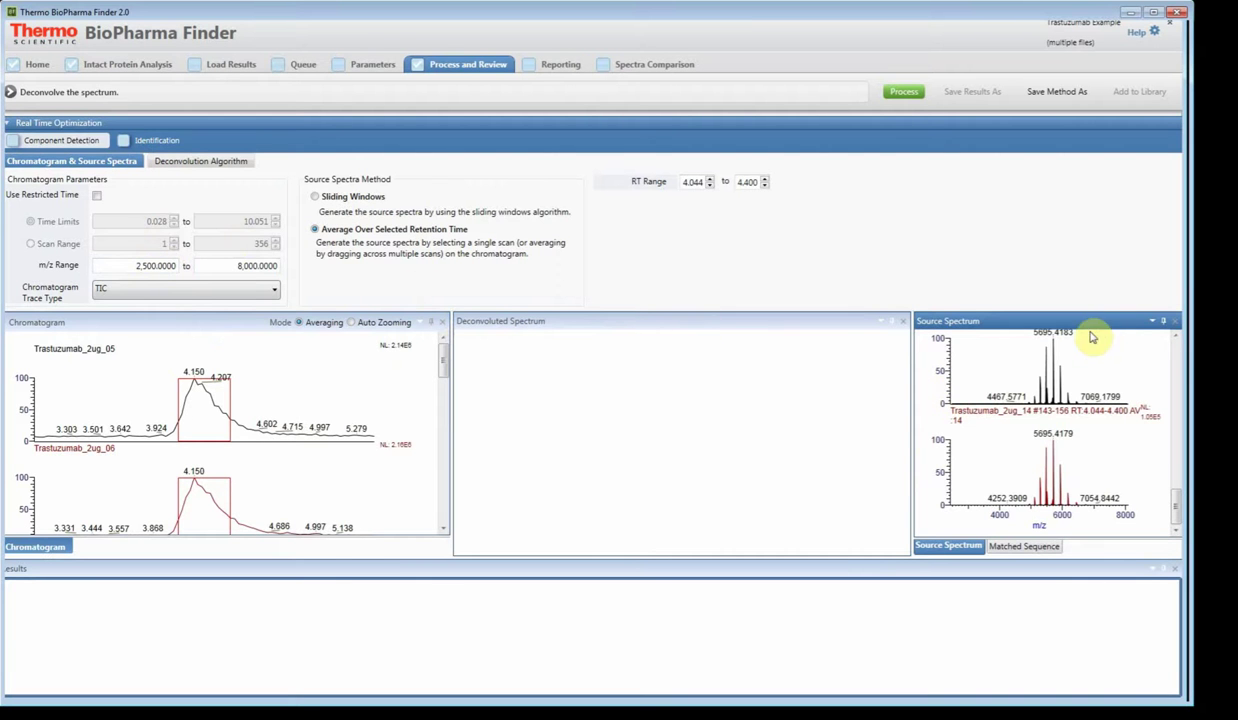
{"action": "left_click", "coordinate": [1005, 320]}
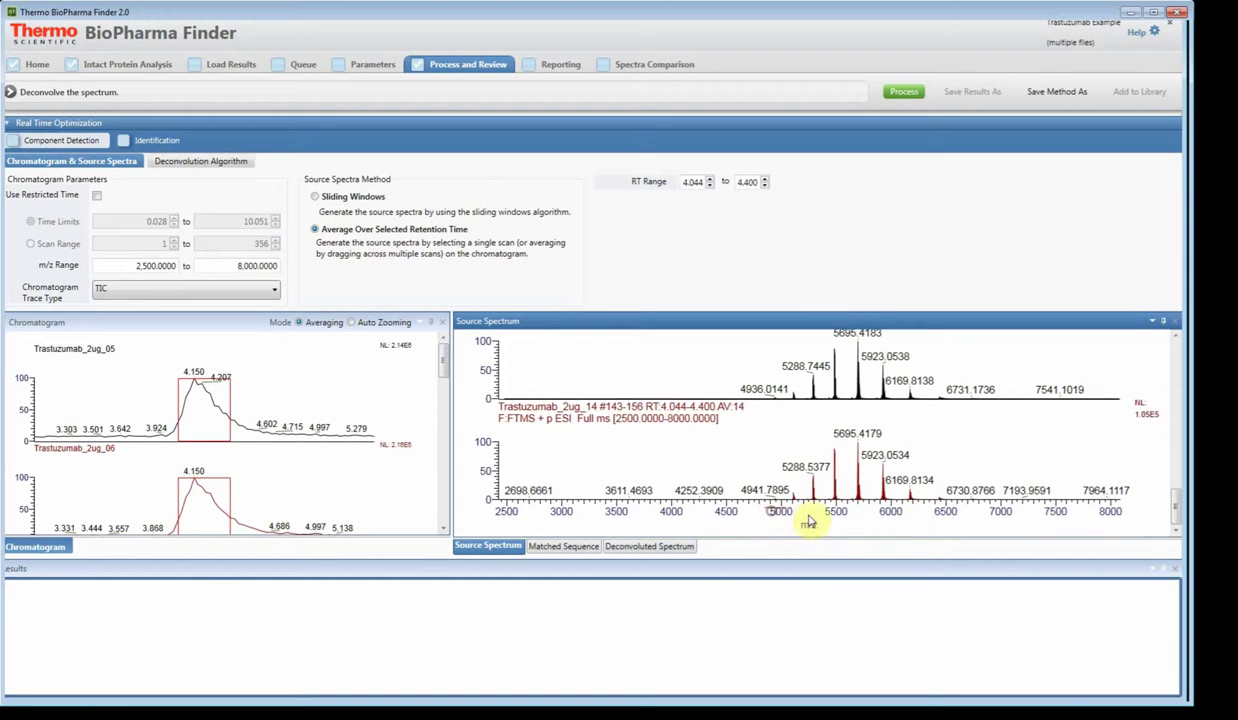
{"action": "left_click_drag", "start_coordinate": [808, 520], "coordinate": [958, 525]}
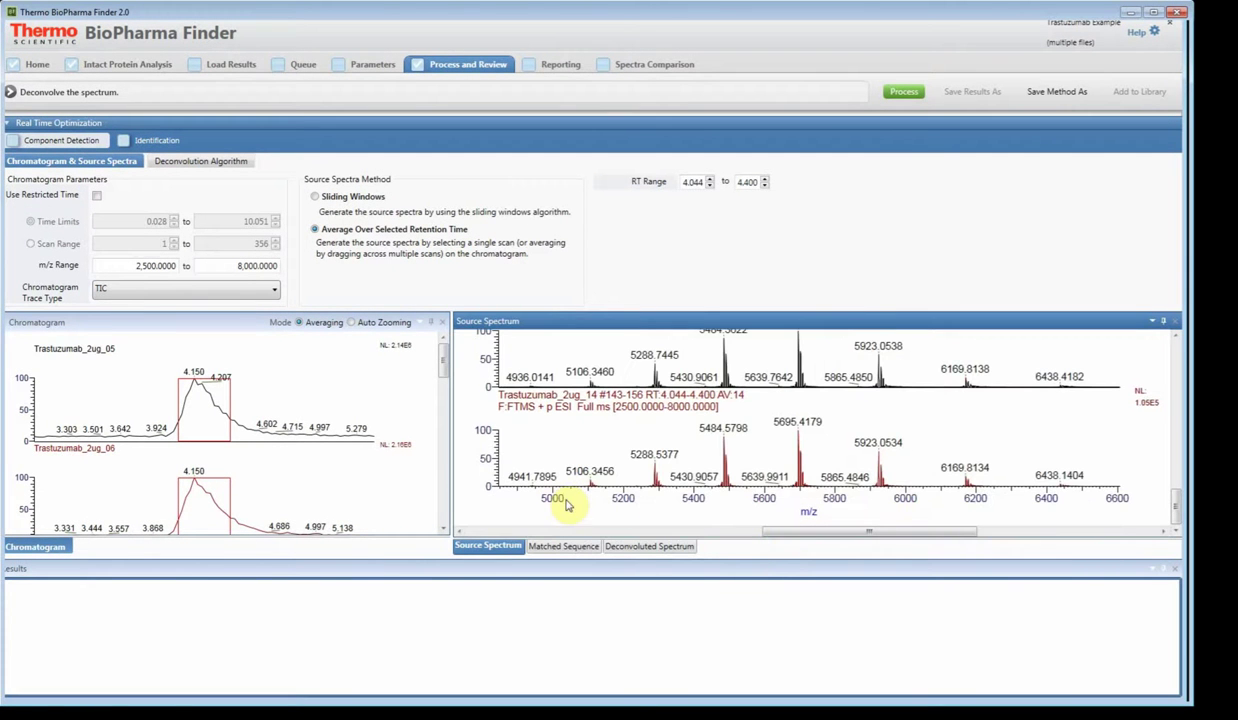
- Restore the full chromatograms, average over the smaller second peak at about 6.136 to 6.567 min and view its full-range source spectra
{"action": "double_click", "coordinate": [306, 410]}
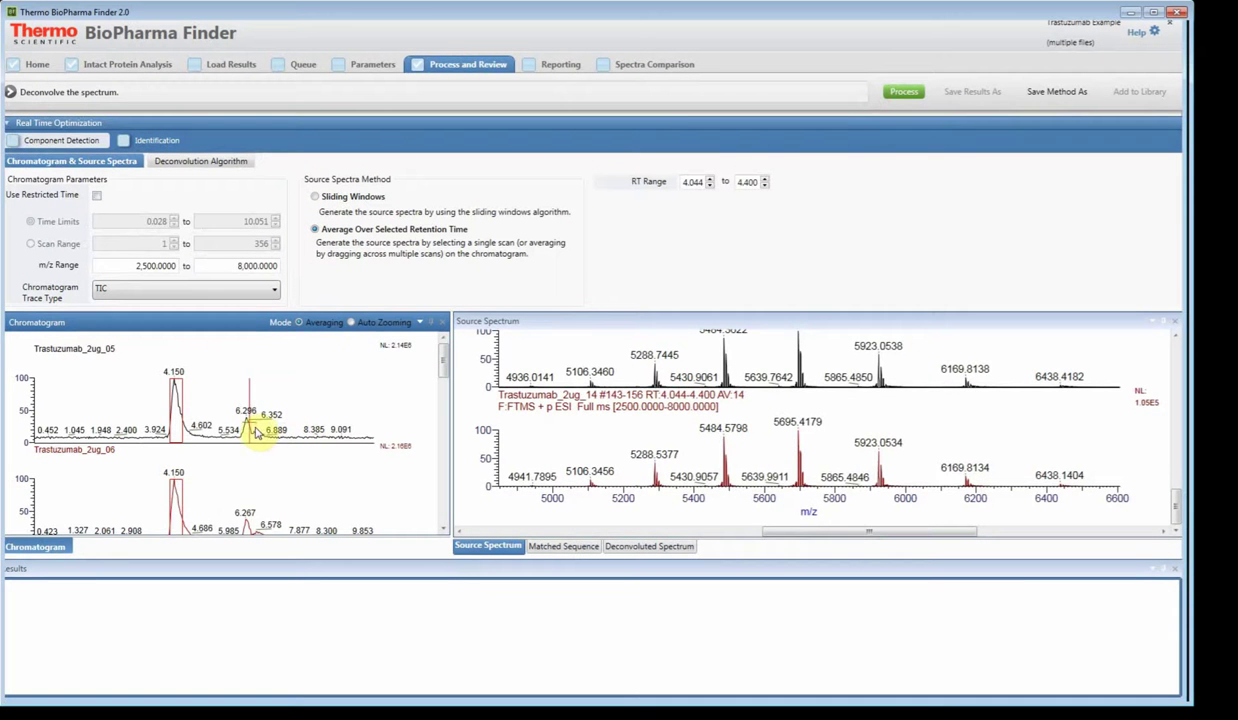
{"action": "left_click_drag", "start_coordinate": [255, 438], "coordinate": [241, 432]}
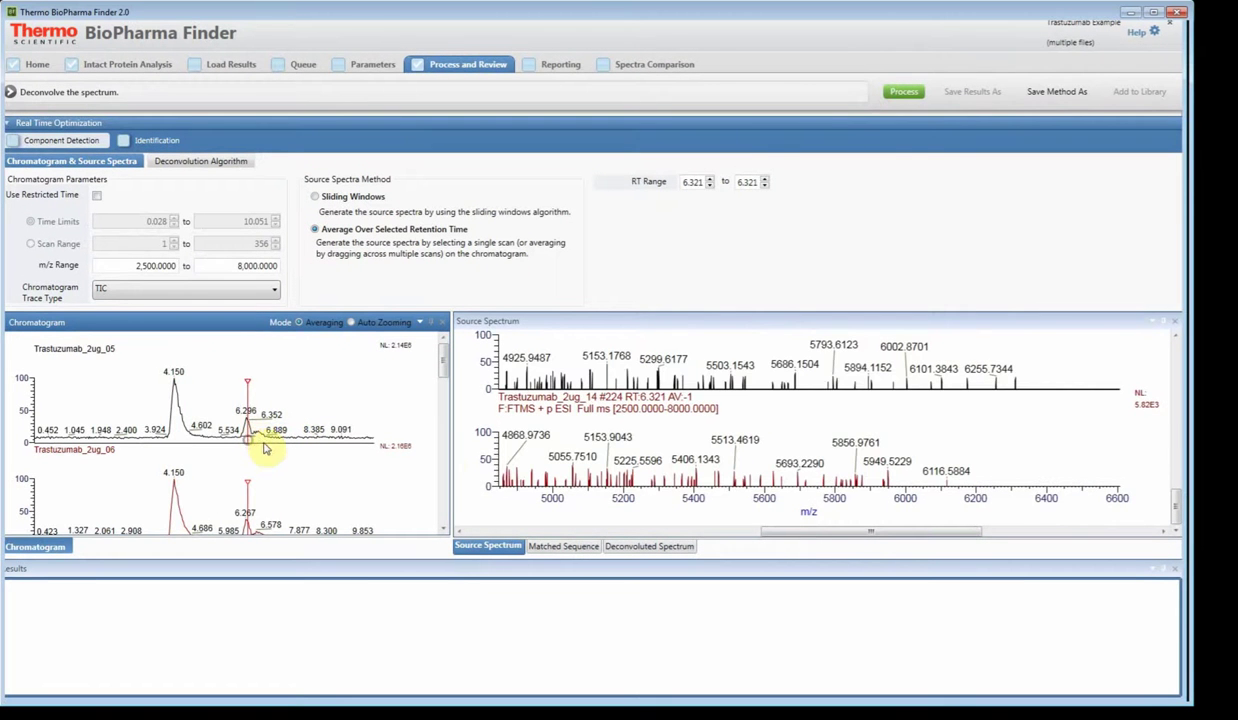
{"action": "double_click", "coordinate": [710, 465]}
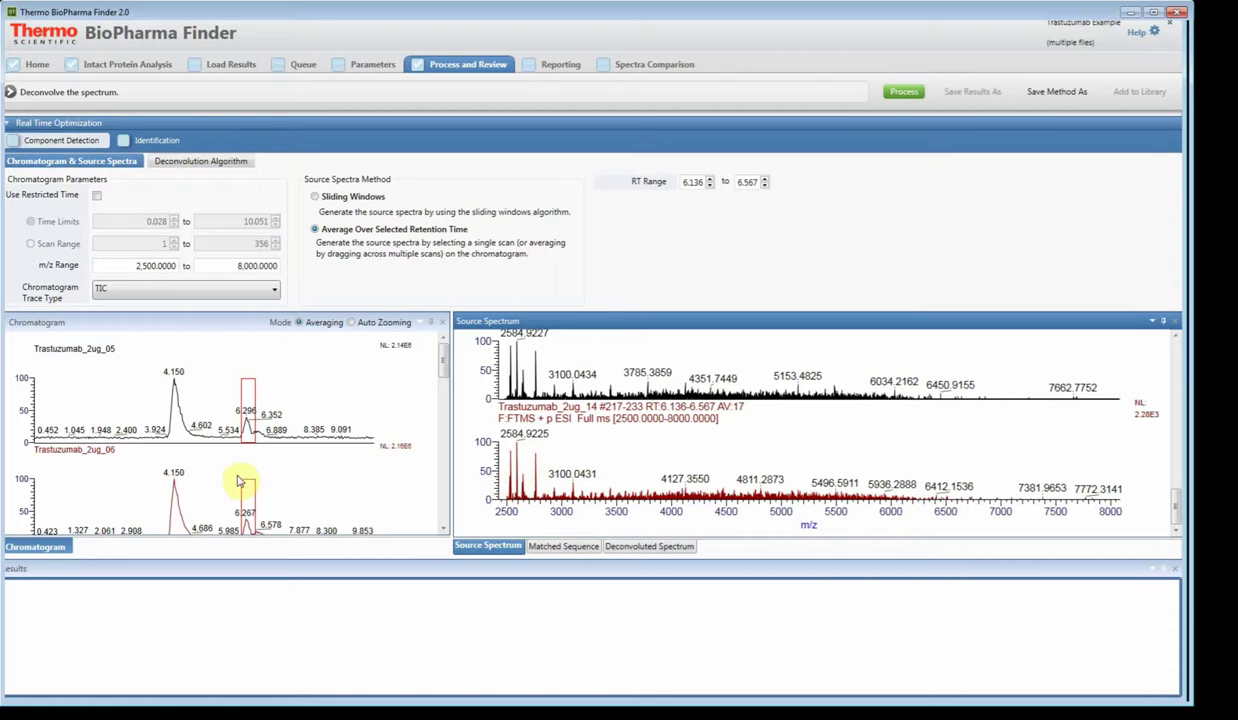
{"action": "left_click_drag", "start_coordinate": [446, 370], "coordinate": [449, 524]}
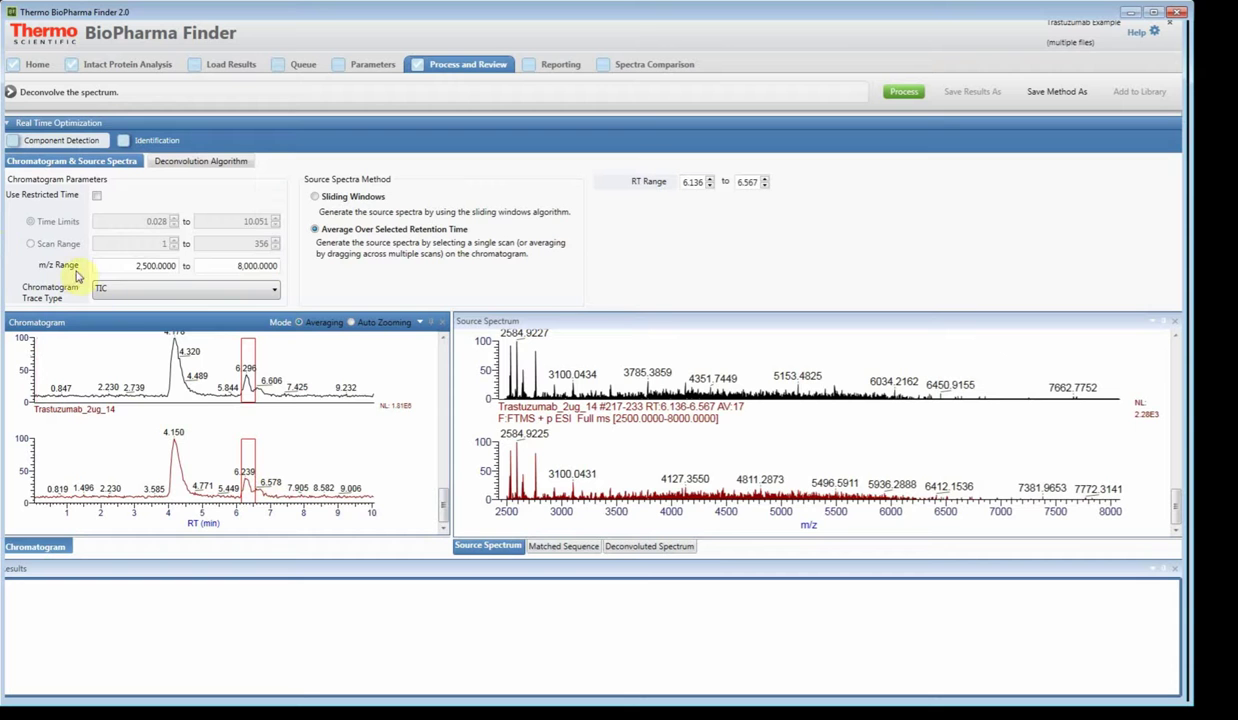
- Average the spectra over the main peak at about 3.963 to 4.742 min and zoom in on its charge envelope
{"action": "mouse_move", "coordinate": [189, 501]}
{"action": "left_mouse_down"}
{"action": "mouse_move", "coordinate": [174, 499]}
{"action": "mouse_move", "coordinate": [194, 498]}
{"action": "left_mouse_up"}
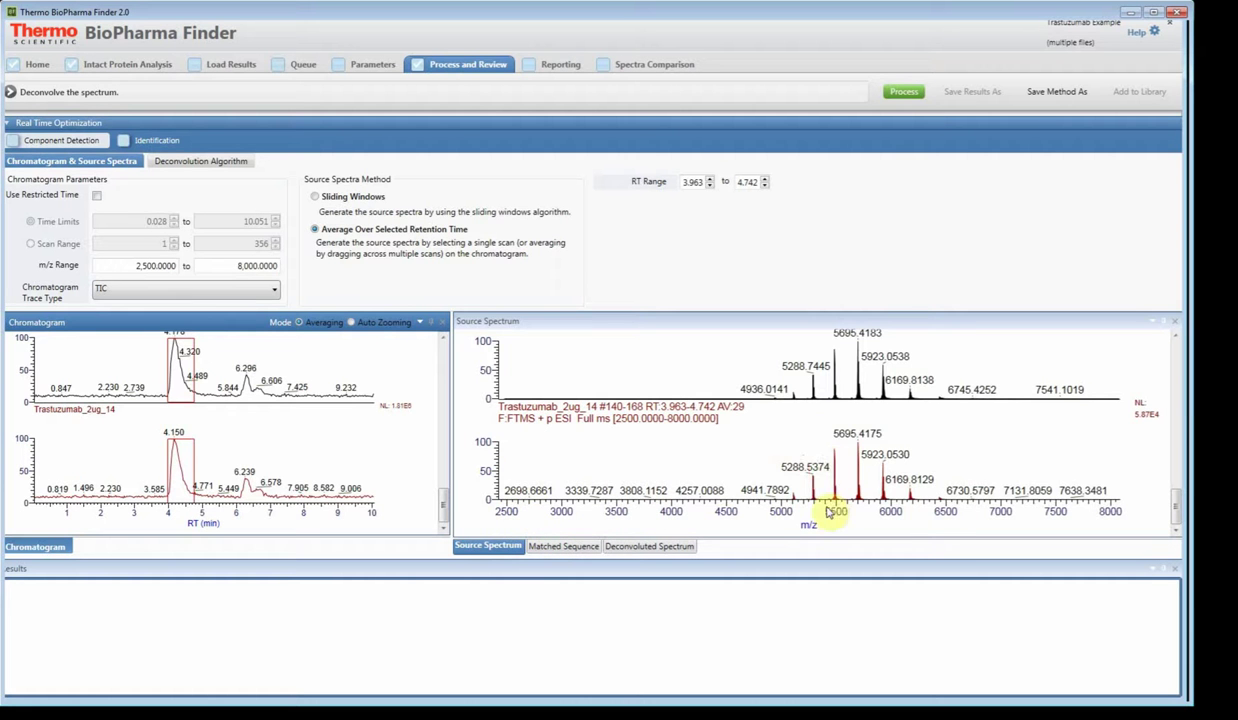
{"action": "left_click_drag", "start_coordinate": [775, 508], "coordinate": [920, 528]}
{"action": "left_click_drag", "start_coordinate": [541, 499], "coordinate": [1043, 517]}
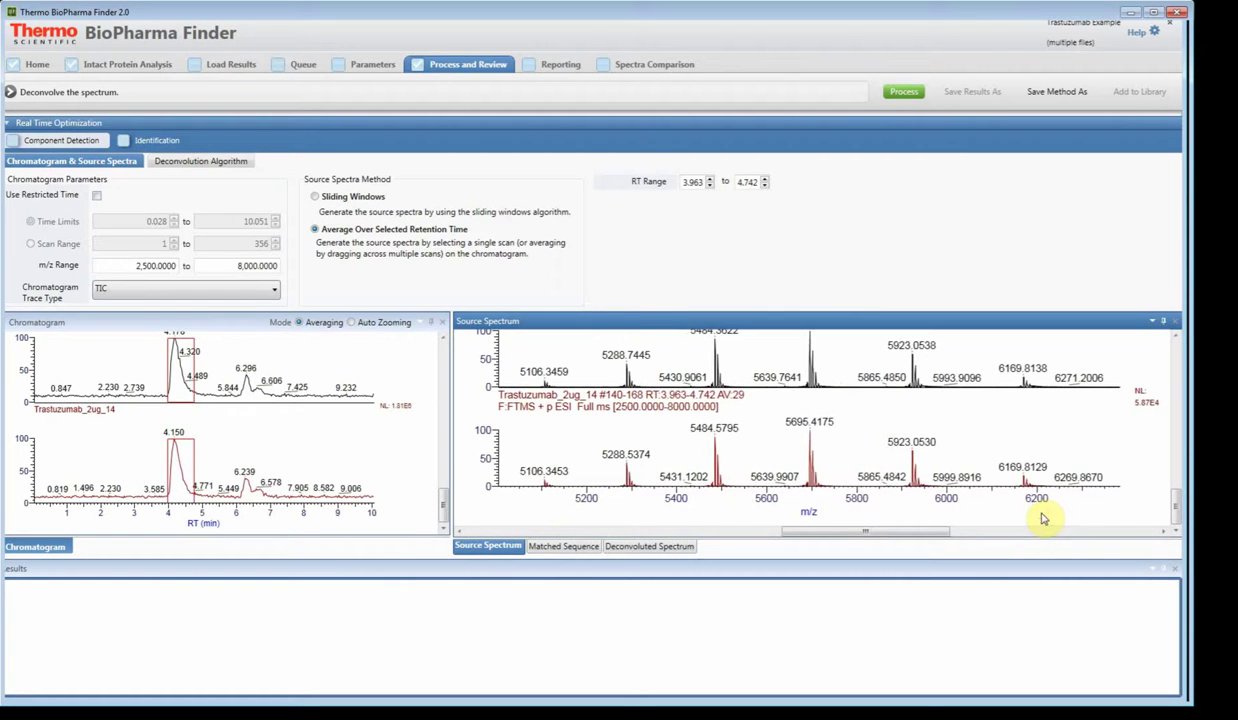
- Restrict the chromatogram m/z range to 5,000 to 6,300
{"action": "left_click", "coordinate": [150, 268]}
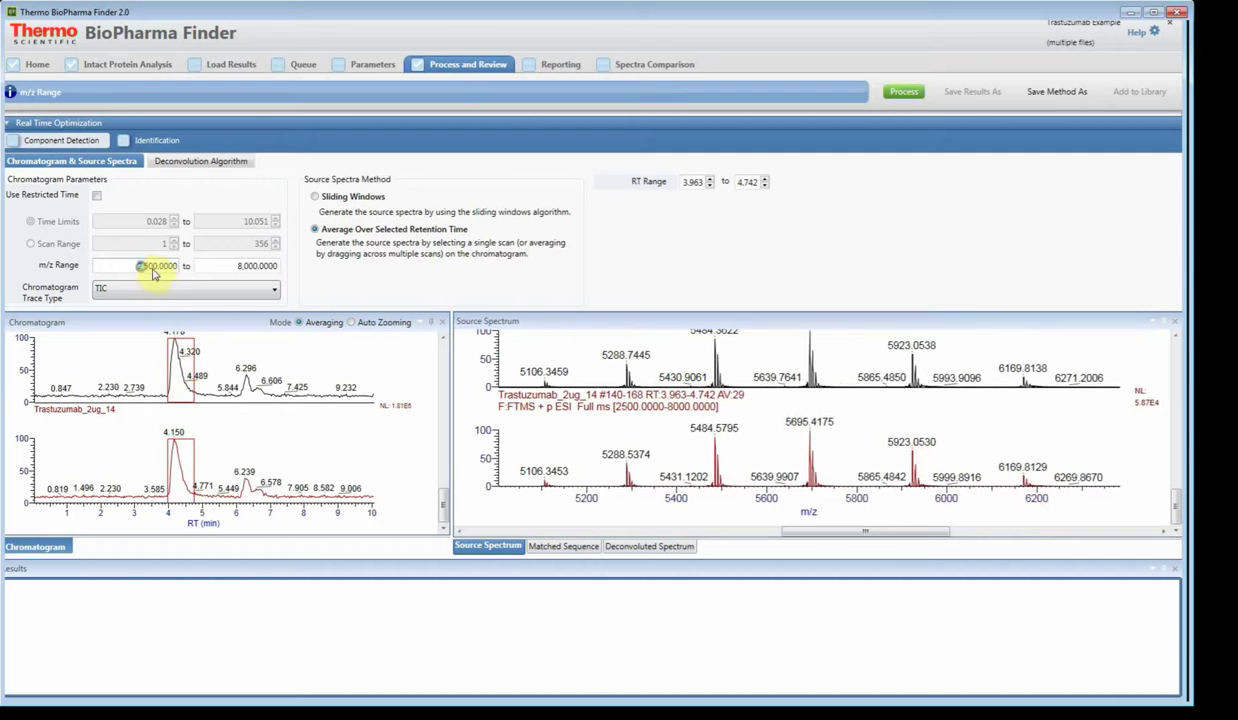
{"action": "left_click", "coordinate": [165, 276]}
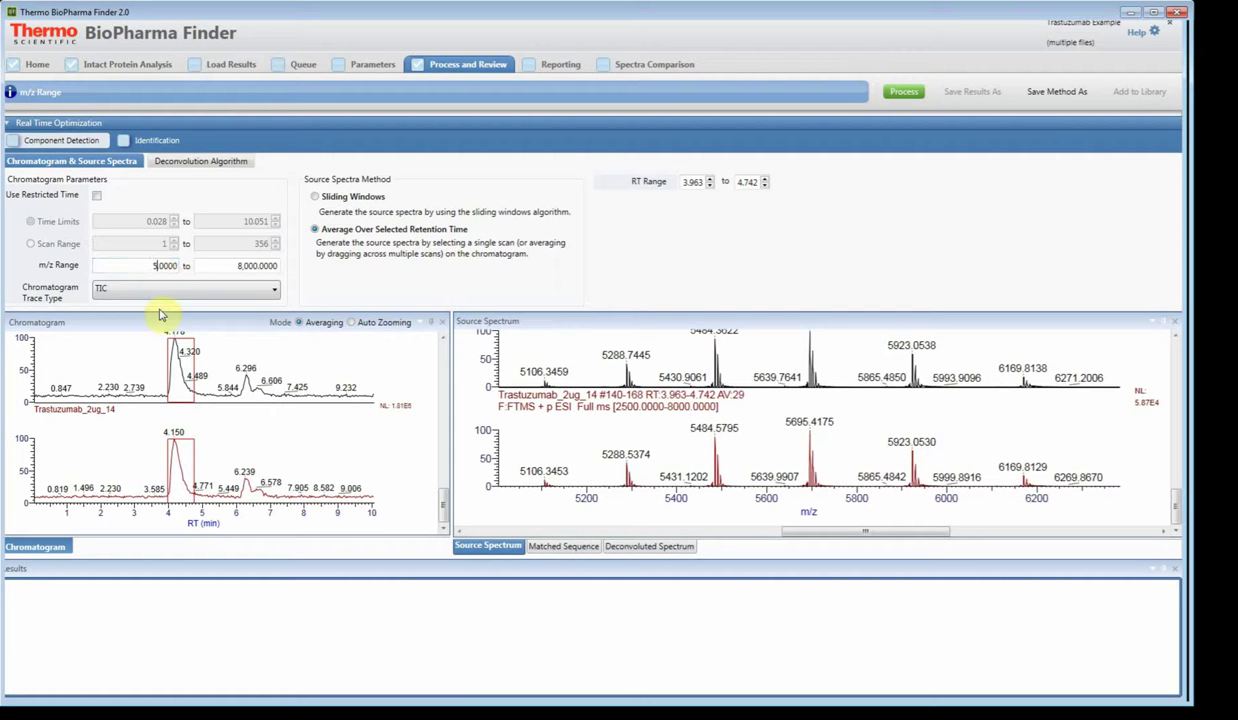
{"action": "left_click_drag", "start_coordinate": [230, 377], "coordinate": [262, 390]}
{"action": "left_click", "coordinate": [239, 266]}
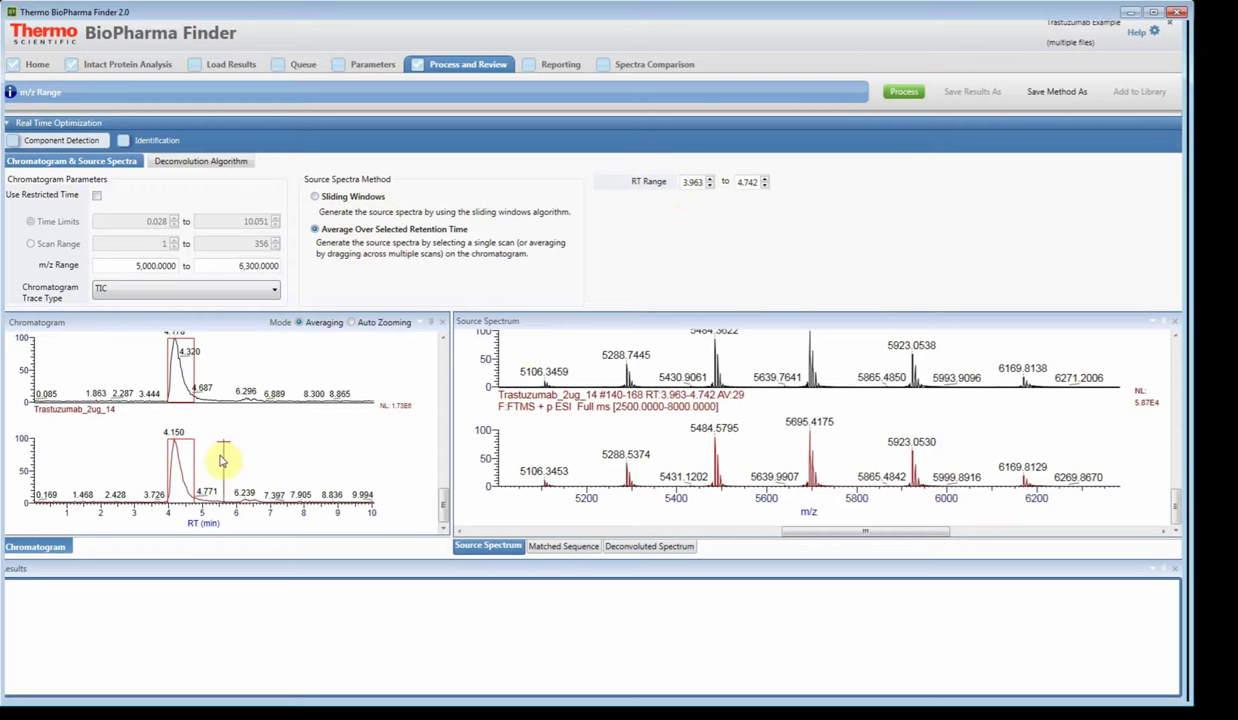
- Select the main chromatogram peak for averaging and set its retention time range to 4.000 to 4.900 min
{"action": "left_click", "coordinate": [176, 493]}
{"action": "left_click_drag", "start_coordinate": [176, 493], "coordinate": [196, 518]}
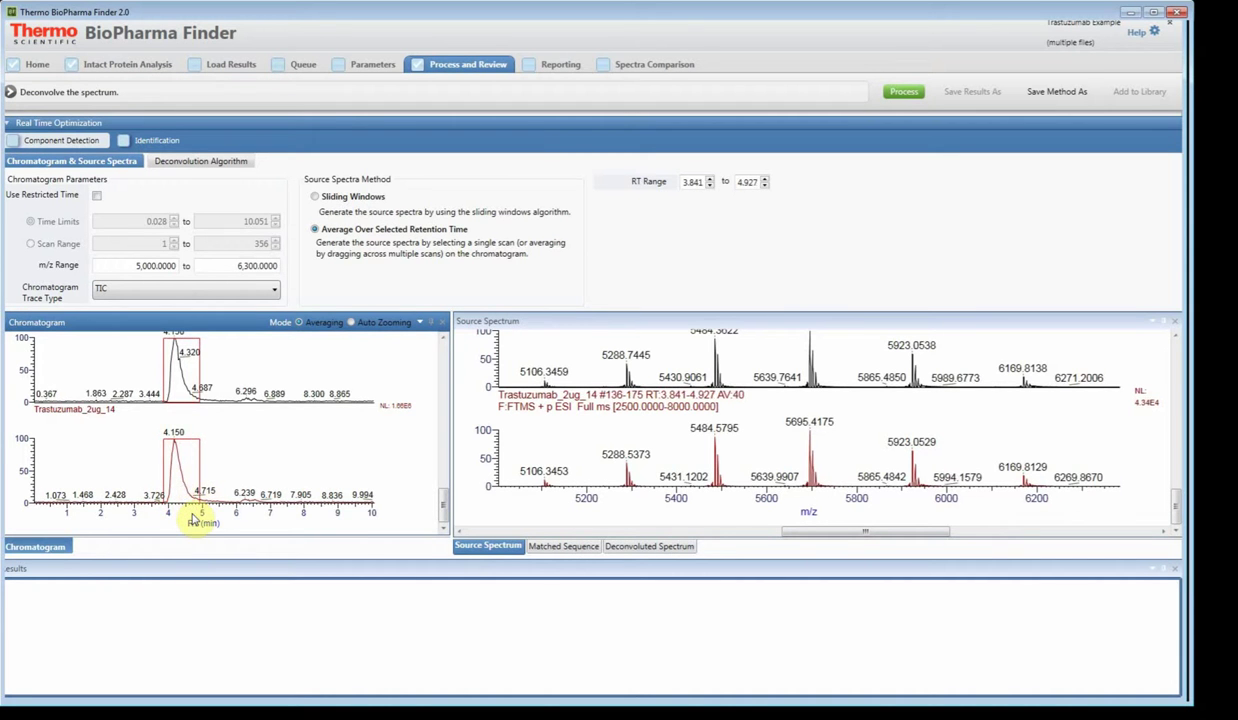
{"action": "double_click", "coordinate": [691, 185]}
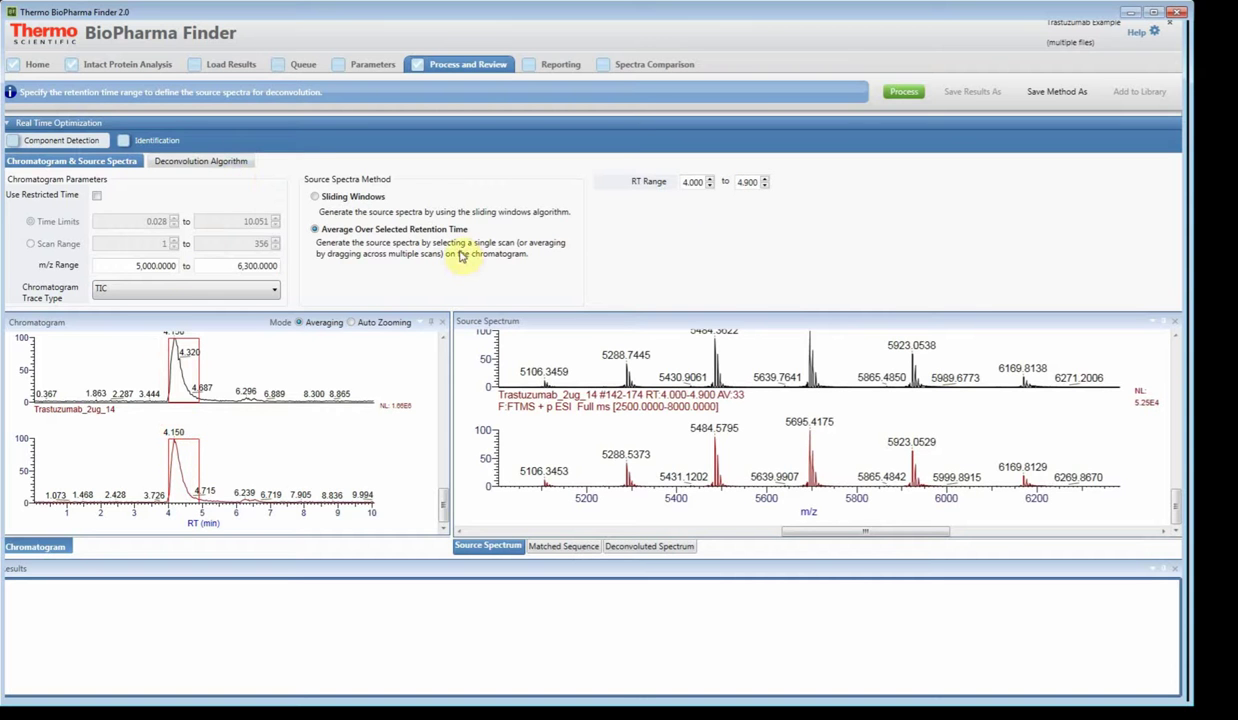
- Zoom the source spectra in on the charge state near m/z 5,484 and compare it across all the raw files
{"action": "left_click_drag", "start_coordinate": [697, 499], "coordinate": [752, 500]}
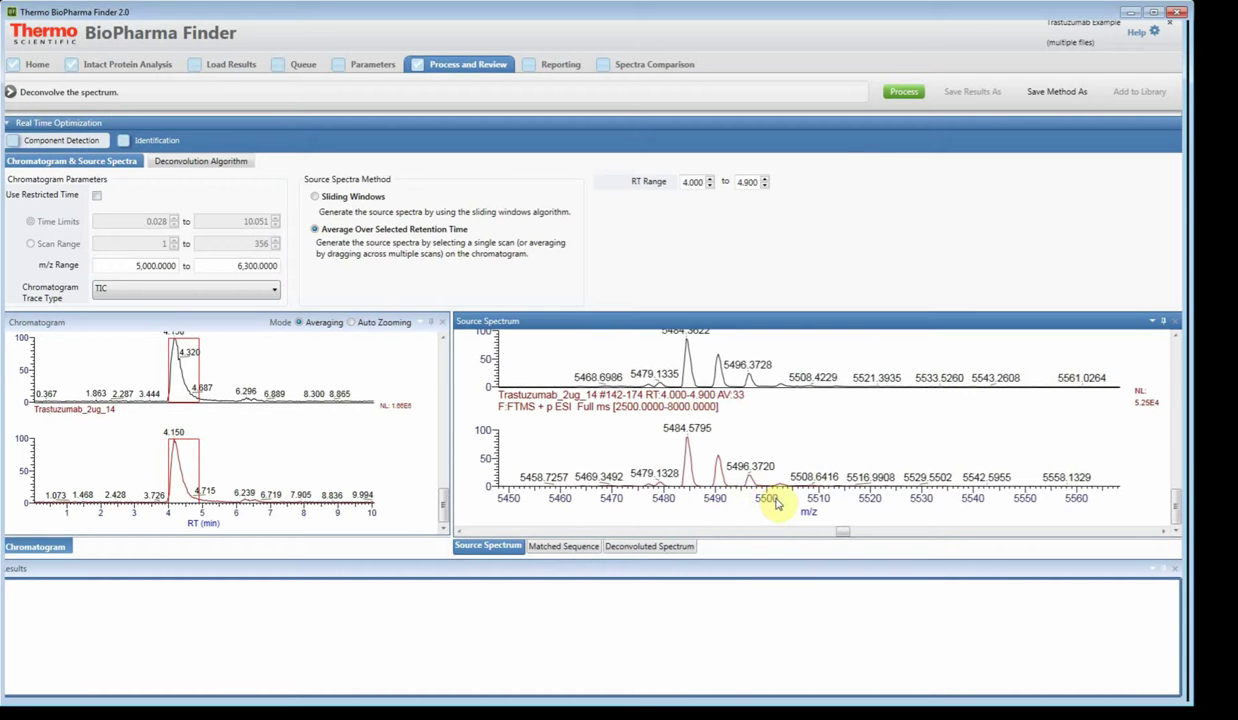
{"action": "scroll", "coordinate": [690, 504], "scroll_direction": "up", "scroll_amount": 1}
{"action": "scroll", "coordinate": [688, 503], "scroll_direction": "up", "scroll_amount": 4}
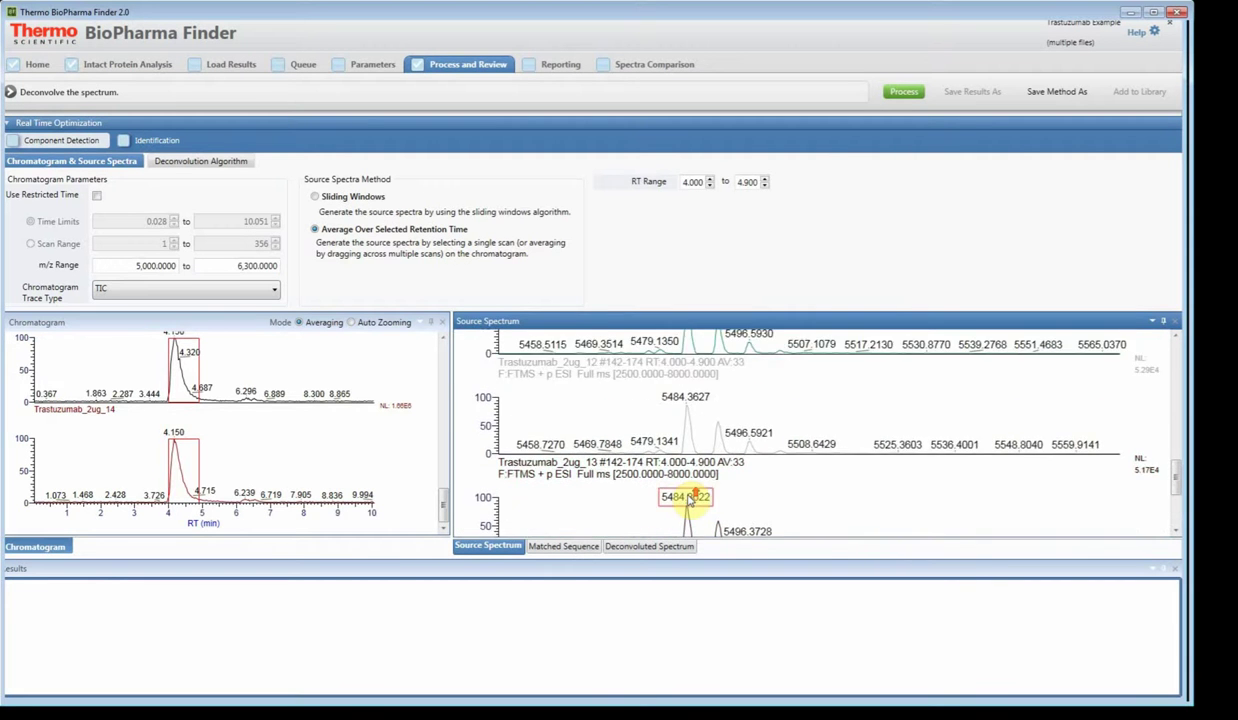
{"action": "scroll", "coordinate": [687, 490], "scroll_direction": "up", "scroll_amount": 6}
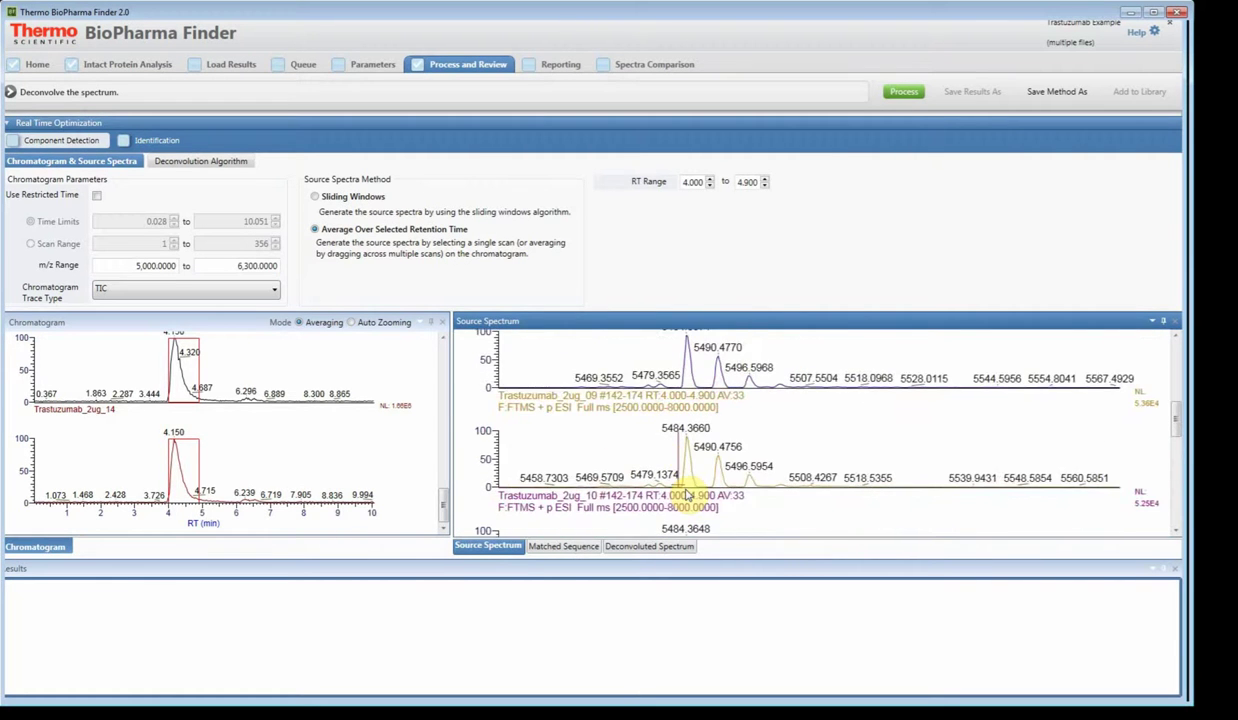
{"action": "scroll", "coordinate": [688, 470], "scroll_direction": "up", "scroll_amount": 1}
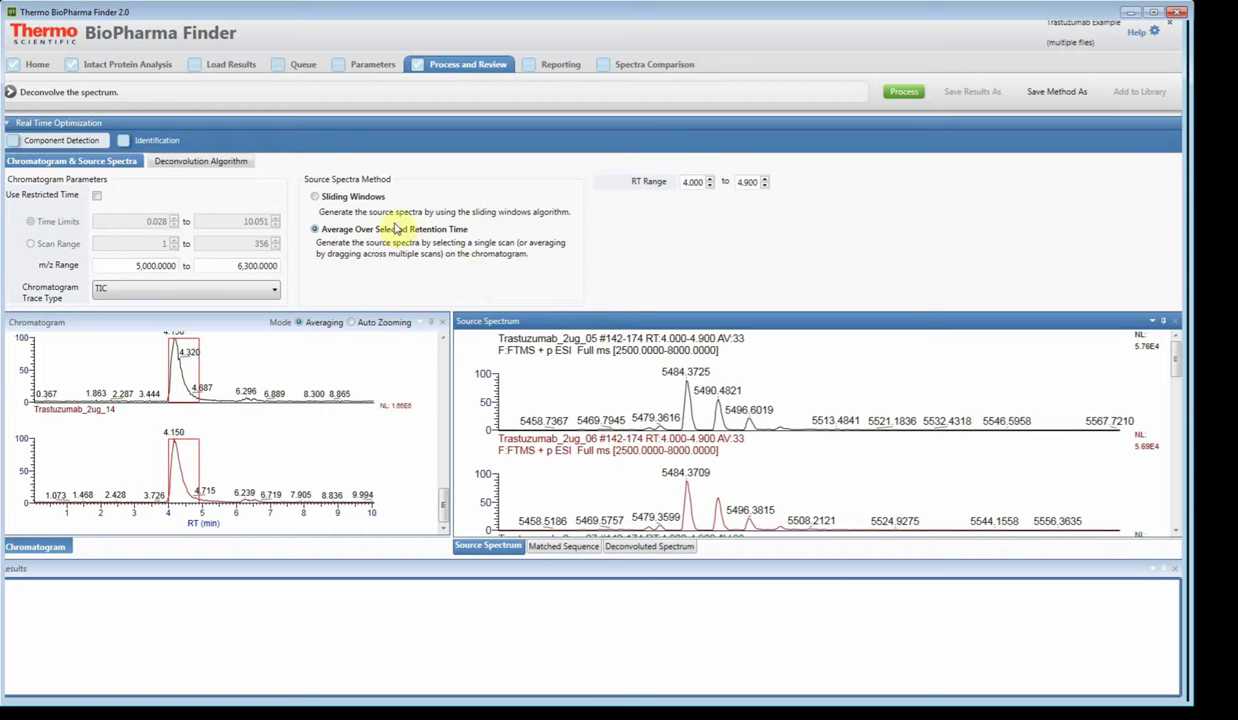
- Review the target mass in the deconvolution settings and set the model mass range to 140,000 to 160,000
{"action": "left_click", "coordinate": [204, 166]}
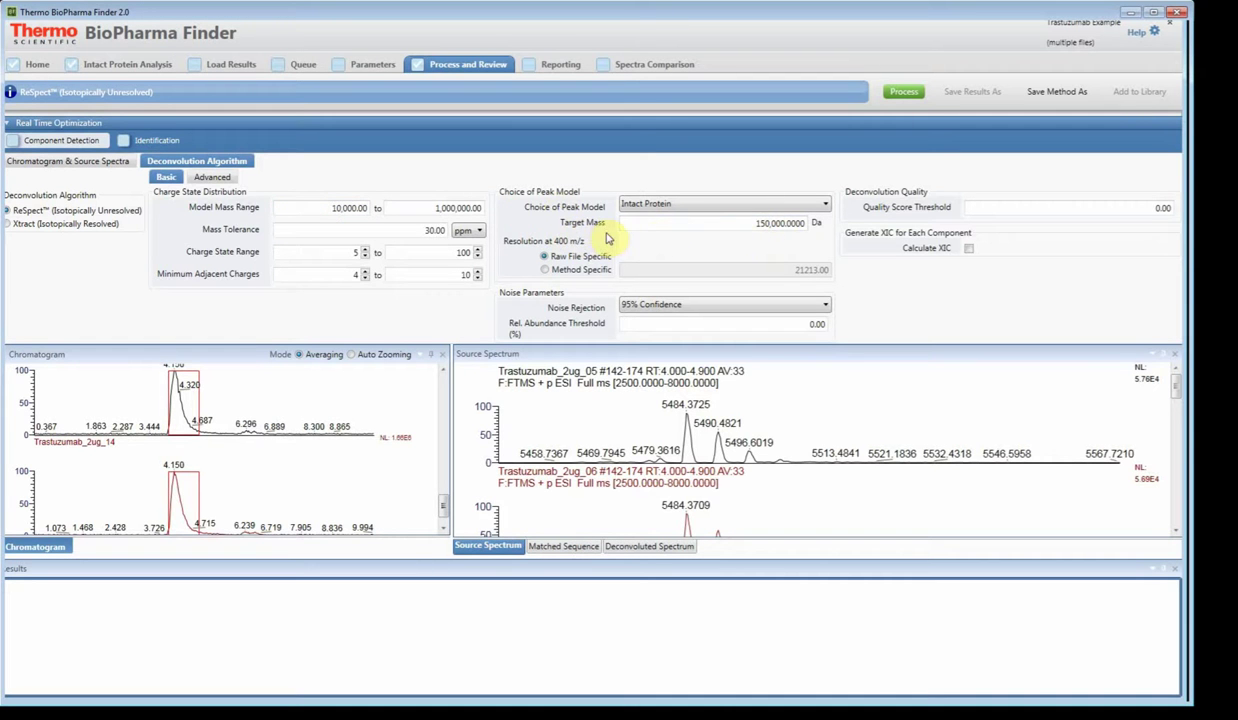
{"action": "left_click", "coordinate": [800, 226]}
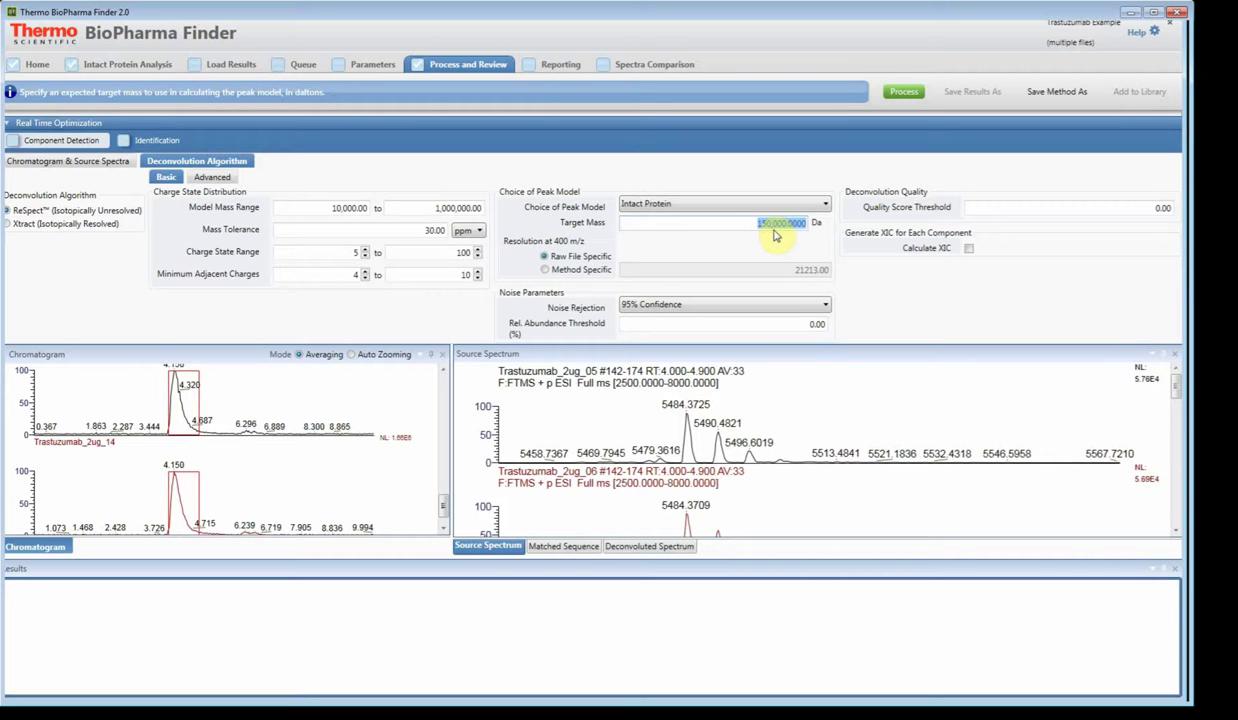
{"action": "left_click", "coordinate": [446, 212]}
{"action": "left_click_drag", "start_coordinate": [426, 208], "coordinate": [465, 219]}
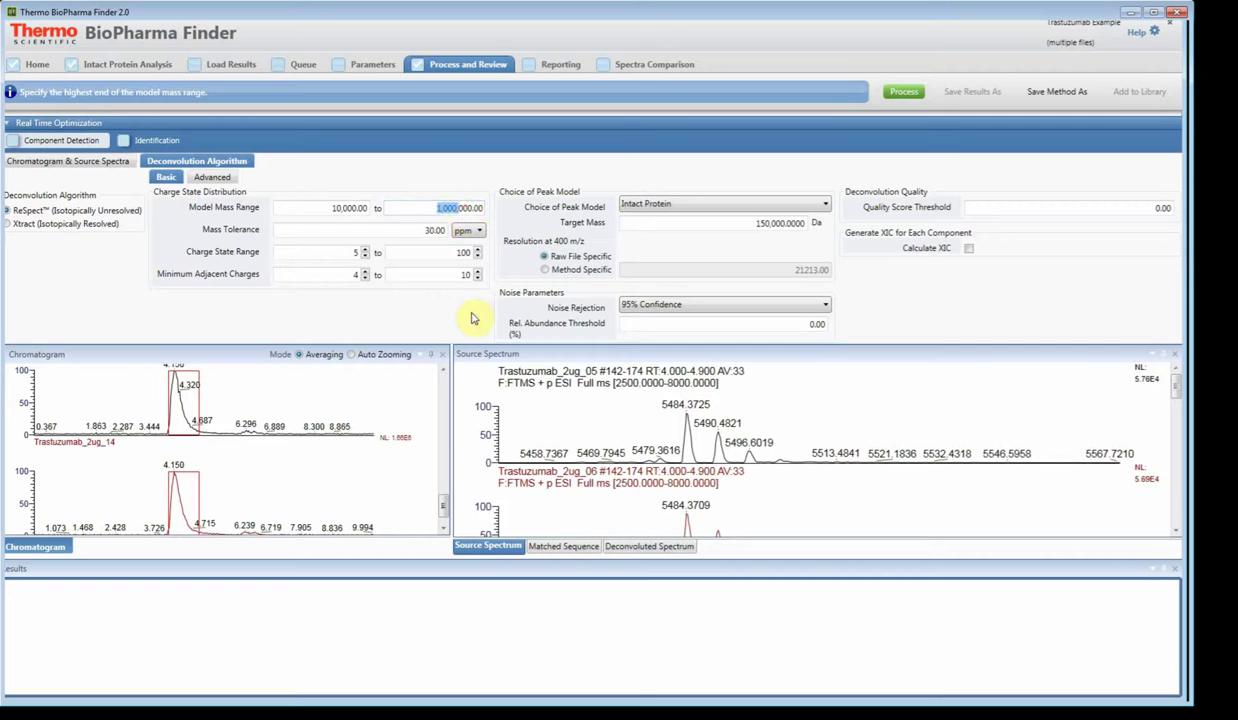
{"action": "type", "text": "16"}
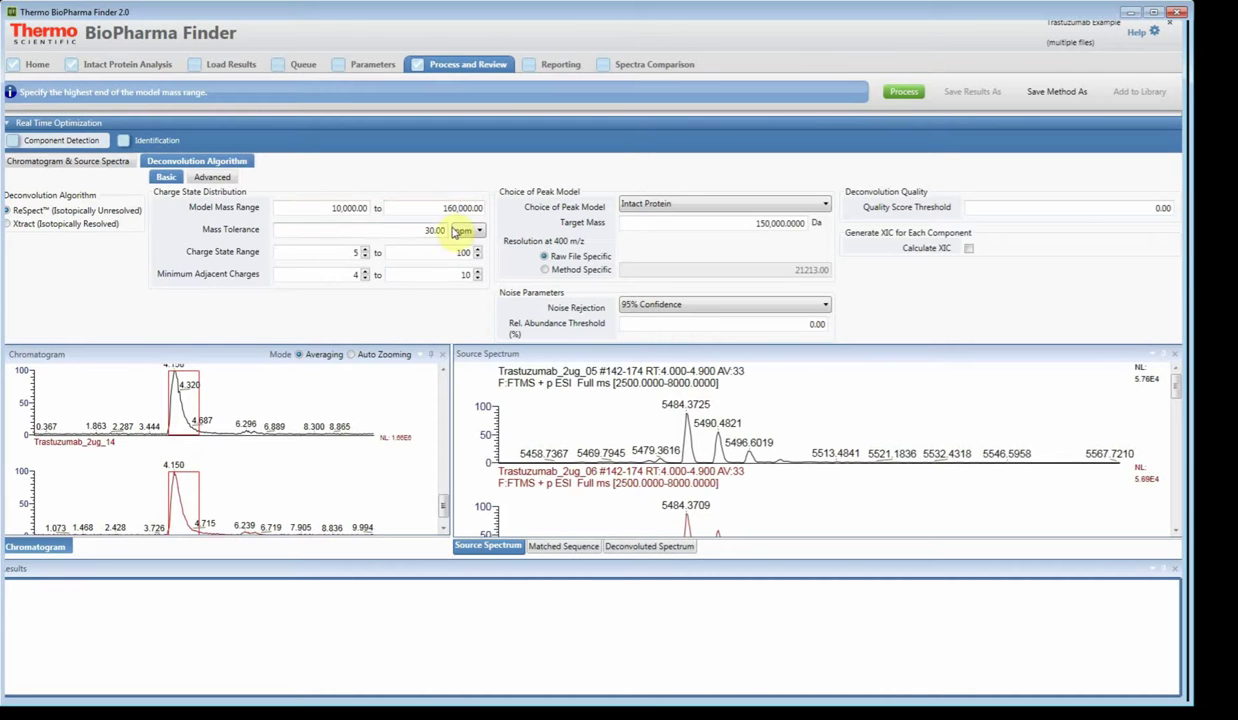
{"action": "left_click", "coordinate": [345, 214]}
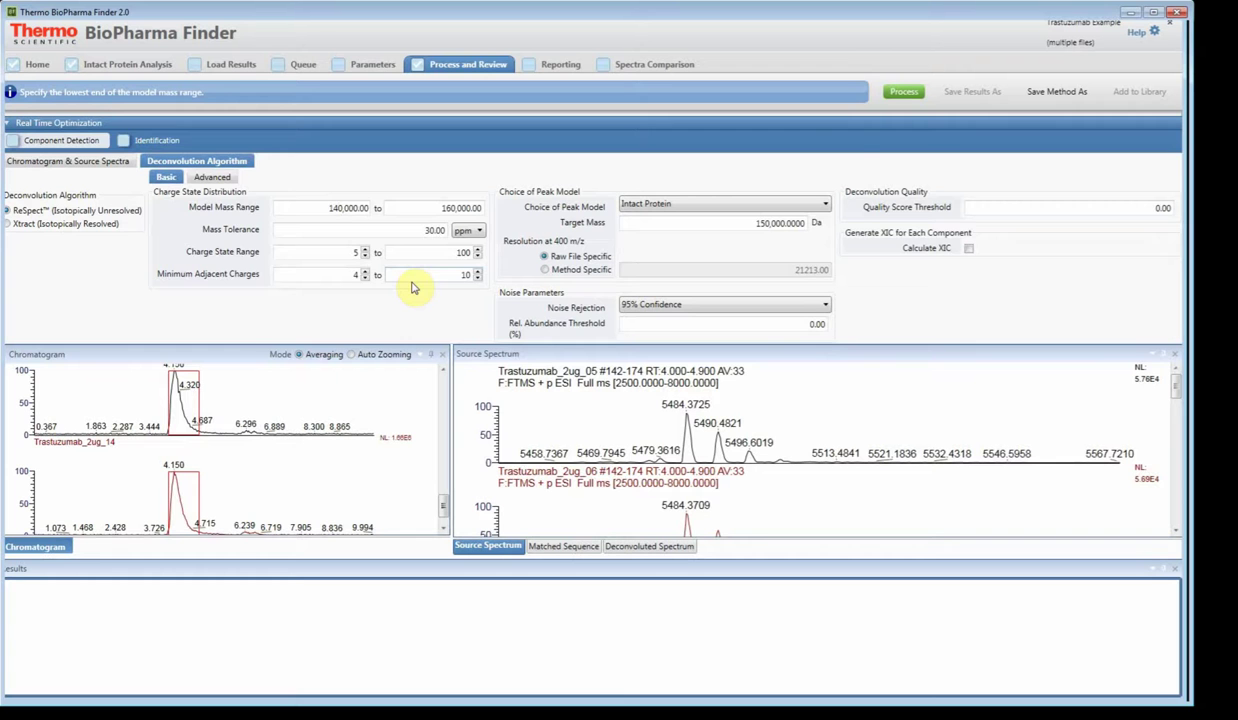
- Process the raw files with the current deconvolution parameters and look through the detected components in the results table
{"action": "left_click", "coordinate": [901, 92]}
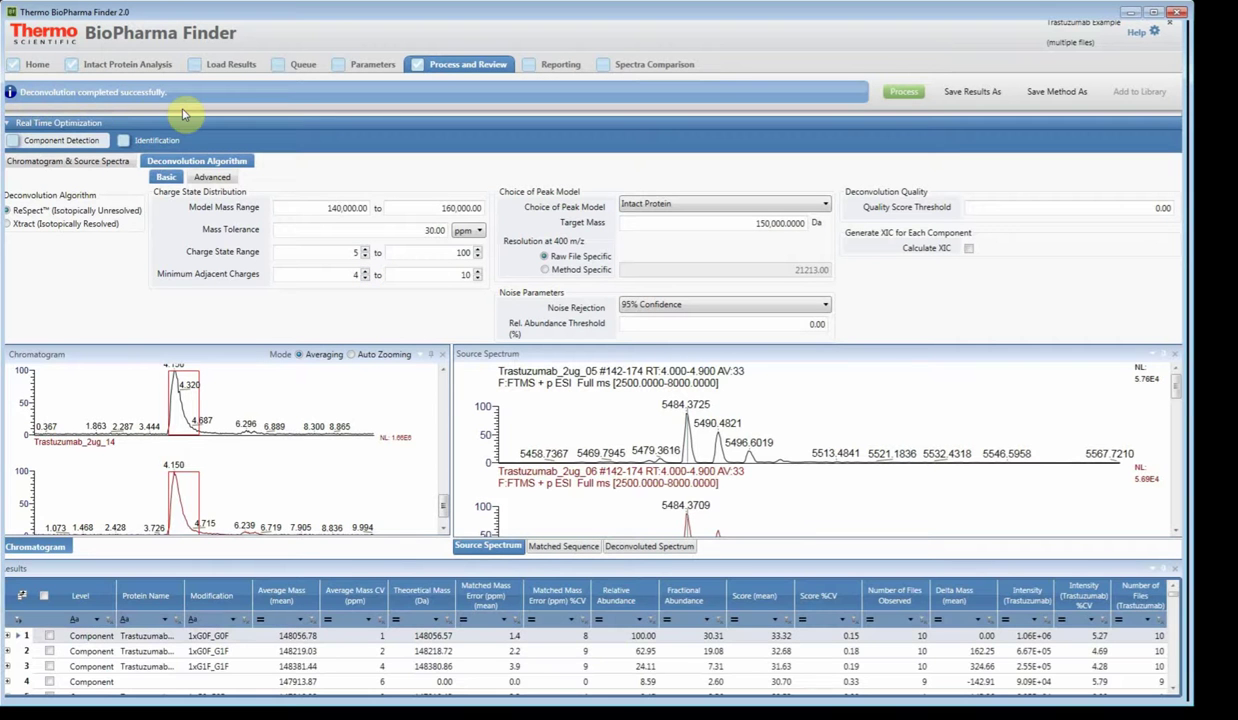
{"action": "scroll", "coordinate": [285, 678], "scroll_direction": "down", "scroll_amount": 2}
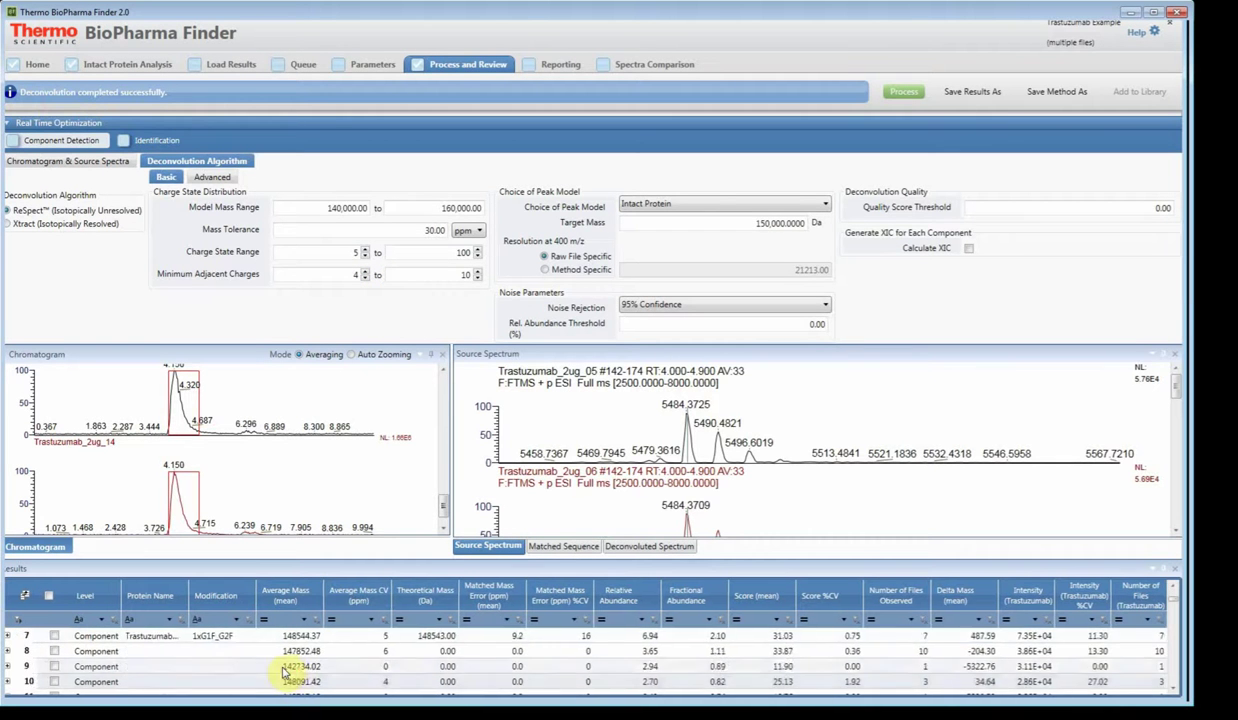
- Set the upper value of the minimum adjacent charges to 4 and reprocess the raw files
{"action": "scroll", "coordinate": [285, 678], "scroll_direction": "up", "scroll_amount": 3}
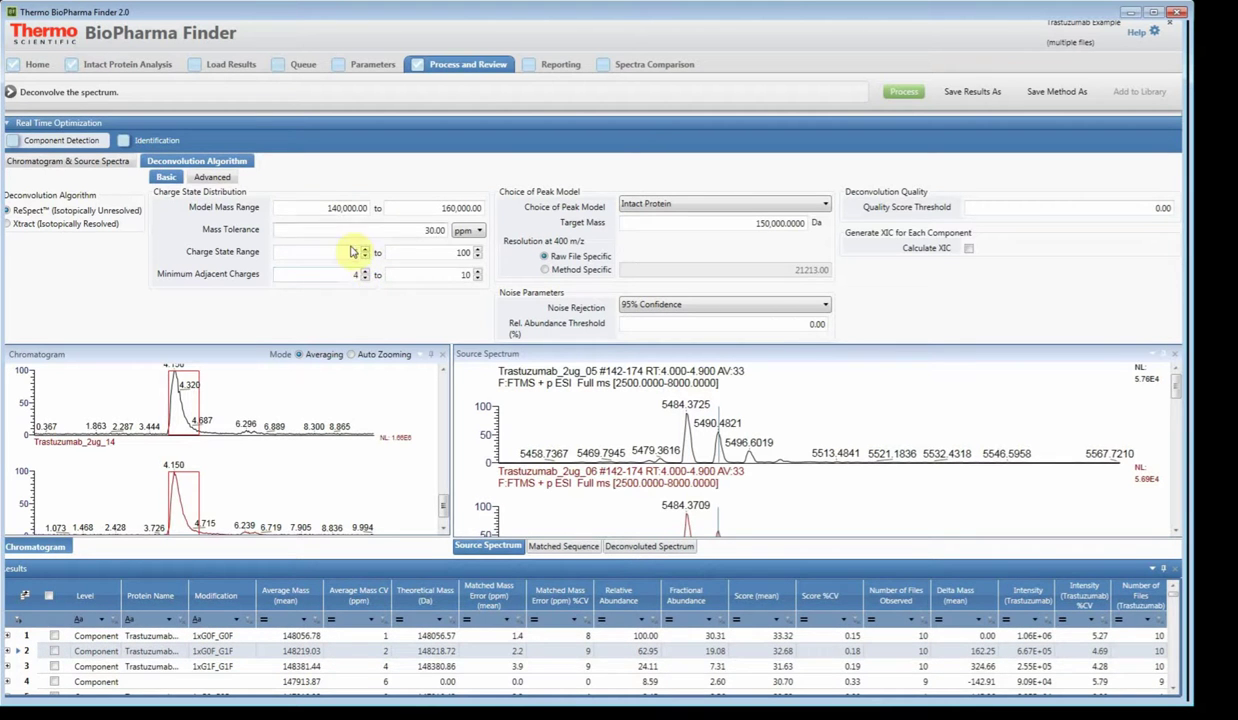
{"action": "left_click", "coordinate": [360, 279]}
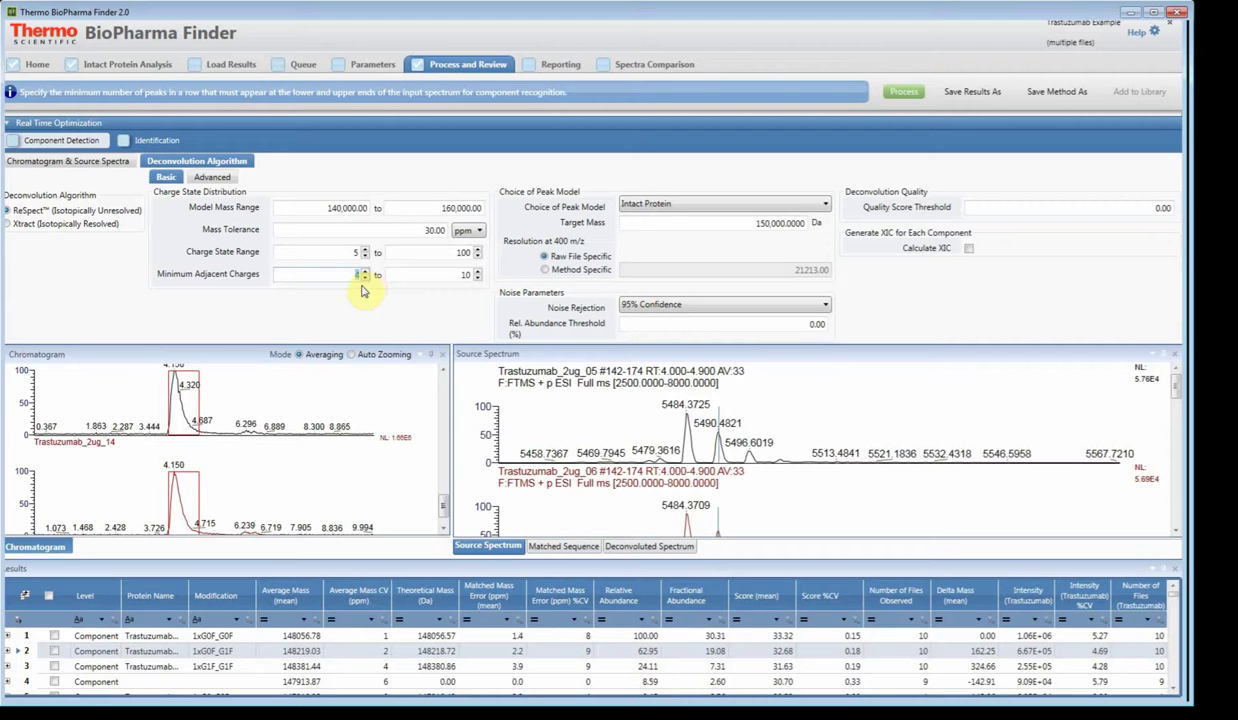
{"action": "left_click", "coordinate": [354, 210]}
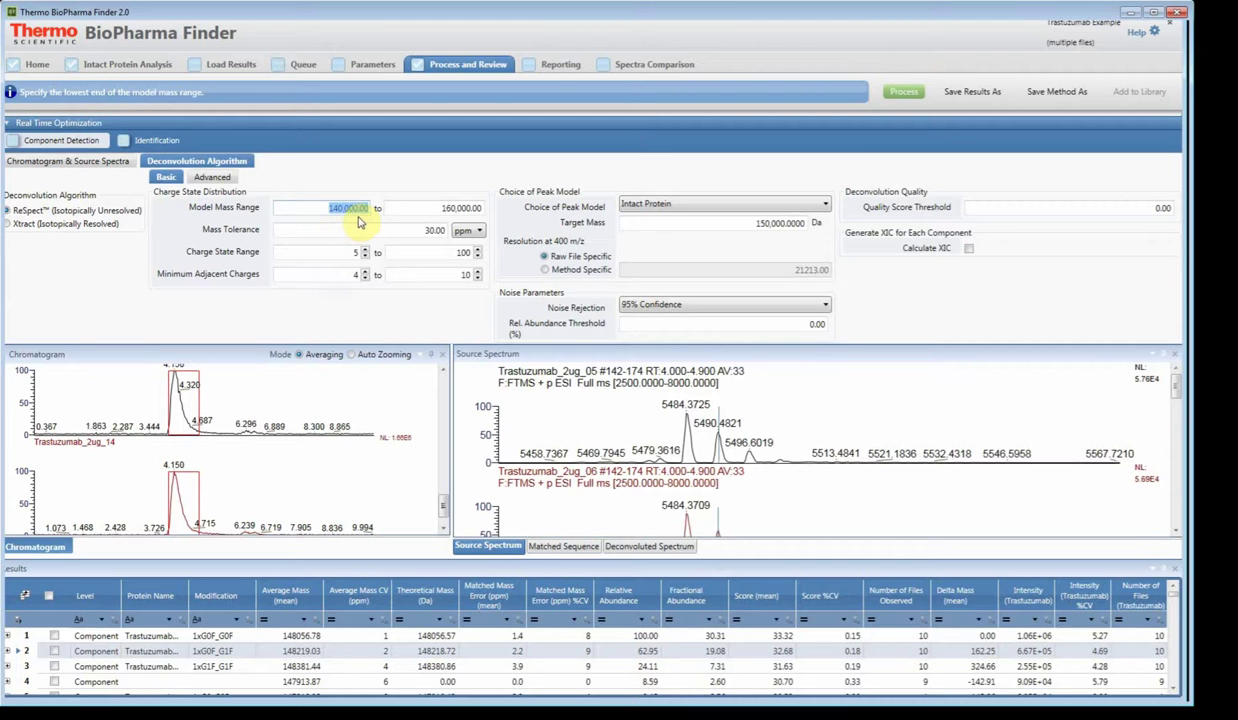
{"action": "left_click", "coordinate": [357, 275]}
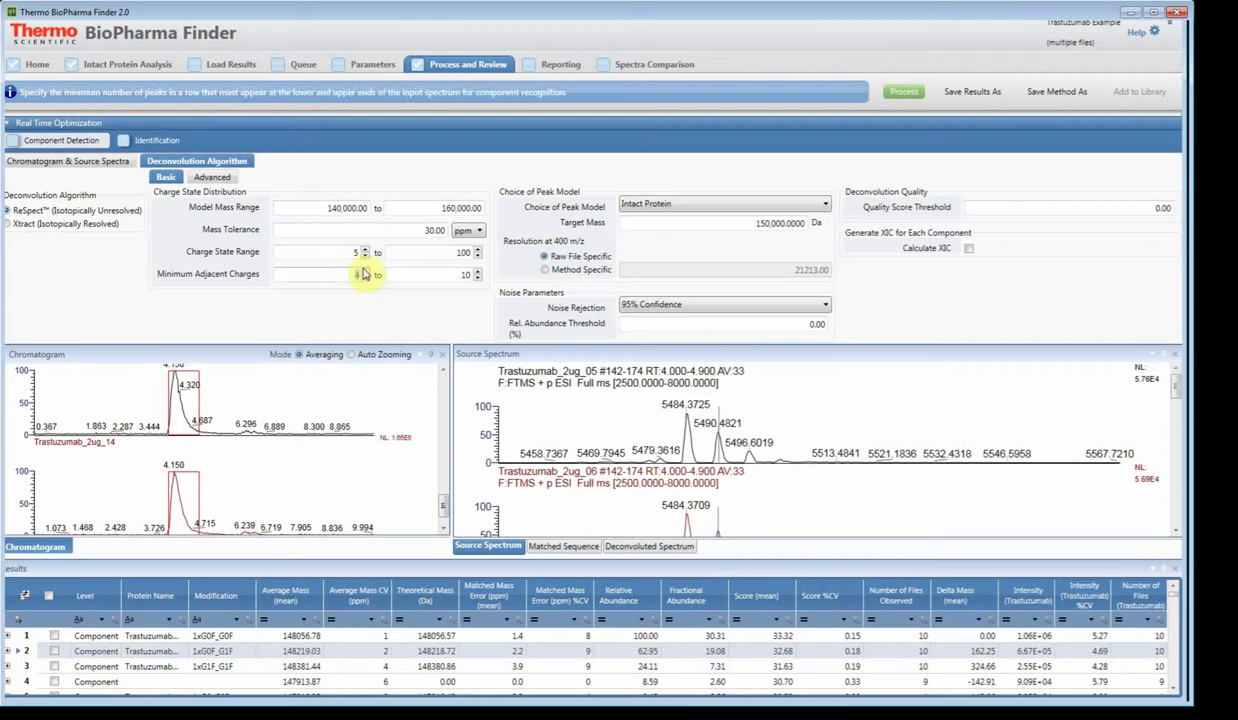
{"action": "left_click", "coordinate": [336, 210]}
{"action": "left_click", "coordinate": [464, 275]}
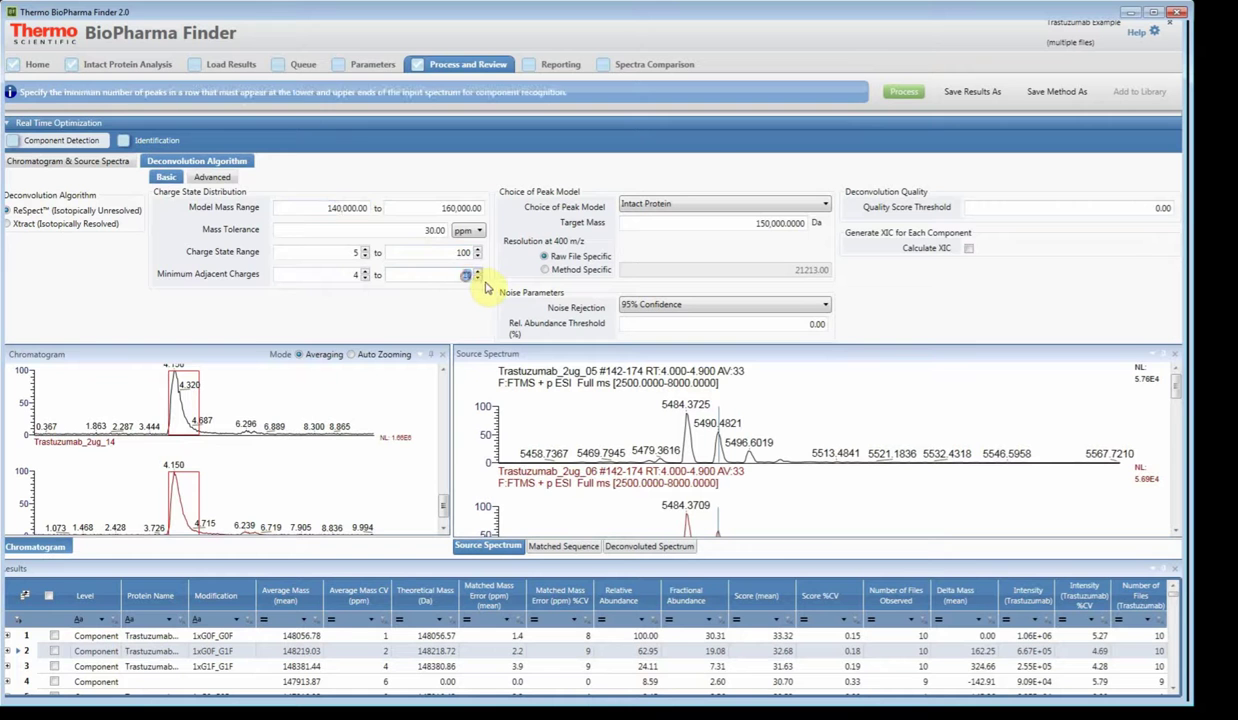
{"action": "left_click", "coordinate": [458, 208]}
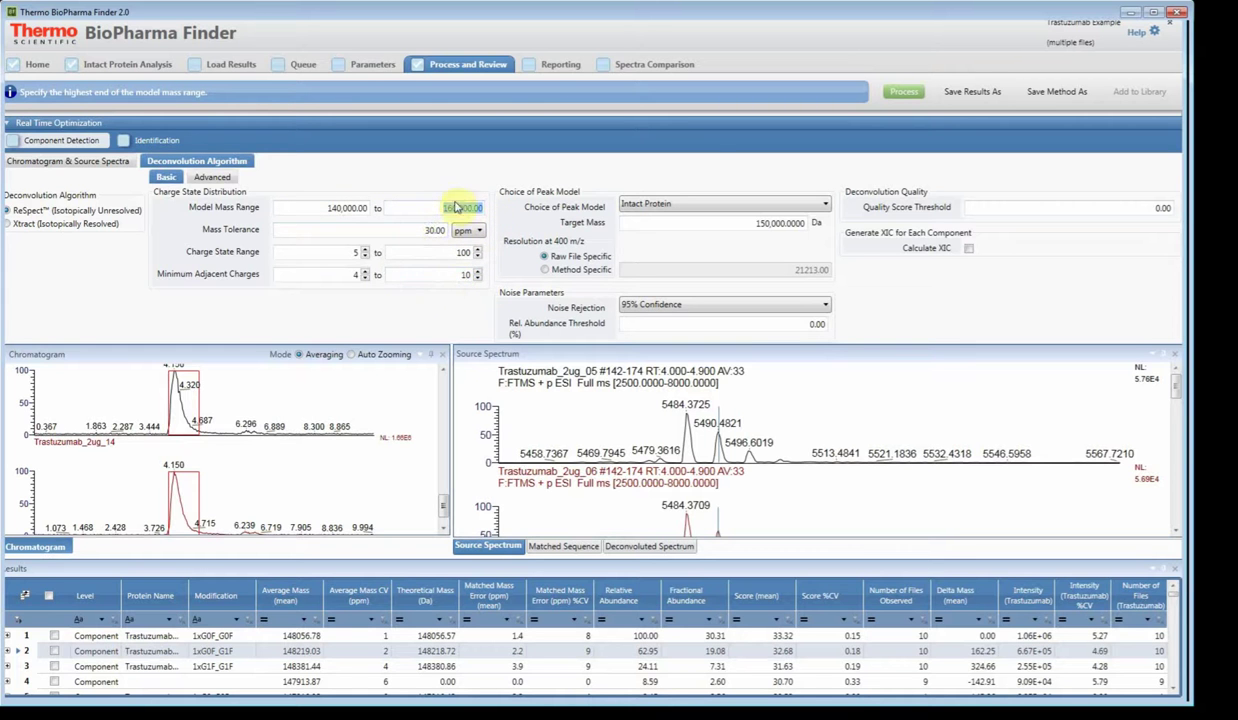
{"action": "left_click", "coordinate": [468, 276]}
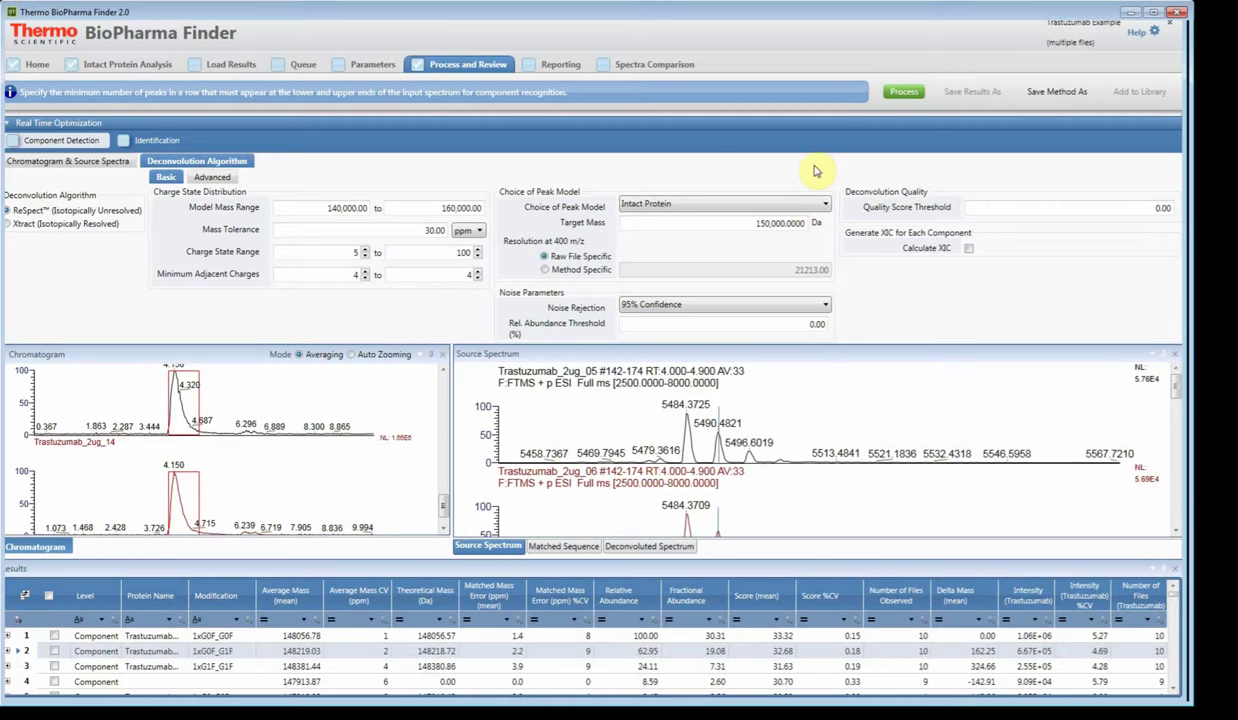
{"action": "left_click", "coordinate": [904, 94]}
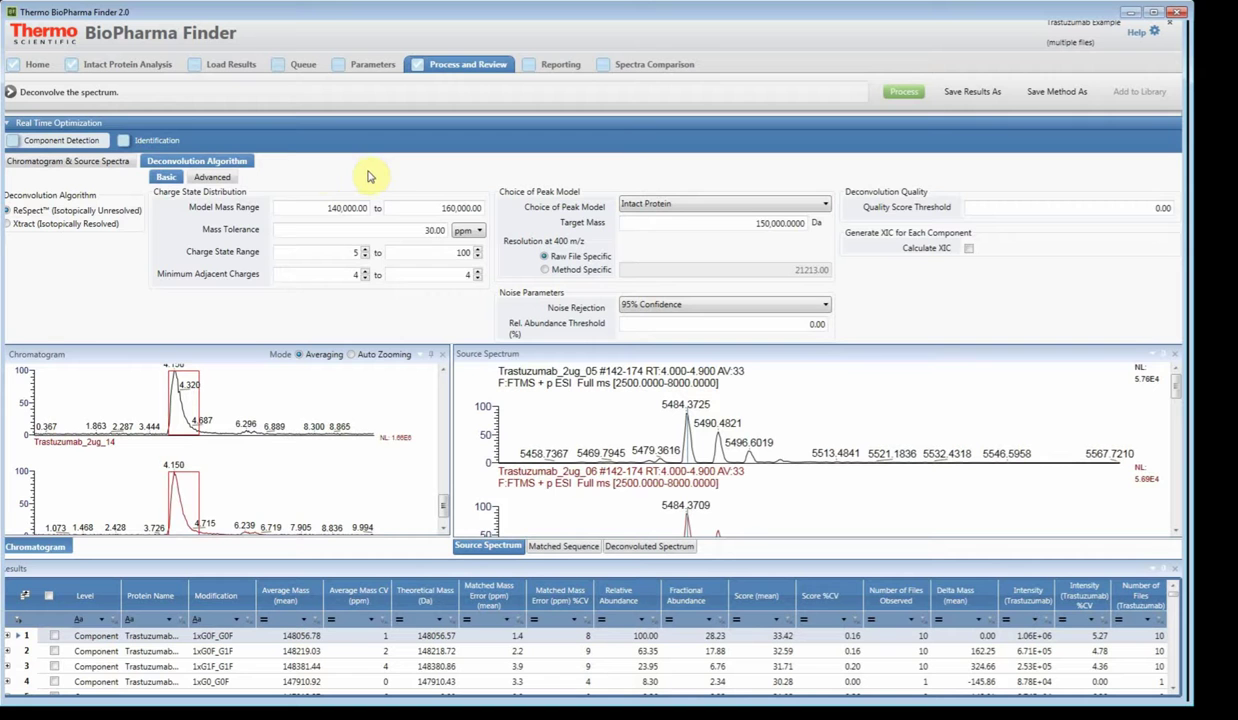
- Collapse the real-time optimization settings and save the deconvolution results as Trastuzumab Example
{"action": "left_click", "coordinate": [226, 129]}
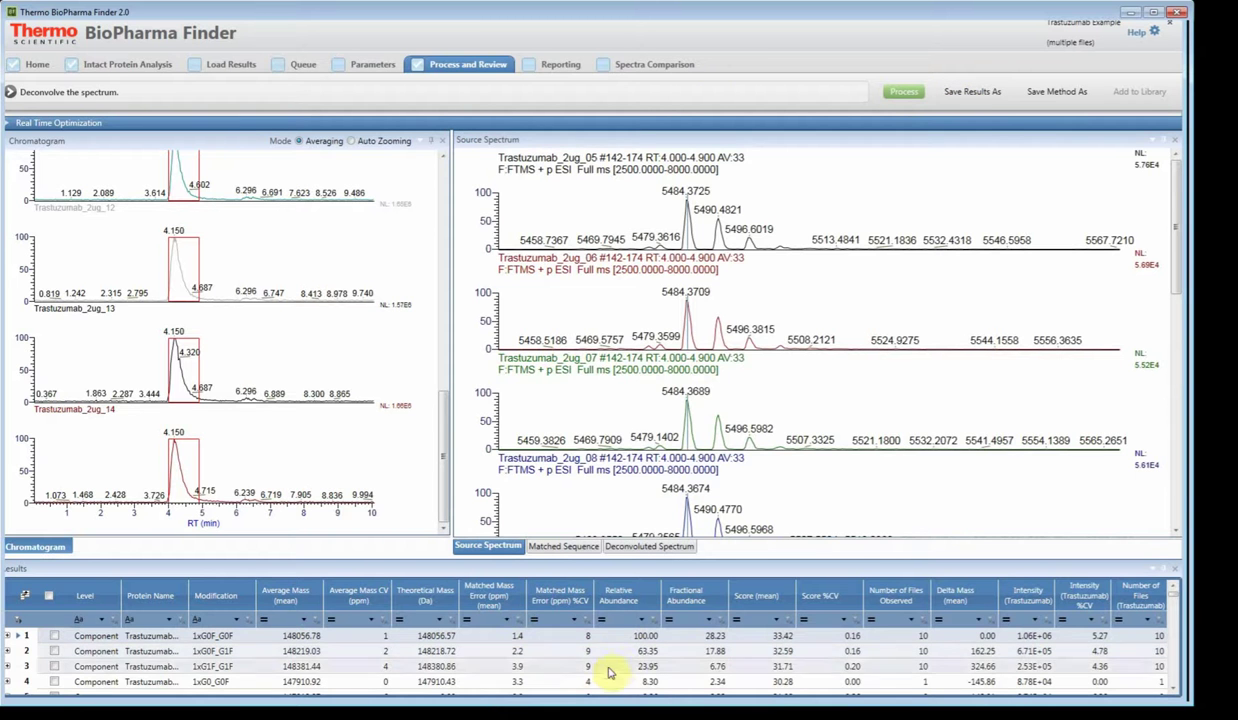
{"action": "left_click", "coordinate": [958, 97]}
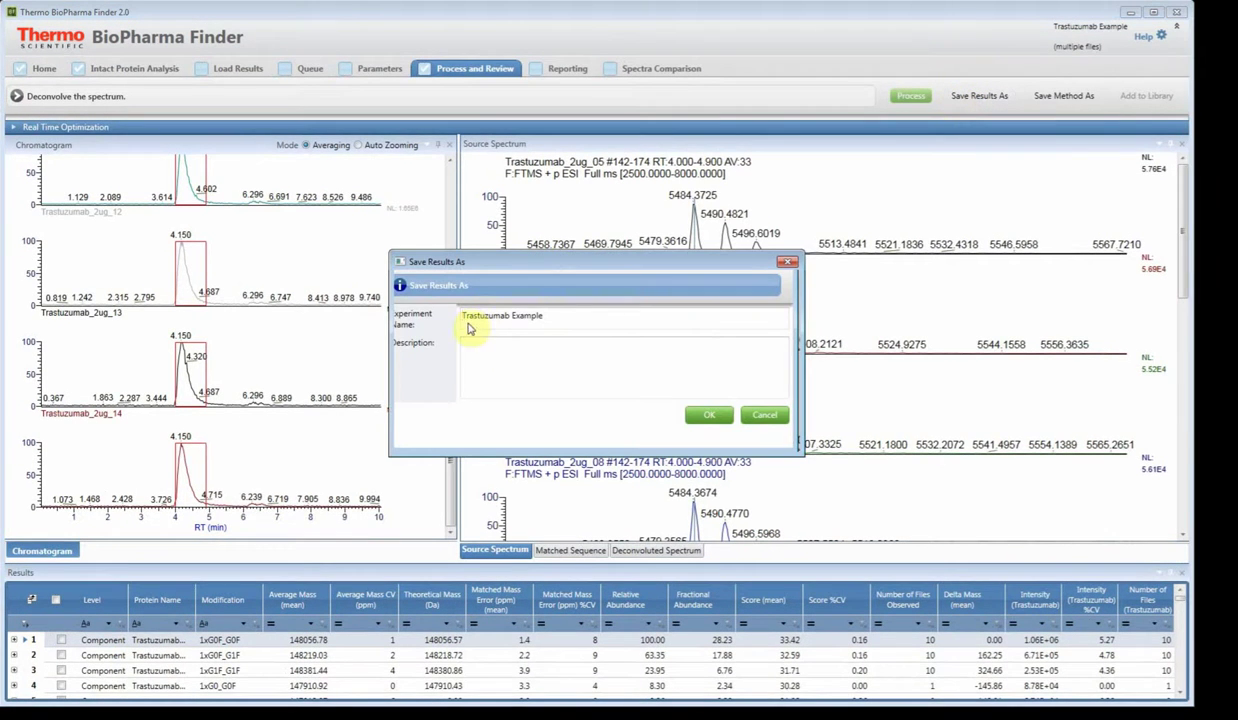
{"action": "left_click", "coordinate": [712, 418]}
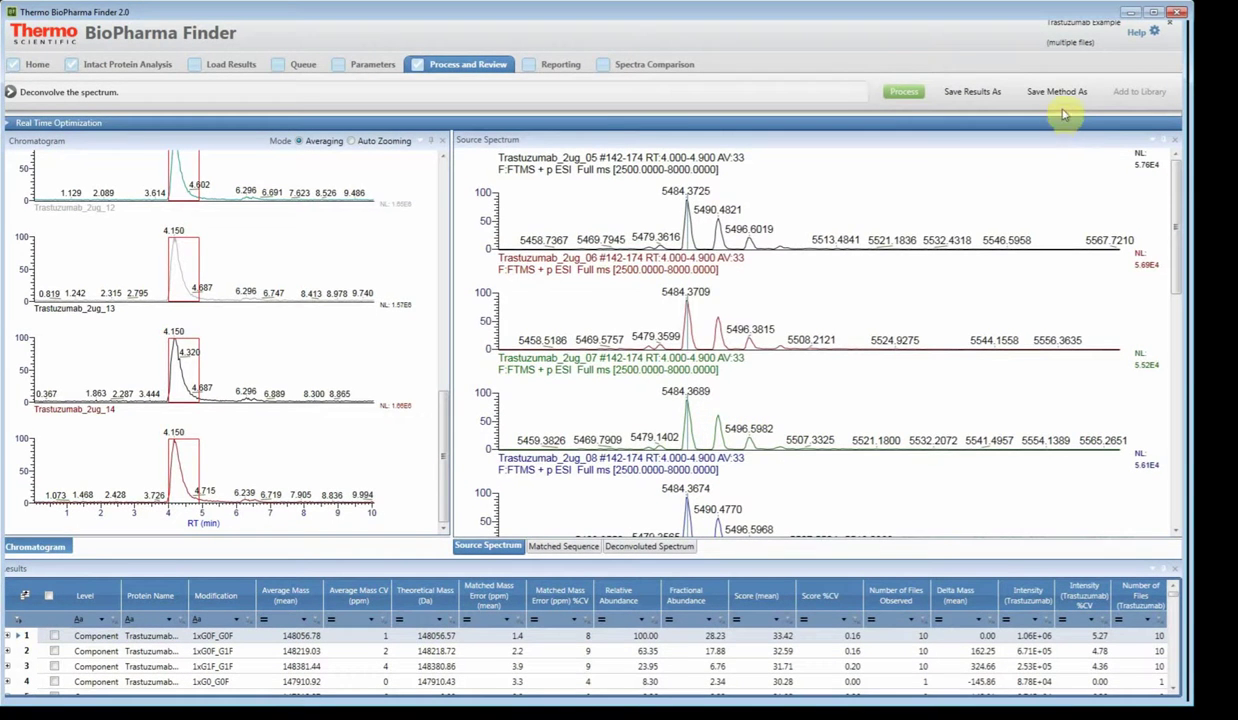
- Save the optimized processing method under a new name starting with "Example"
{"action": "left_click", "coordinate": [1060, 95]}
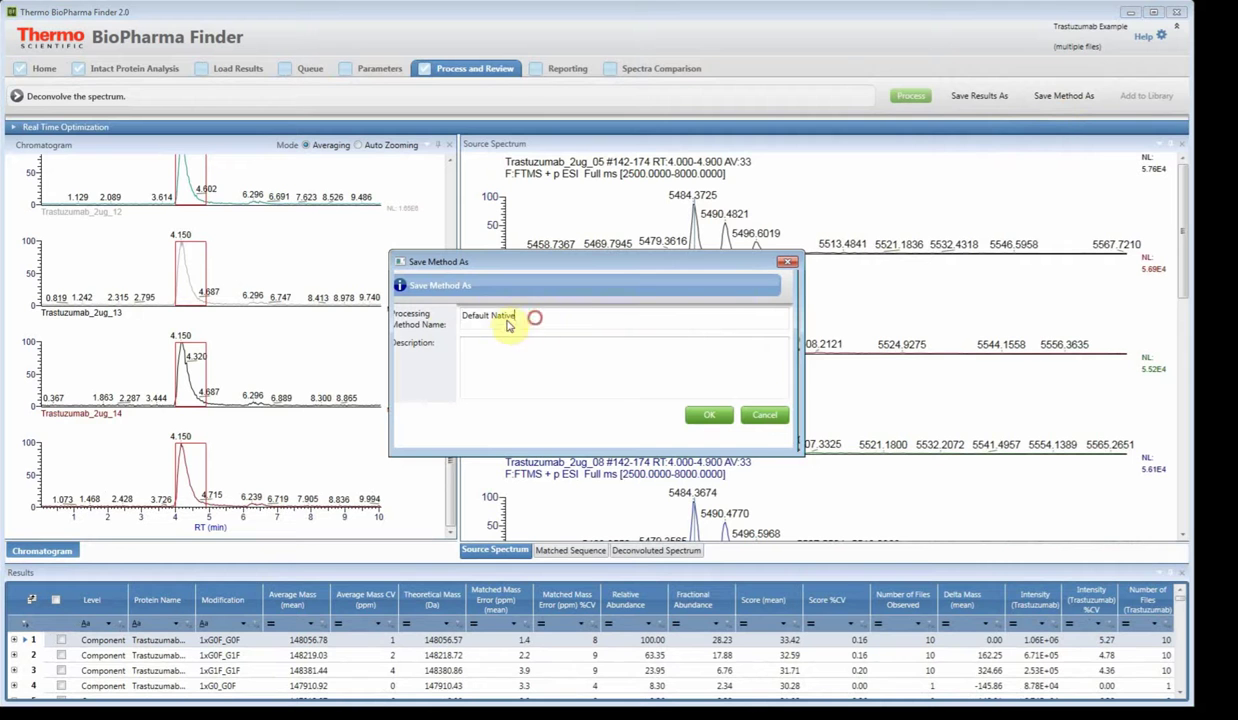
{"action": "type", "text": "Exampl"}
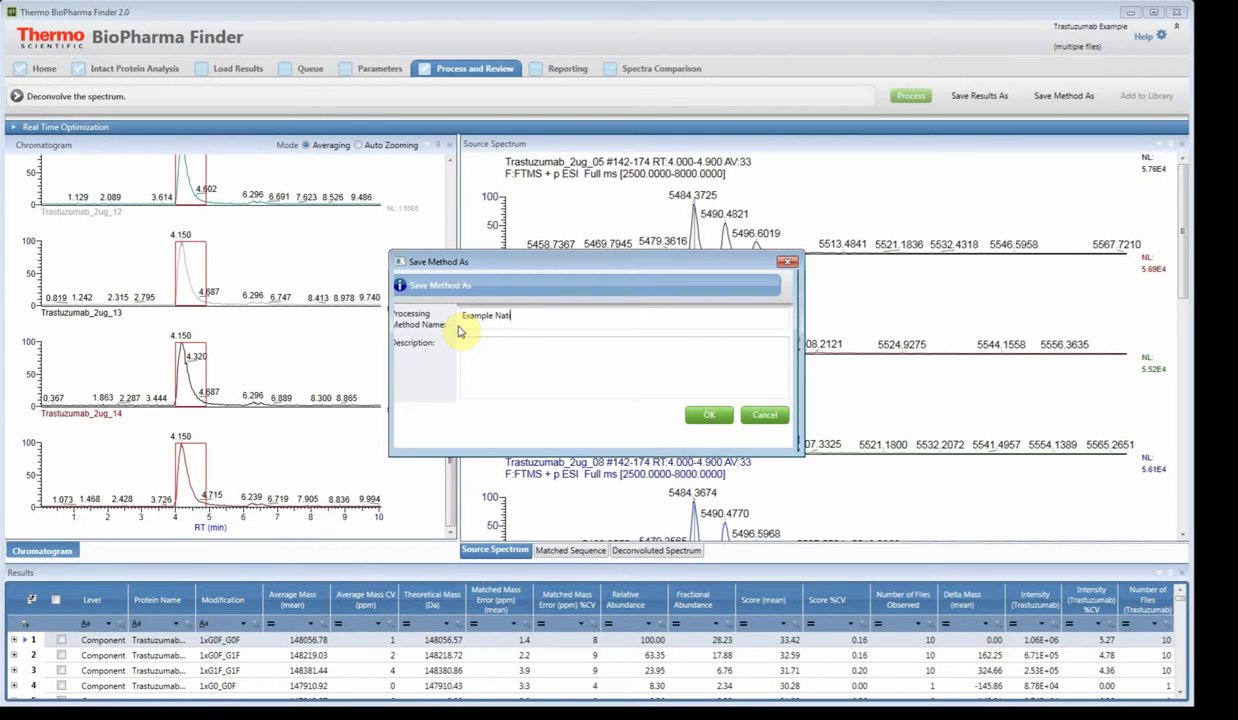
{"action": "left_click", "coordinate": [709, 415]}
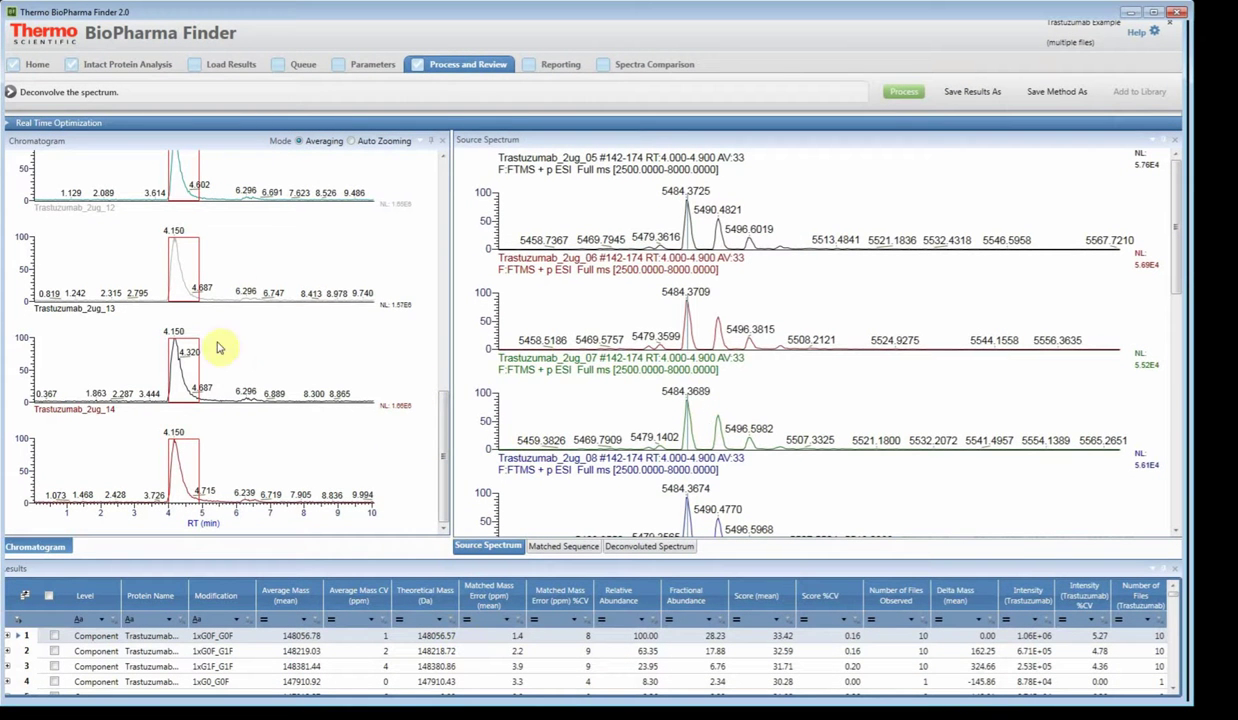
- Narrow the chromatogram pane, select the 1xG0F_G1F component and dock the deconvoluted spectrum separately between the chromatogram and source spectrum
{"action": "left_click", "coordinate": [459, 338]}
{"action": "left_click_drag", "start_coordinate": [459, 338], "coordinate": [210, 338]}
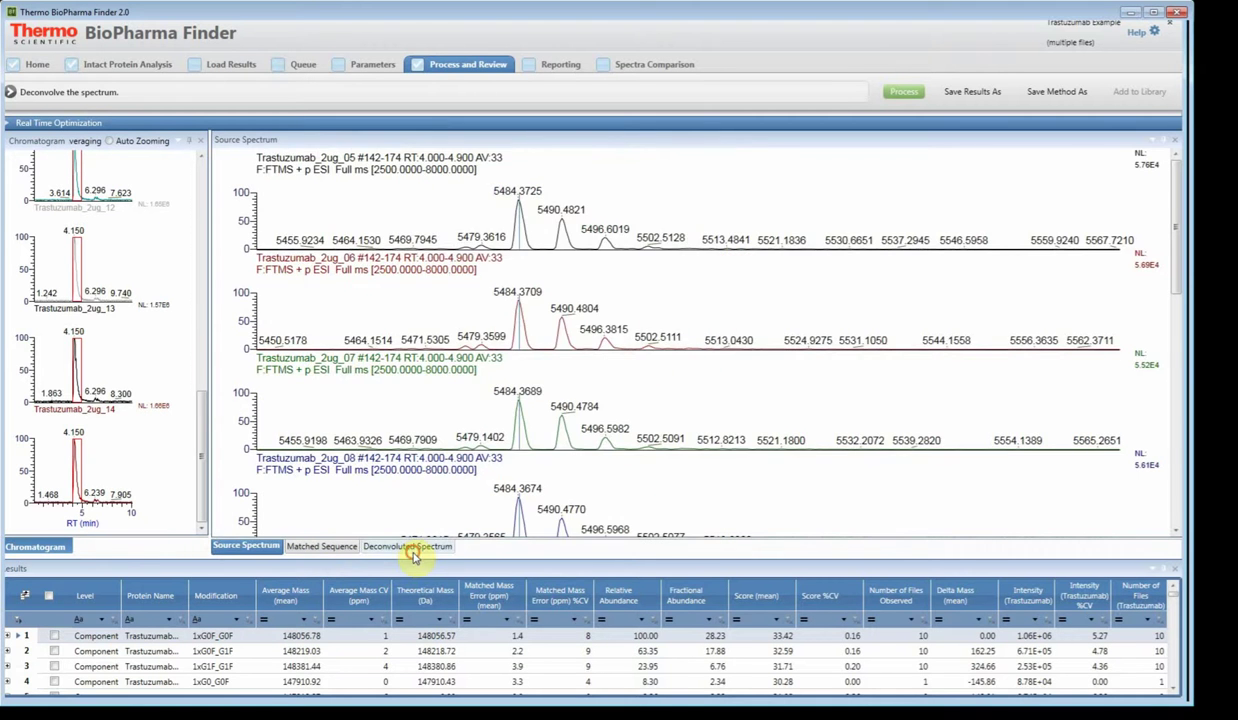
{"action": "left_click", "coordinate": [407, 547]}
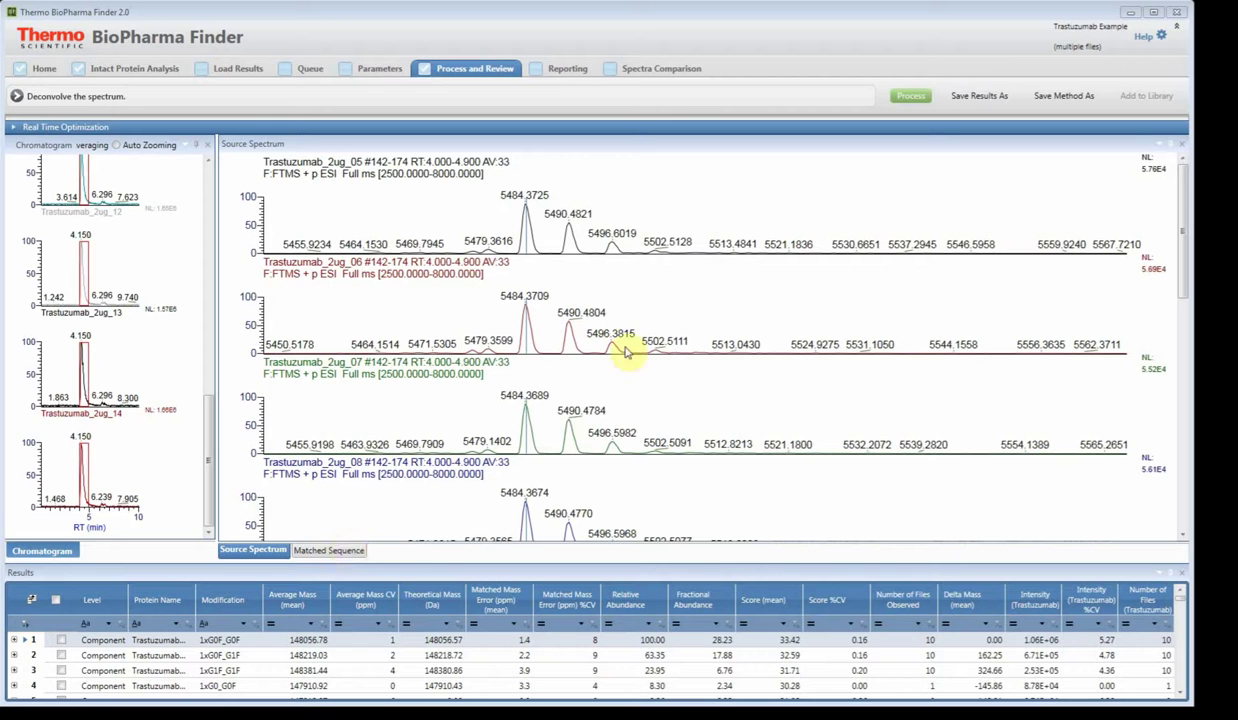
{"action": "left_click", "coordinate": [714, 216]}
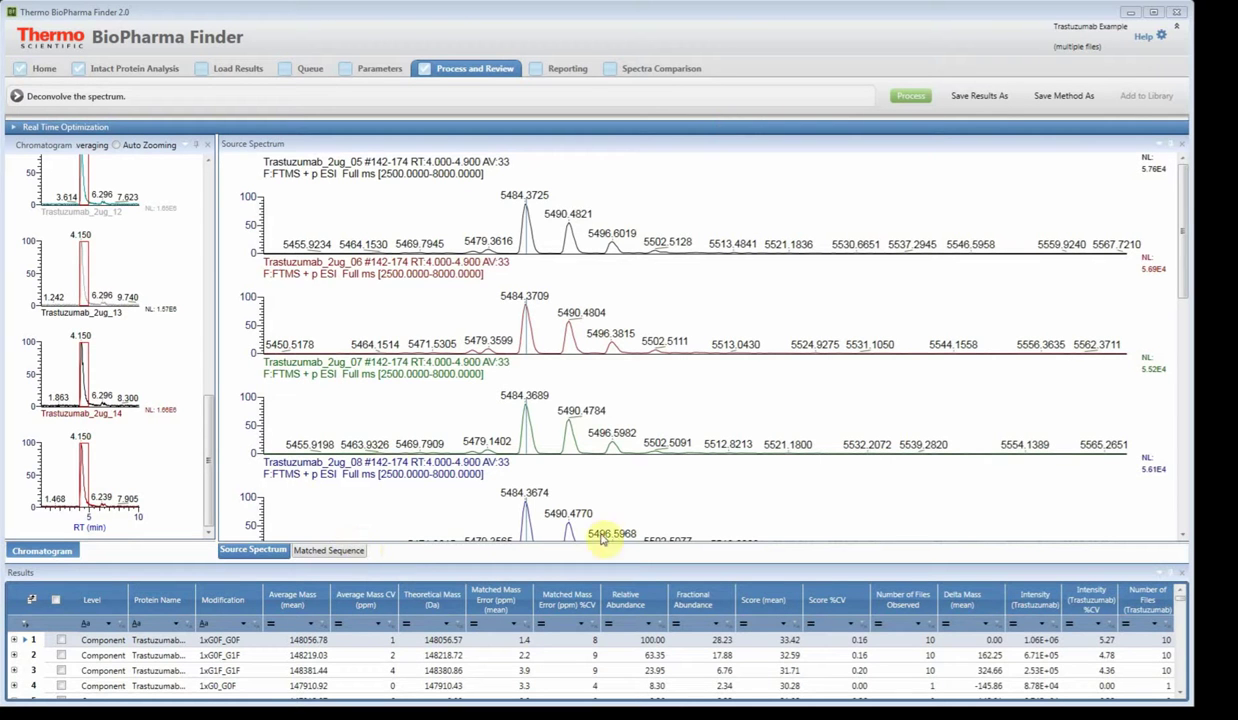
{"action": "left_click", "coordinate": [629, 489]}
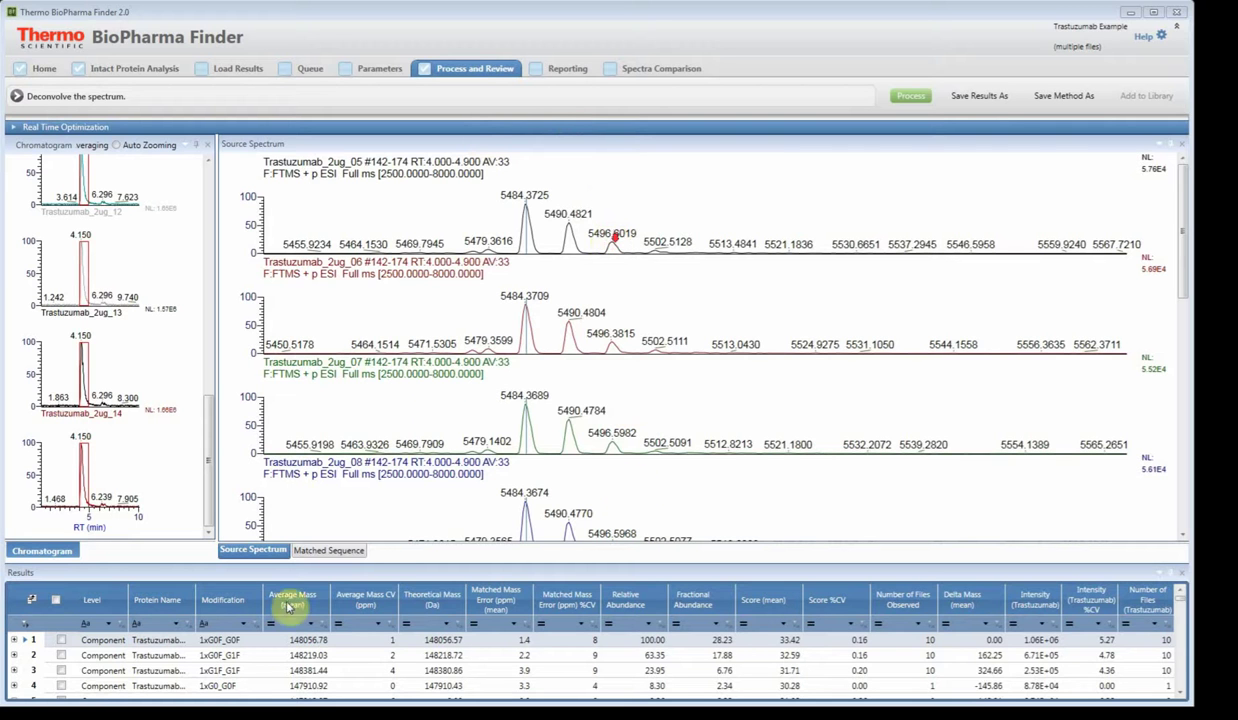
{"action": "left_click", "coordinate": [230, 655]}
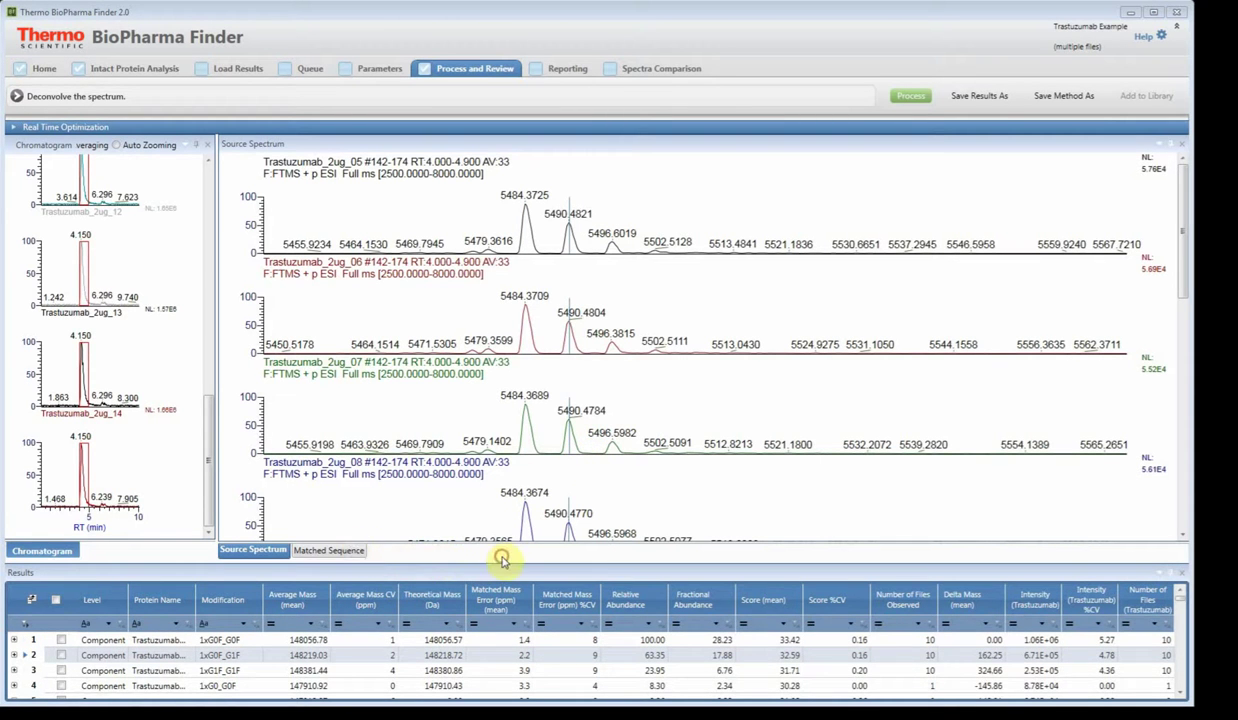
{"action": "left_click", "coordinate": [470, 494]}
{"action": "left_click", "coordinate": [677, 333]}
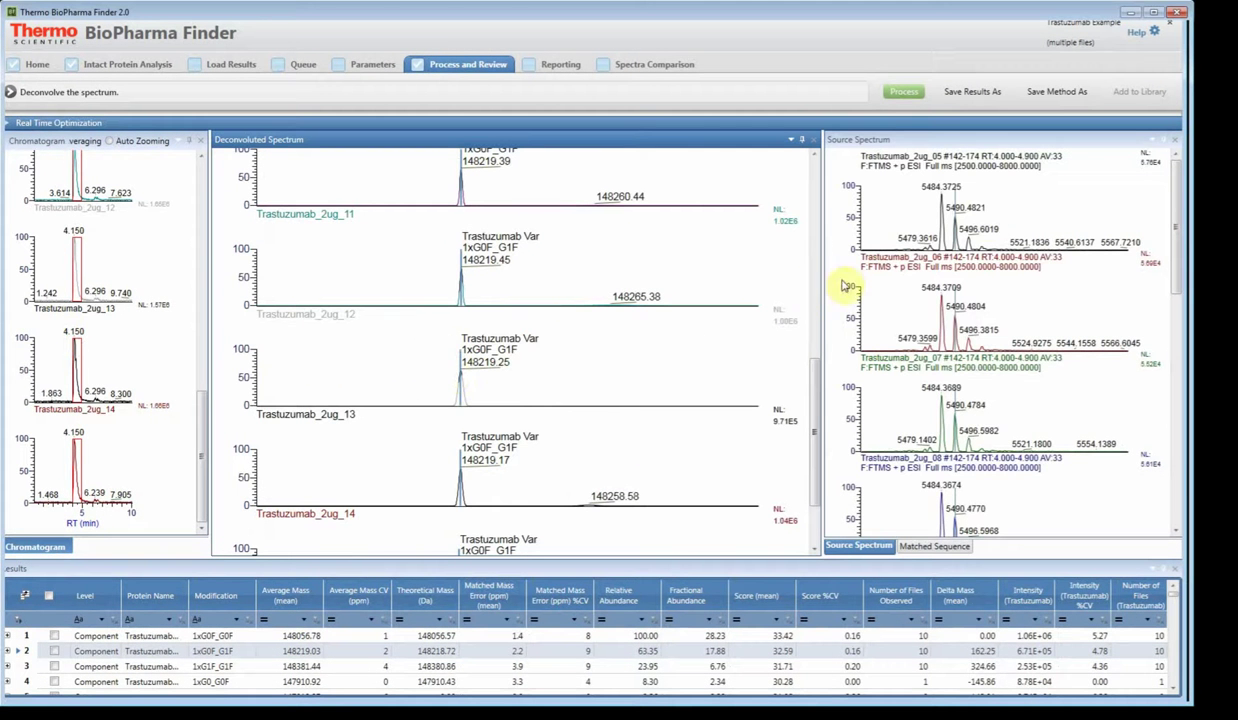
- Compare the source spectra of all raw files around m/z 5,485 to 5,500 and restore the deconvoluted spectra to full mass range
{"action": "left_click_drag", "start_coordinate": [1184, 272], "coordinate": [1190, 512]}
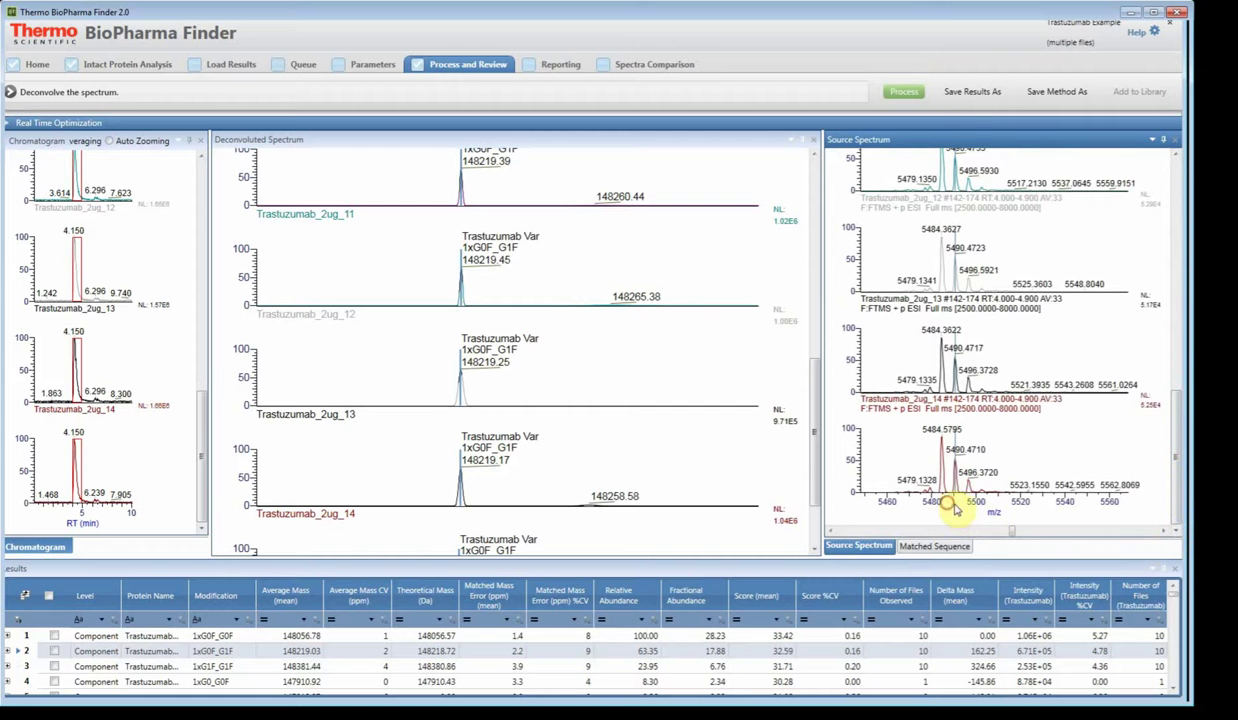
{"action": "left_click_drag", "start_coordinate": [955, 510], "coordinate": [995, 511]}
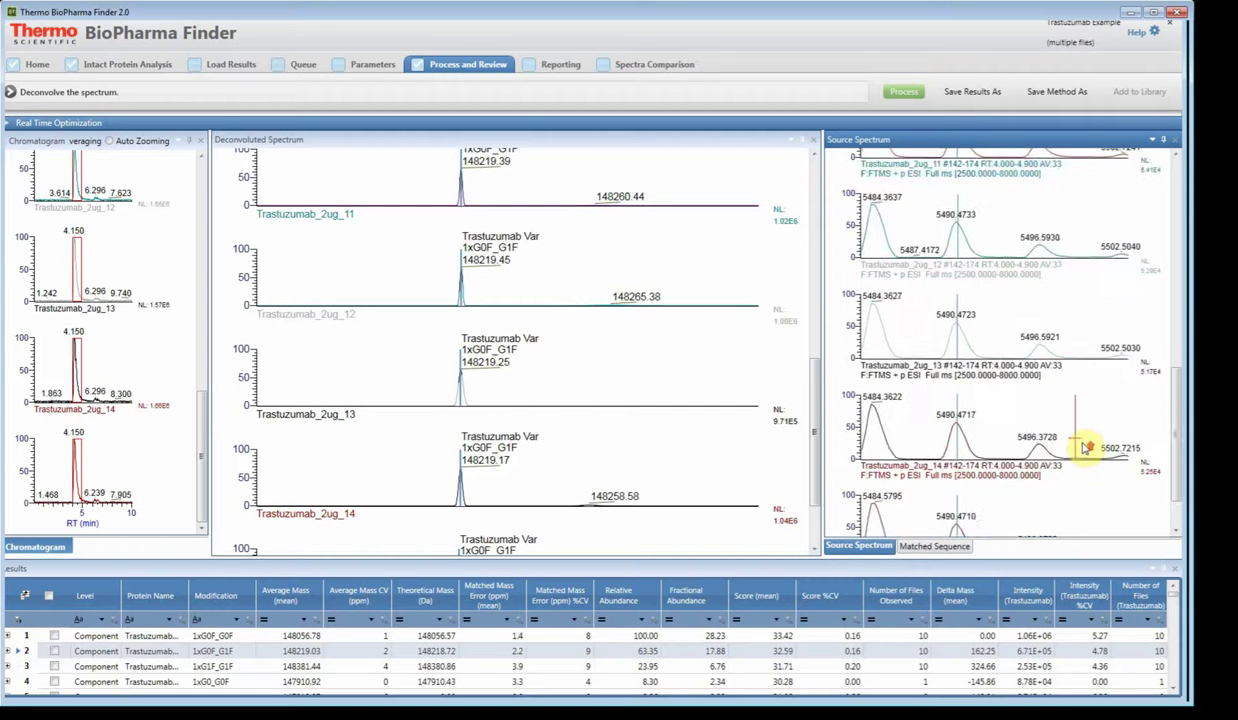
{"action": "scroll", "coordinate": [1086, 447], "scroll_direction": "up", "scroll_amount": 6}
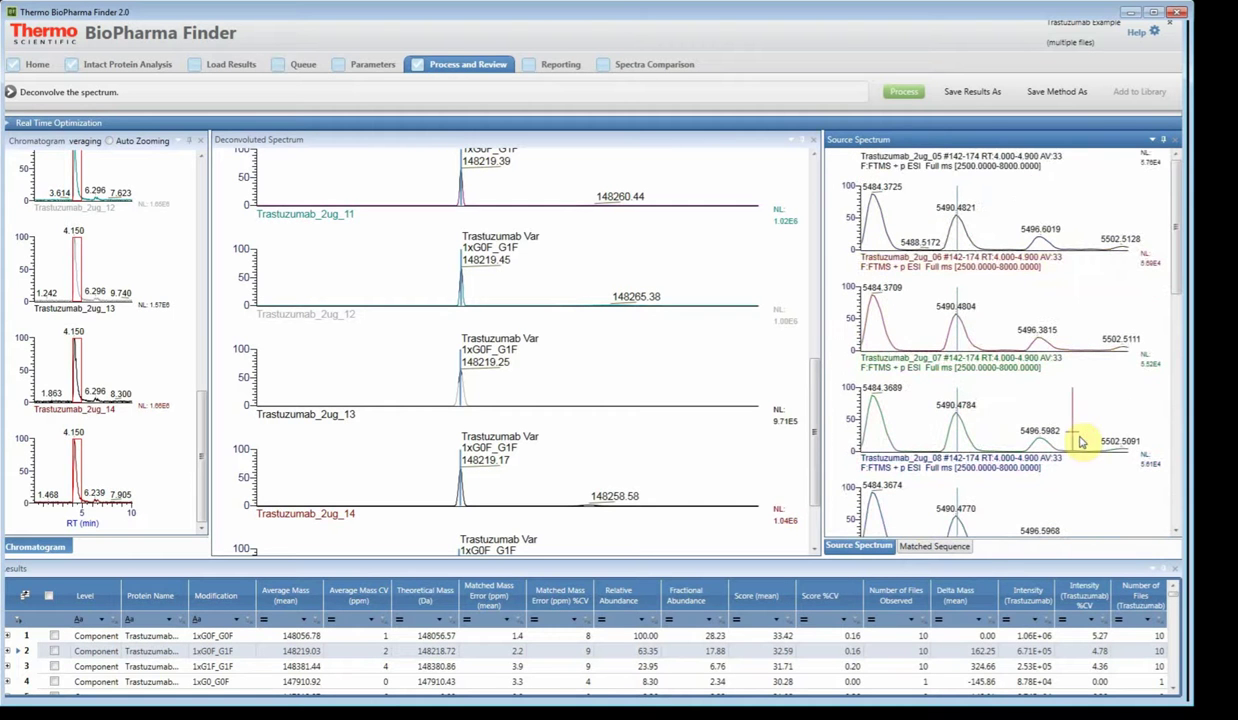
{"action": "scroll", "coordinate": [1080, 441], "scroll_direction": "down", "scroll_amount": 6}
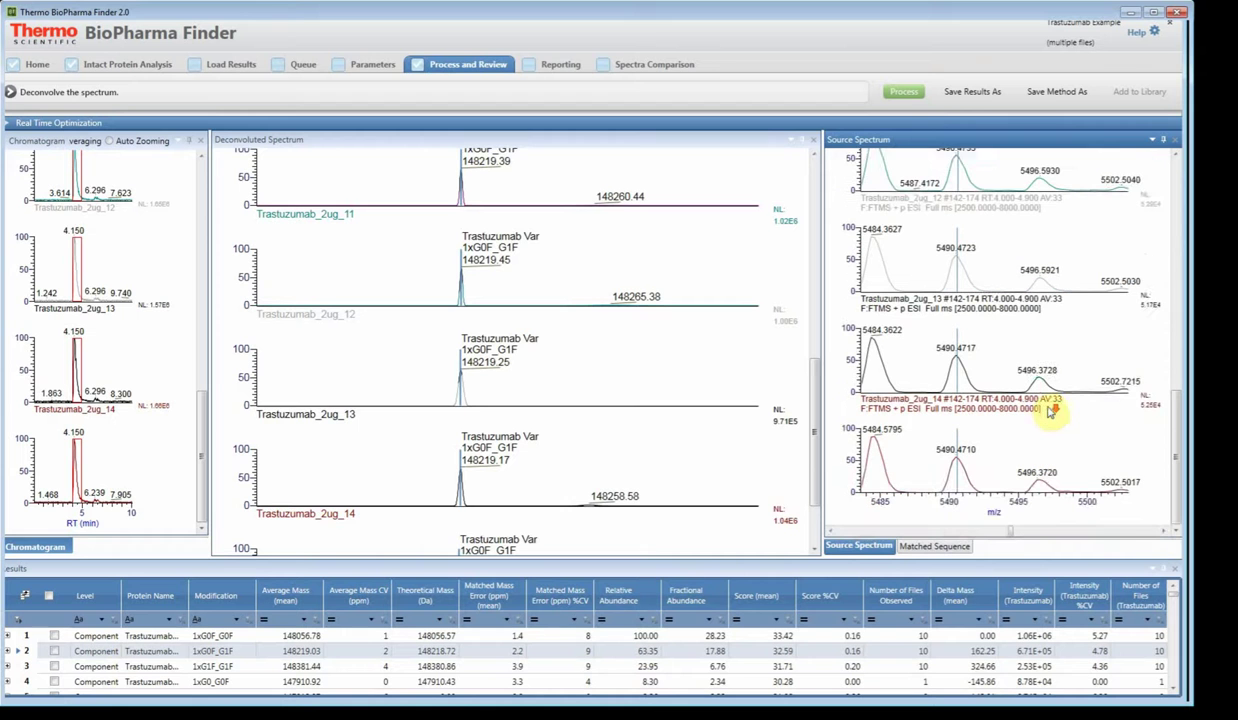
{"action": "left_click", "coordinate": [355, 360]}
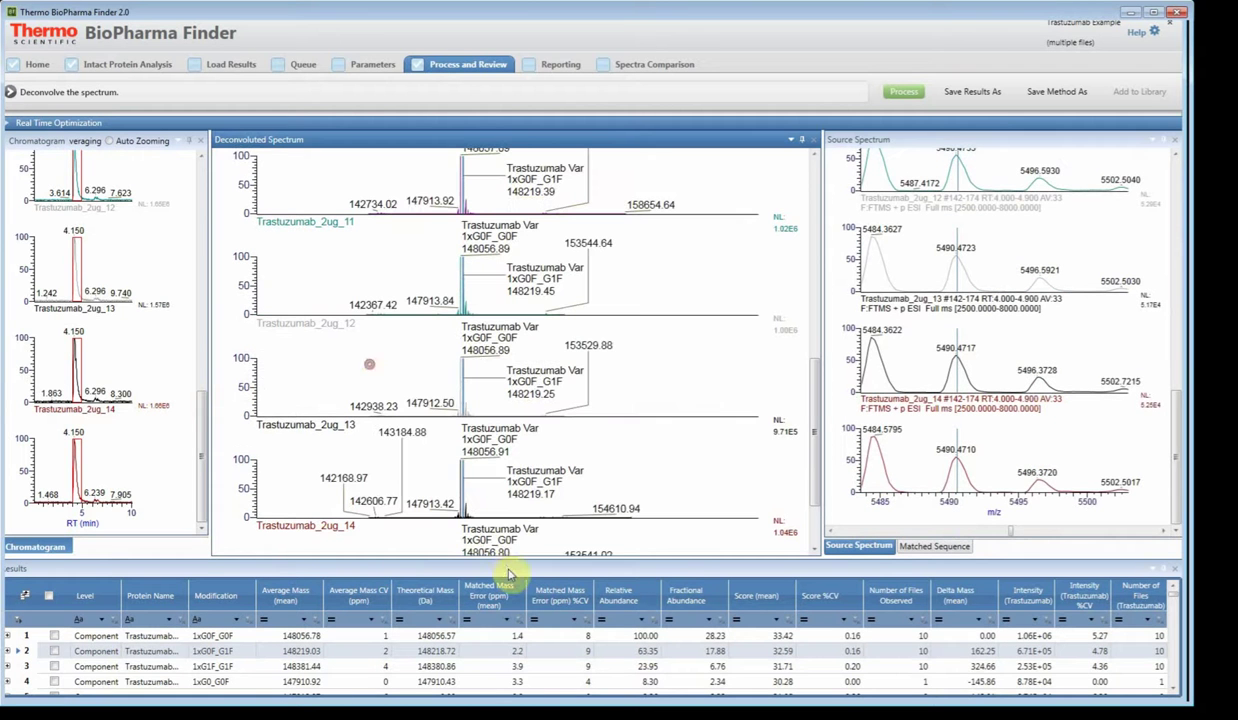
- Enlarge the results table and expand the 1xG0F_G0F component to examine its raw files and the charge states of Trastuzumab_2ug_05.raw
{"action": "left_click_drag", "start_coordinate": [505, 564], "coordinate": [507, 316]}
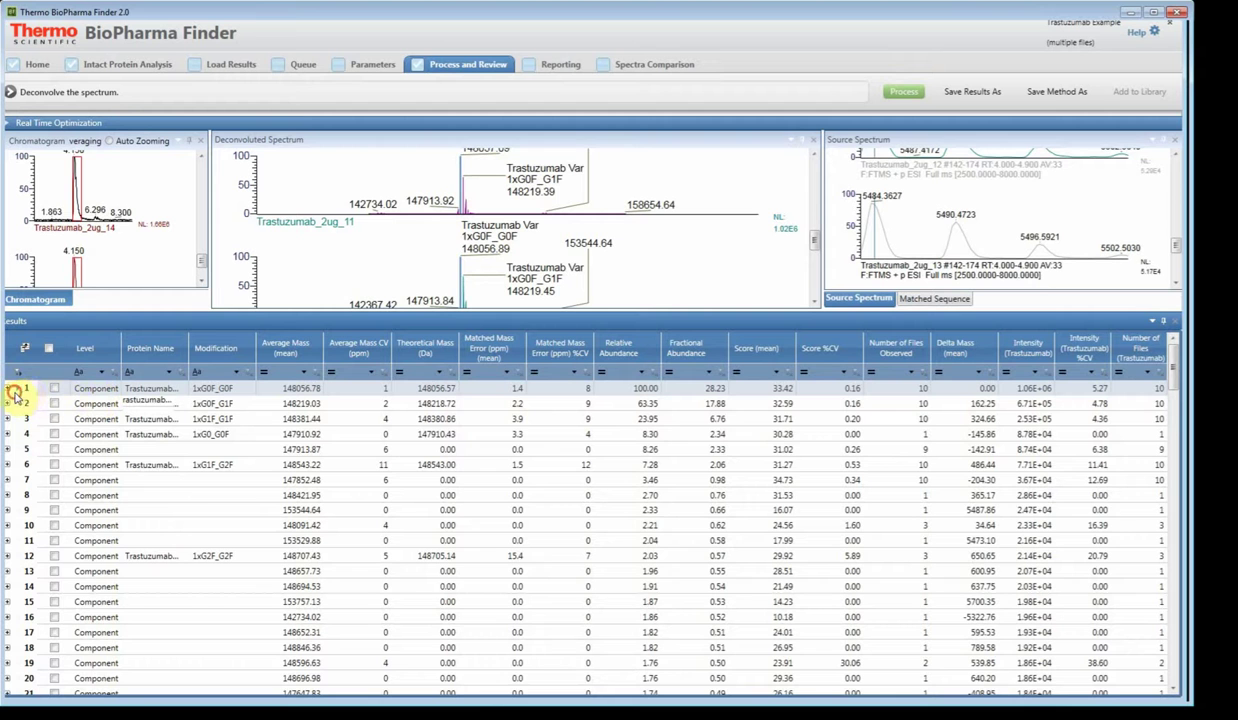
{"action": "double_click", "coordinate": [84, 398]}
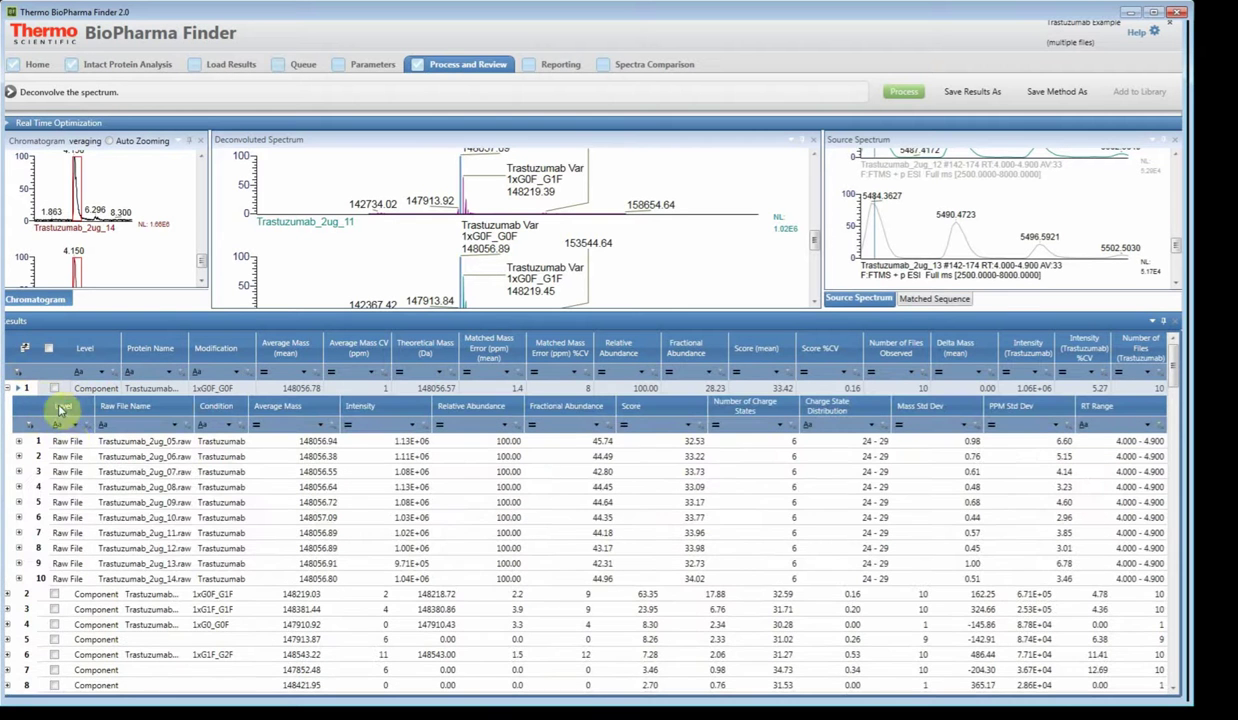
{"action": "left_click", "coordinate": [27, 447]}
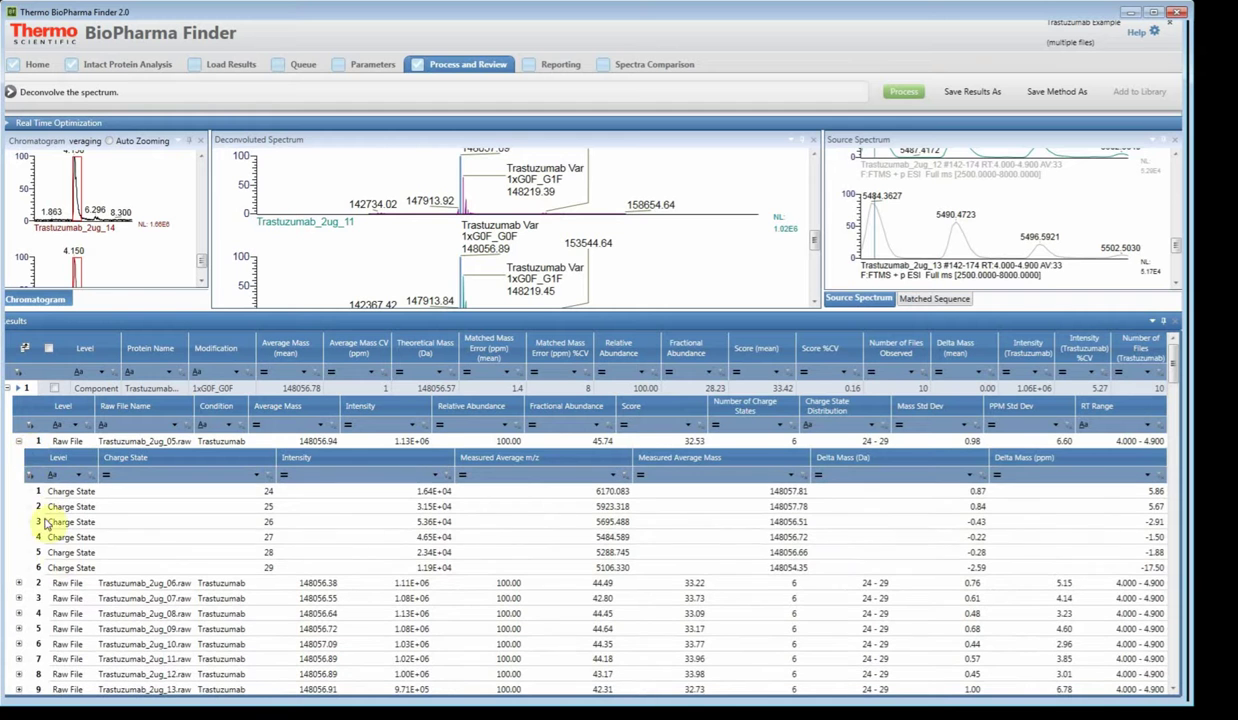
{"action": "left_click", "coordinate": [26, 447]}
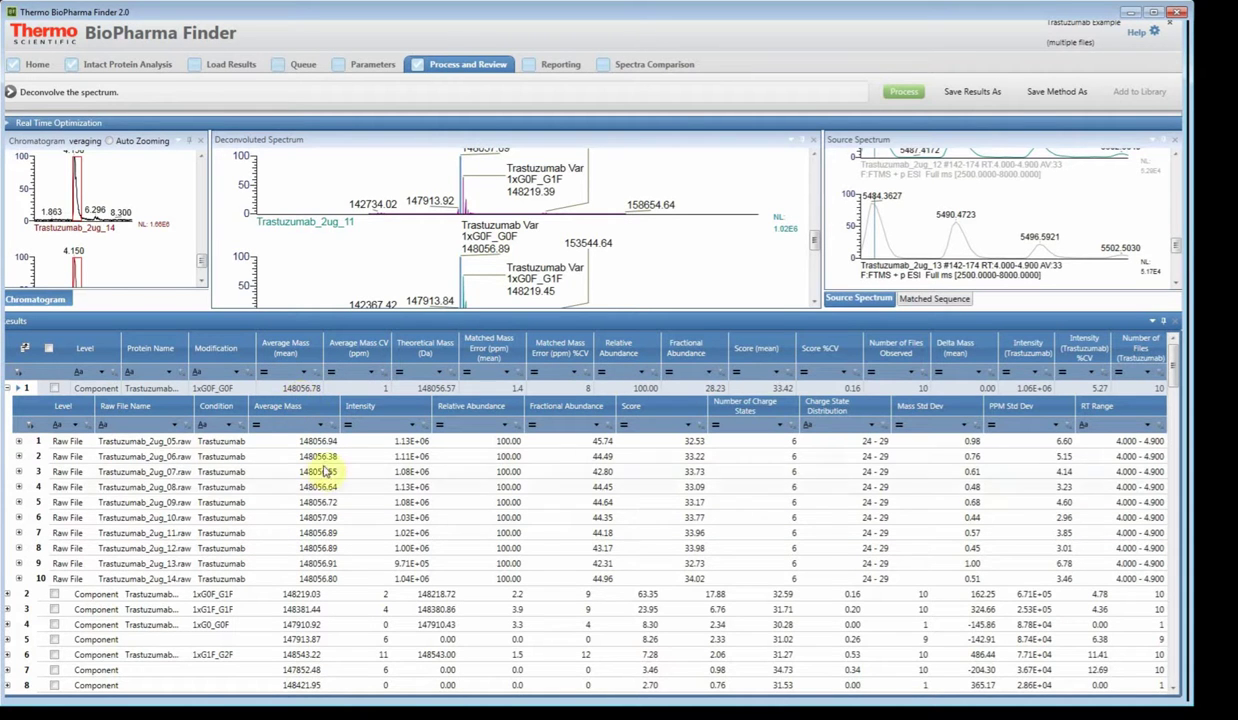
- Review the identification settings for the multiconsensus component merge, checking the mass and RT tolerances against the raw file results
{"action": "left_click", "coordinate": [155, 138]}
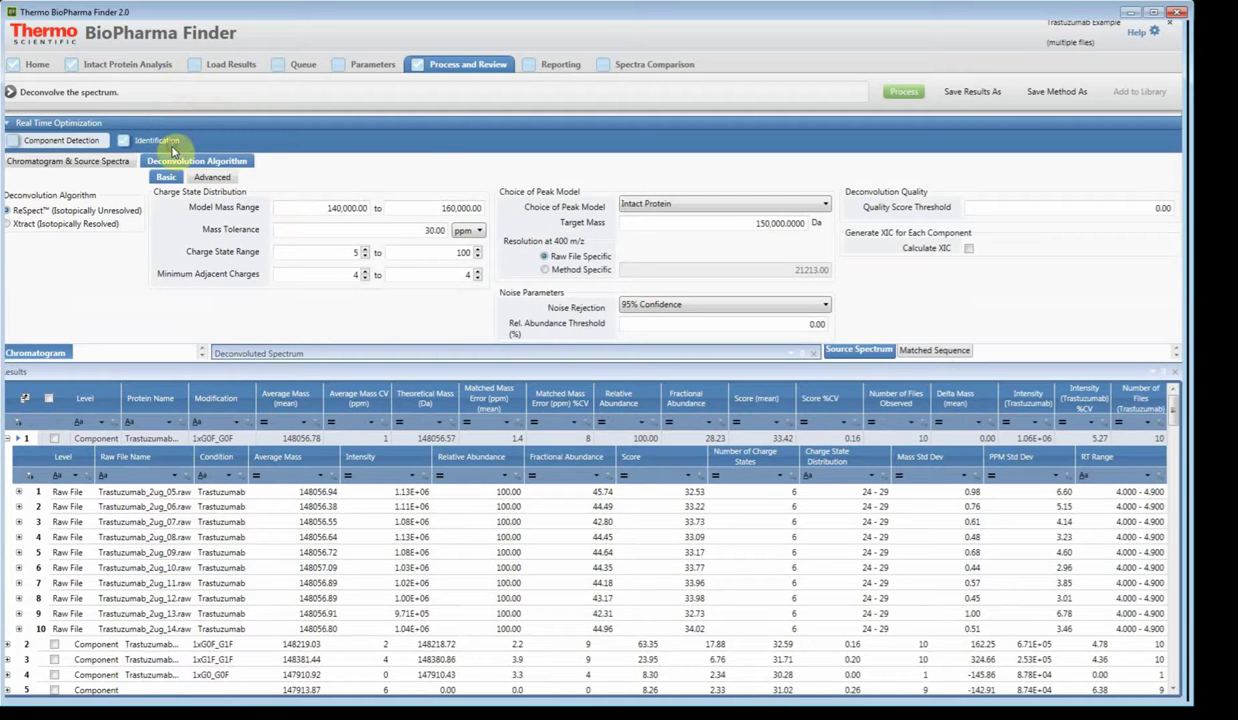
{"action": "left_click", "coordinate": [170, 142]}
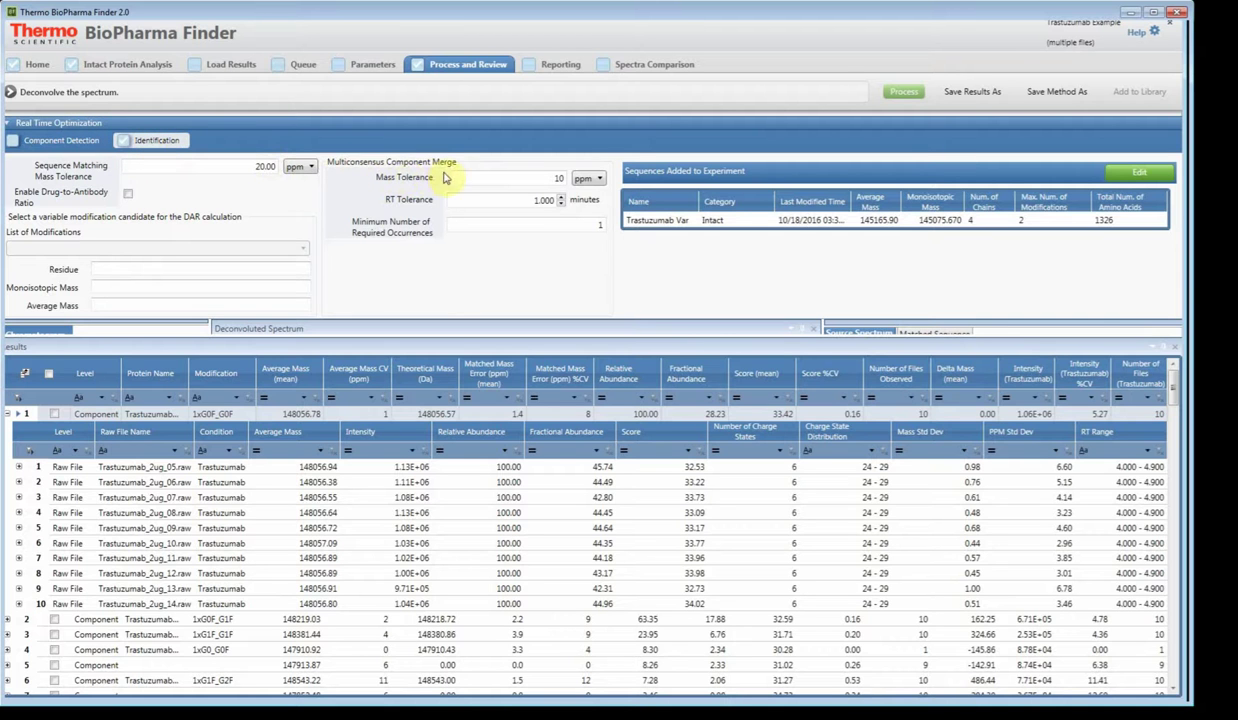
{"action": "left_click", "coordinate": [221, 466]}
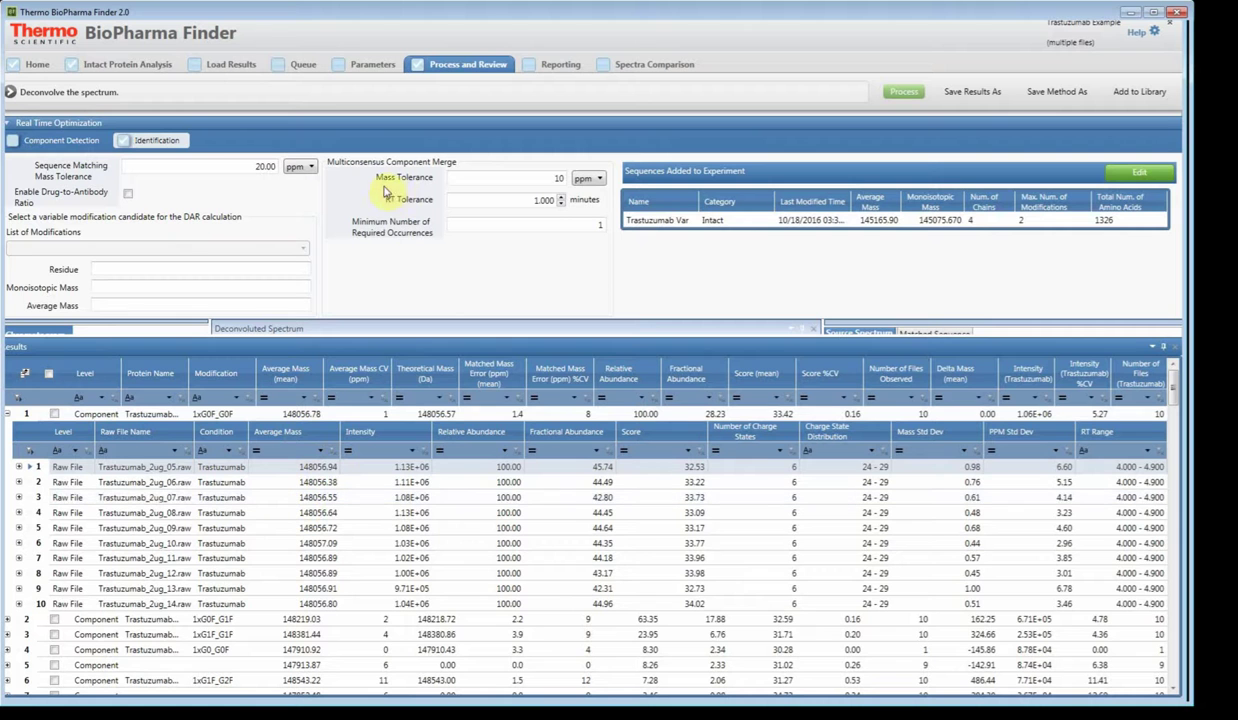
{"action": "left_click", "coordinate": [540, 184]}
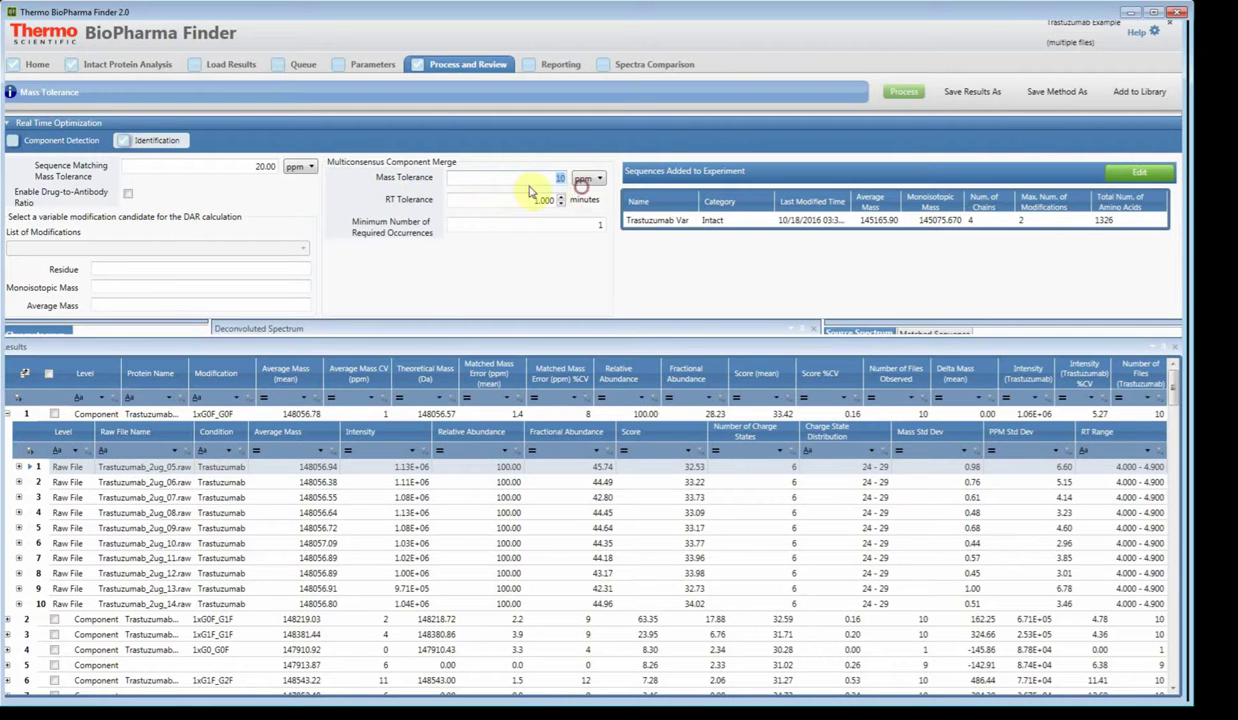
{"action": "left_click_drag", "start_coordinate": [533, 188], "coordinate": [567, 213]}
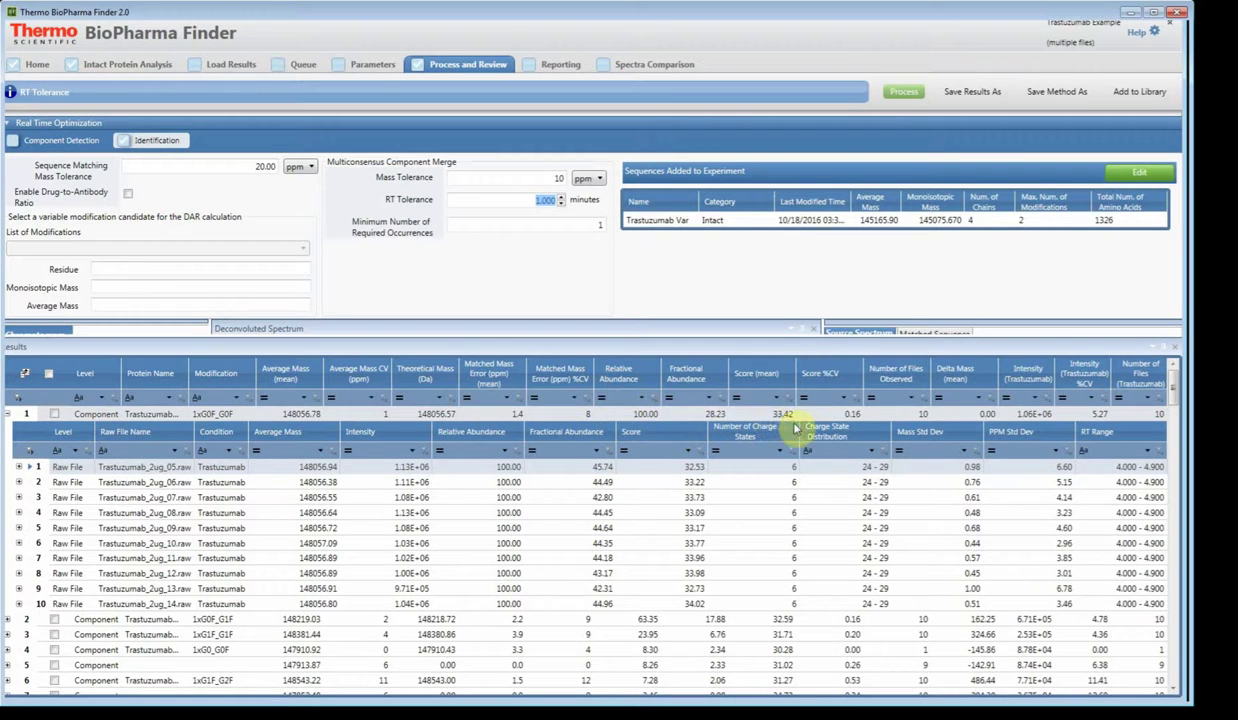
{"action": "left_click", "coordinate": [928, 425]}
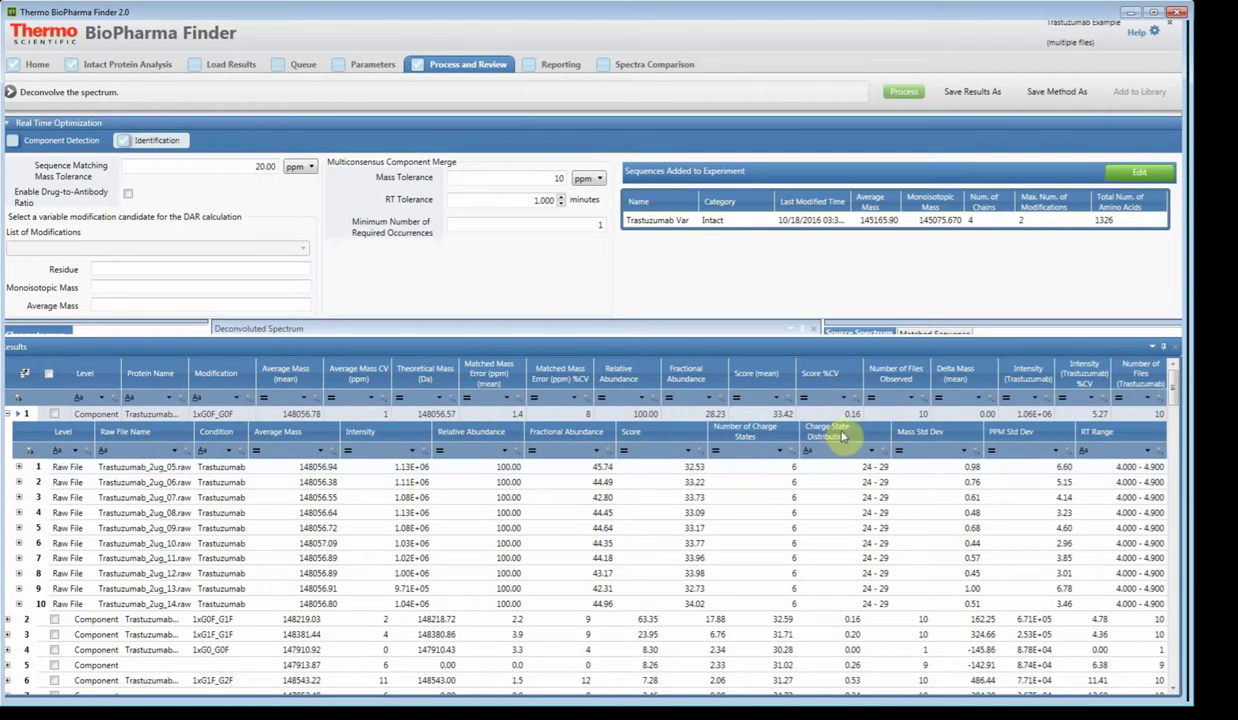
- Select Trastuzumab_2ug_05.raw under the 1xG0F_G0F component, collapse the optimization settings and enlarge the chromatogram and spectrum panes
{"action": "left_click", "coordinate": [870, 468]}
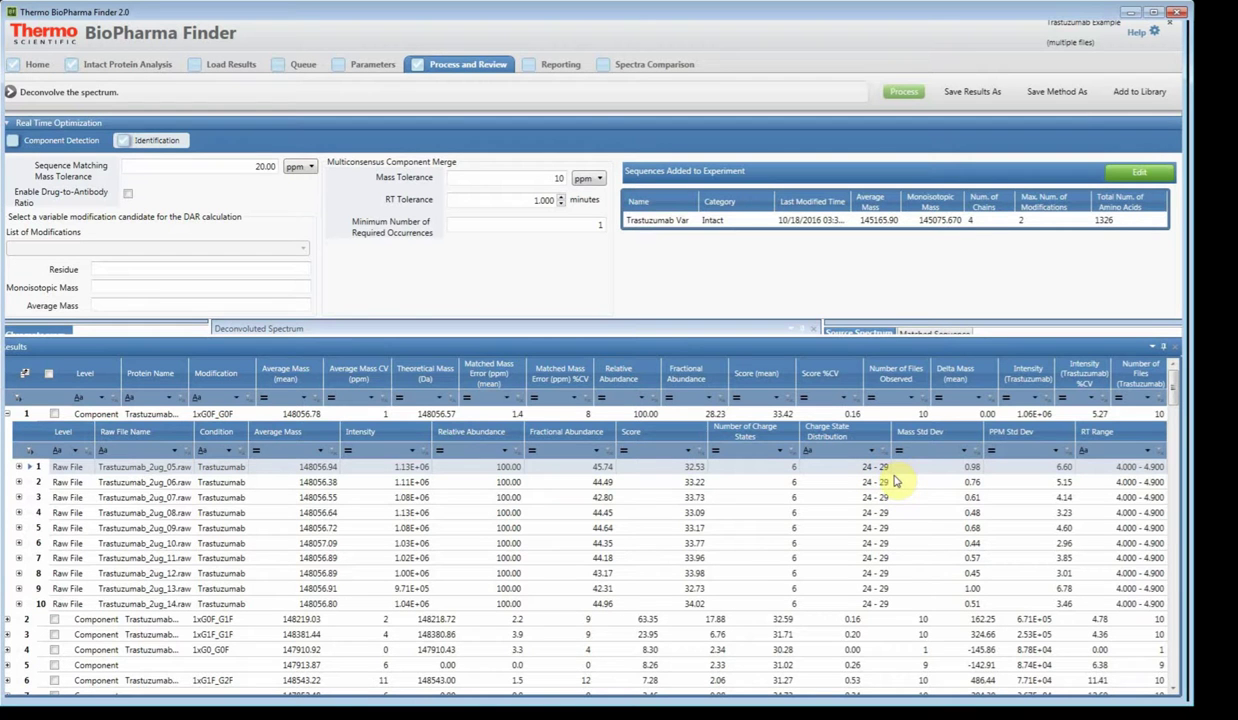
{"action": "left_click", "coordinate": [68, 141]}
{"action": "left_click", "coordinate": [133, 126]}
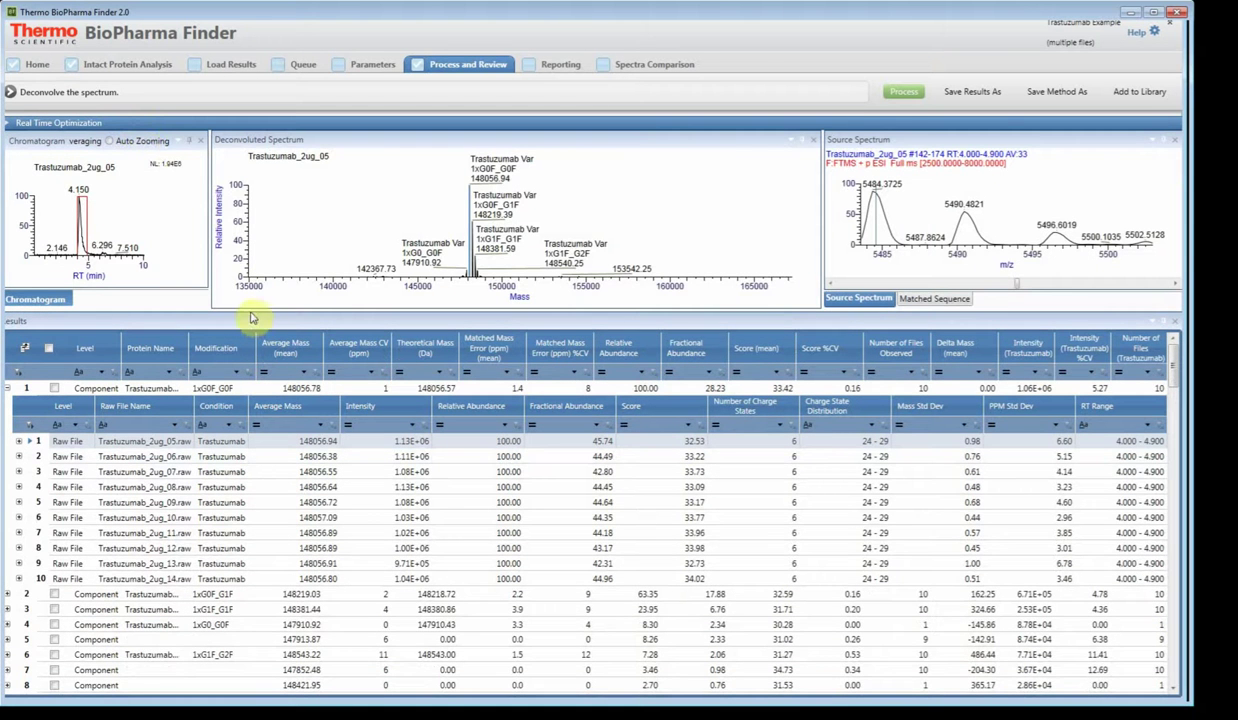
{"action": "left_click_drag", "start_coordinate": [251, 320], "coordinate": [249, 377]}
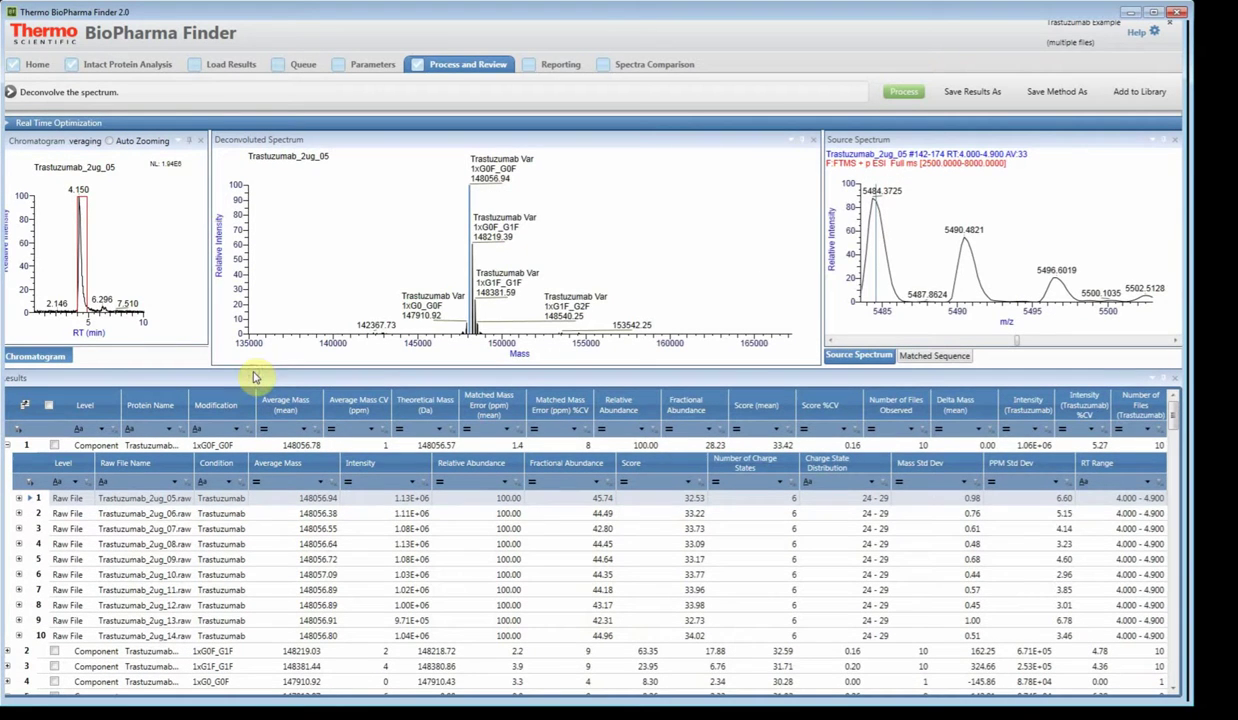
- Compare the chromatograms, deconvoluted spectra and source spectra of the individual raw files under the 1xG0F_G0F component
{"action": "left_click", "coordinate": [140, 444]}
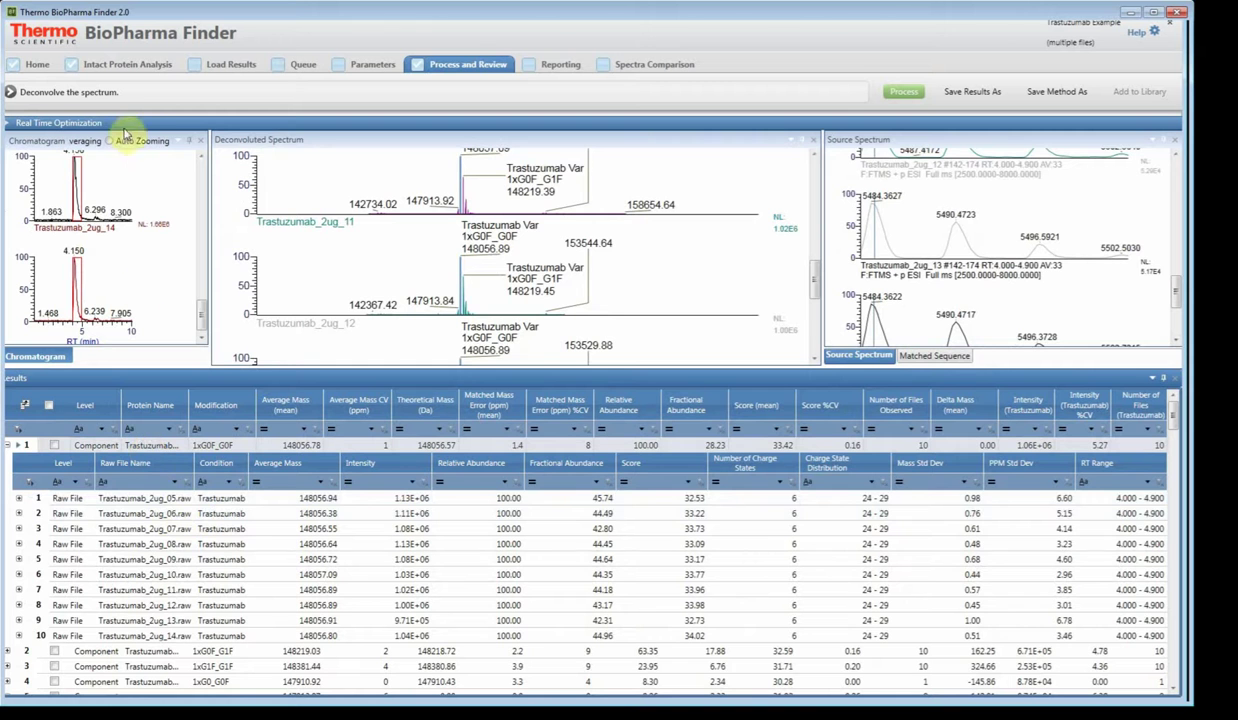
{"action": "left_click", "coordinate": [112, 498]}
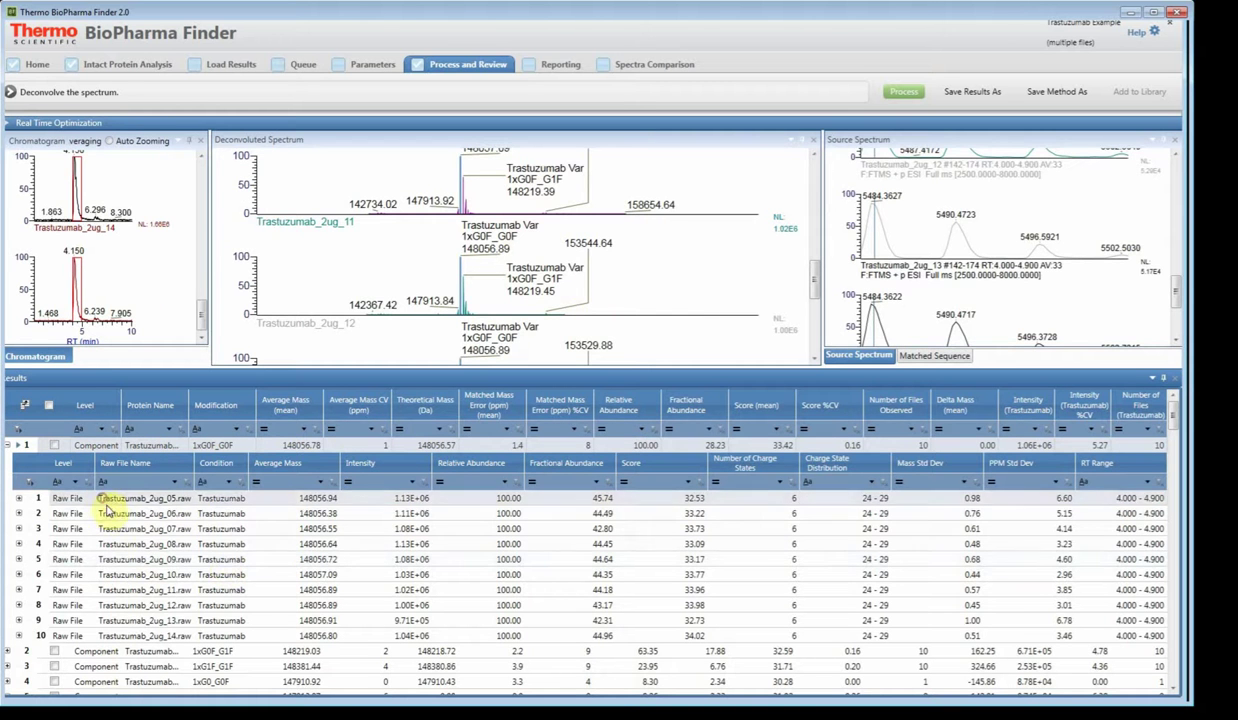
{"action": "left_click", "coordinate": [108, 513]}
{"action": "left_click", "coordinate": [124, 544]}
{"action": "left_click", "coordinate": [130, 574]}
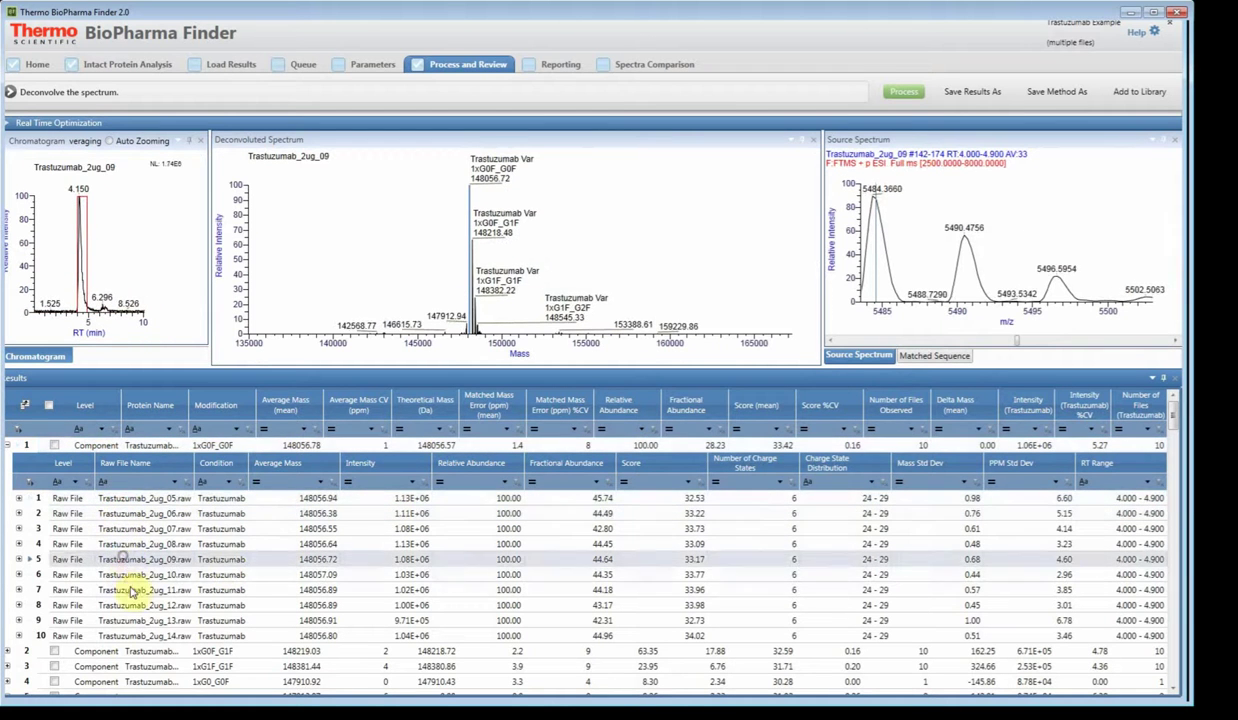
{"action": "left_click", "coordinate": [133, 590]}
{"action": "left_click", "coordinate": [130, 635]}
{"action": "left_click", "coordinate": [134, 620]}
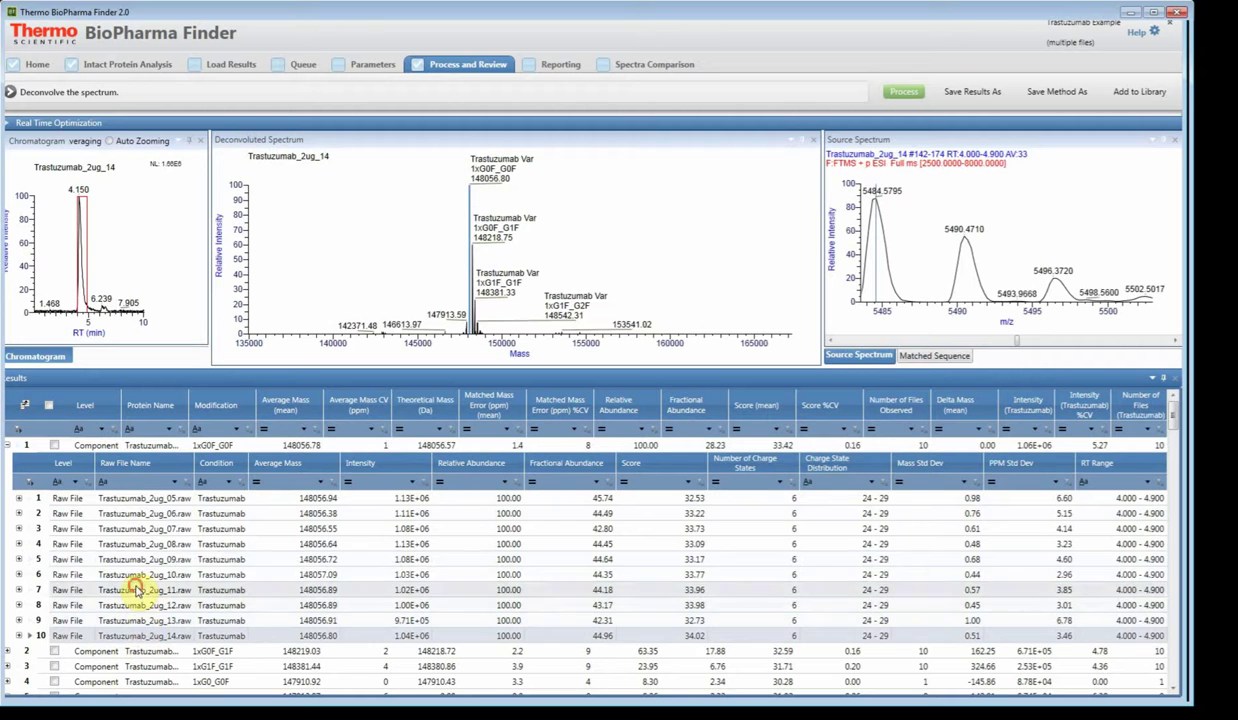
{"action": "left_click", "coordinate": [135, 572]}
{"action": "left_click", "coordinate": [128, 544]}
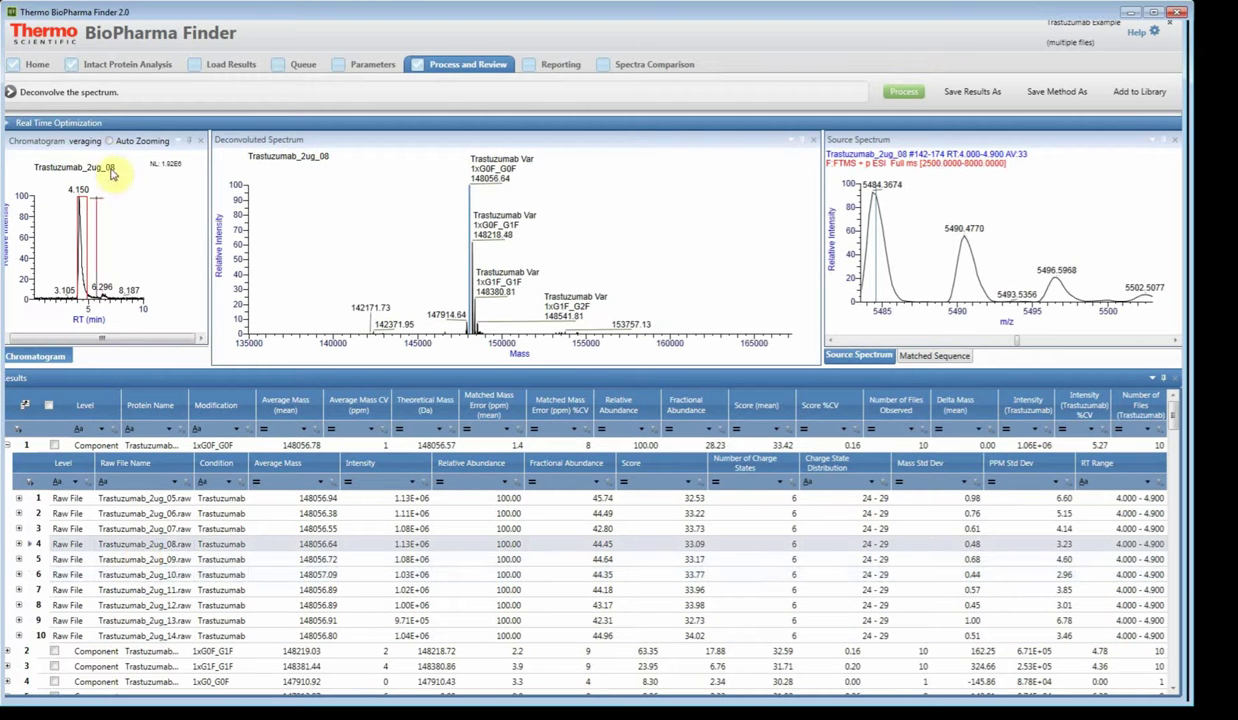
- Enable XIC calculation for each component in the basic deconvolution algorithm settings and reprocess the raw files
{"action": "left_click", "coordinate": [98, 125]}
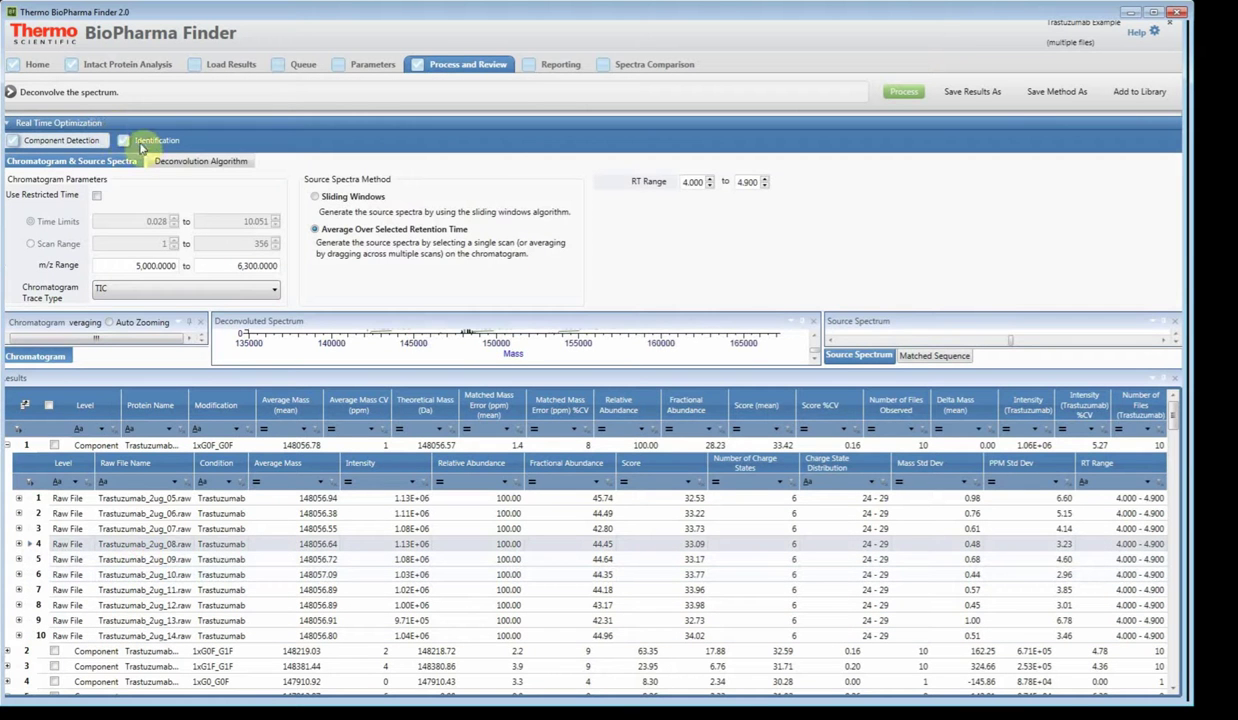
{"action": "left_click", "coordinate": [244, 164]}
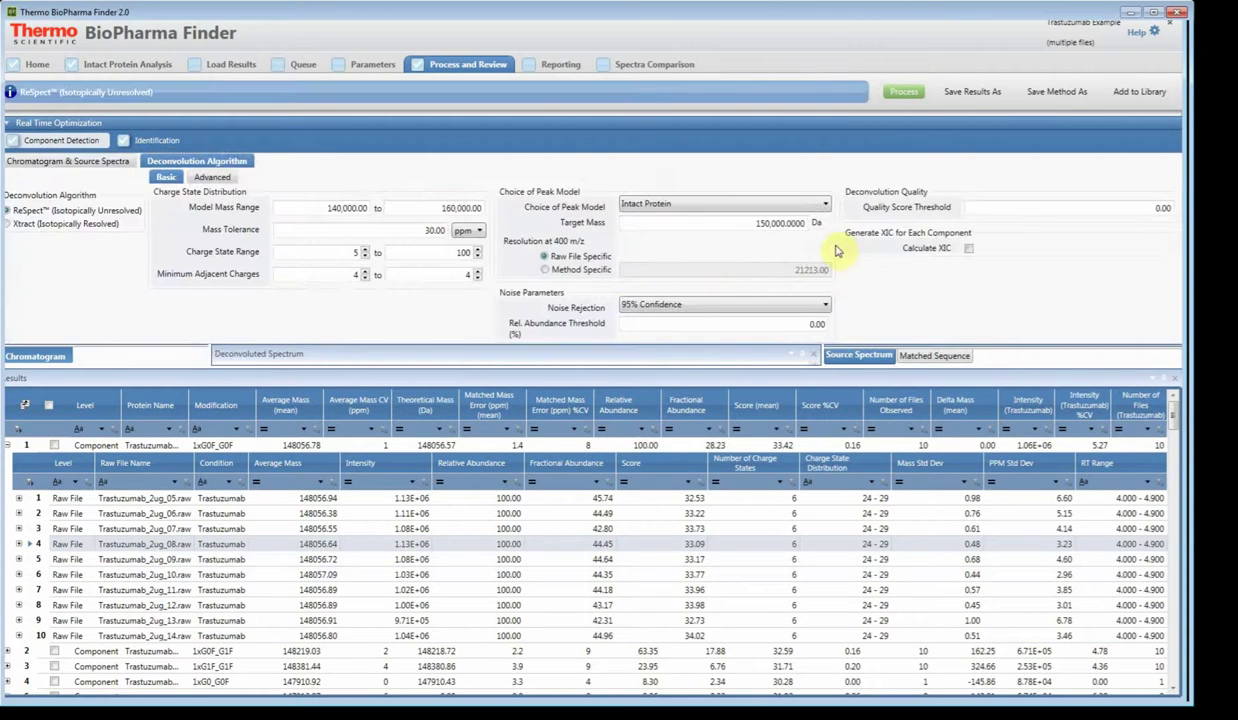
{"action": "left_click", "coordinate": [969, 248]}
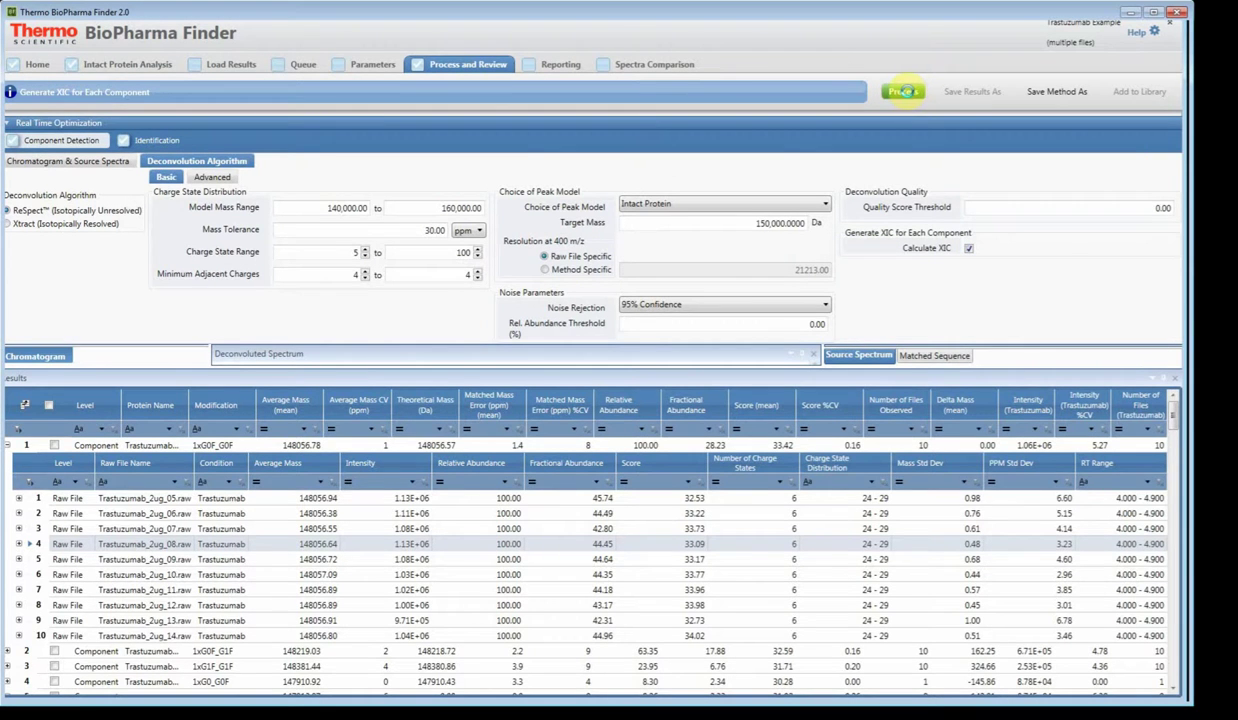
{"action": "left_click", "coordinate": [902, 91]}
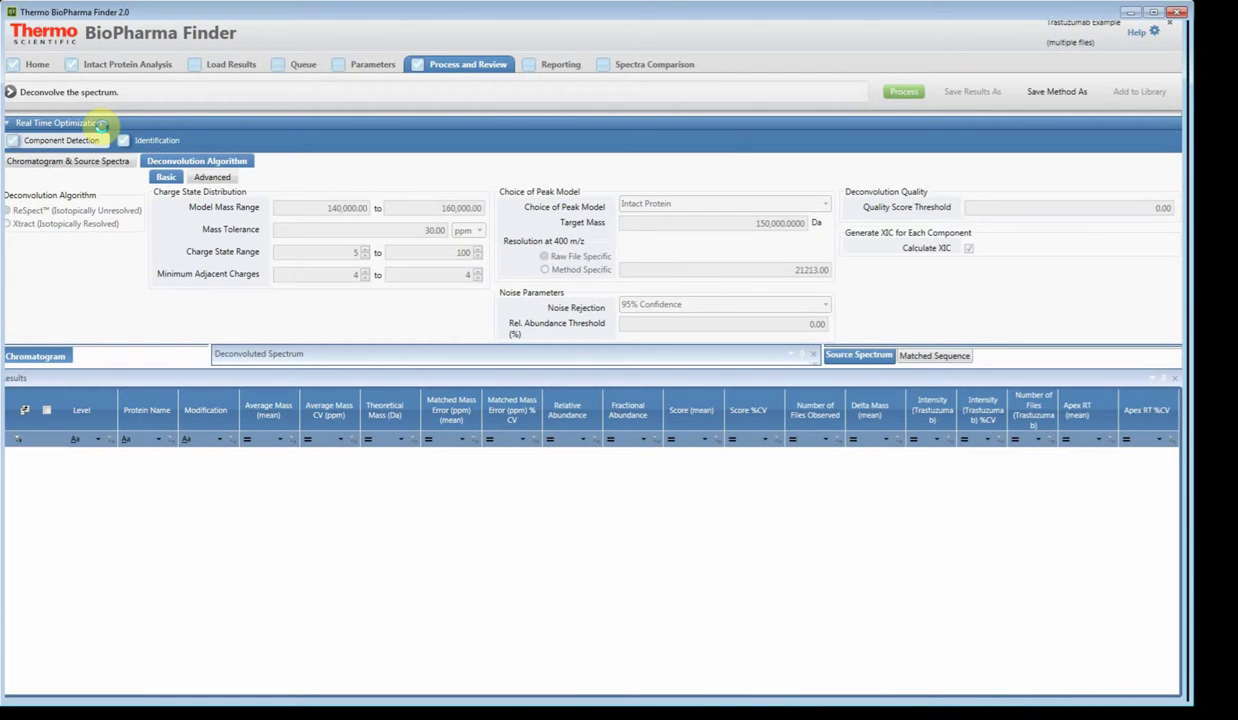
- Collapse the optimization settings, expand the 1xG0F_G0F component and select Trastuzumab_2ug_05.raw to display its XIC
{"action": "left_click", "coordinate": [100, 123]}
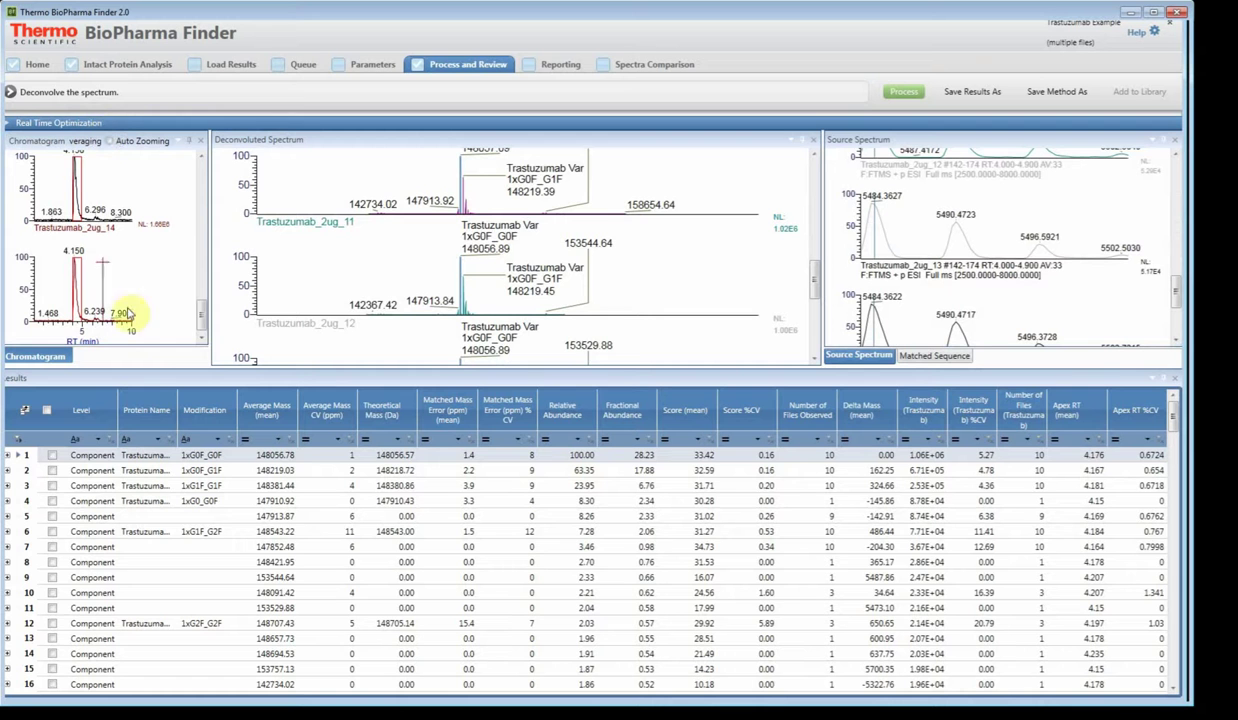
{"action": "left_click", "coordinate": [15, 460]}
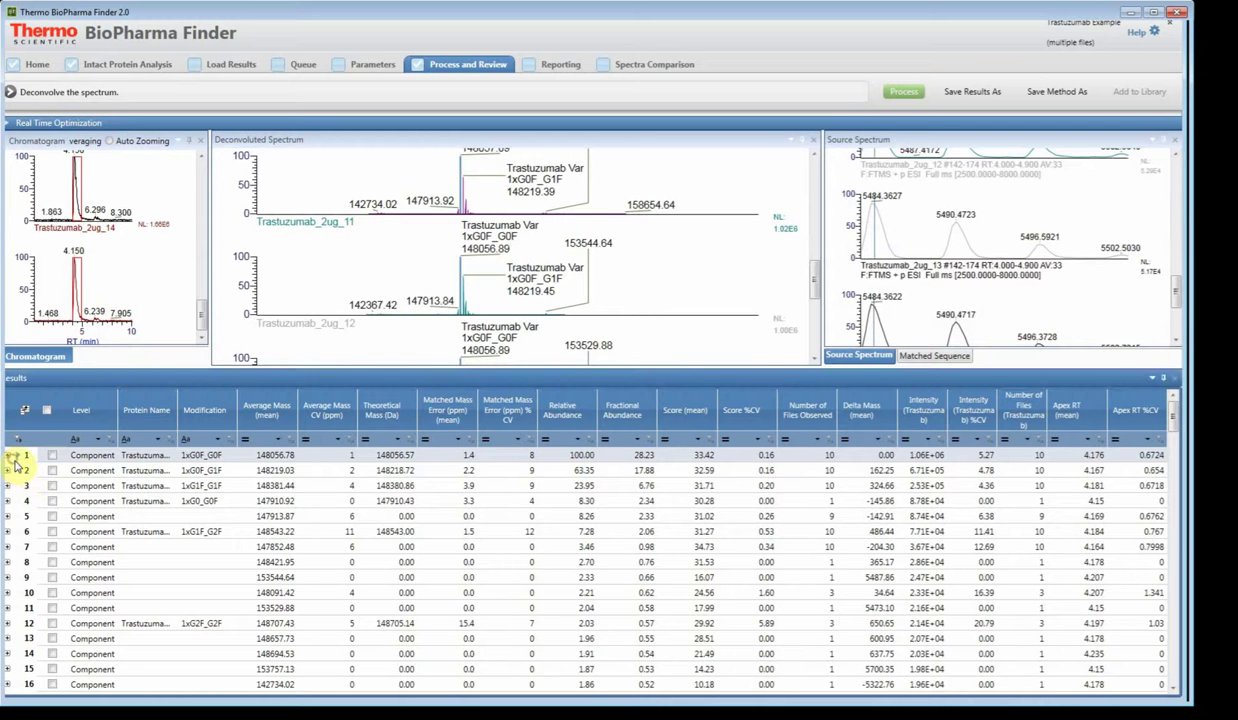
{"action": "left_click", "coordinate": [12, 455]}
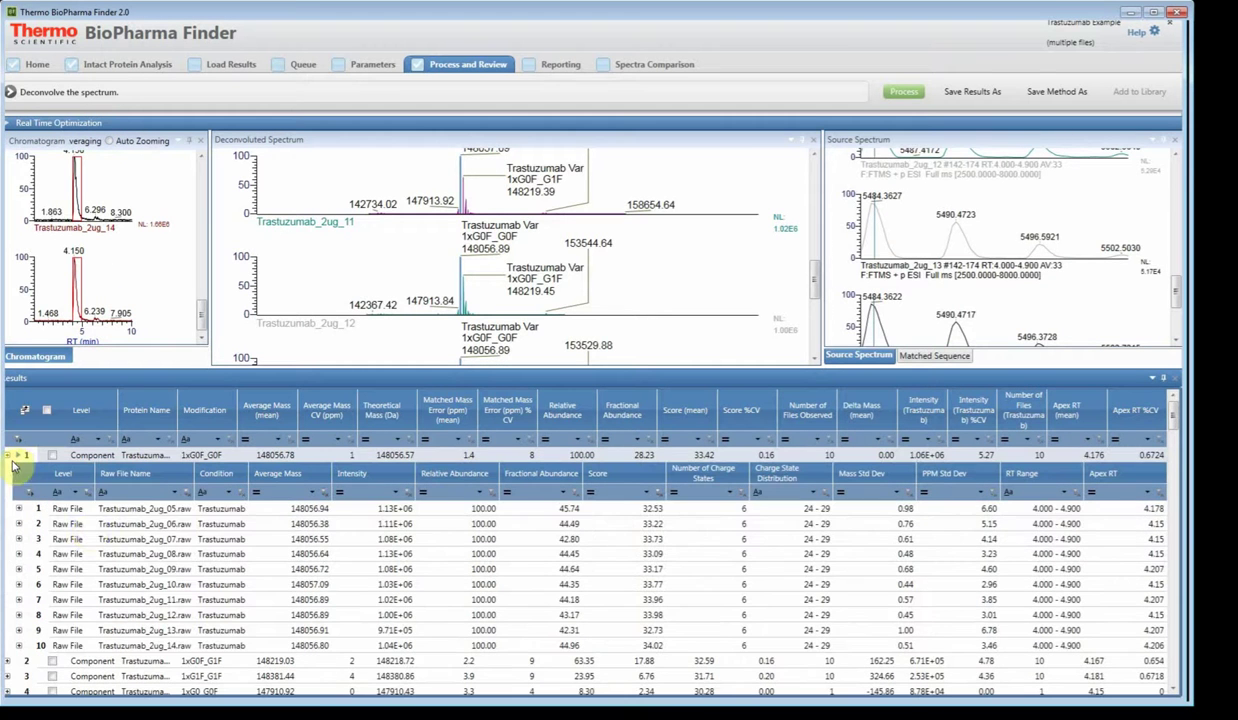
{"action": "left_click", "coordinate": [95, 509]}
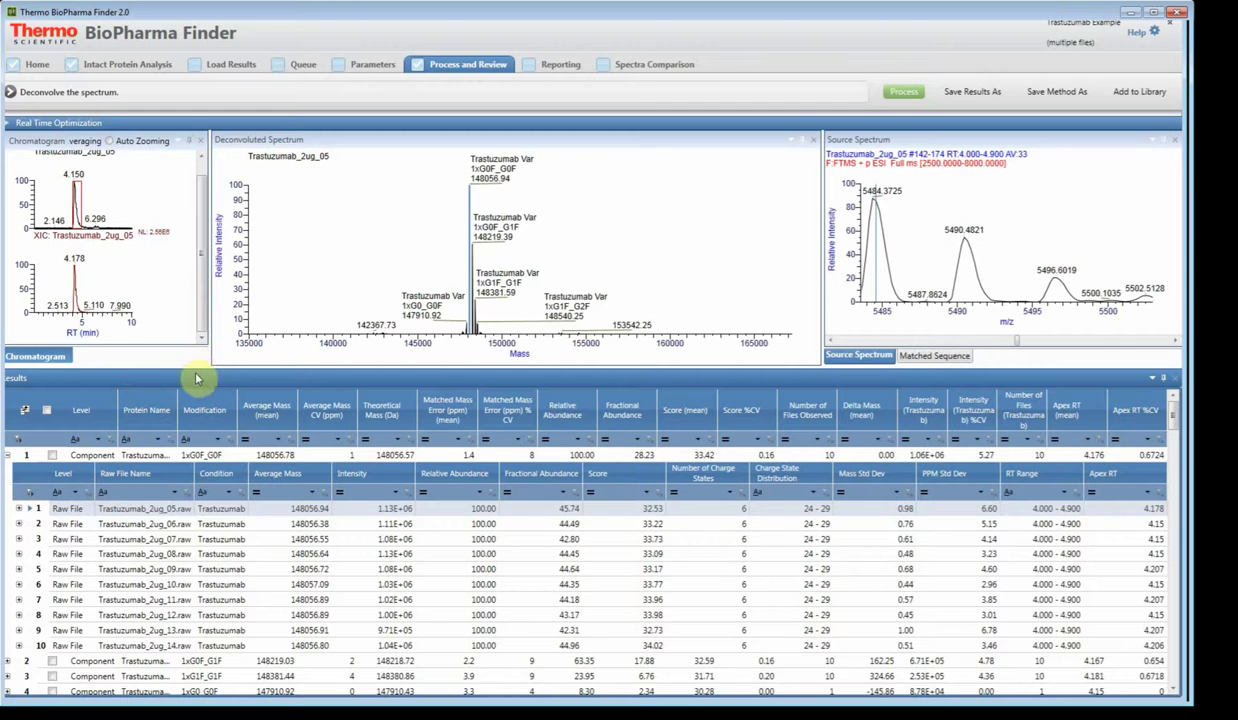
- Widen the chromatogram pane and adjust the results table height so both the XIC and the raw file rows are readable
{"action": "left_click_drag", "start_coordinate": [197, 376], "coordinate": [199, 558]}
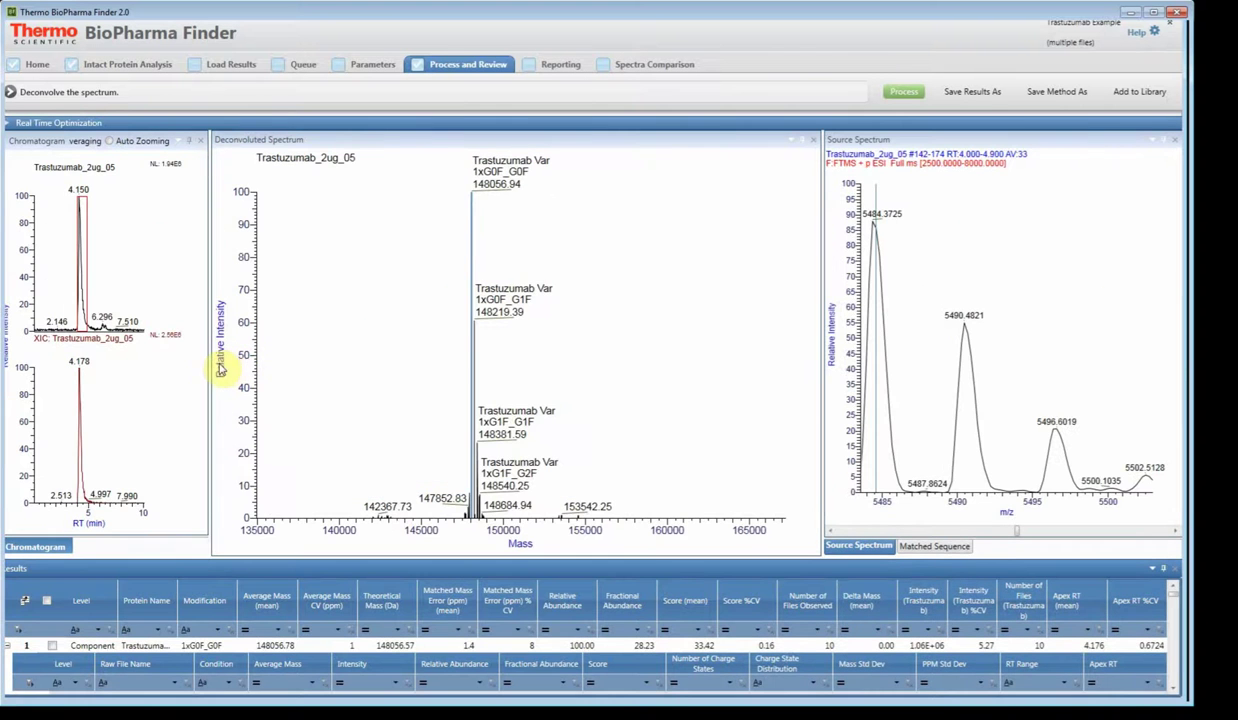
{"action": "left_click_drag", "start_coordinate": [222, 370], "coordinate": [381, 410]}
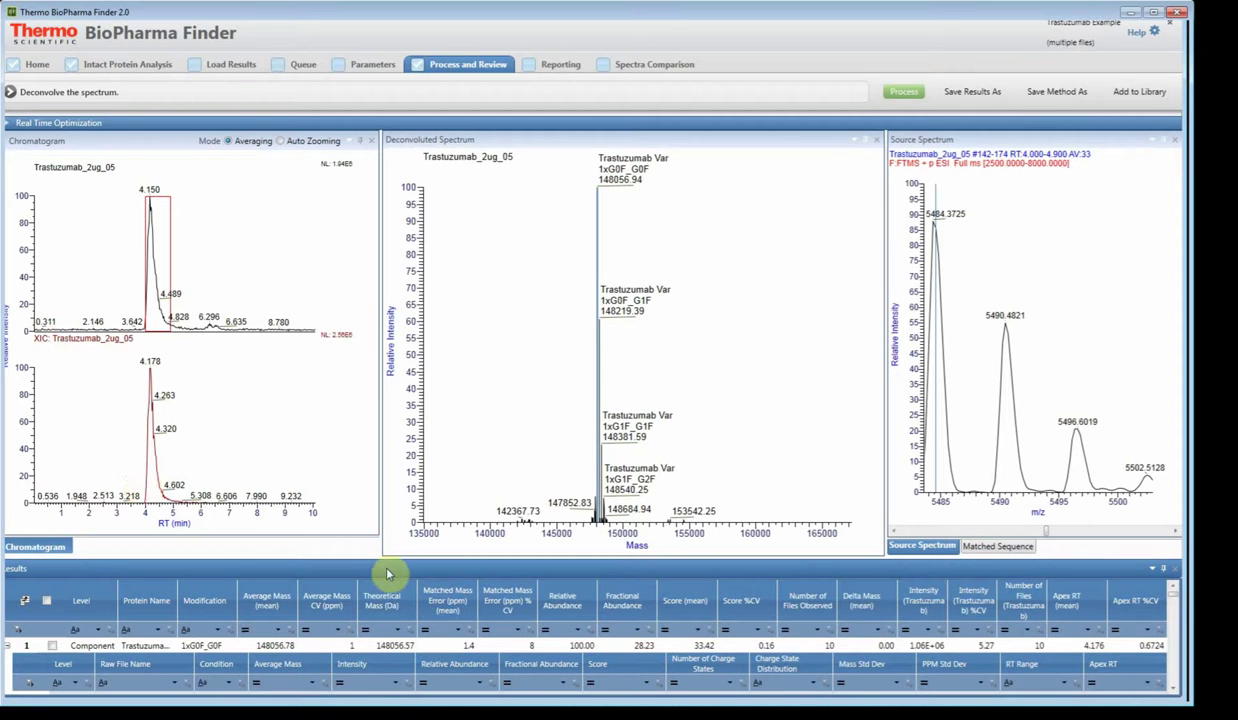
{"action": "left_click_drag", "start_coordinate": [390, 568], "coordinate": [401, 442]}
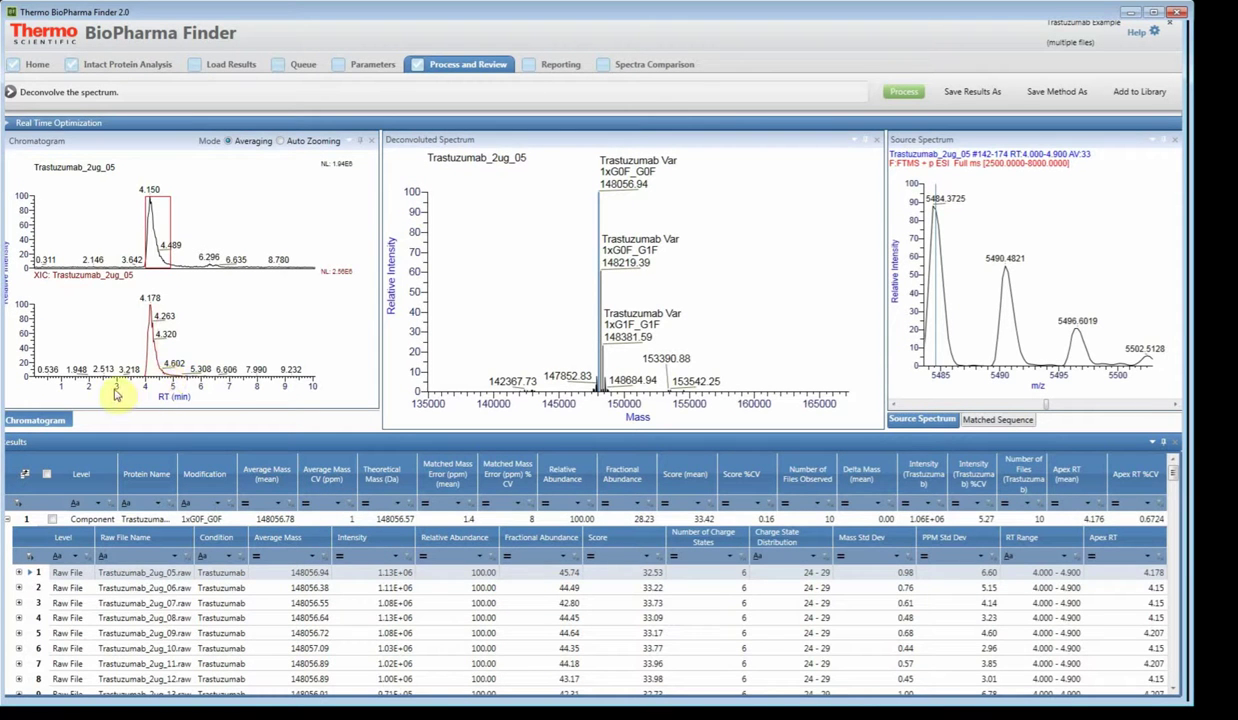
{"action": "left_click_drag", "start_coordinate": [117, 394], "coordinate": [216, 394]}
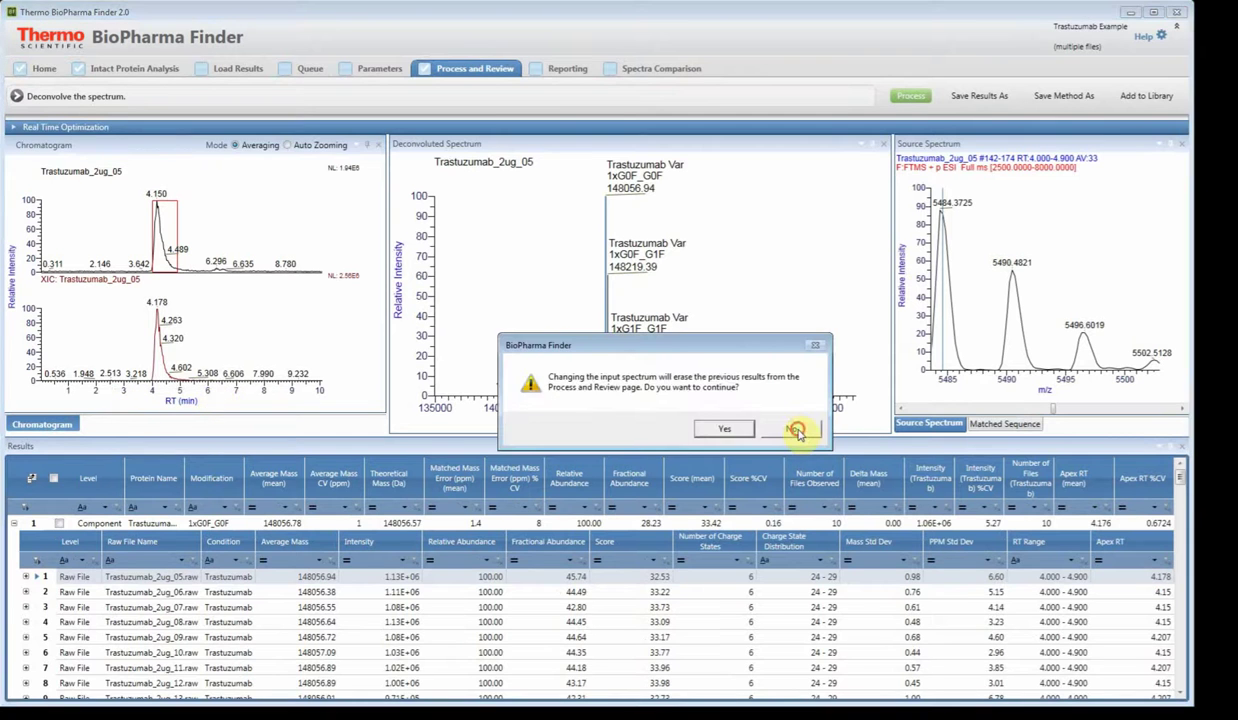
{"action": "left_click", "coordinate": [797, 430]}
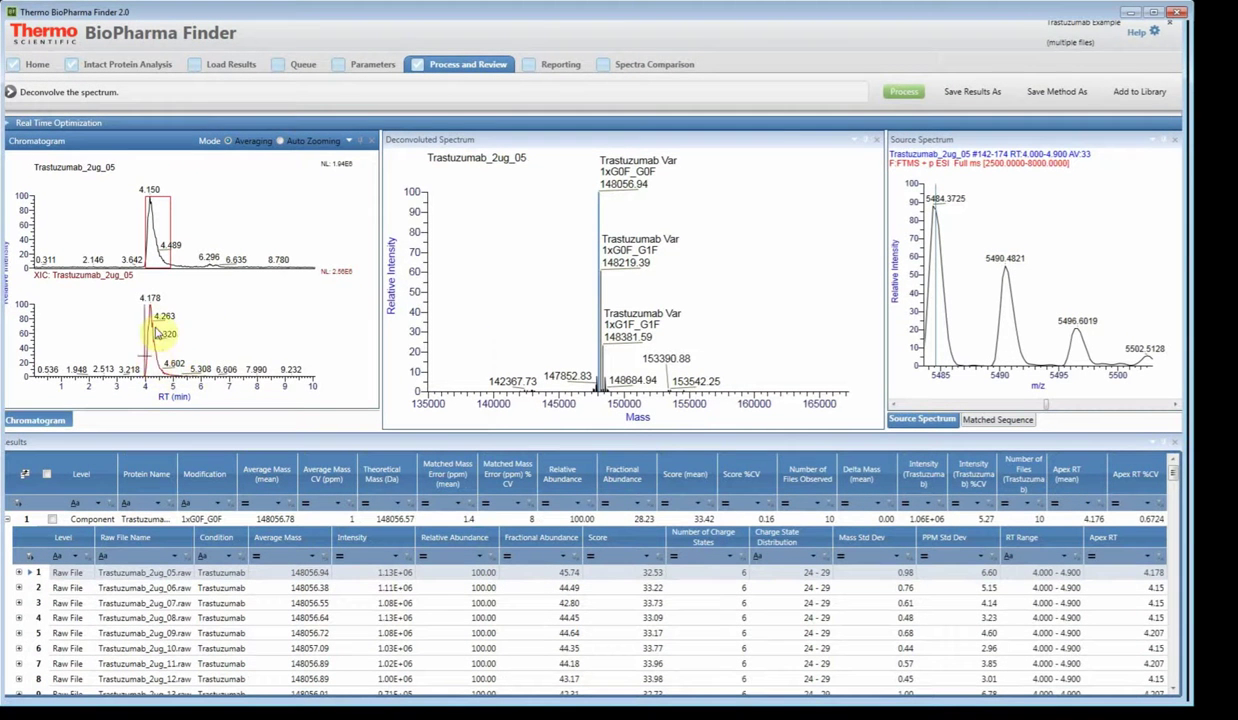
{"action": "left_click_drag", "start_coordinate": [155, 333], "coordinate": [140, 383]}
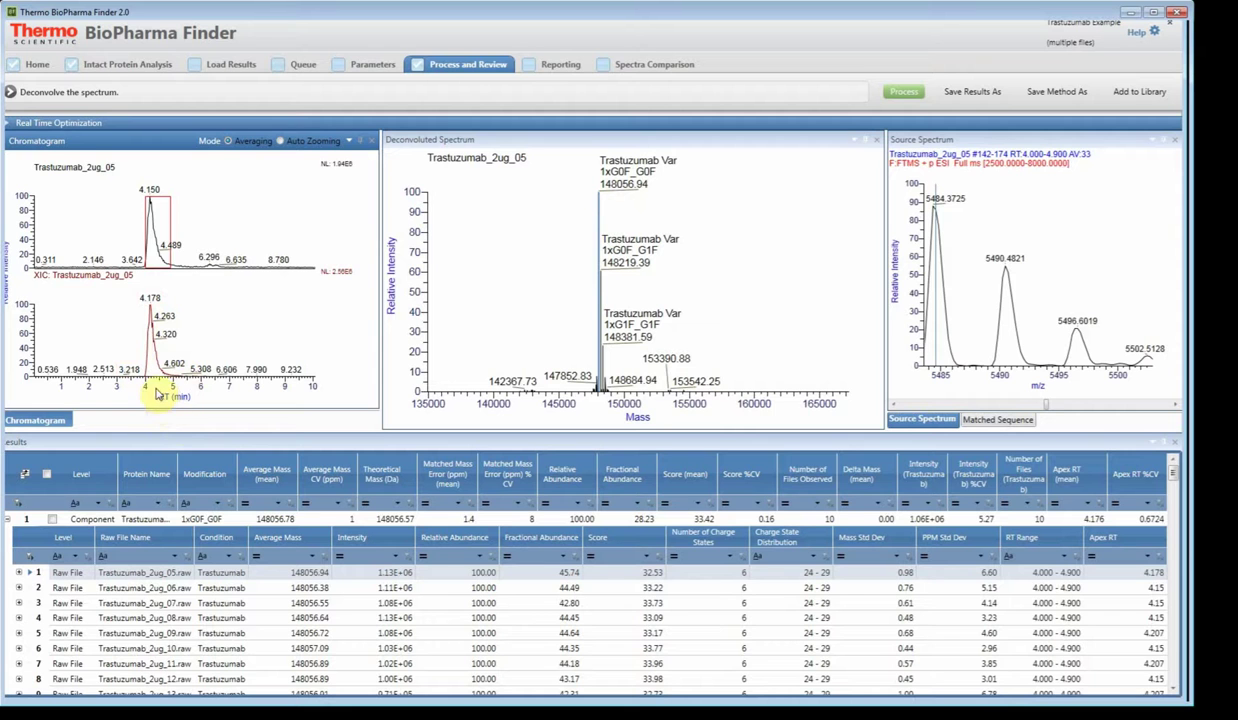
{"action": "mouse_move", "coordinate": [150, 392]}
{"action": "left_mouse_down"}
{"action": "mouse_move", "coordinate": [166, 348]}
{"action": "mouse_move", "coordinate": [124, 359]}
{"action": "mouse_move", "coordinate": [166, 353]}
{"action": "mouse_move", "coordinate": [178, 366]}
{"action": "mouse_move", "coordinate": [139, 362]}
{"action": "left_mouse_up"}
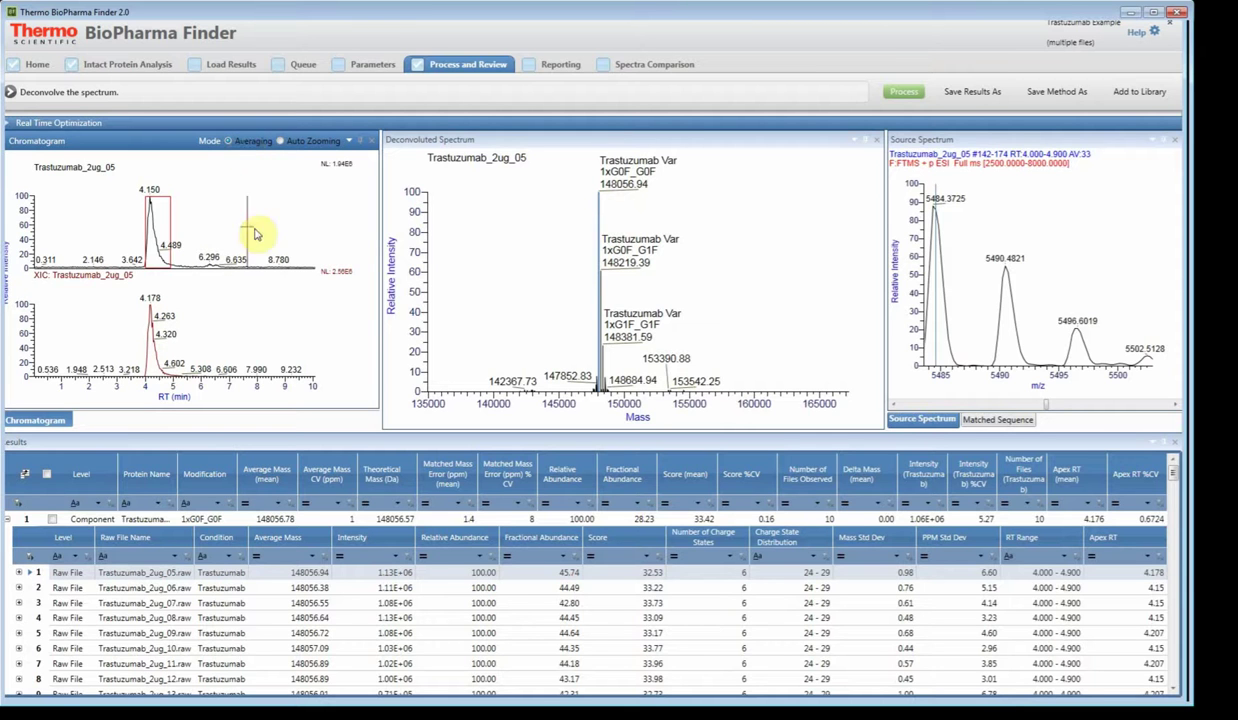
- Switch the chromatogram to Auto Zooming mode, examine the peak around 4 minutes and restore the full retention time range
{"action": "left_click", "coordinate": [290, 143]}
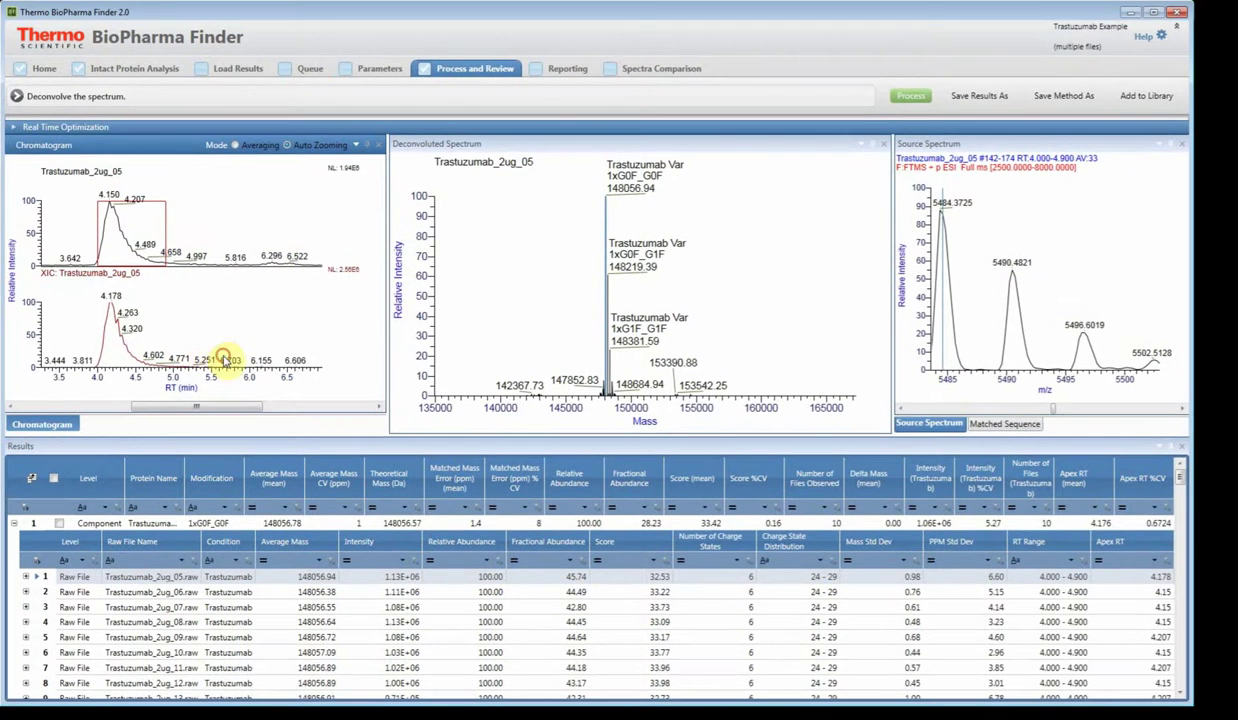
{"action": "double_click", "coordinate": [225, 358]}
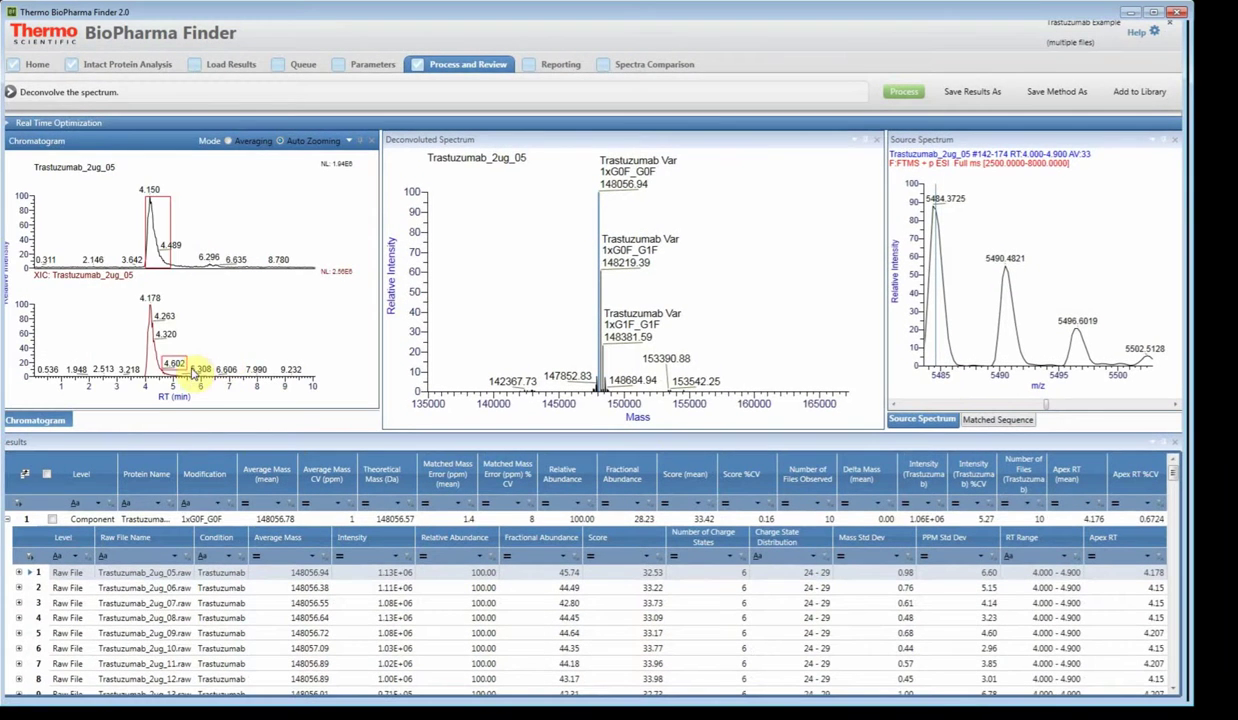
- Collapse the 1xG0F_G0F component, select unidentified component 5 and examine its peak in the deconvoluted spectra, restoring the full mass range
{"action": "left_click", "coordinate": [10, 521]}
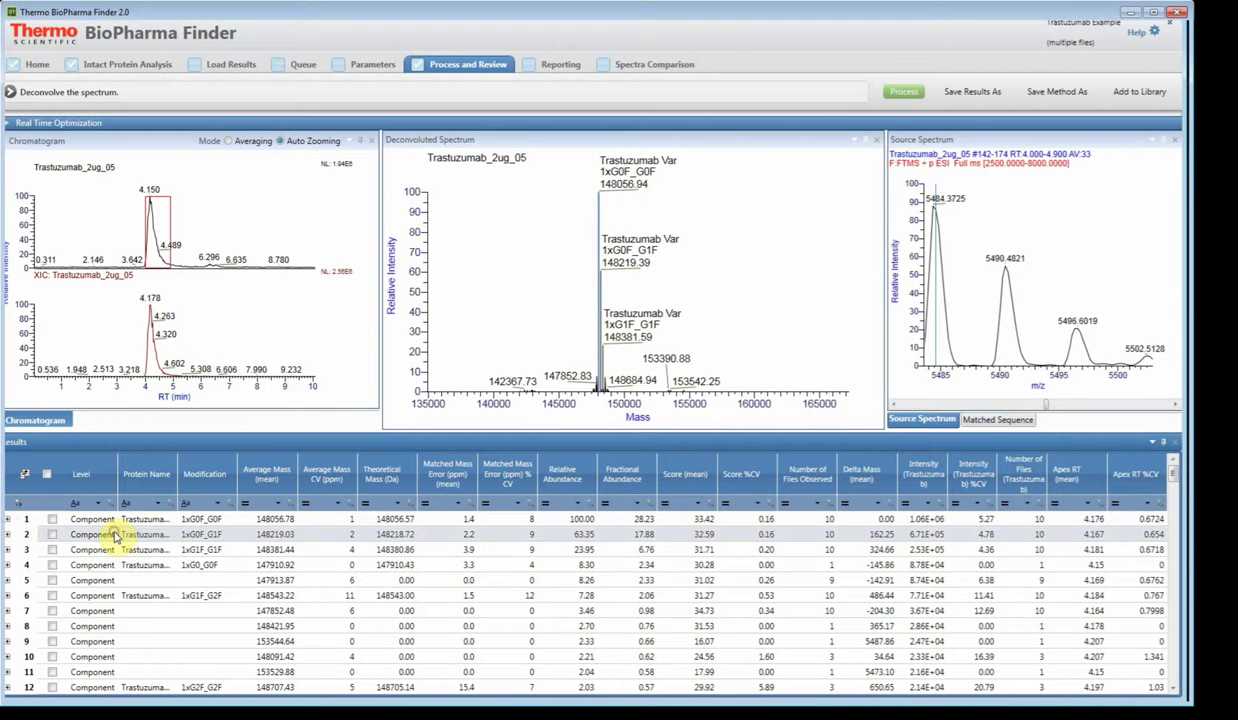
{"action": "left_click", "coordinate": [115, 535]}
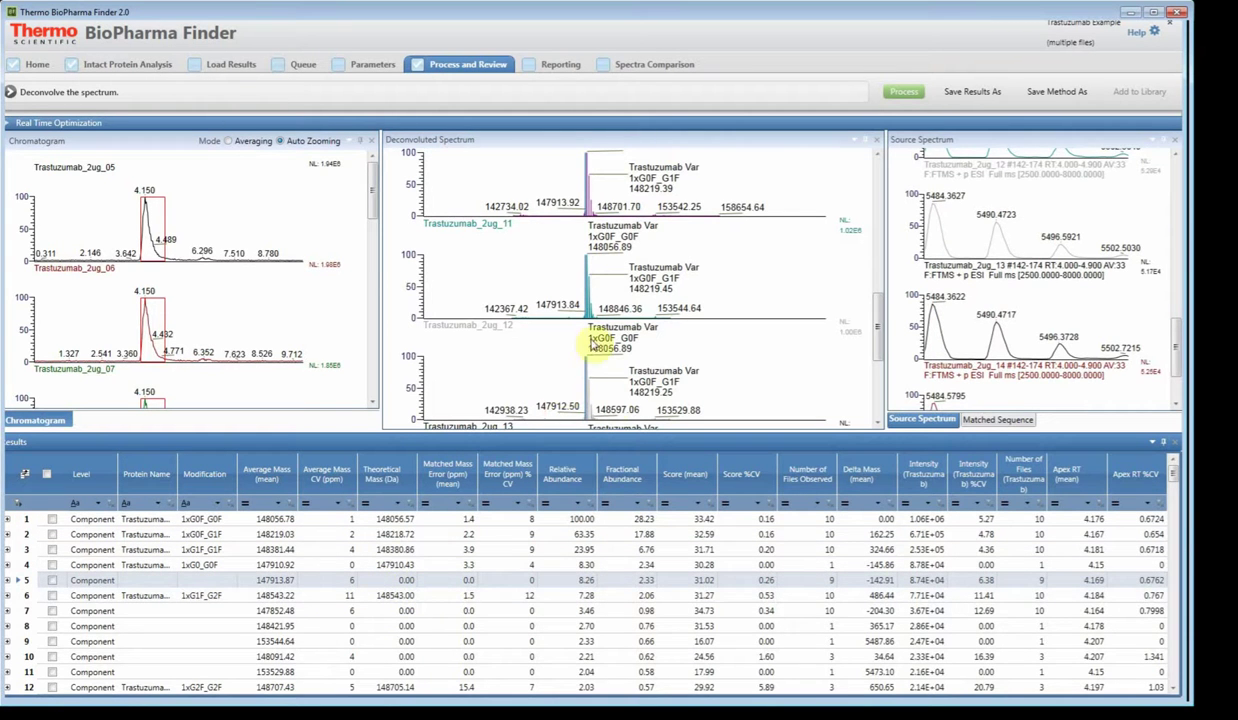
{"action": "left_click", "coordinate": [620, 430]}
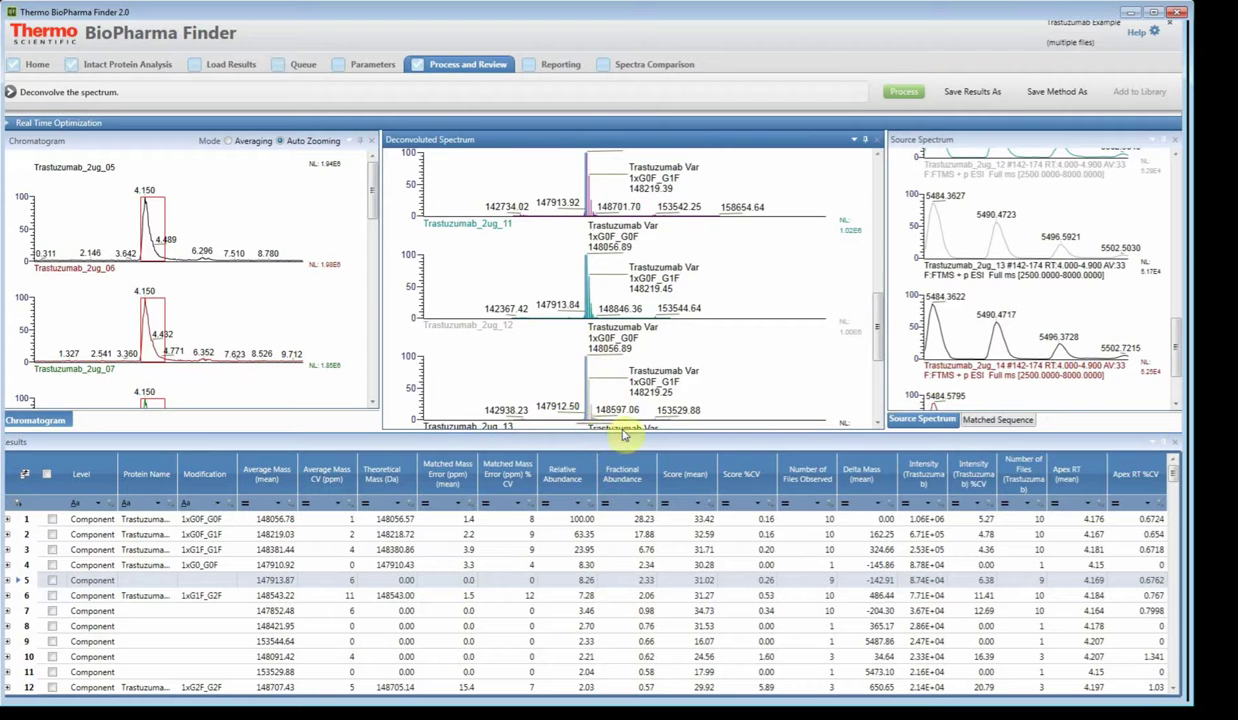
{"action": "left_click_drag", "start_coordinate": [620, 432], "coordinate": [483, 414]}
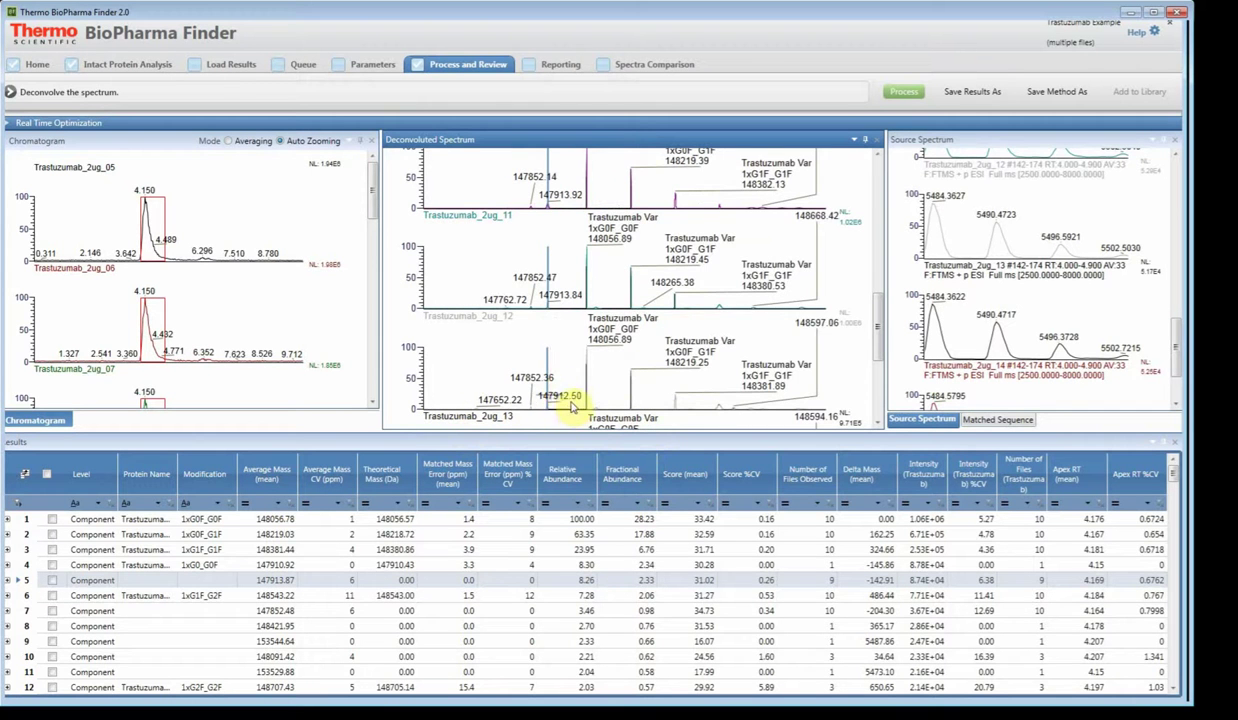
{"action": "left_click", "coordinate": [570, 405]}
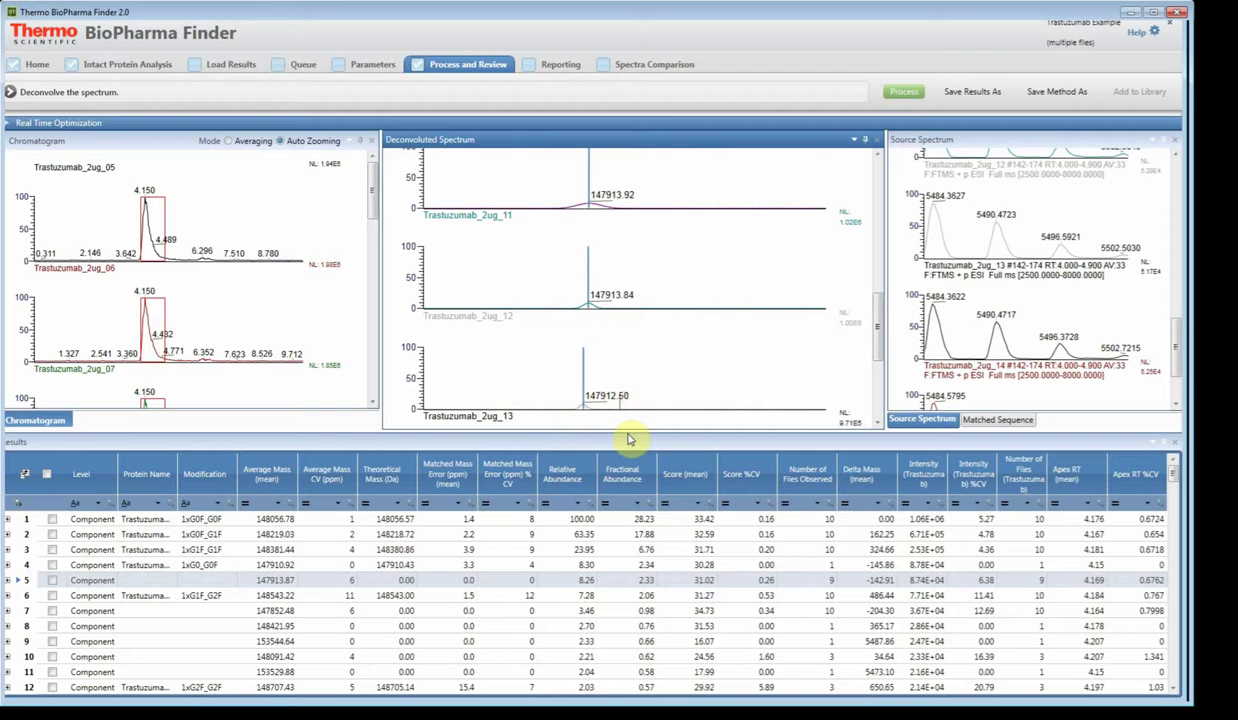
{"action": "left_click", "coordinate": [647, 361]}
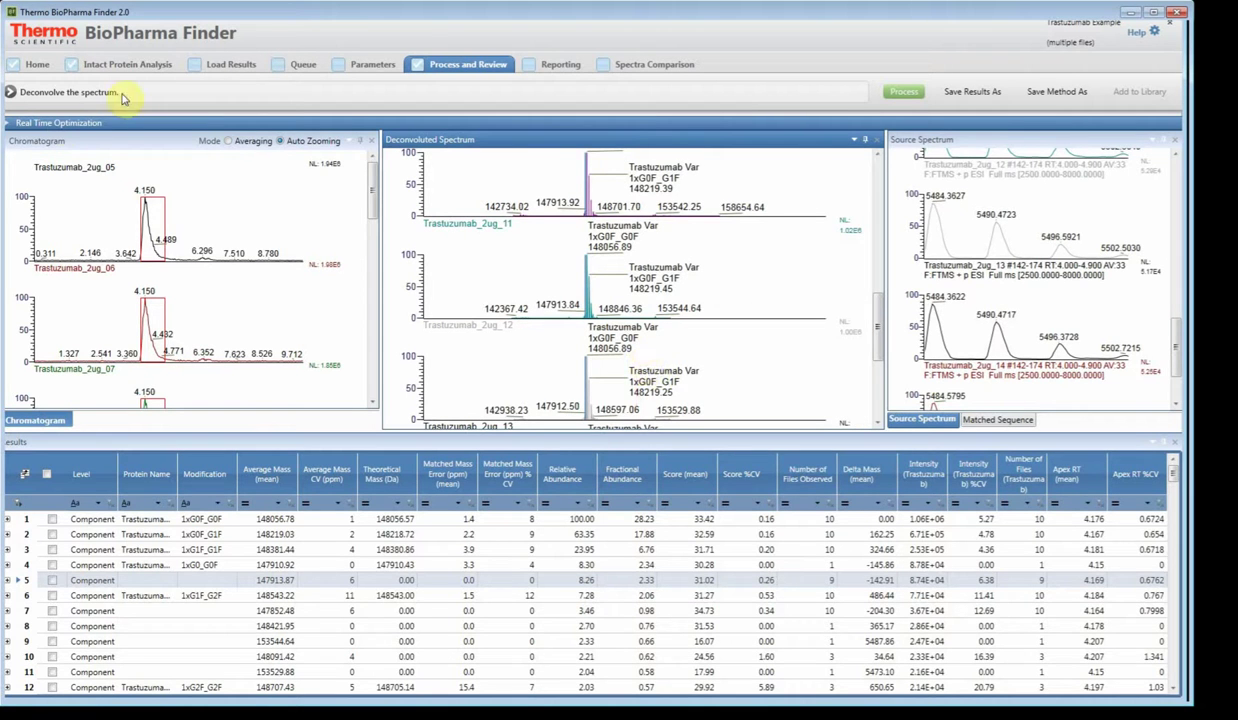
- Set the sequence matching mass tolerance to 25 ppm in the identification settings and reprocess the raw files
{"action": "left_click", "coordinate": [59, 124]}
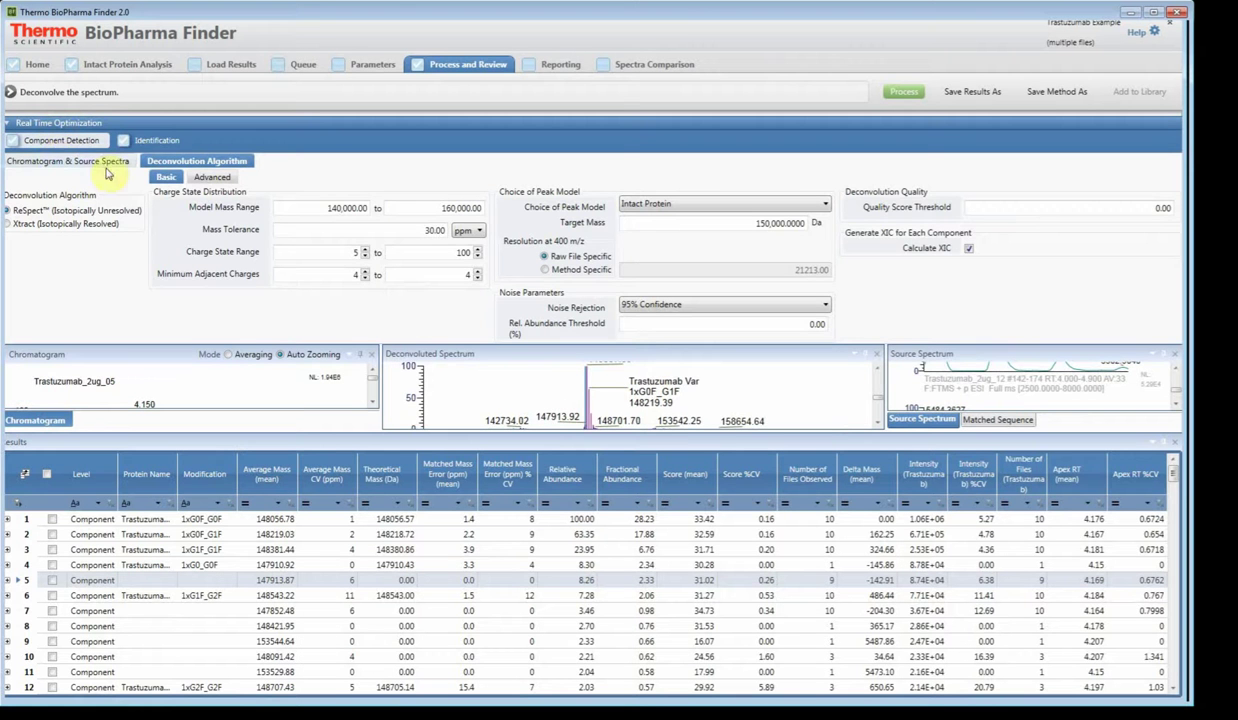
{"action": "left_click", "coordinate": [151, 142]}
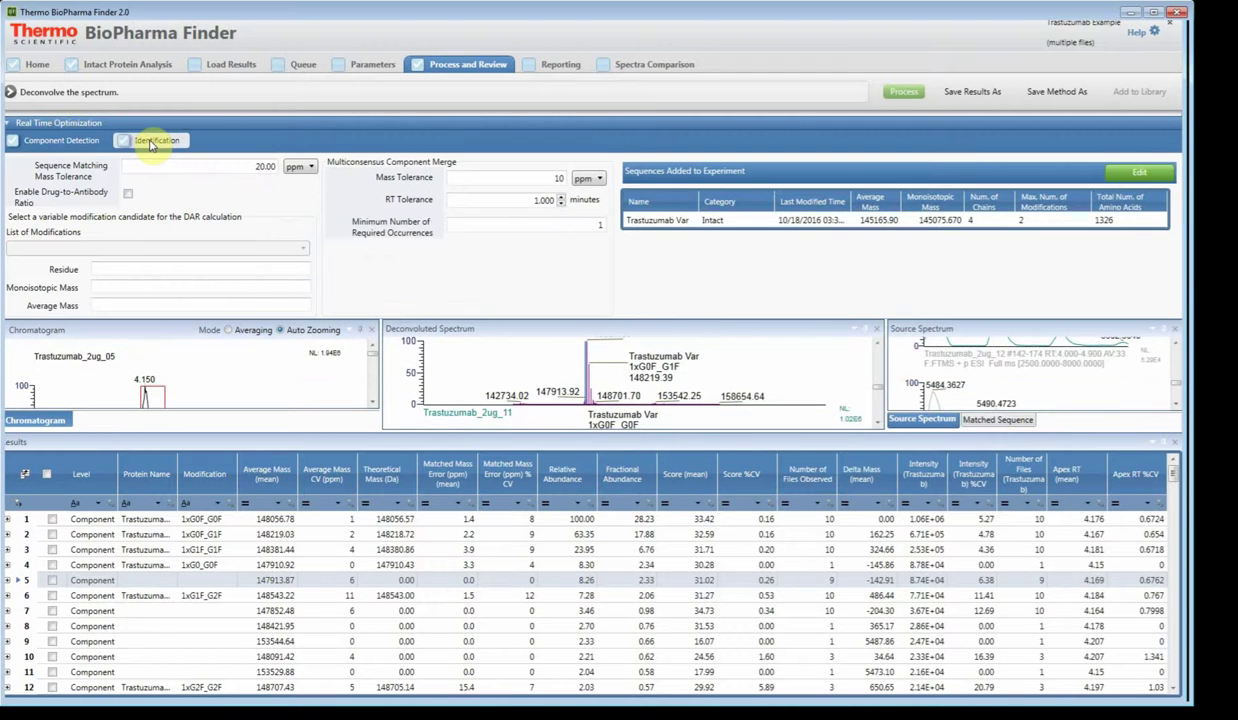
{"action": "double_click", "coordinate": [266, 172]}
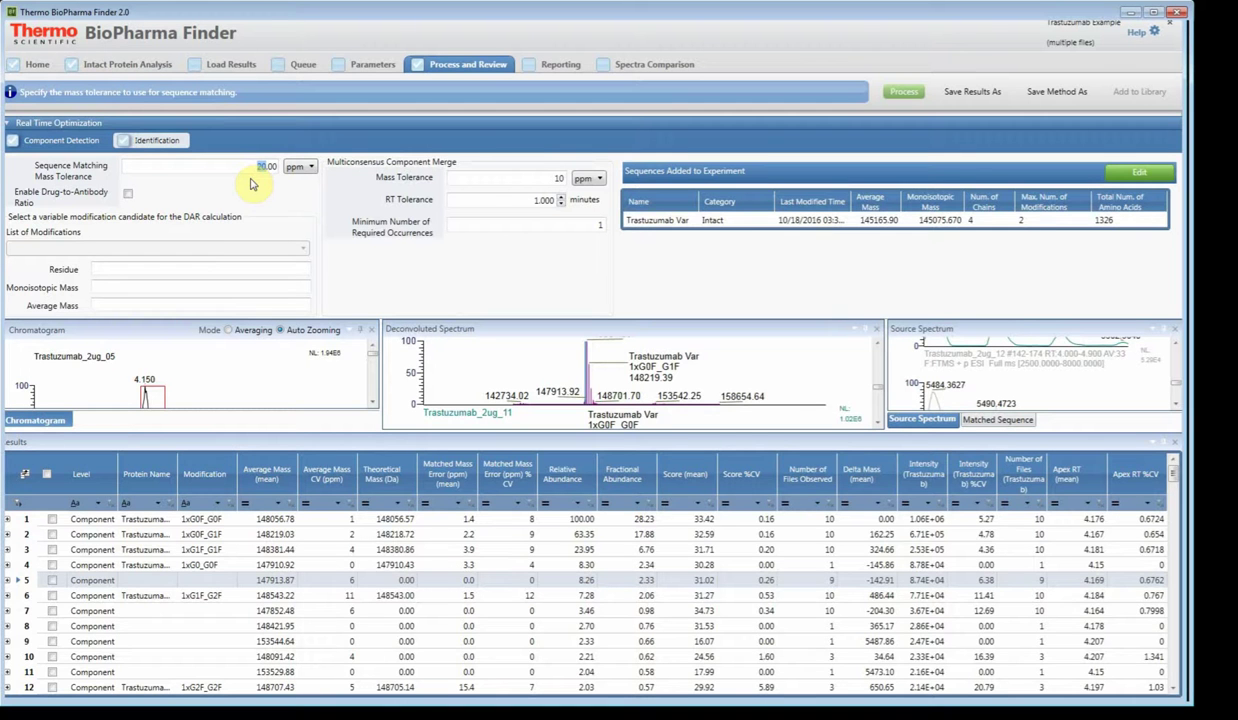
{"action": "type", "text": "25"}
{"action": "left_click", "coordinate": [895, 91]}
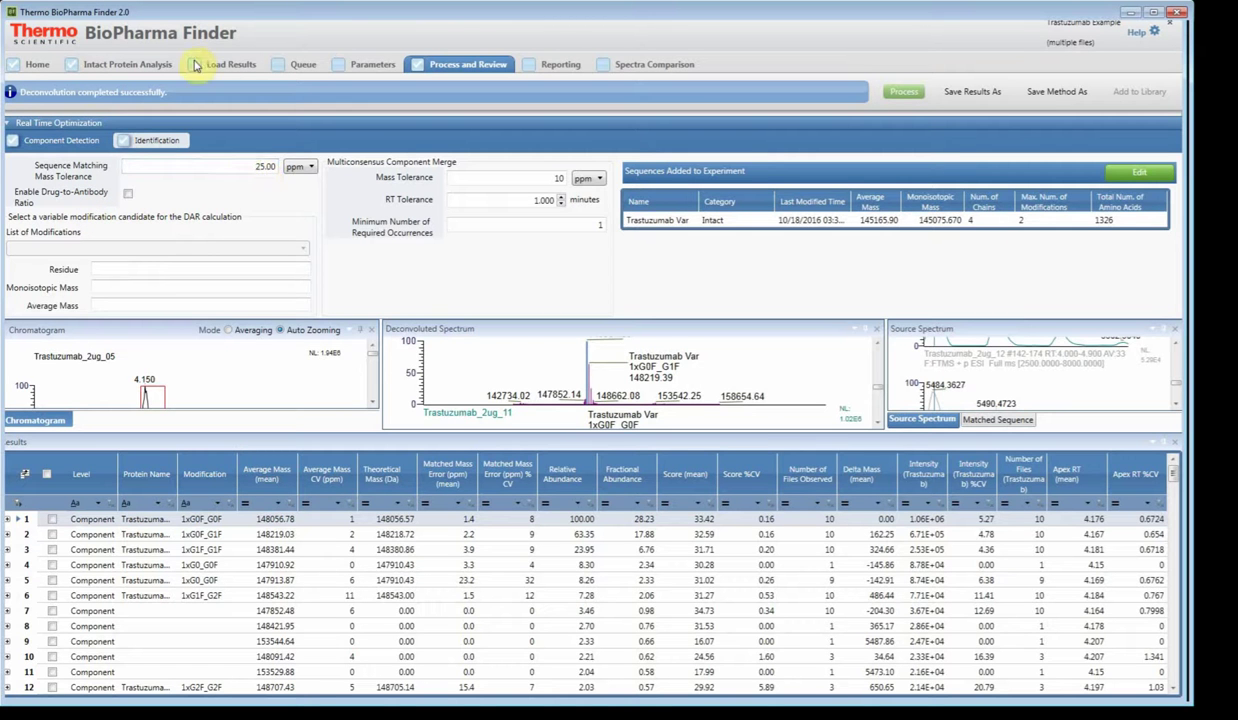
- Expand the 1xG0F_G0F component, select Trastuzumab_2ug_07.raw and examine its deconvoluted spectrum between about 146,700 and 150,700 mass
{"action": "left_click", "coordinate": [153, 124]}
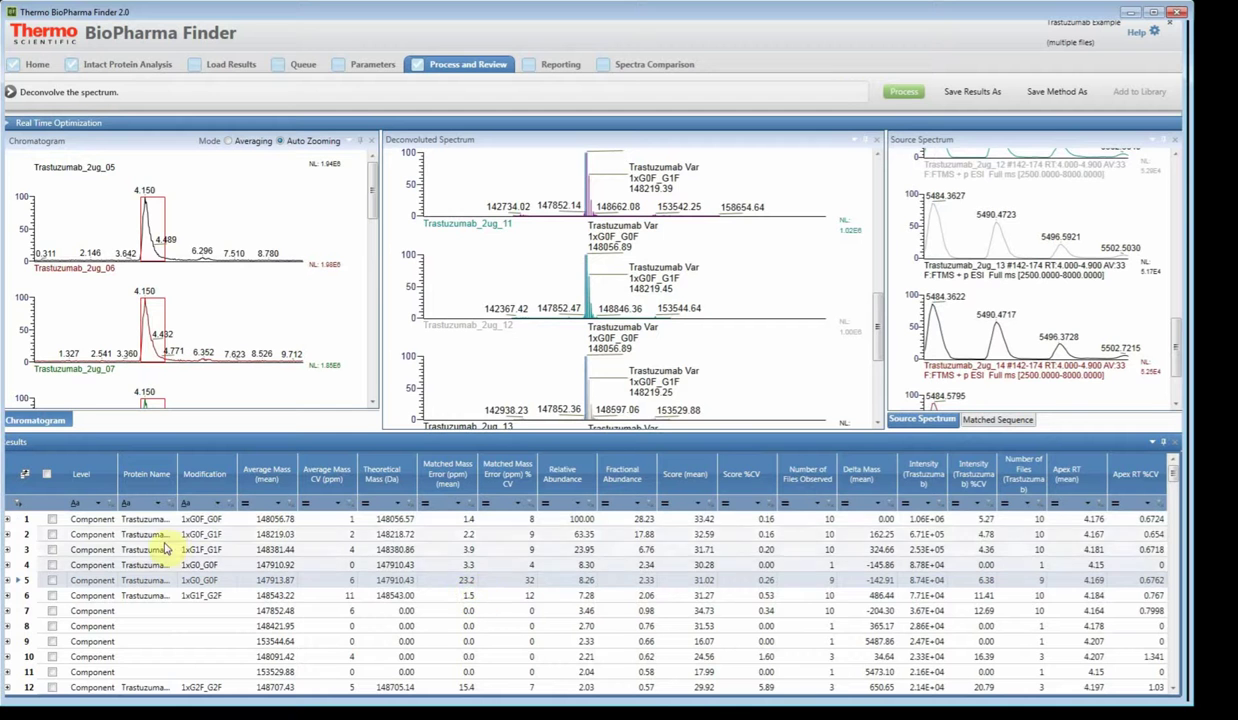
{"action": "left_click", "coordinate": [140, 519]}
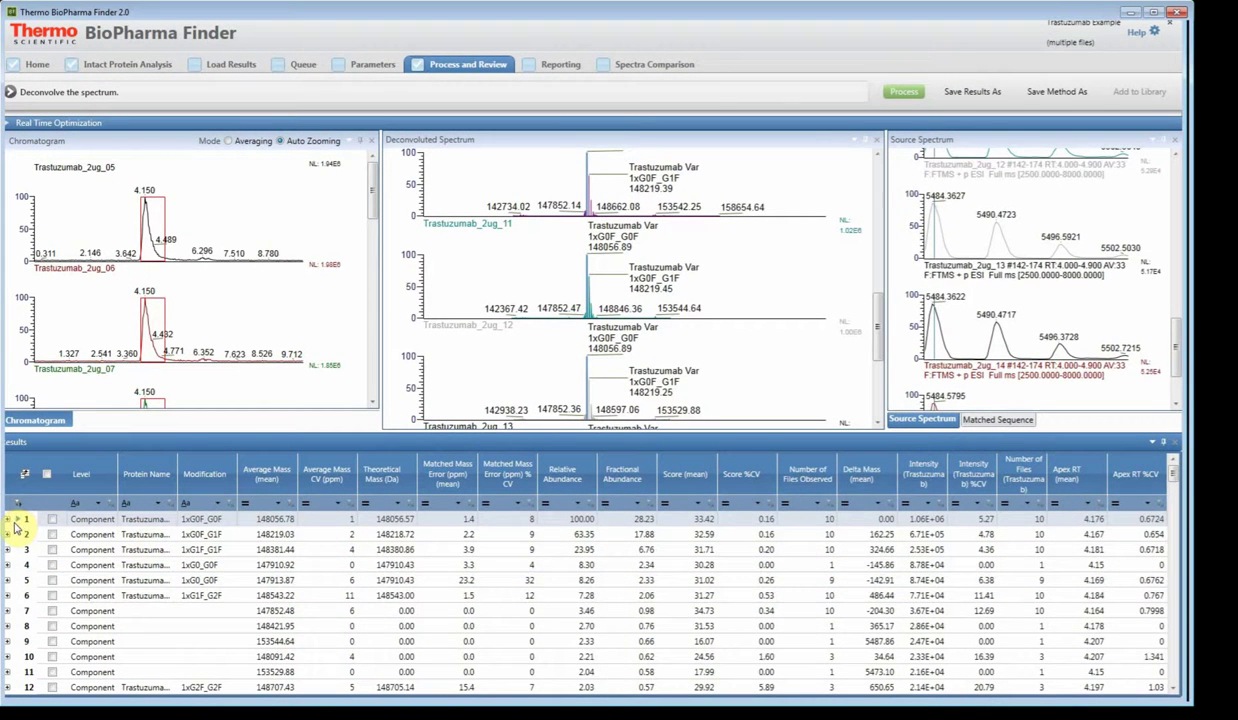
{"action": "left_click", "coordinate": [12, 519]}
{"action": "left_click", "coordinate": [135, 603]}
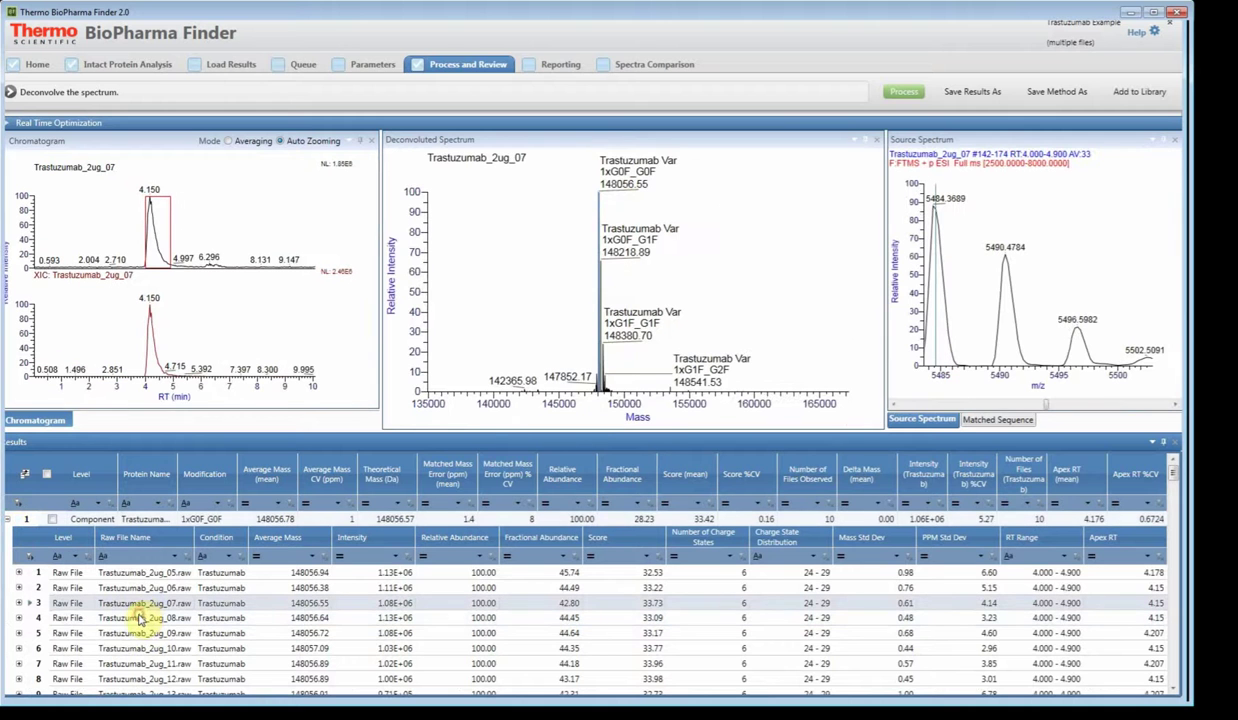
{"action": "left_click", "coordinate": [588, 396]}
{"action": "left_click_drag", "start_coordinate": [592, 408], "coordinate": [640, 405]}
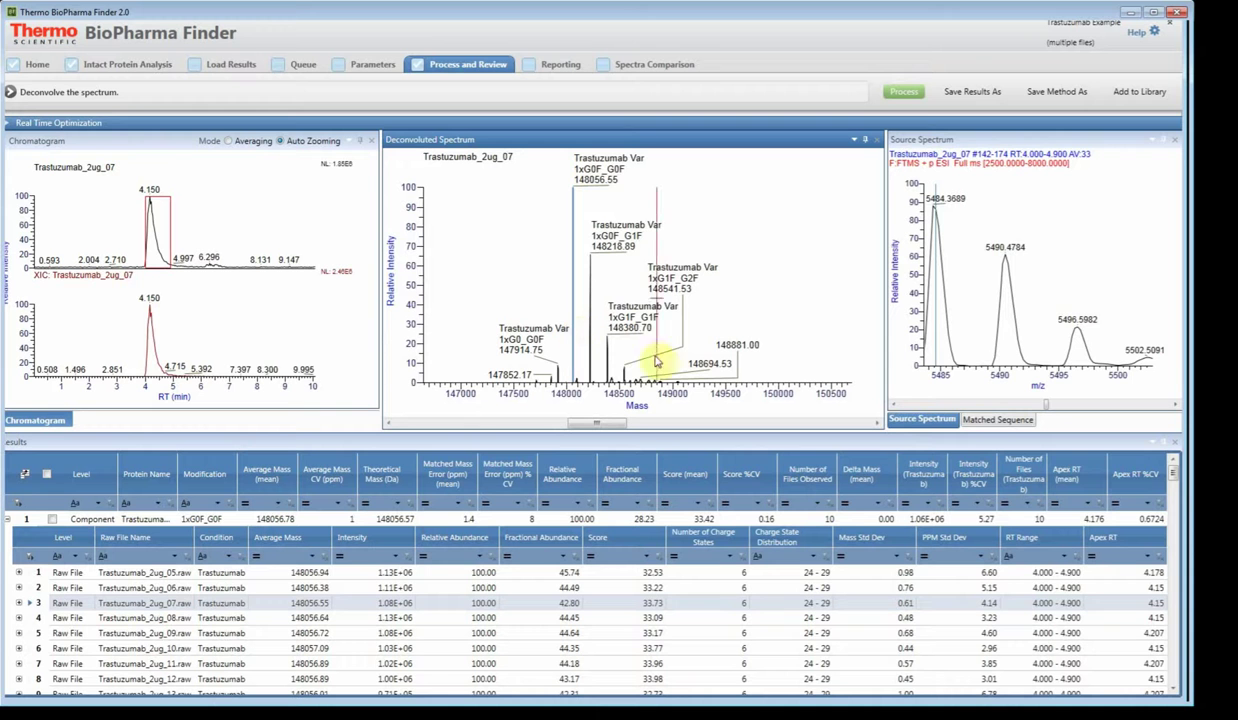
- Add the deconvoluted spectra of Trastuzumab_2ug_07.raw and Trastuzumab_2ug_11.raw to the library under their raw file names
{"action": "left_click", "coordinate": [1145, 92]}
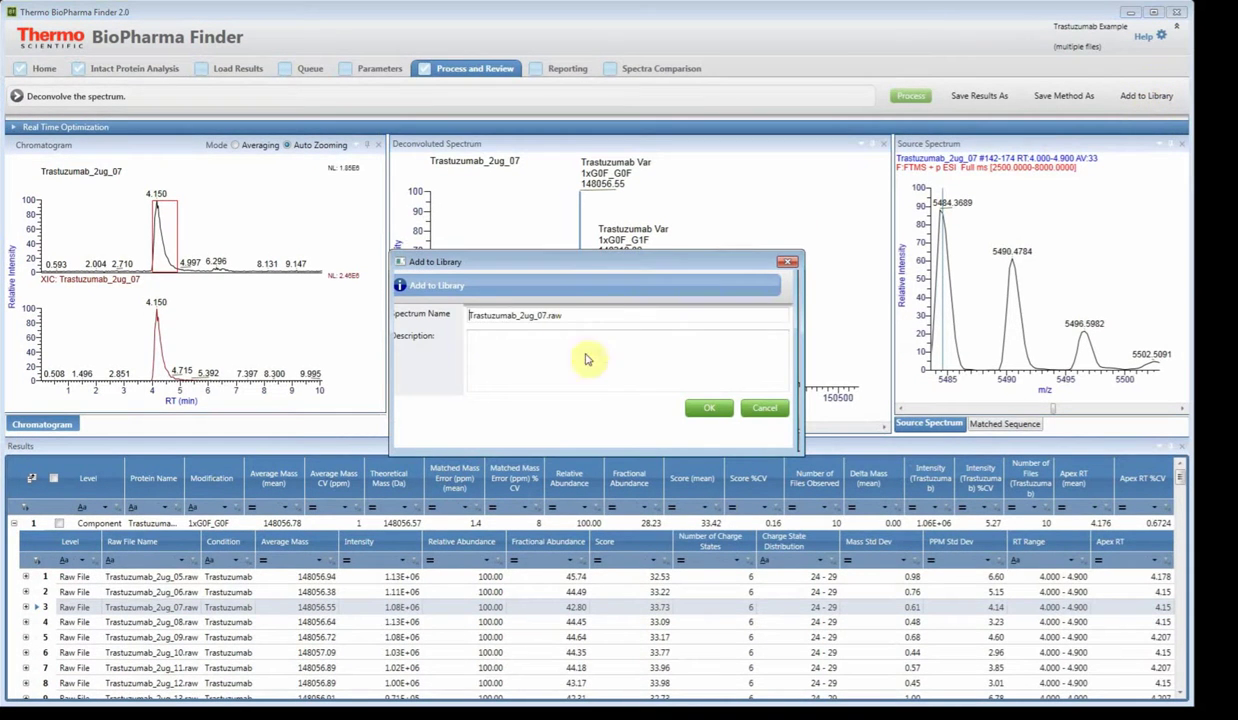
{"action": "left_click", "coordinate": [709, 408]}
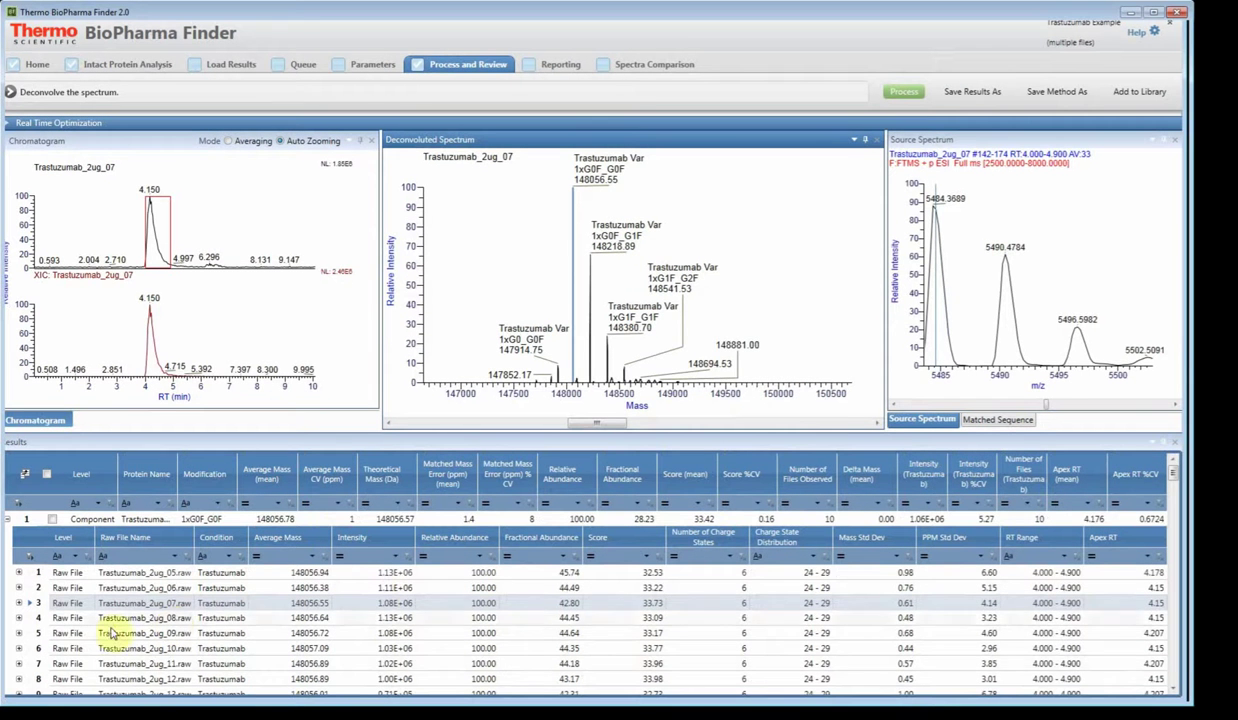
{"action": "left_click", "coordinate": [115, 668]}
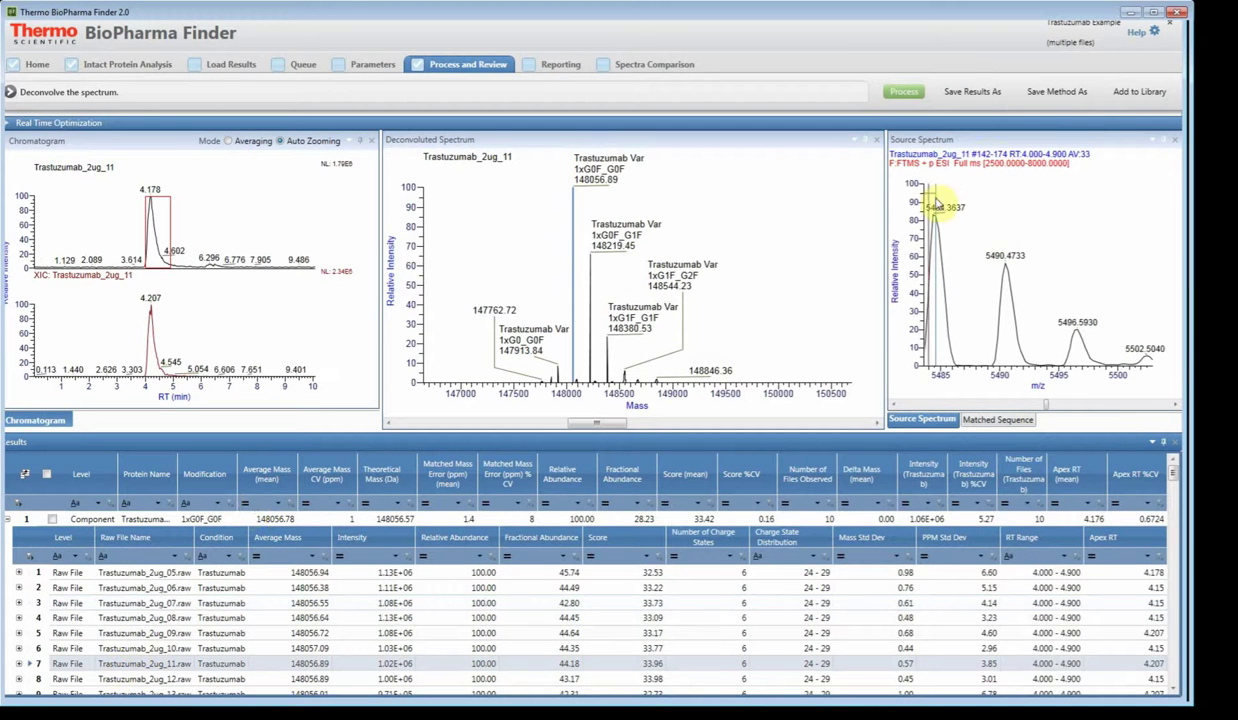
{"action": "left_click", "coordinate": [1120, 92]}
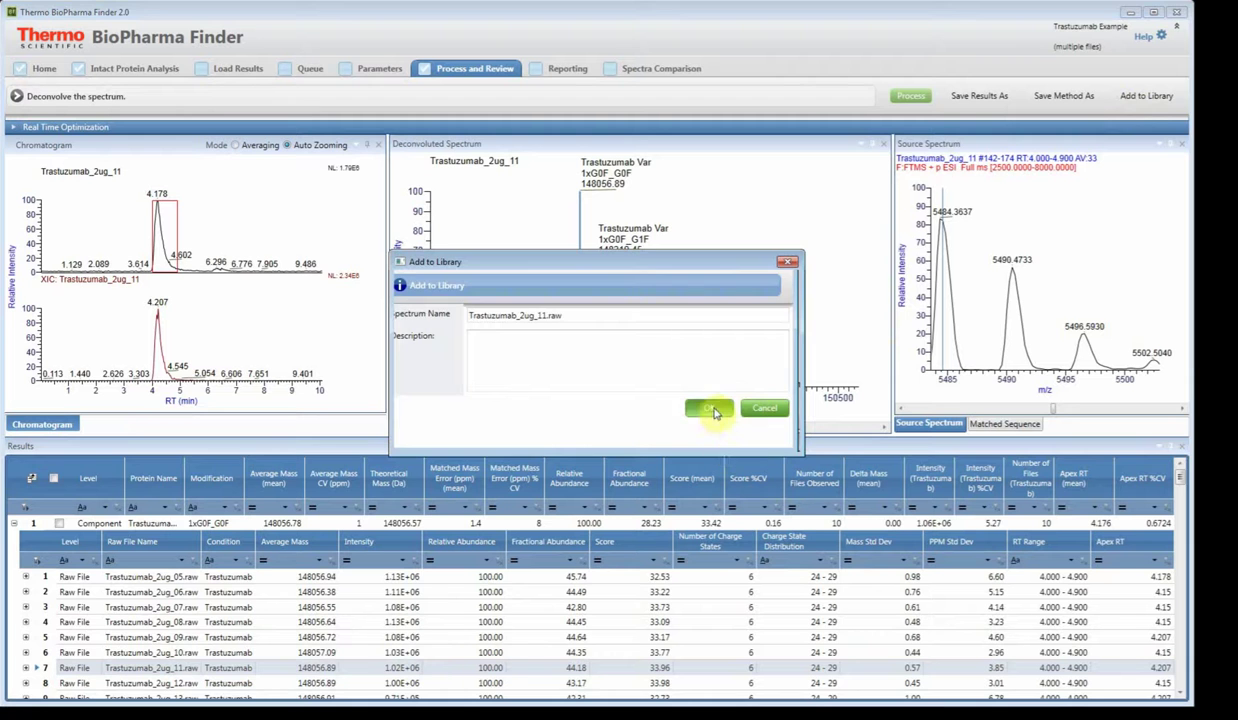
{"action": "left_click", "coordinate": [710, 409]}
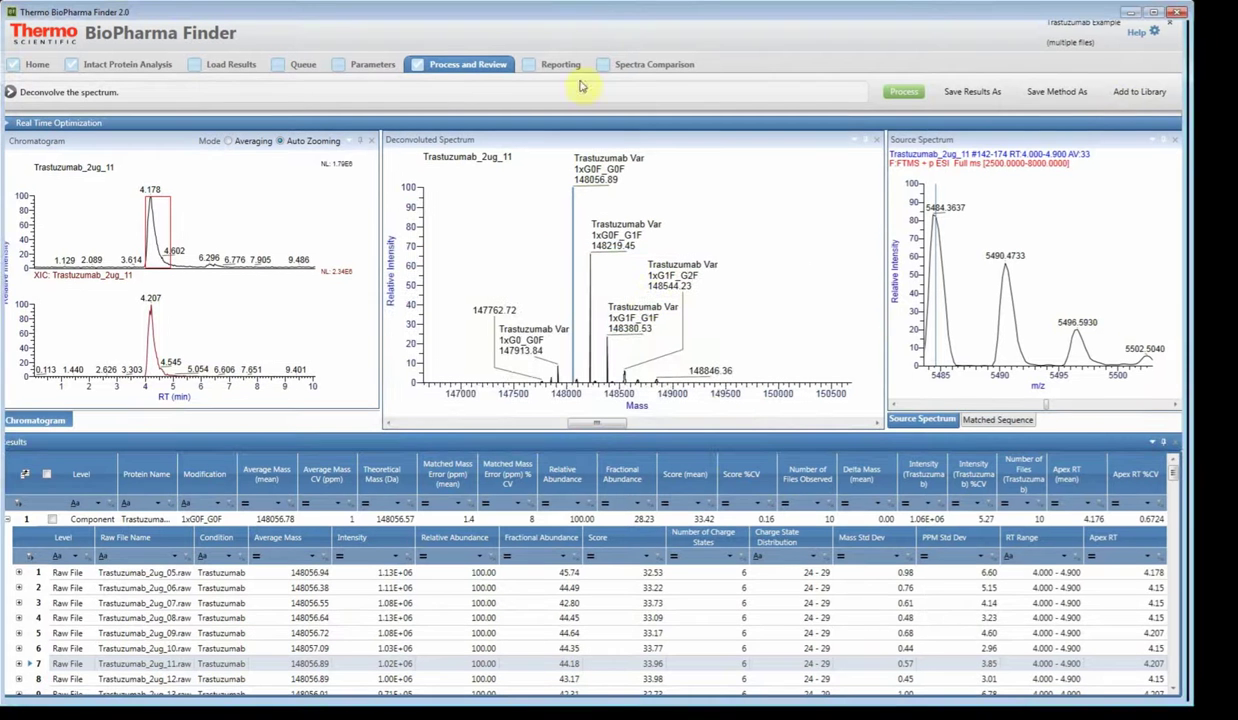
- Compare the library spectra Trastuzumab_2ug_11.raw and Trastuzumab_2ug_07.raw in a mirror plot, examining masses from about 147,450 to 149,350
{"action": "left_click", "coordinate": [654, 64]}
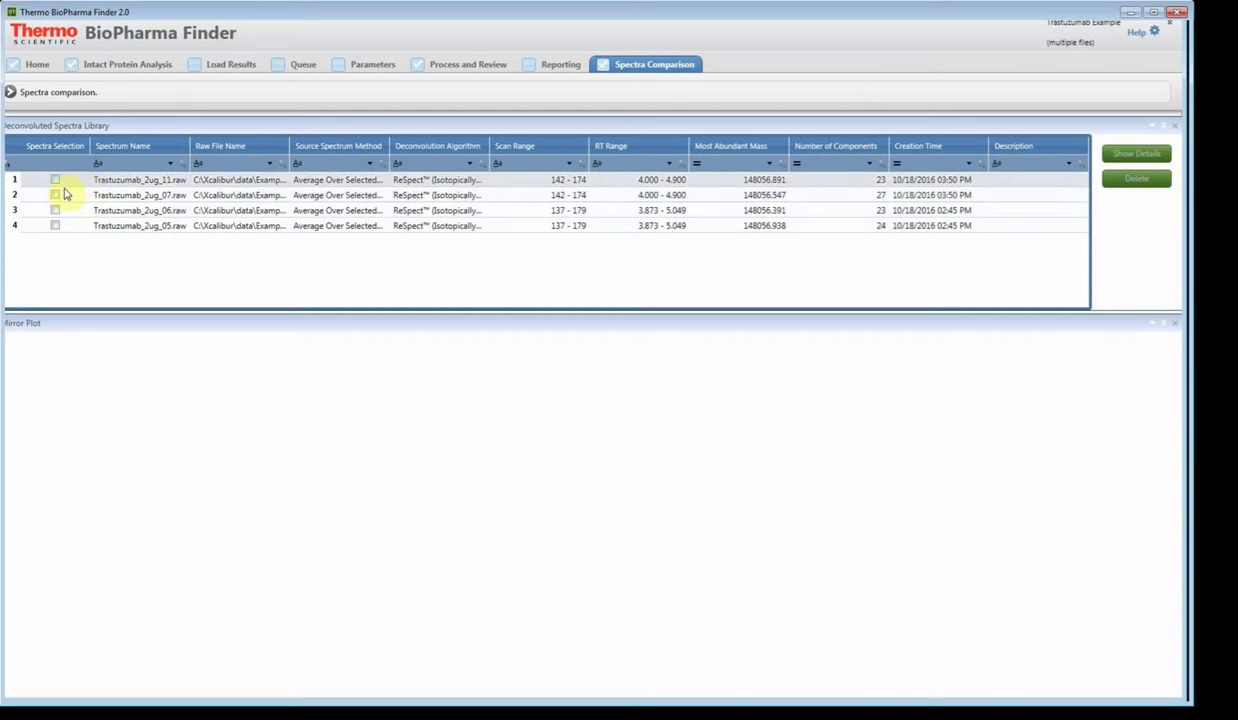
{"action": "left_click", "coordinate": [63, 191]}
{"action": "left_click", "coordinate": [60, 183]}
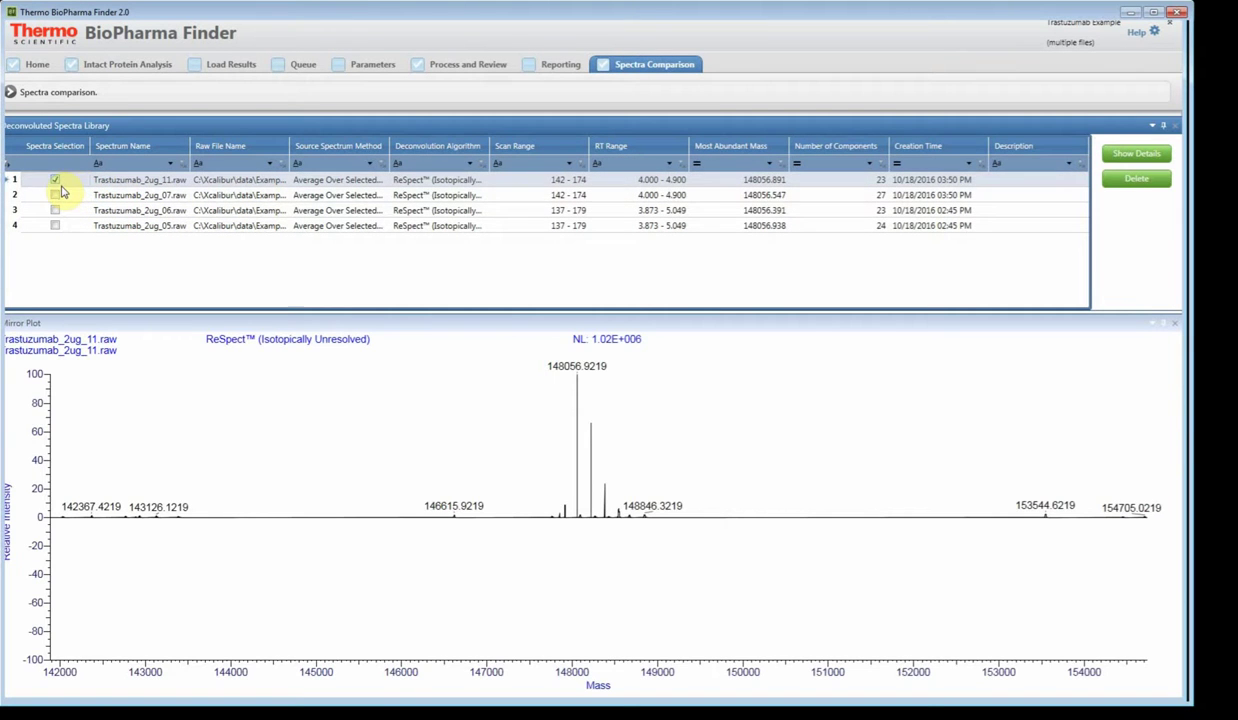
{"action": "left_click", "coordinate": [57, 196]}
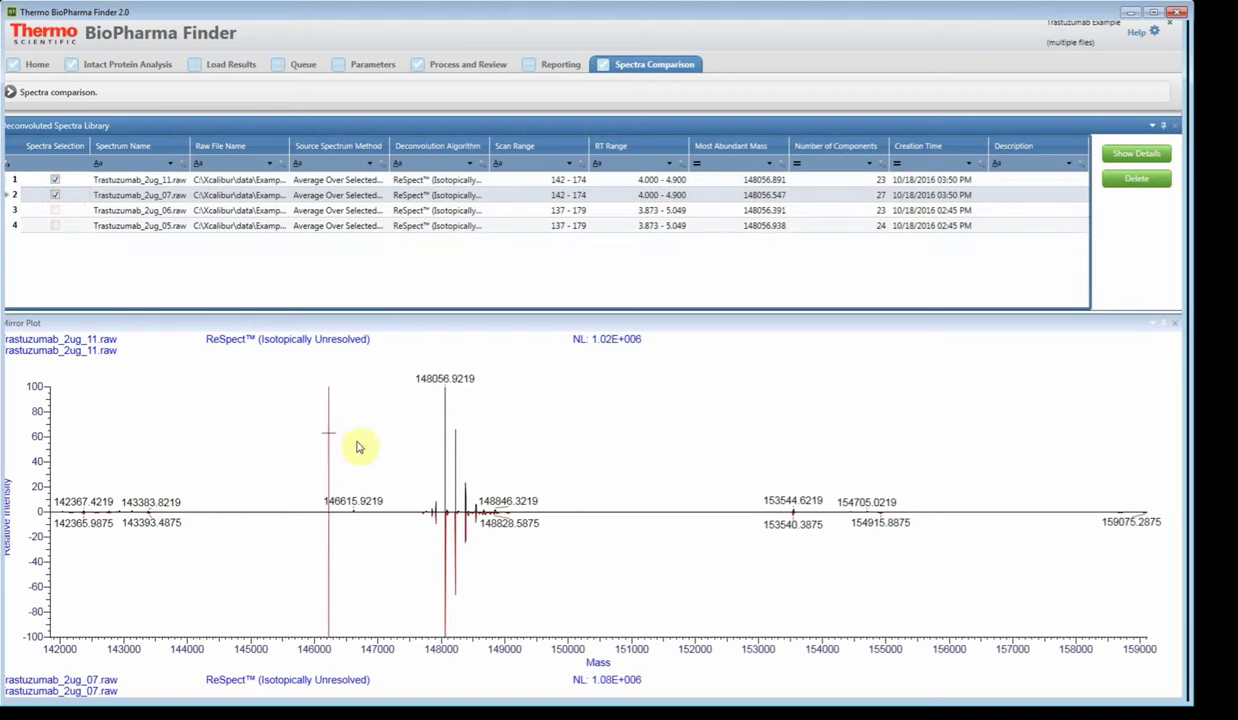
{"action": "left_click", "coordinate": [413, 498]}
{"action": "left_click_drag", "start_coordinate": [413, 498], "coordinate": [539, 541]}
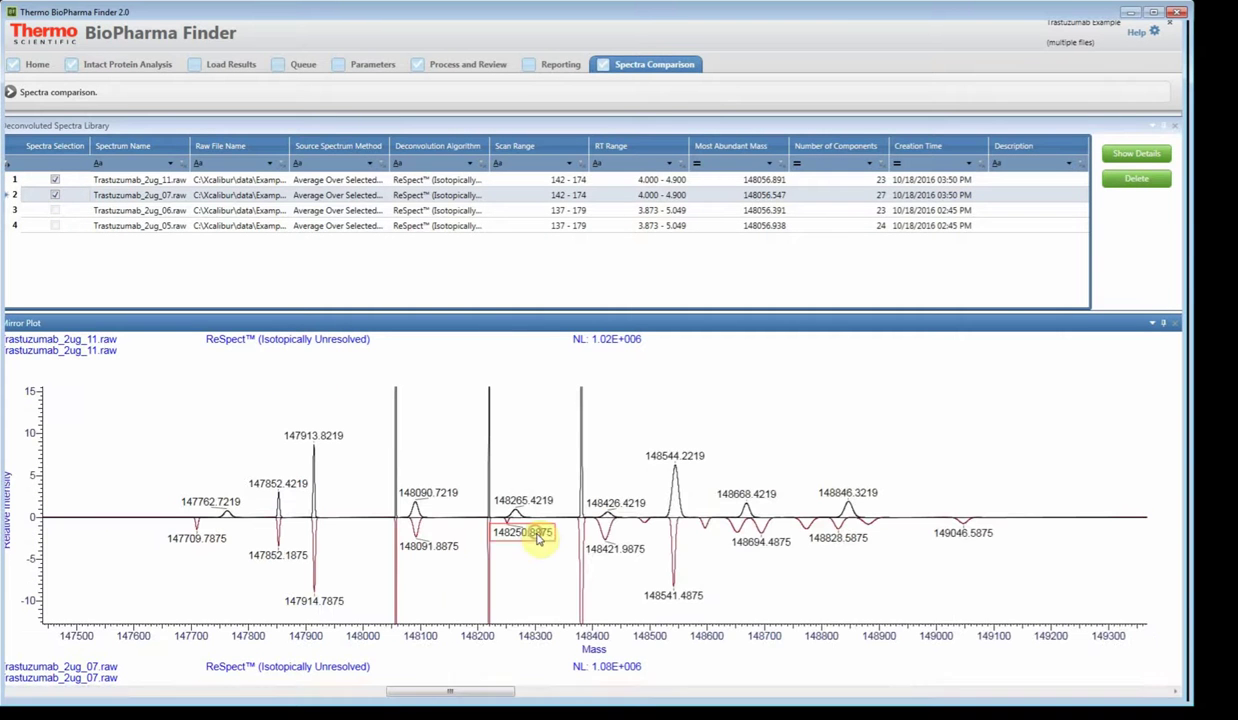
{"action": "left_click", "coordinate": [1124, 157]}
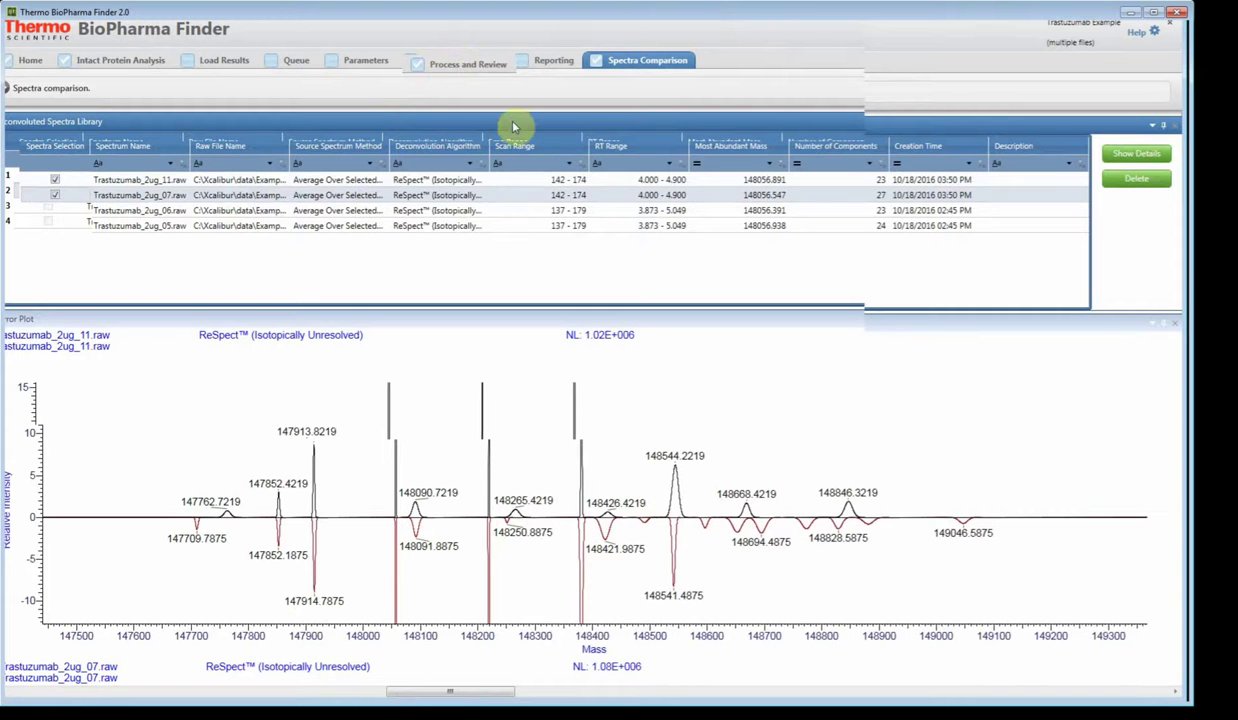
- Return to the processed results, collapse the 1xG0F_G0F component and switch the source spectra method to Sliding Windows
{"action": "left_click", "coordinate": [445, 74]}
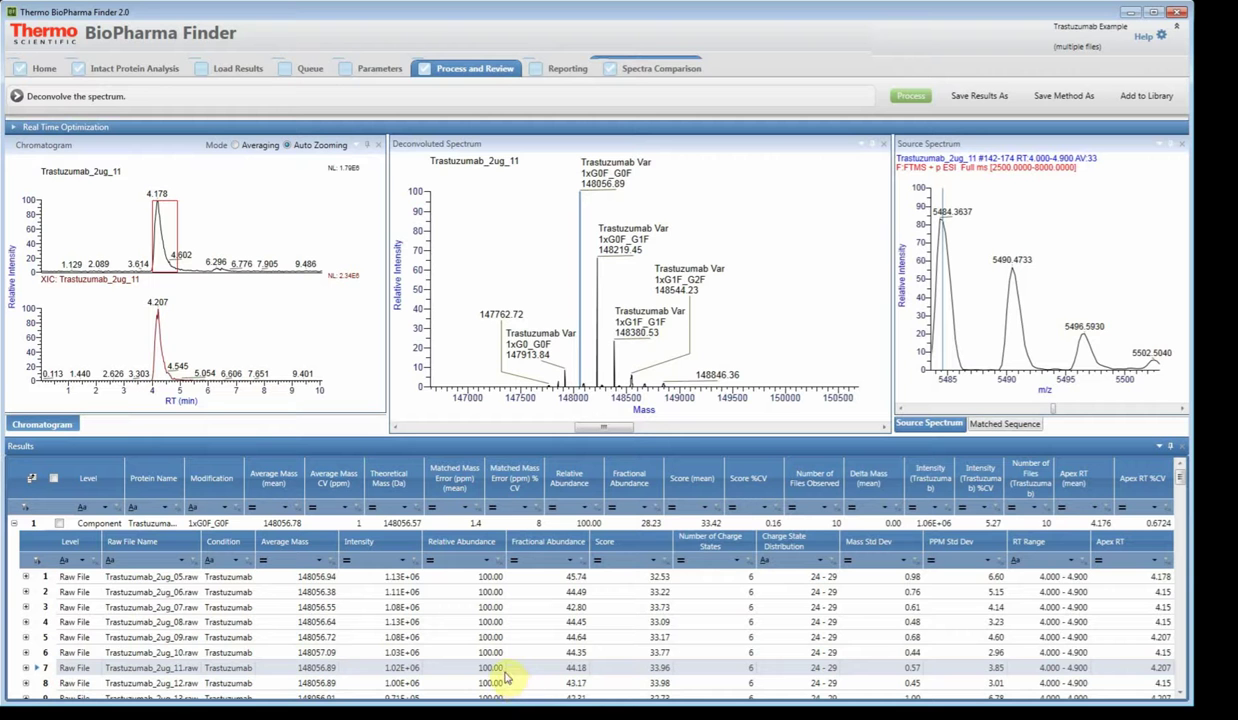
{"action": "left_click", "coordinate": [16, 526]}
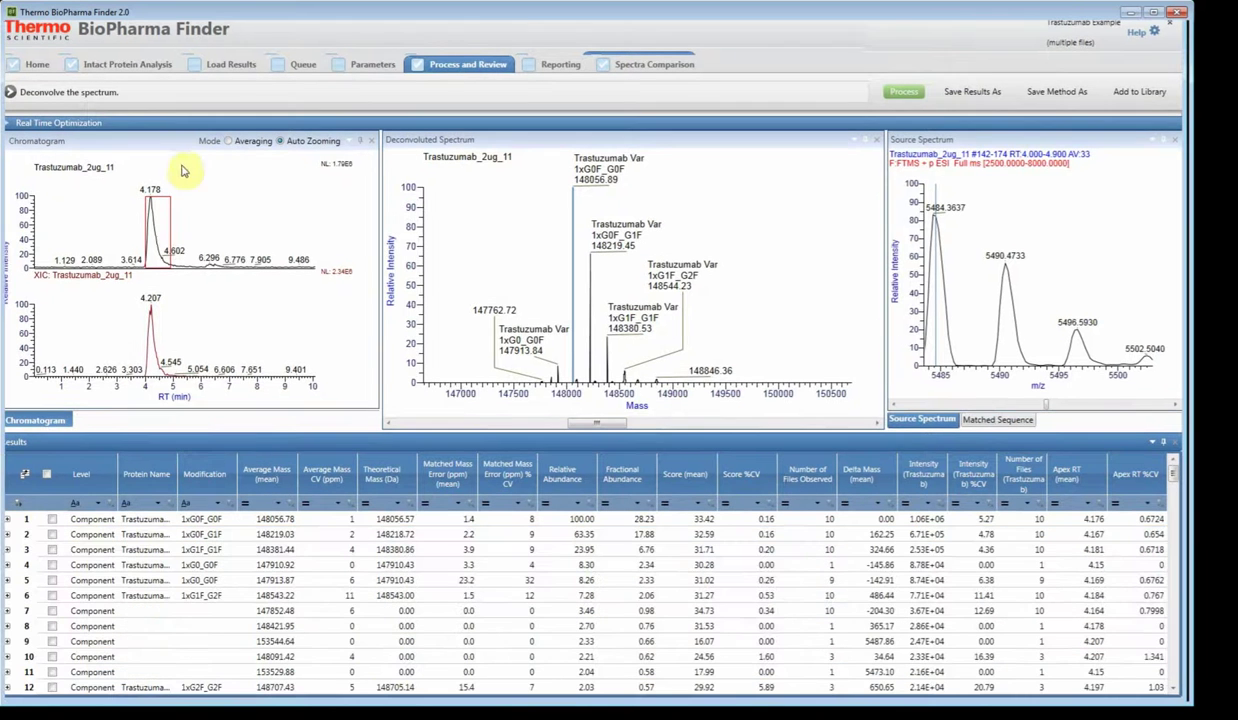
{"action": "left_click", "coordinate": [156, 130]}
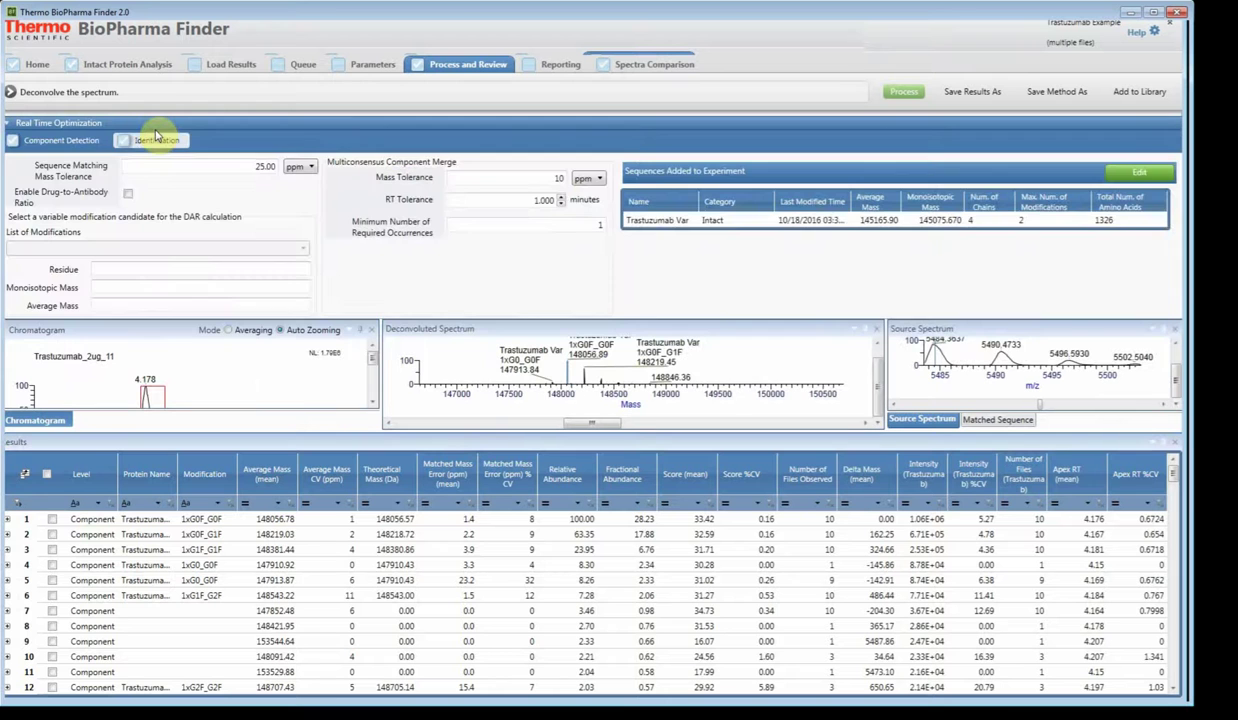
{"action": "left_click", "coordinate": [80, 143]}
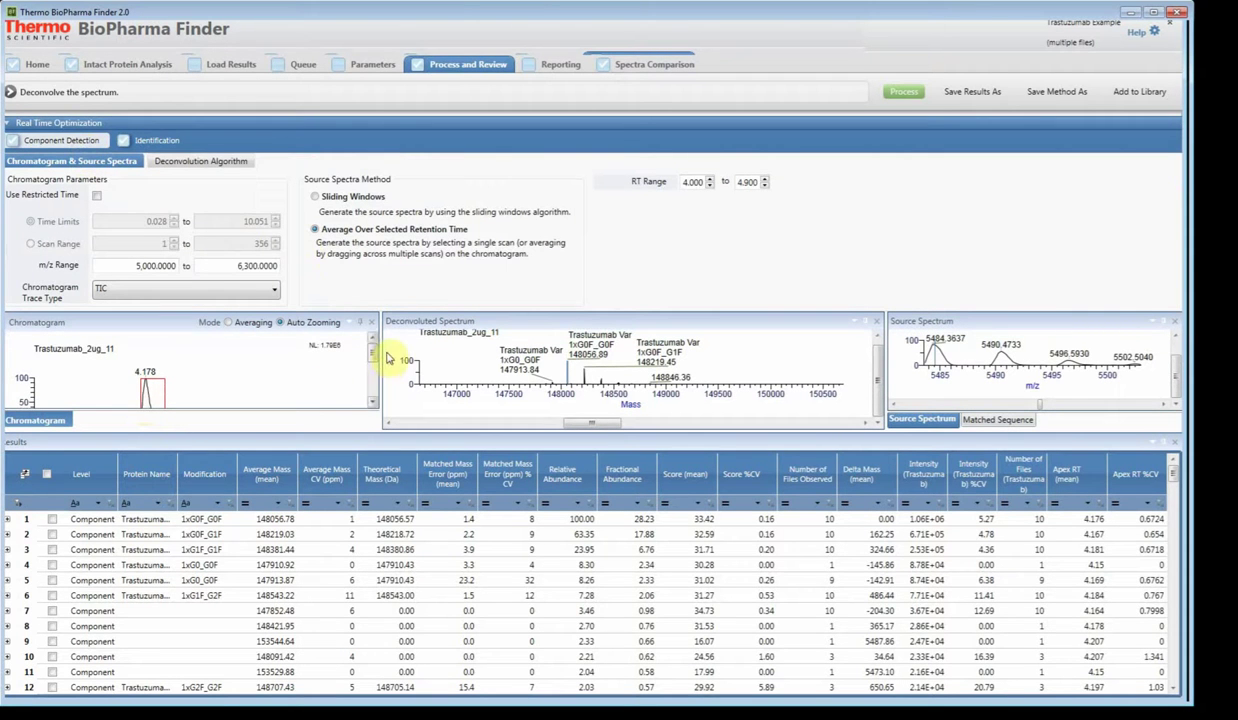
{"action": "left_click_drag", "start_coordinate": [379, 357], "coordinate": [387, 392]}
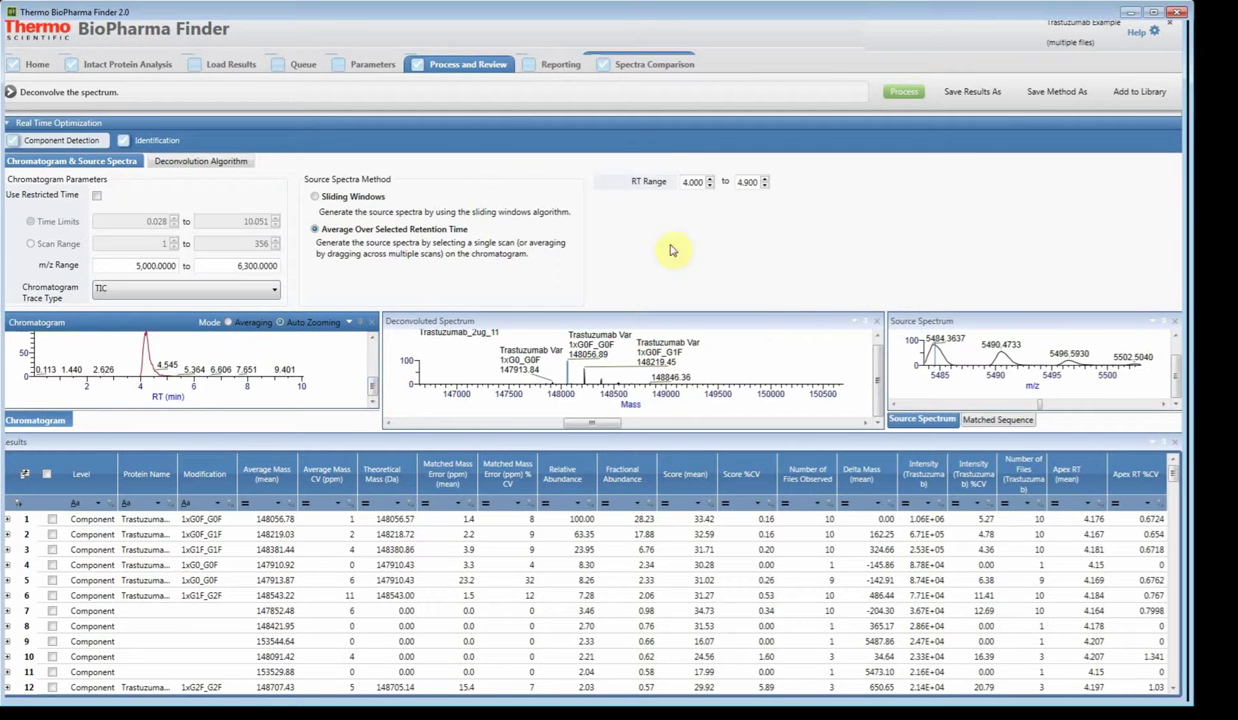
{"action": "left_click", "coordinate": [323, 201]}
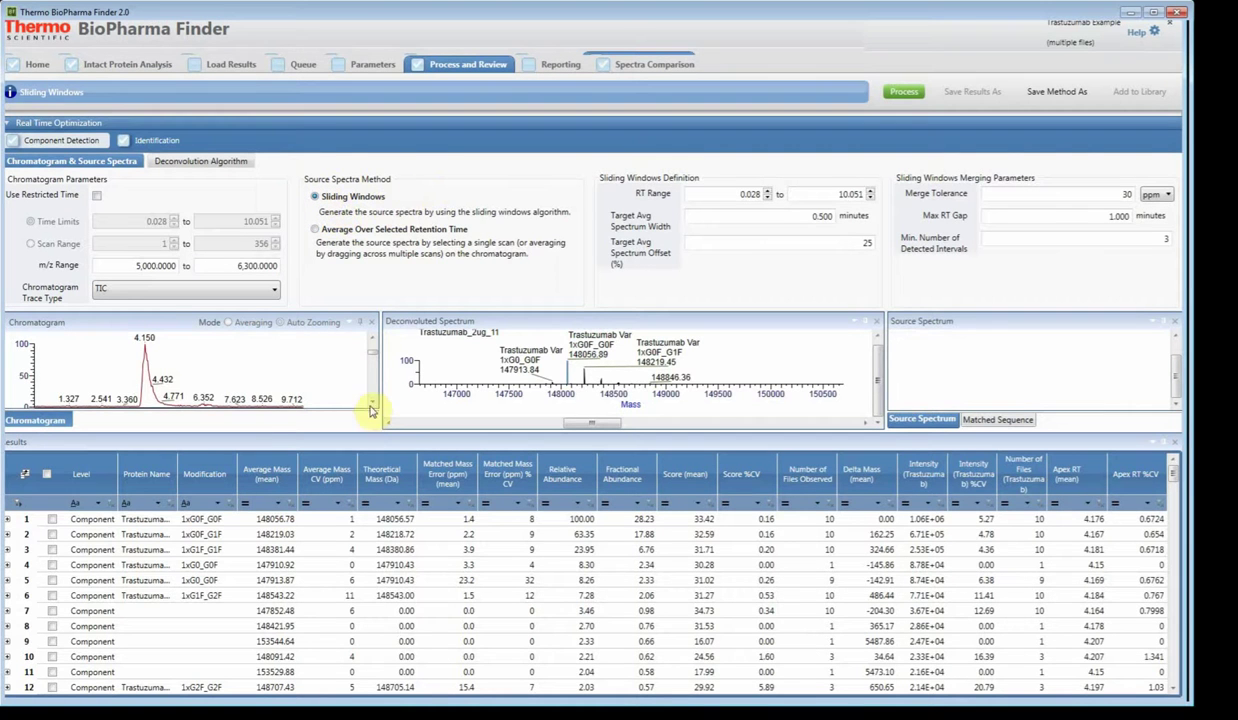
- Inspect the chromatogram peak near 4 minutes, set the sliding windows RT range to 3.900–5.000 and reprocess the raw files
{"action": "left_click_drag", "start_coordinate": [376, 356], "coordinate": [418, 650]}
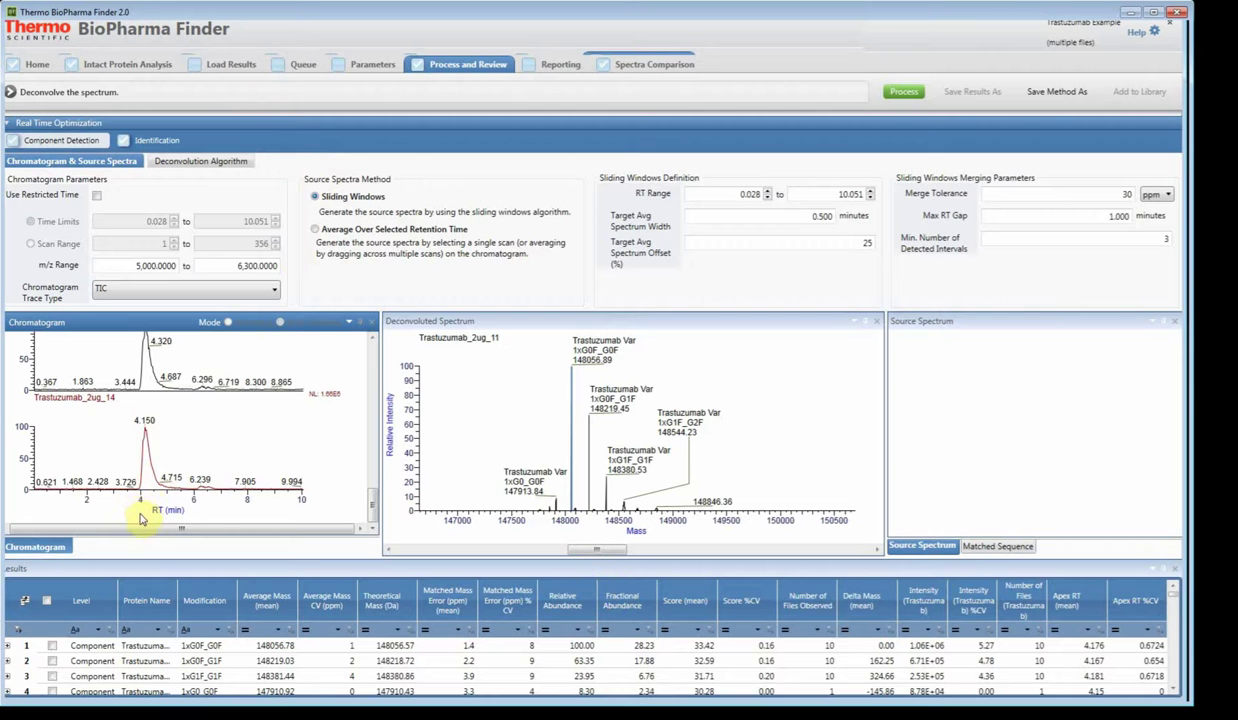
{"action": "left_click_drag", "start_coordinate": [135, 517], "coordinate": [215, 508]}
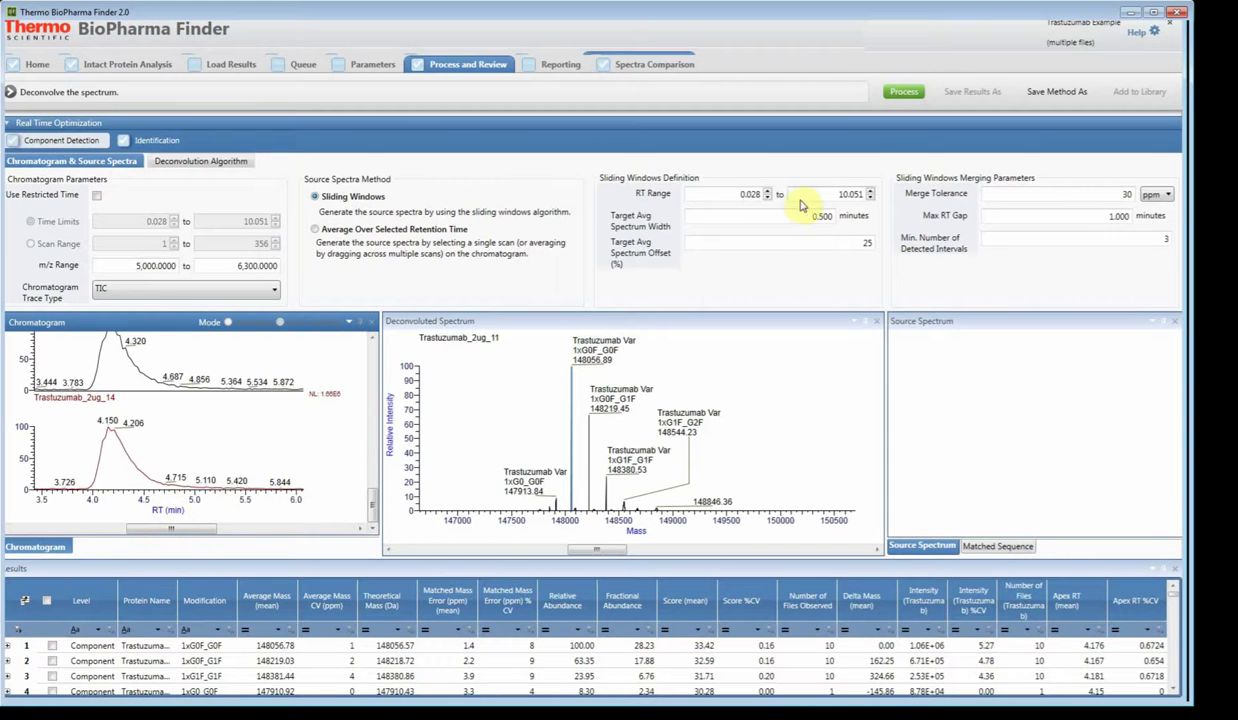
{"action": "left_click", "coordinate": [748, 196]}
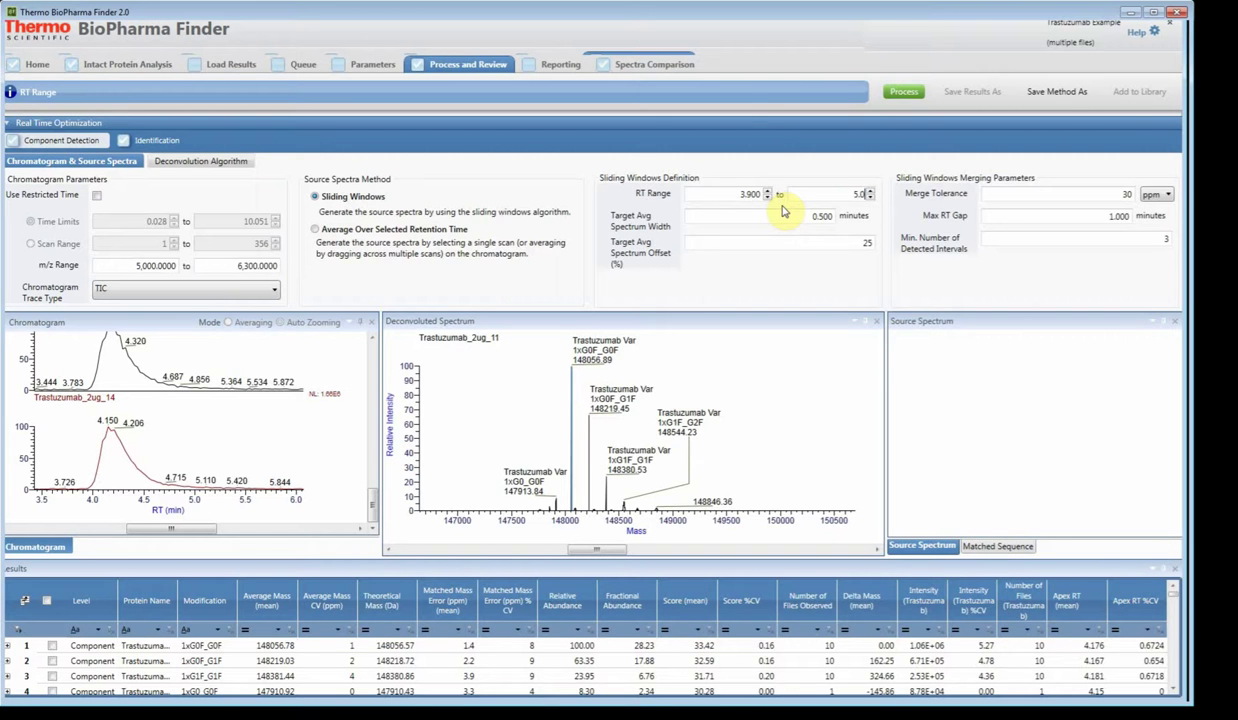
{"action": "left_click", "coordinate": [903, 92]}
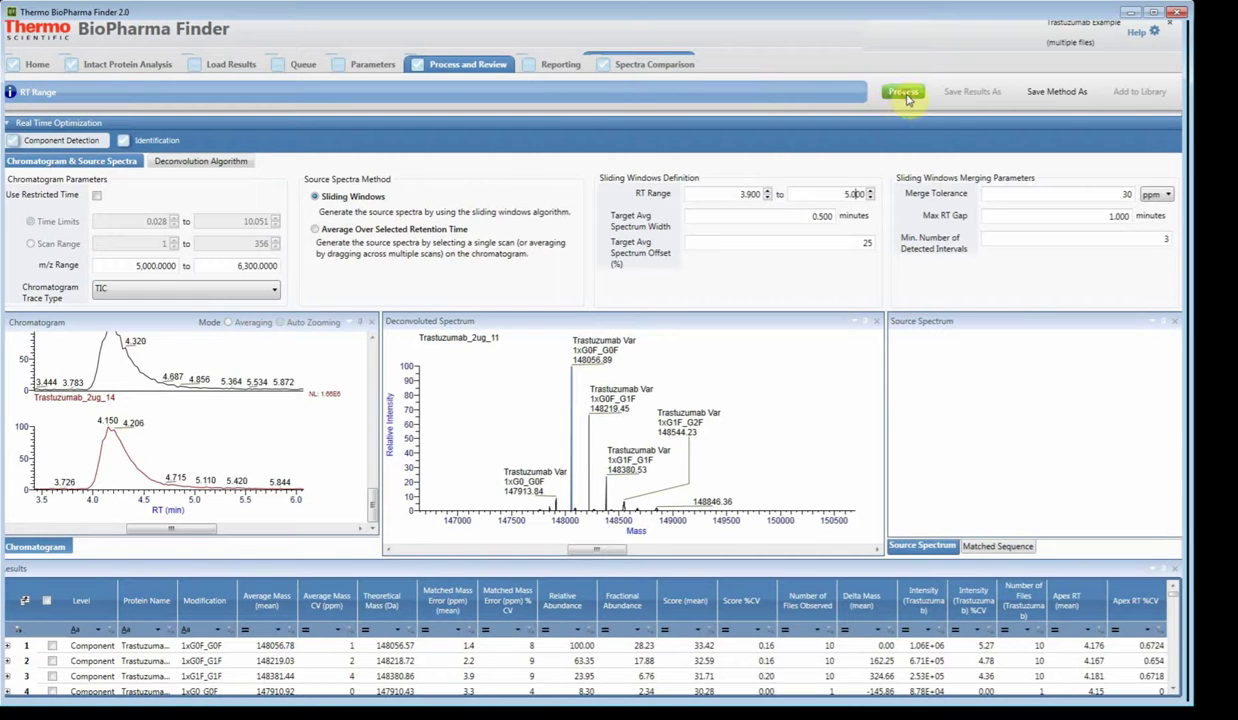
- Enlarge the results table, expand the 1xG0F_G0F component and display the abundance trace for Trastuzumab_2ug_05.raw
{"action": "left_click", "coordinate": [119, 121]}
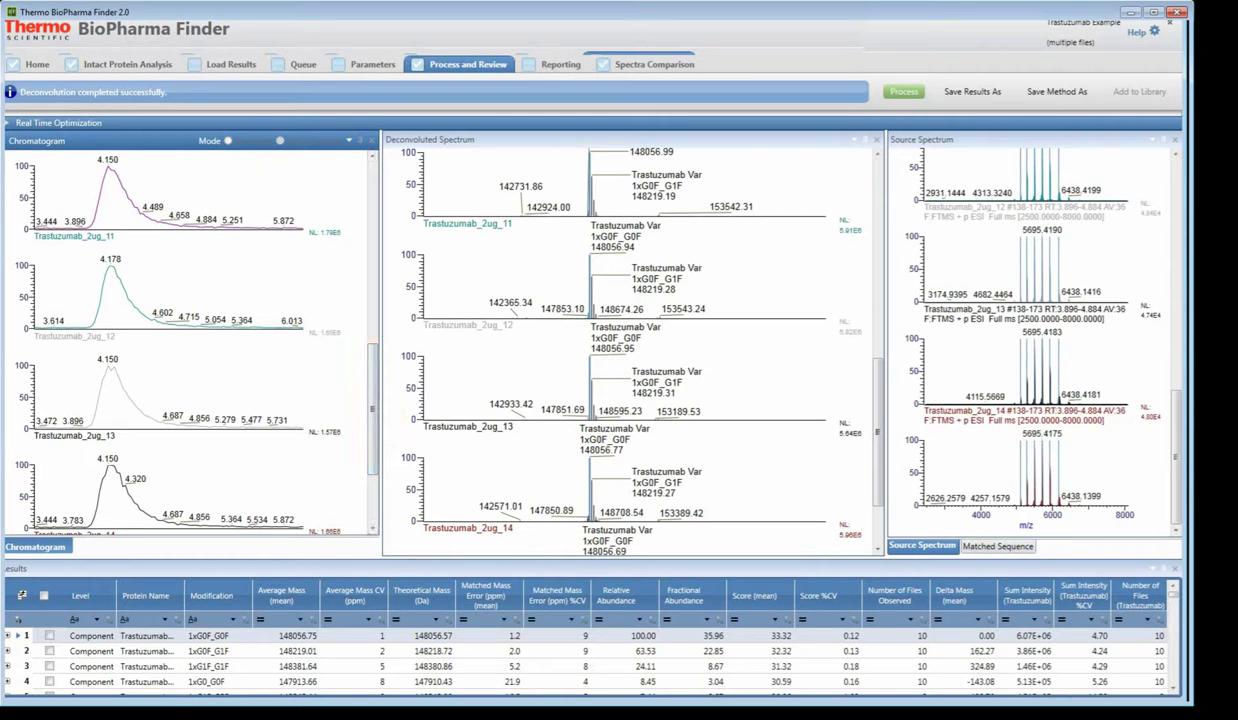
{"action": "left_click_drag", "start_coordinate": [385, 568], "coordinate": [390, 400]}
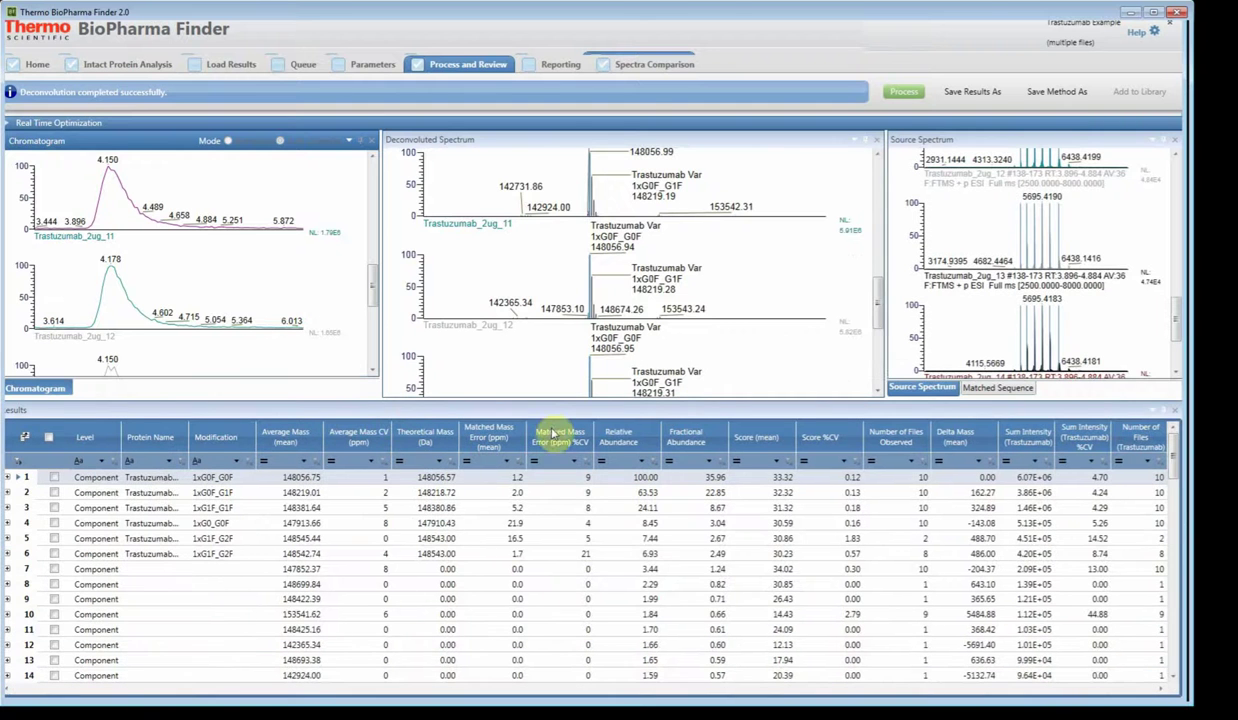
{"action": "left_click", "coordinate": [13, 481]}
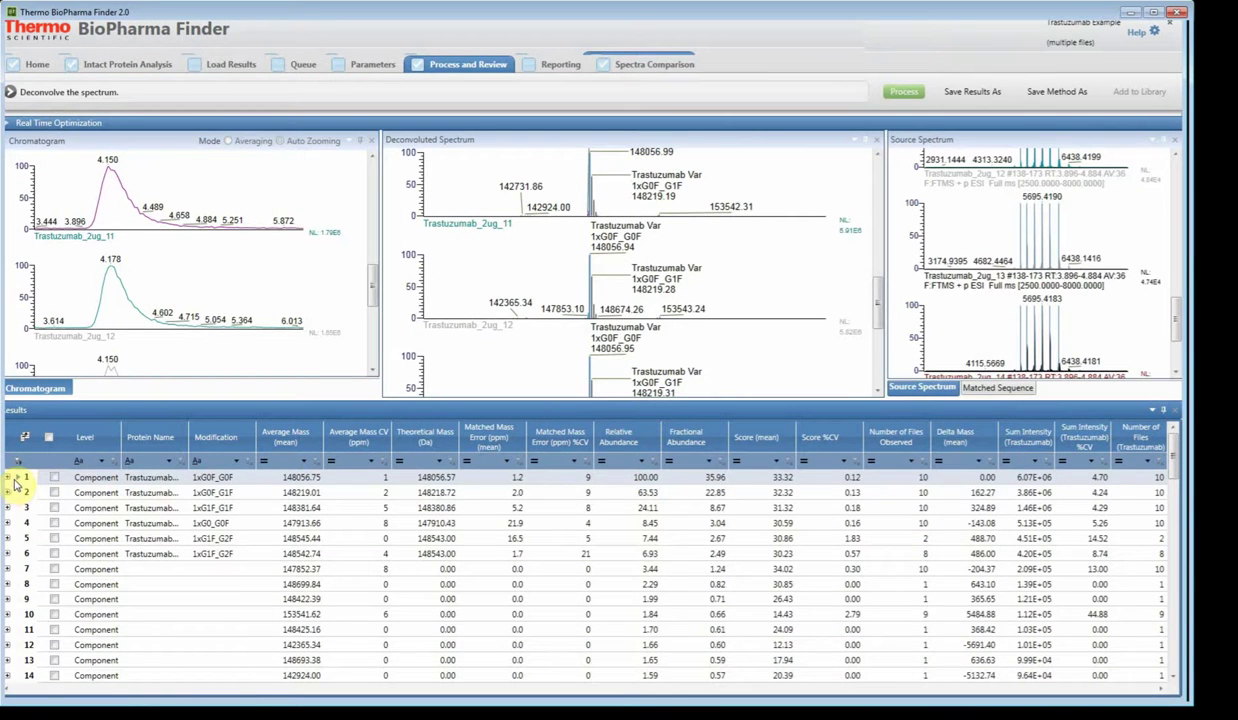
{"action": "left_click", "coordinate": [14, 481]}
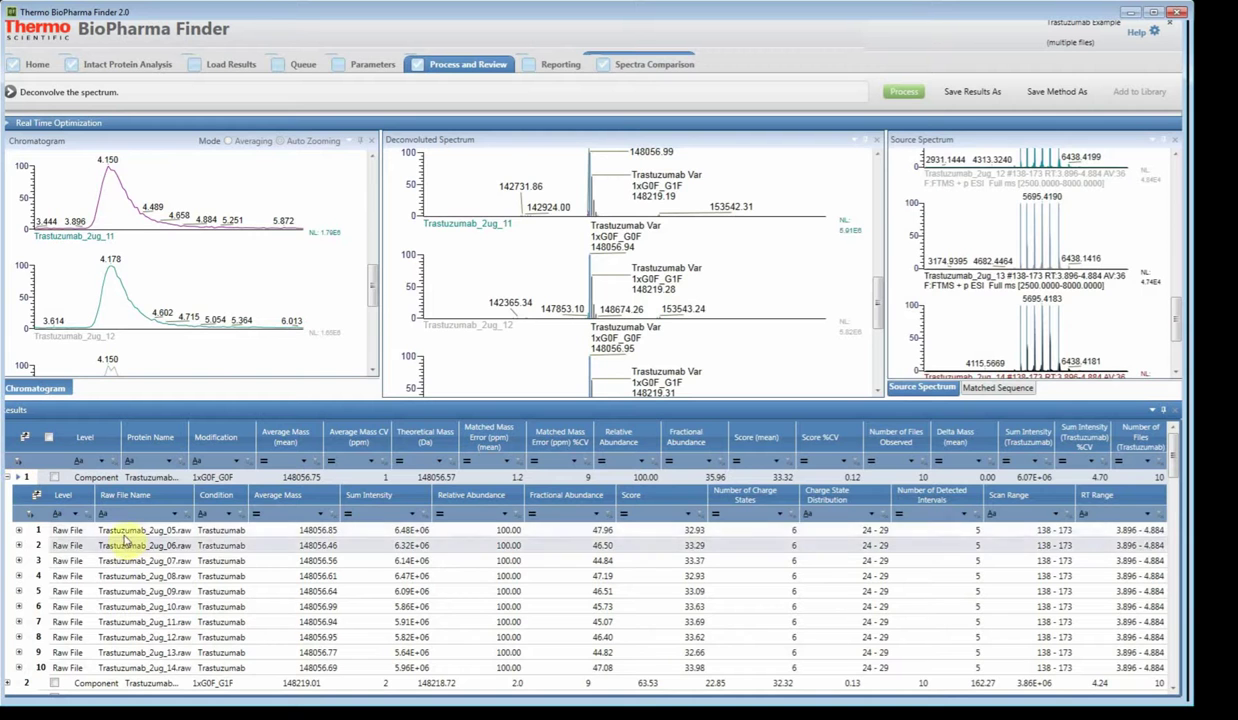
{"action": "left_click", "coordinate": [118, 531]}
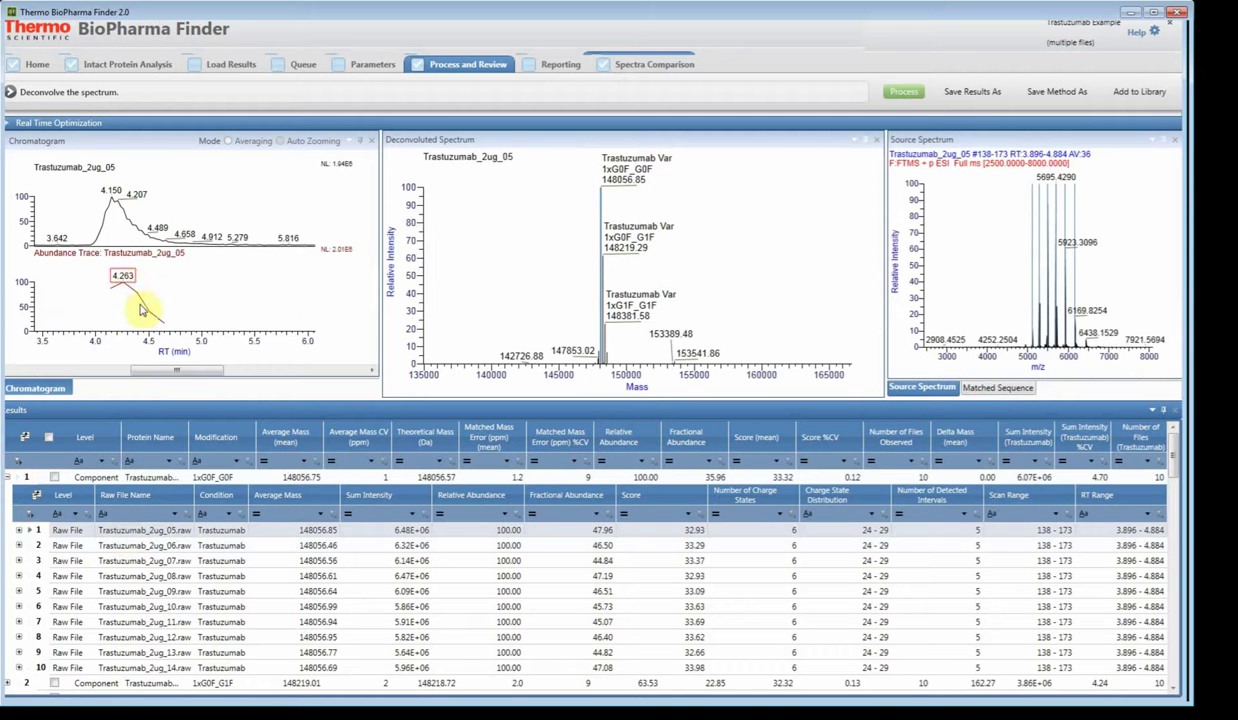
- Go through the other raw files under the 1xG0F_G0F component to compare their abundance traces, deconvoluted spectra and source spectra
{"action": "left_click", "coordinate": [148, 546]}
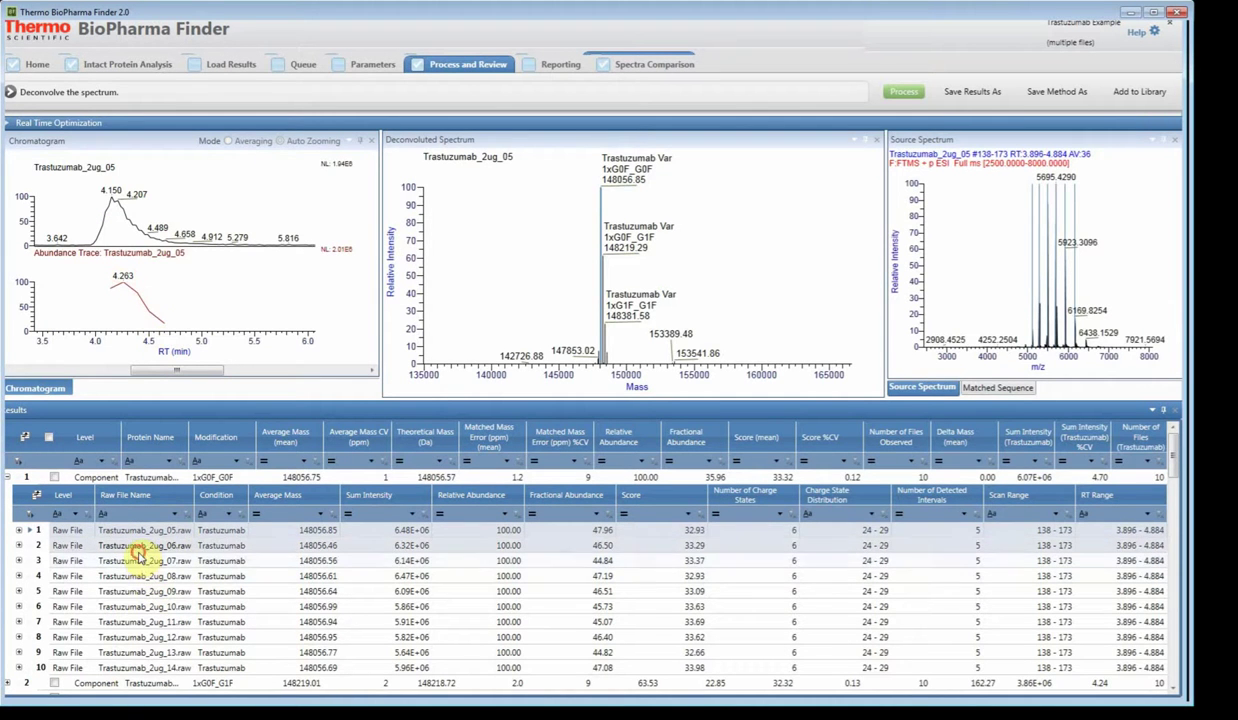
{"action": "key", "text": "Down"}
{"action": "key", "text": "Down"}
{"action": "key", "text": "Down"}
{"action": "key", "text": "Down"}
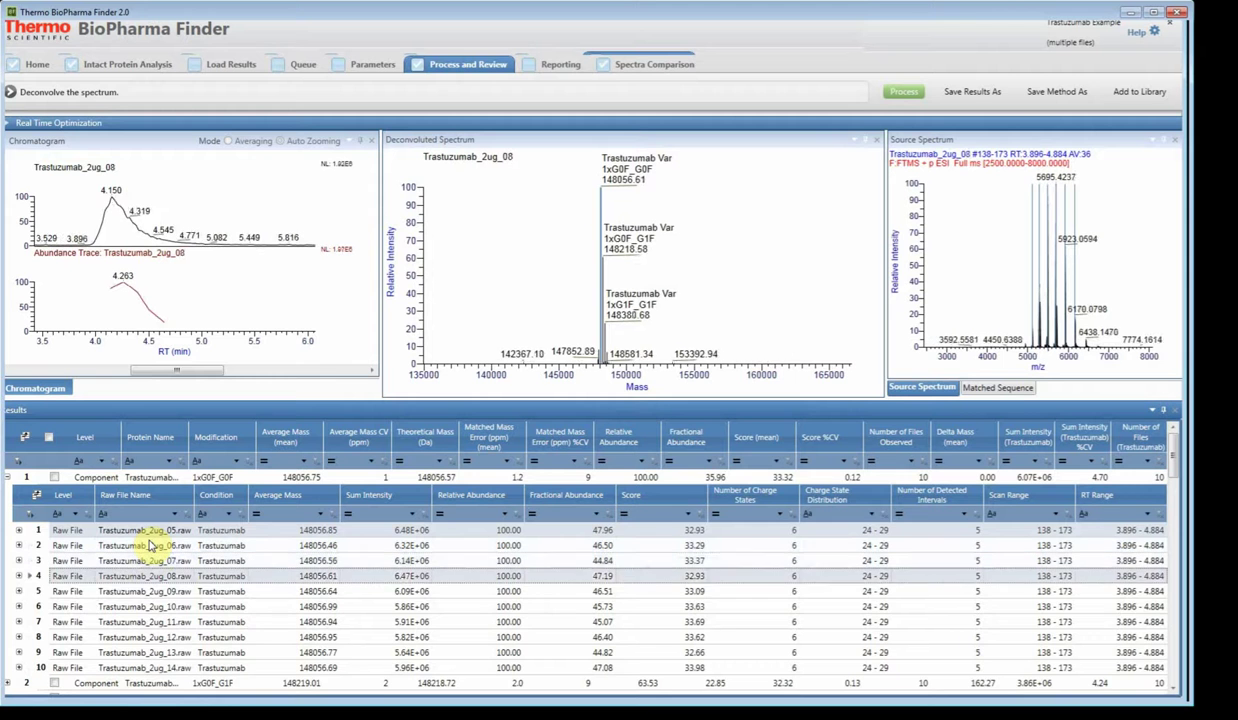
{"action": "key", "text": "Down"}
{"action": "key", "text": "Down"}
{"action": "key", "text": "Down"}
{"action": "key", "text": "Down"}
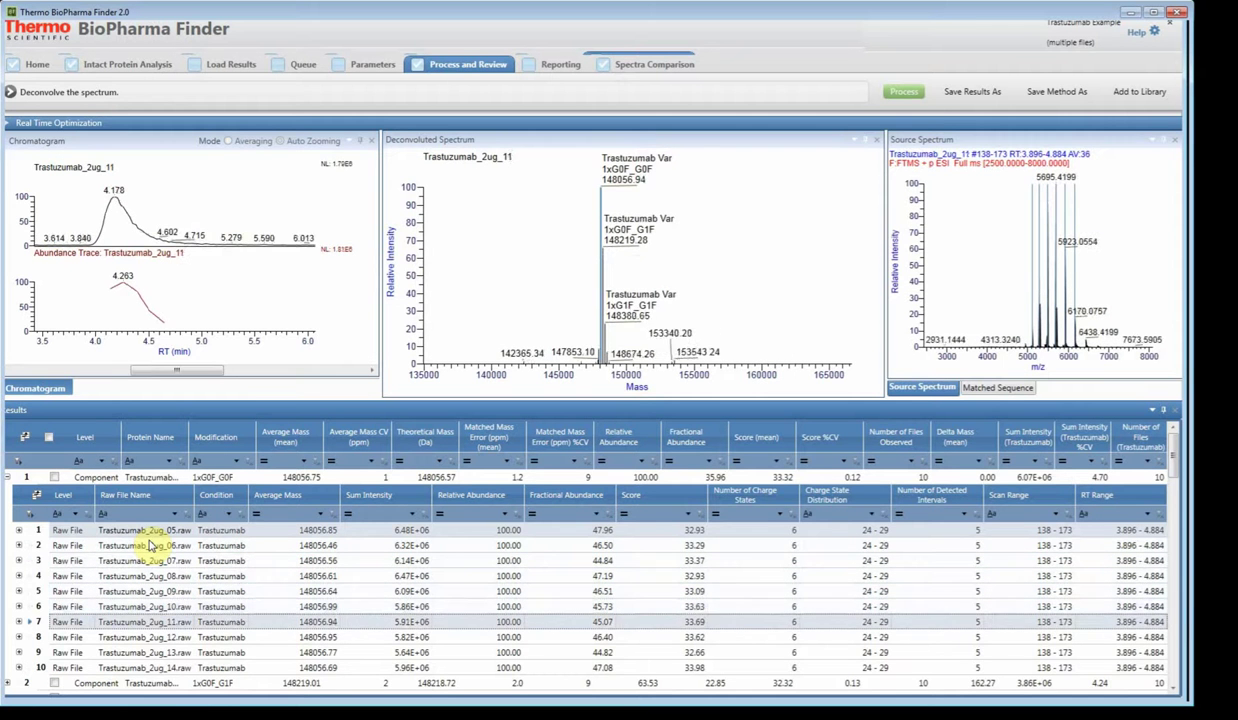
{"action": "key", "text": "Up"}
{"action": "key", "text": "Up"}
{"action": "key", "text": "Up"}
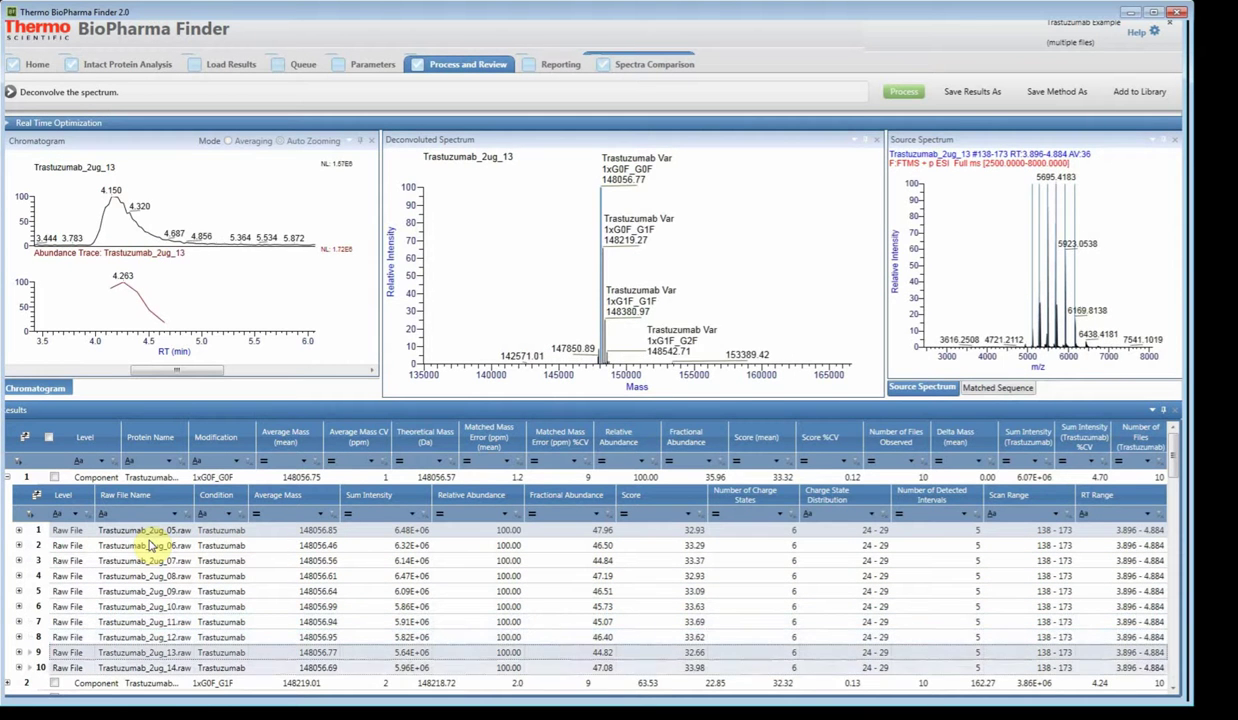
{"action": "key", "text": "Up"}
{"action": "key", "text": "Up"}
{"action": "key", "text": "Up"}
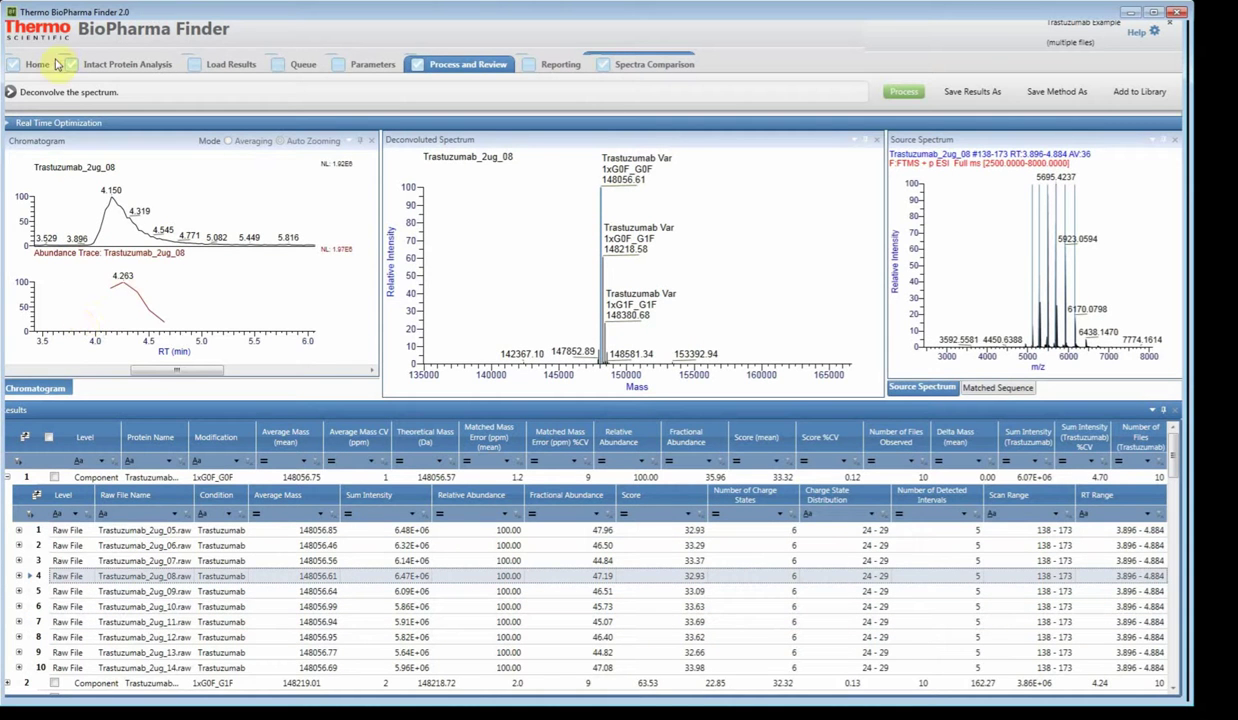
- Set the sliding windows RT range to 3.800–5.000 and the target average spectrum width to 0.100 minutes, and reprocess with the recommended parameters
{"action": "left_click", "coordinate": [25, 122]}
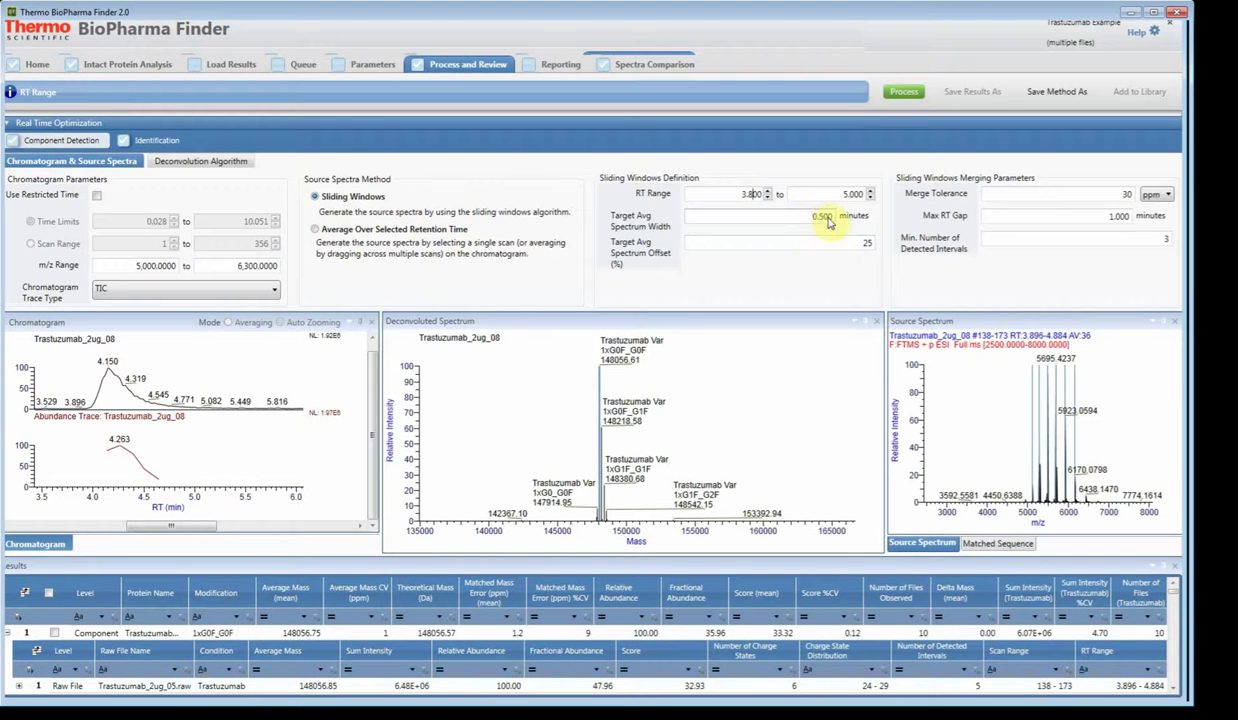
{"action": "left_click", "coordinate": [826, 222]}
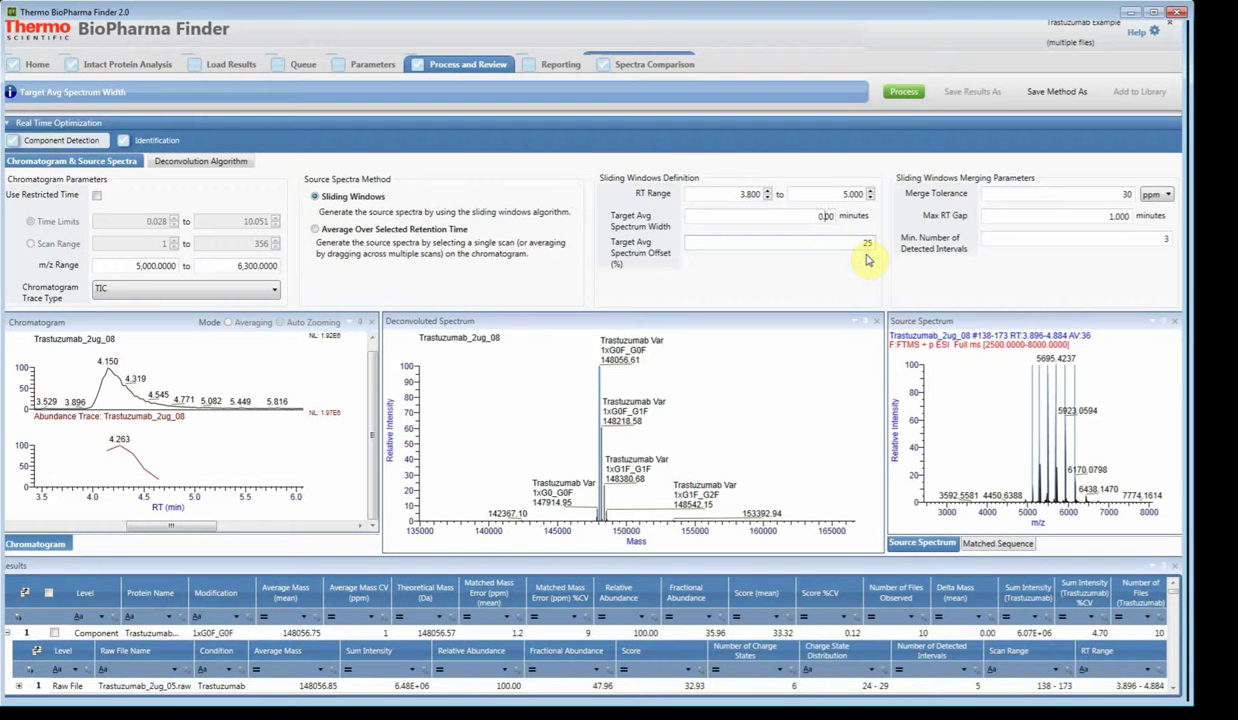
{"action": "type", "text": "1"}
{"action": "key", "text": "Tab"}
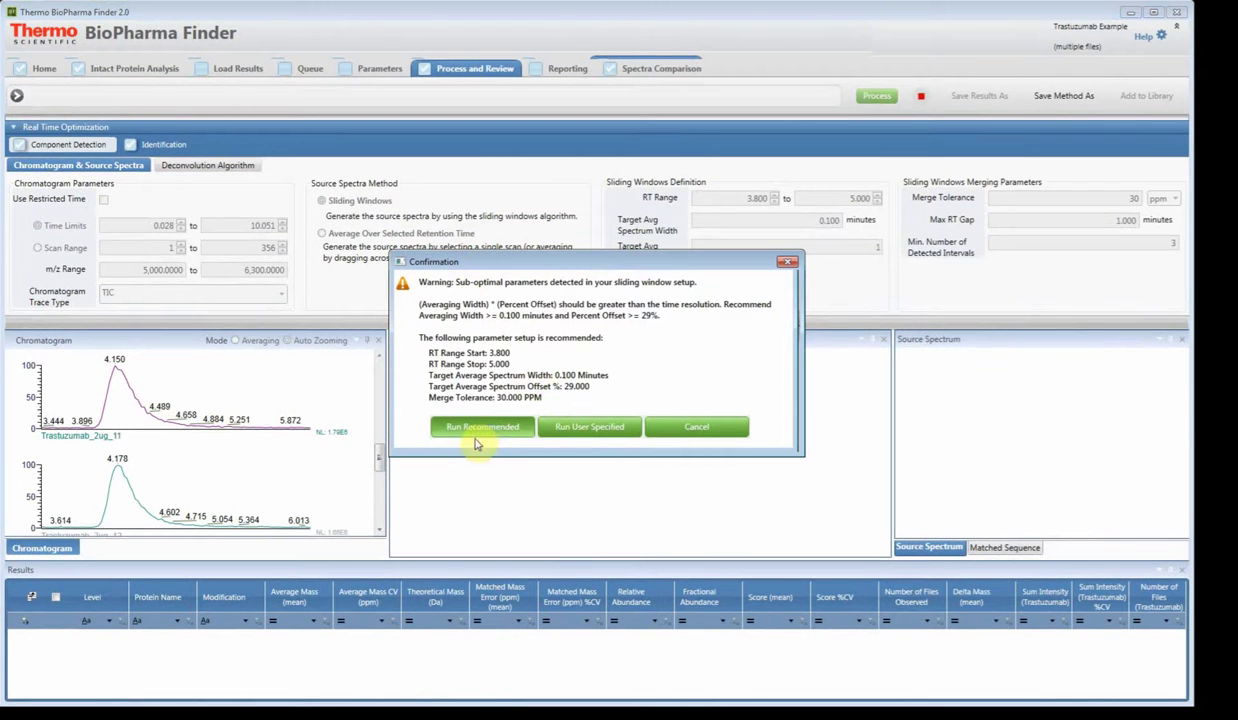
{"action": "left_click", "coordinate": [478, 428]}
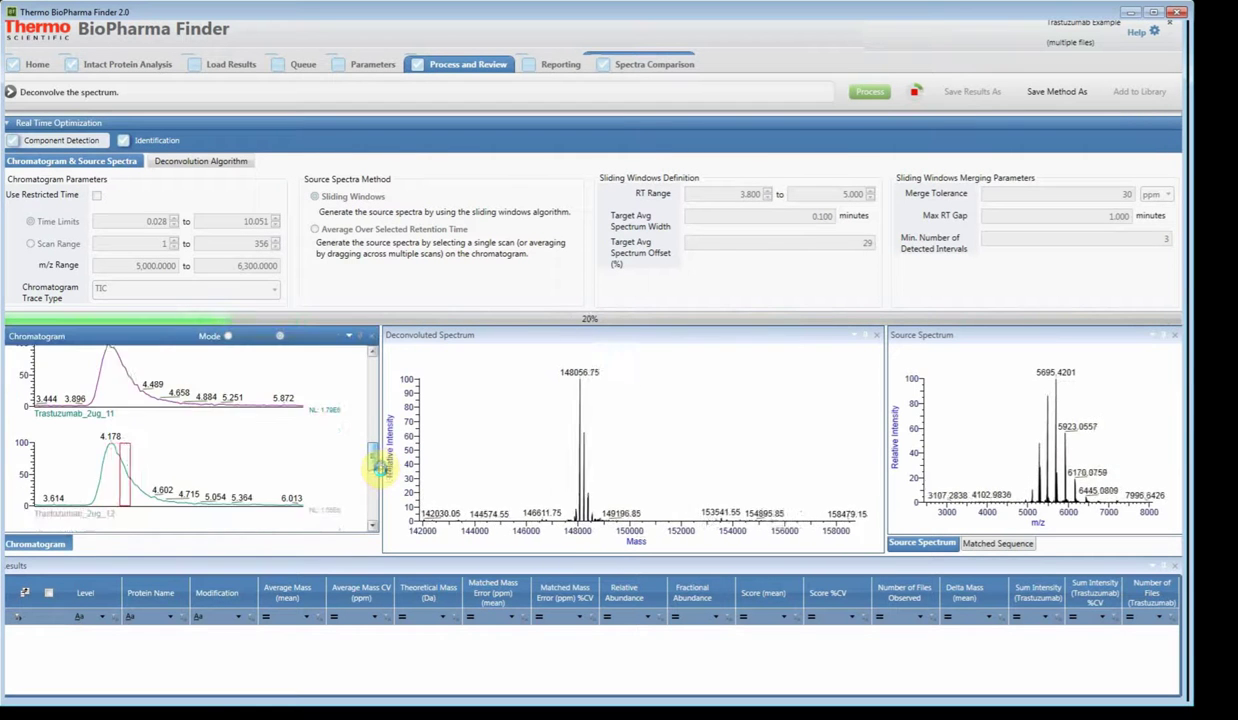
{"action": "left_click_drag", "start_coordinate": [379, 464], "coordinate": [379, 475]}
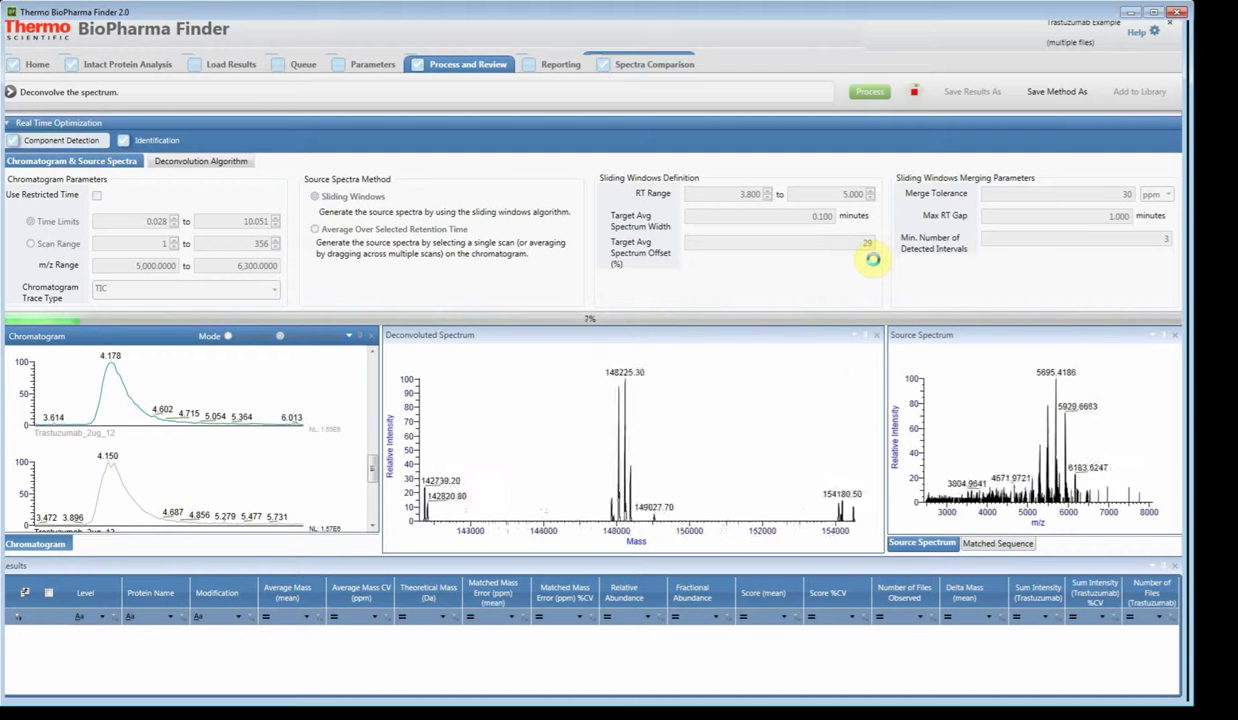
{"action": "scroll", "coordinate": [378, 483], "scroll_direction": "down", "scroll_amount": 1}
{"action": "left_click_drag", "start_coordinate": [378, 483], "coordinate": [373, 525]}
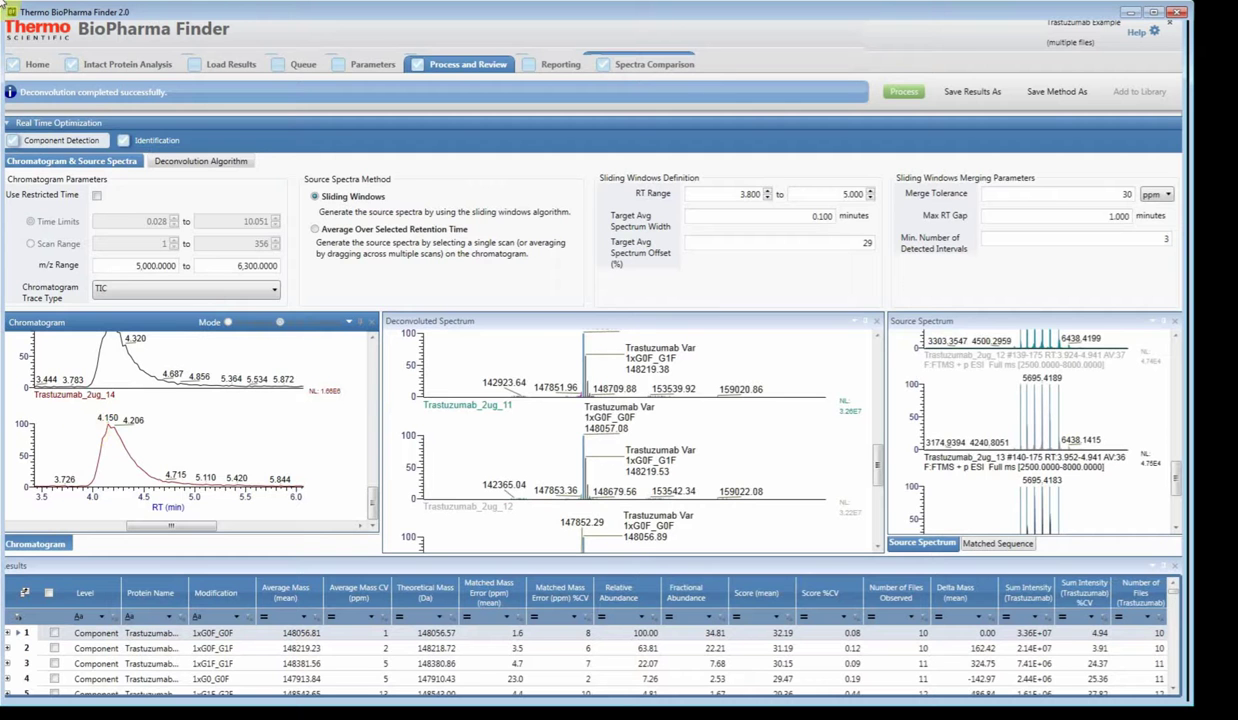
- Collapse the real-time optimization parameters, enlarge the results table and expand the 1xG0F_G0F component into its raw files
{"action": "left_click", "coordinate": [60, 124]}
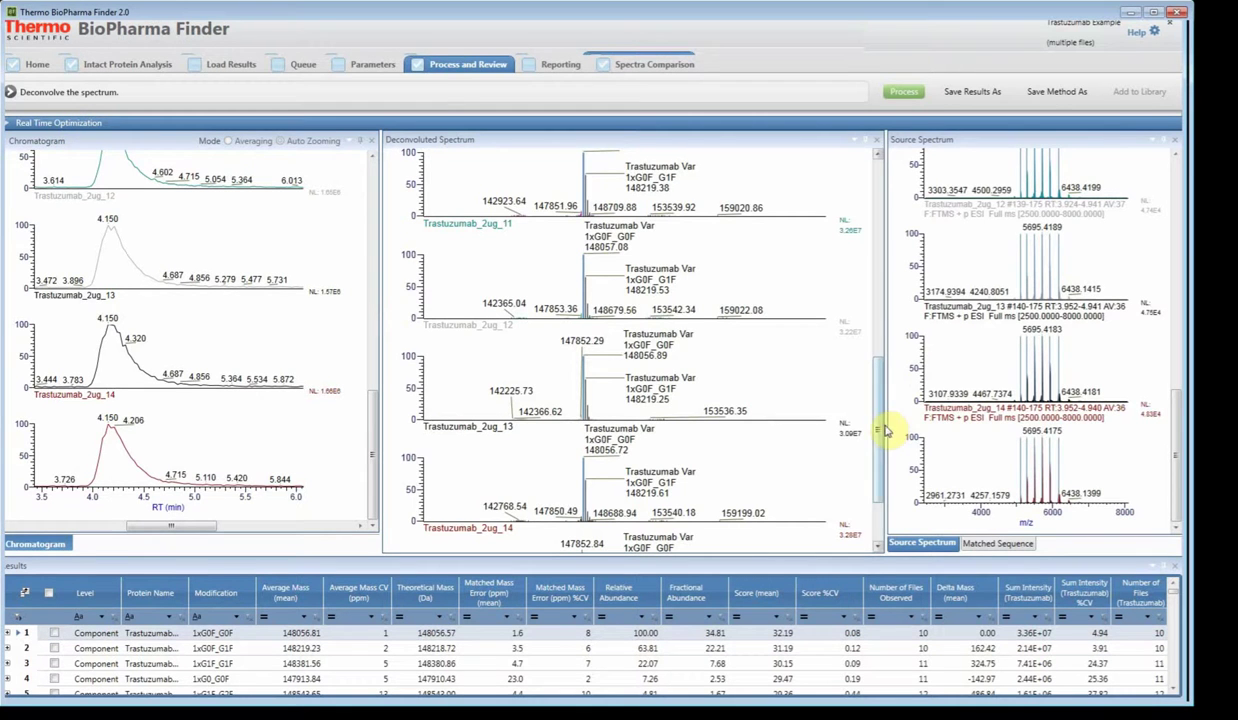
{"action": "left_click_drag", "start_coordinate": [882, 429], "coordinate": [885, 515]}
{"action": "left_click_drag", "start_coordinate": [553, 561], "coordinate": [539, 455]}
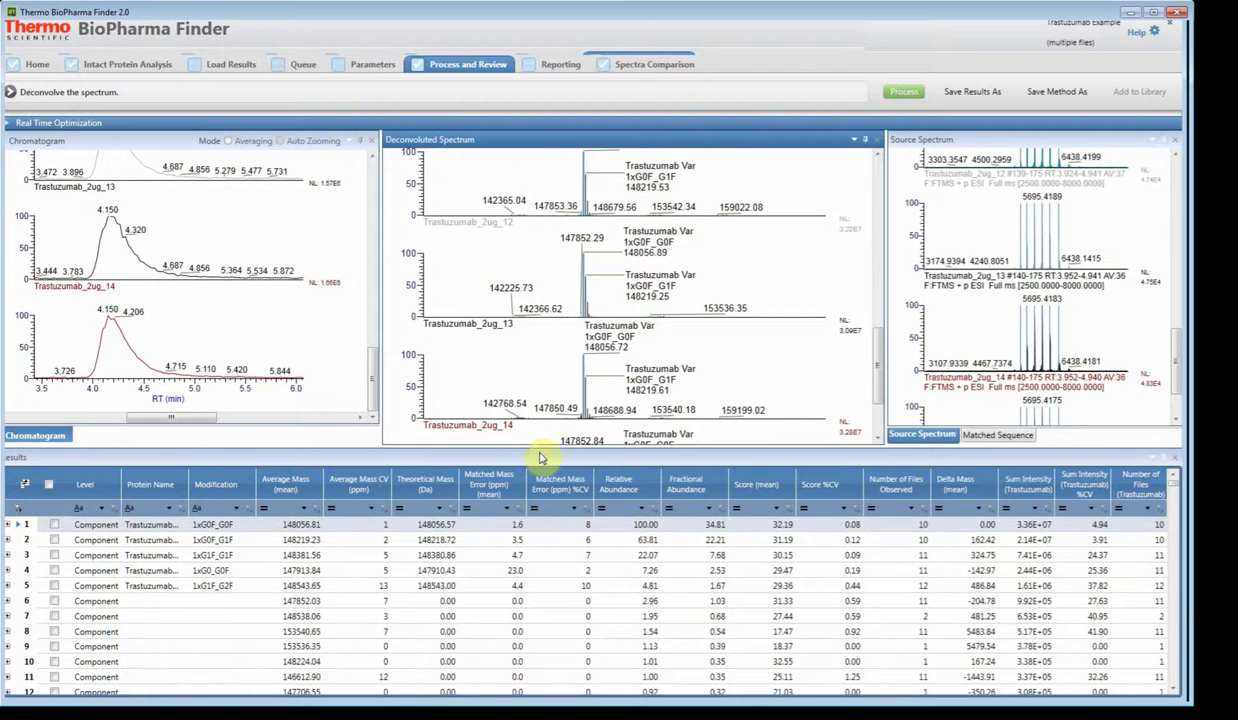
{"action": "left_click", "coordinate": [14, 533]}
{"action": "left_click", "coordinate": [14, 532]}
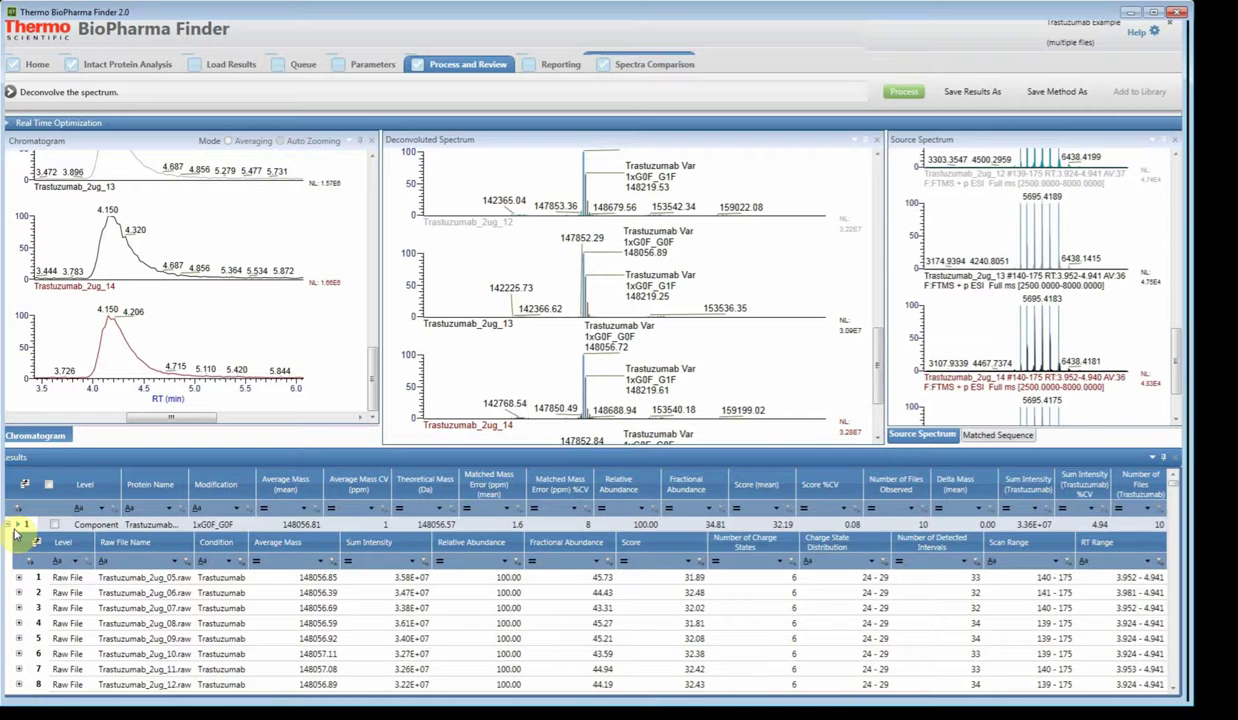
{"action": "left_click", "coordinate": [15, 534]}
{"action": "left_click", "coordinate": [14, 531]}
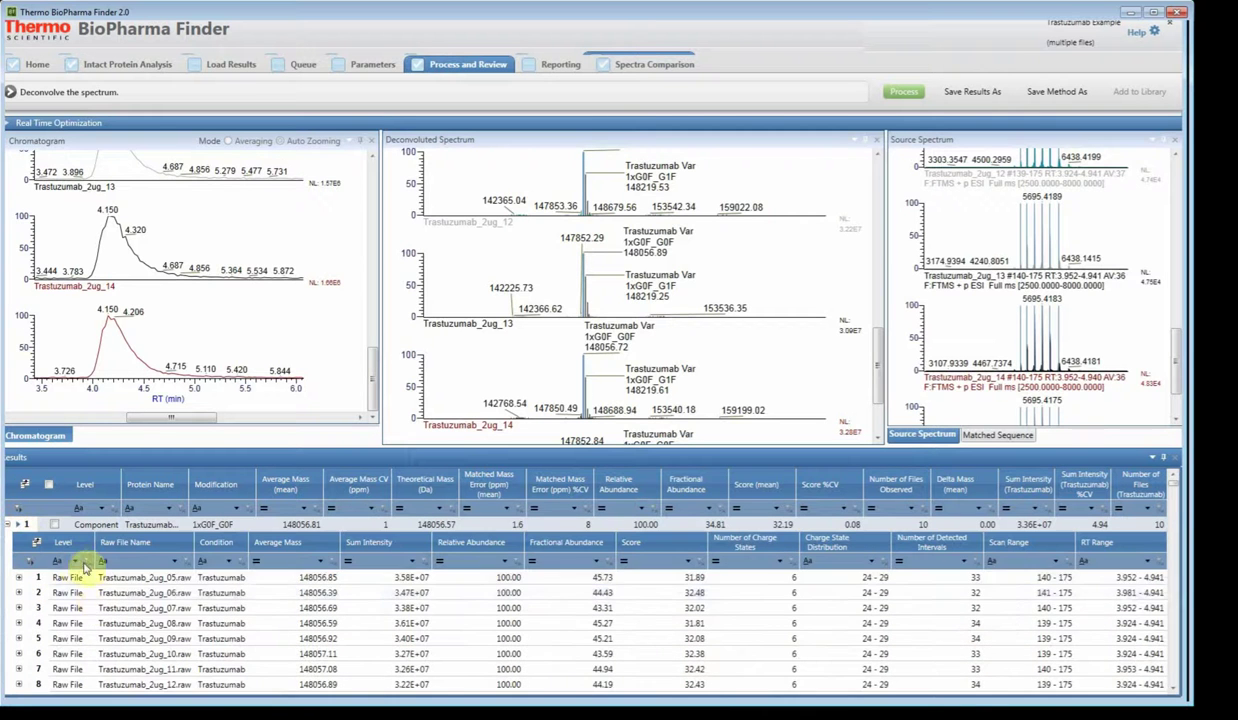
- Go through the raw files Trastuzumab_2ug_05 to Trastuzumab_2ug_14 under 1xG0F_G0F, comparing their abundance traces and deconvoluted spectra
{"action": "left_click", "coordinate": [88, 578]}
{"action": "left_click", "coordinate": [86, 594]}
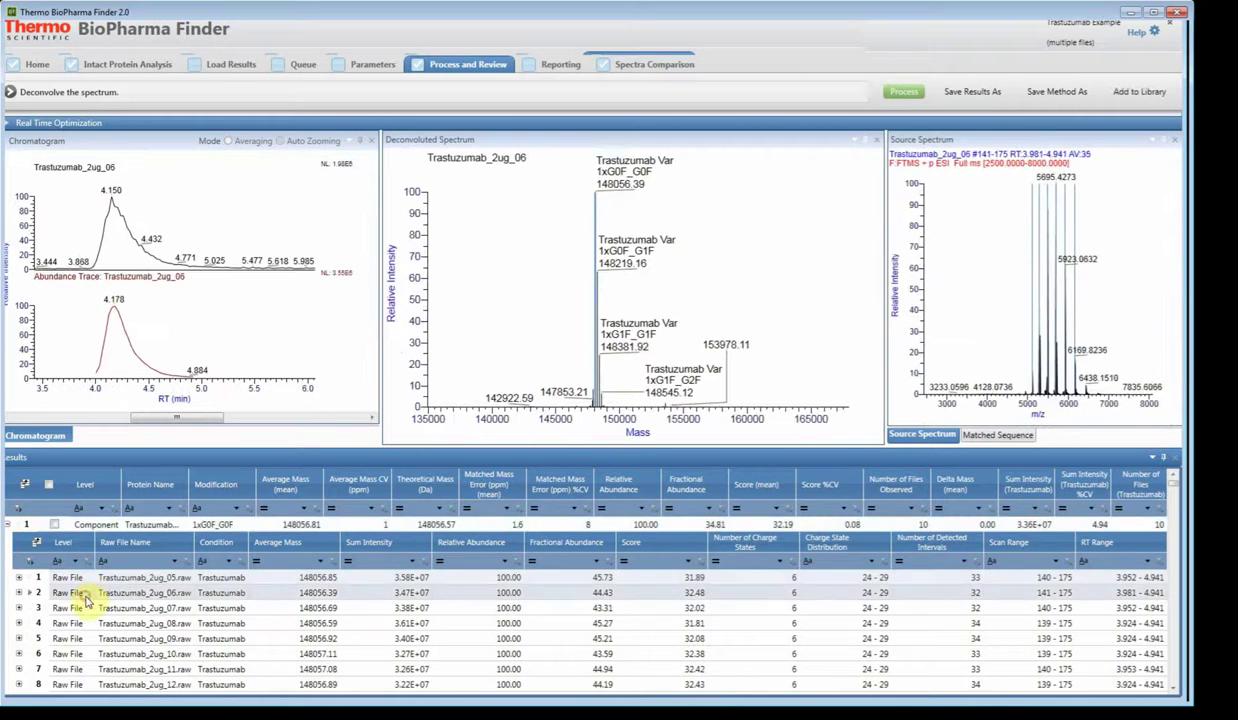
{"action": "key", "text": "Down"}
{"action": "key", "text": "Down"}
{"action": "key", "text": "Down"}
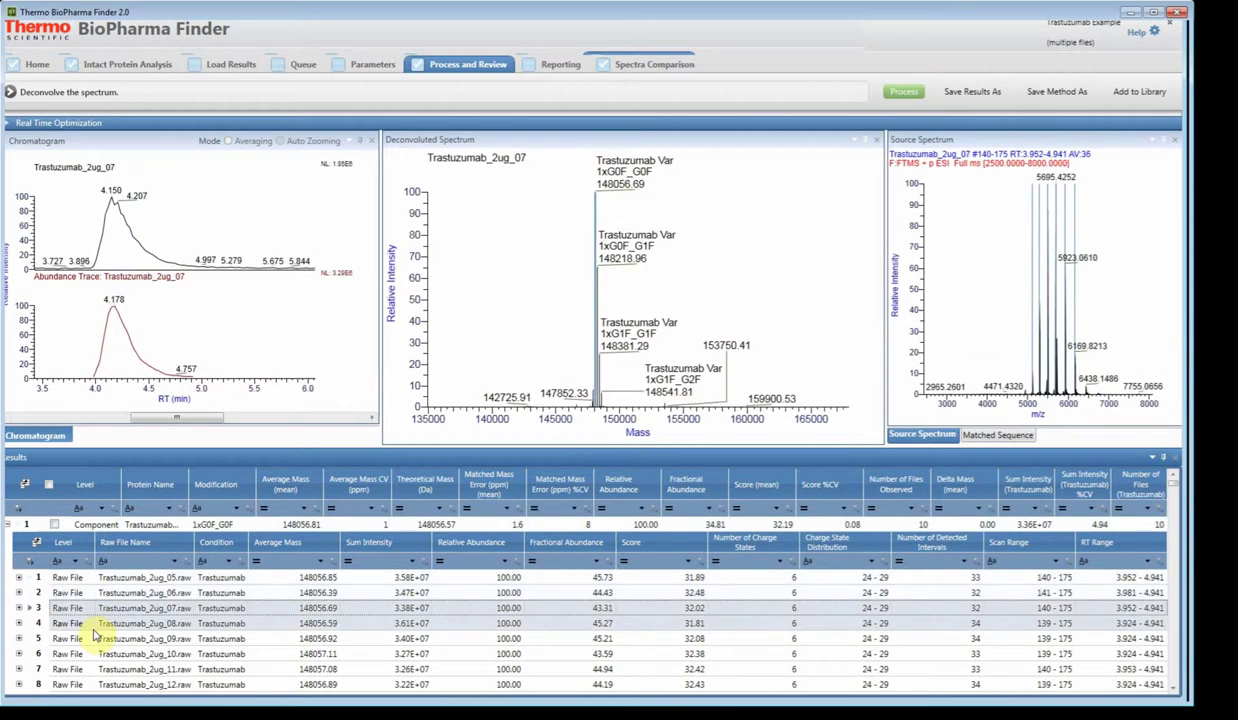
{"action": "key", "text": "Down"}
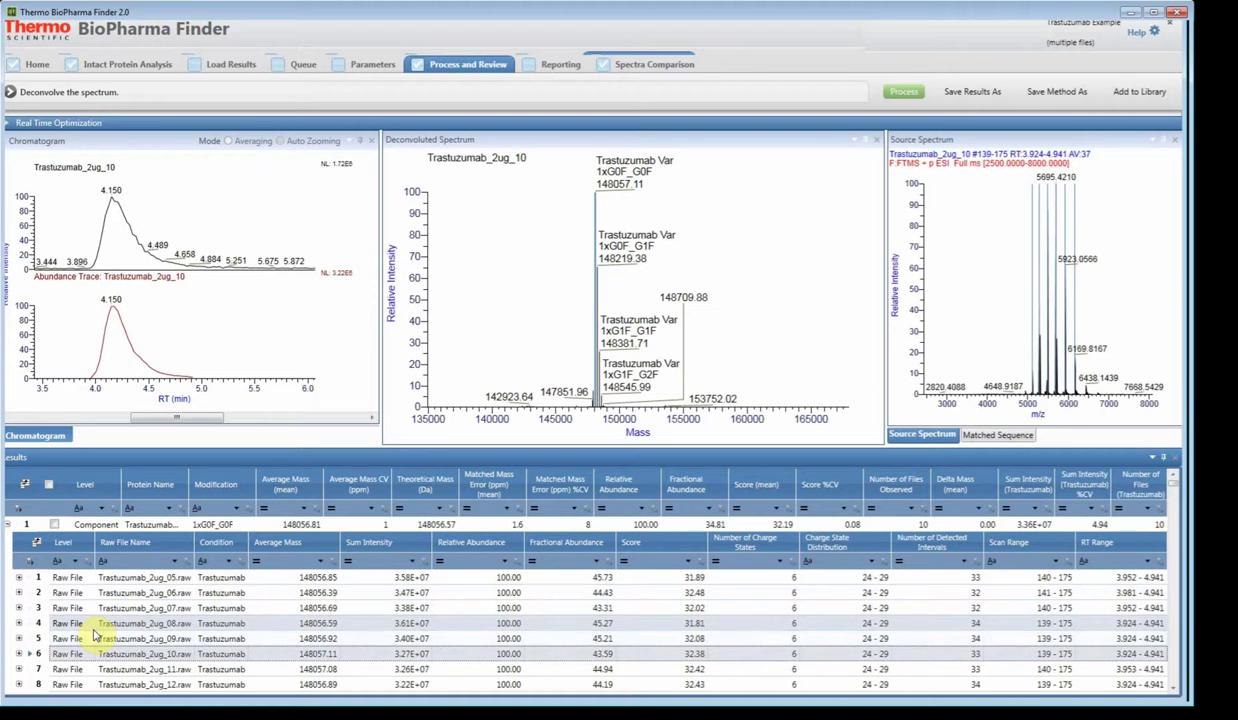
{"action": "key", "text": "Down"}
{"action": "key", "text": "Down"}
{"action": "key", "text": "Down"}
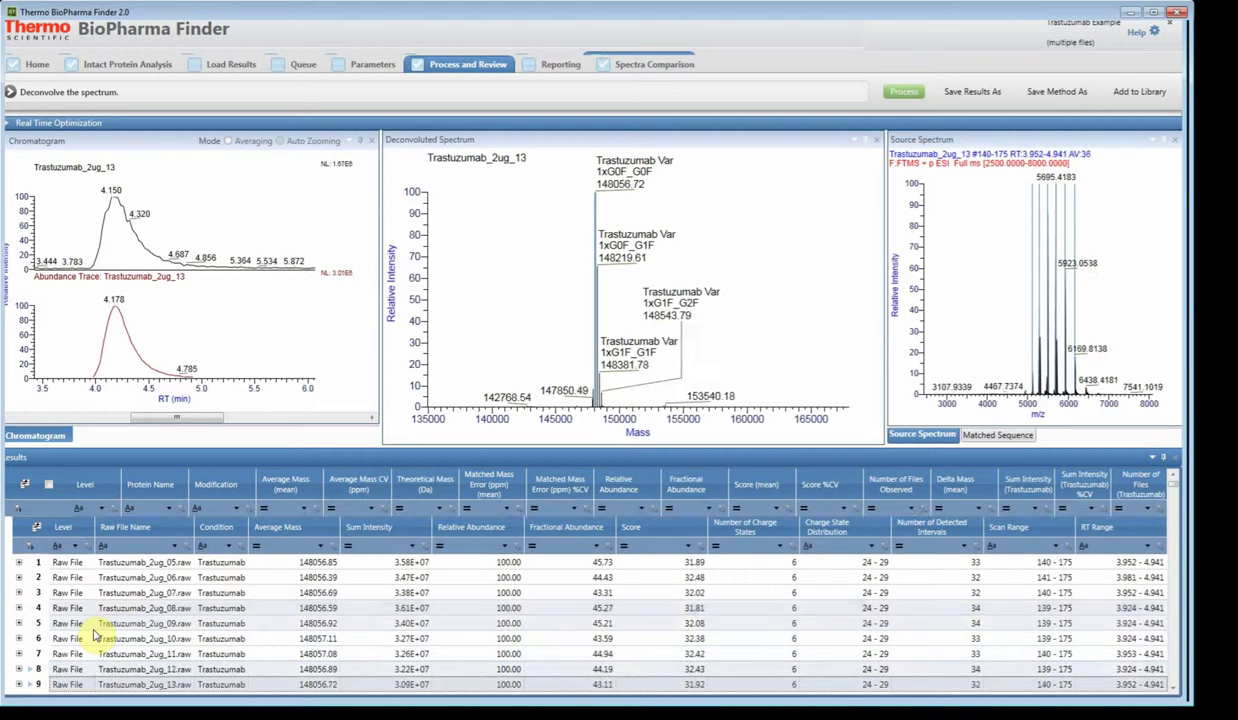
{"action": "key", "text": "Down"}
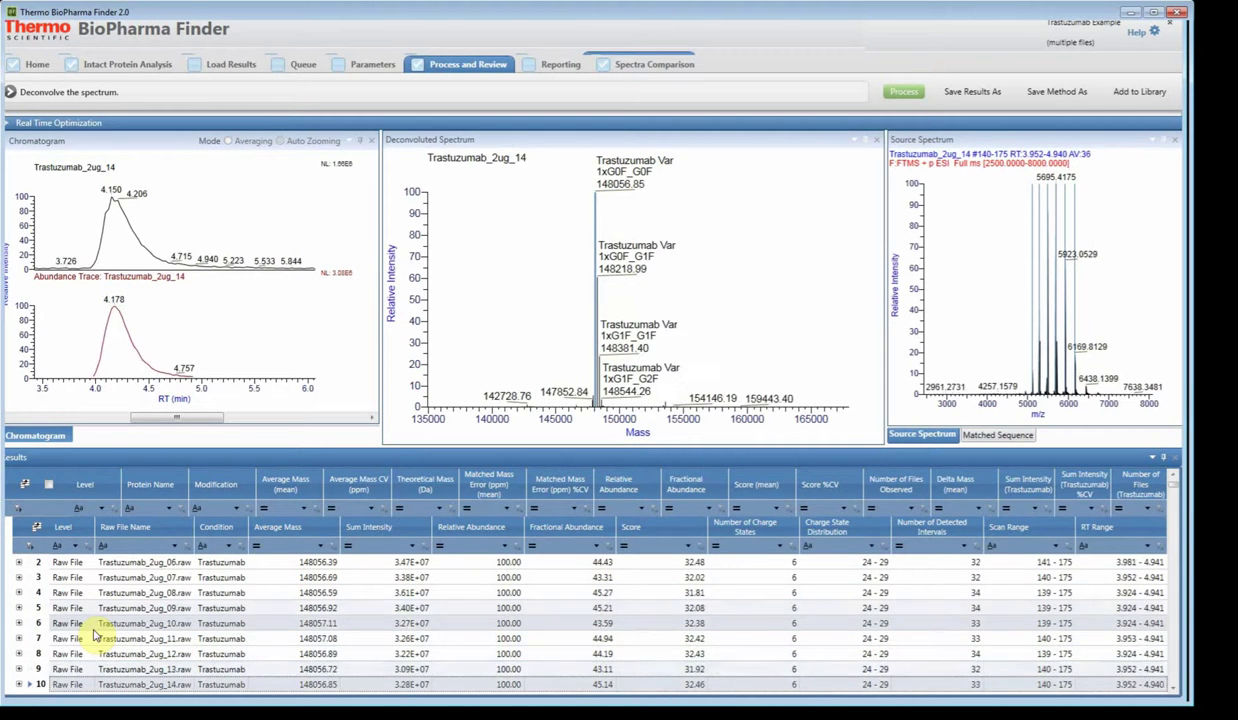
{"action": "key", "text": "Down"}
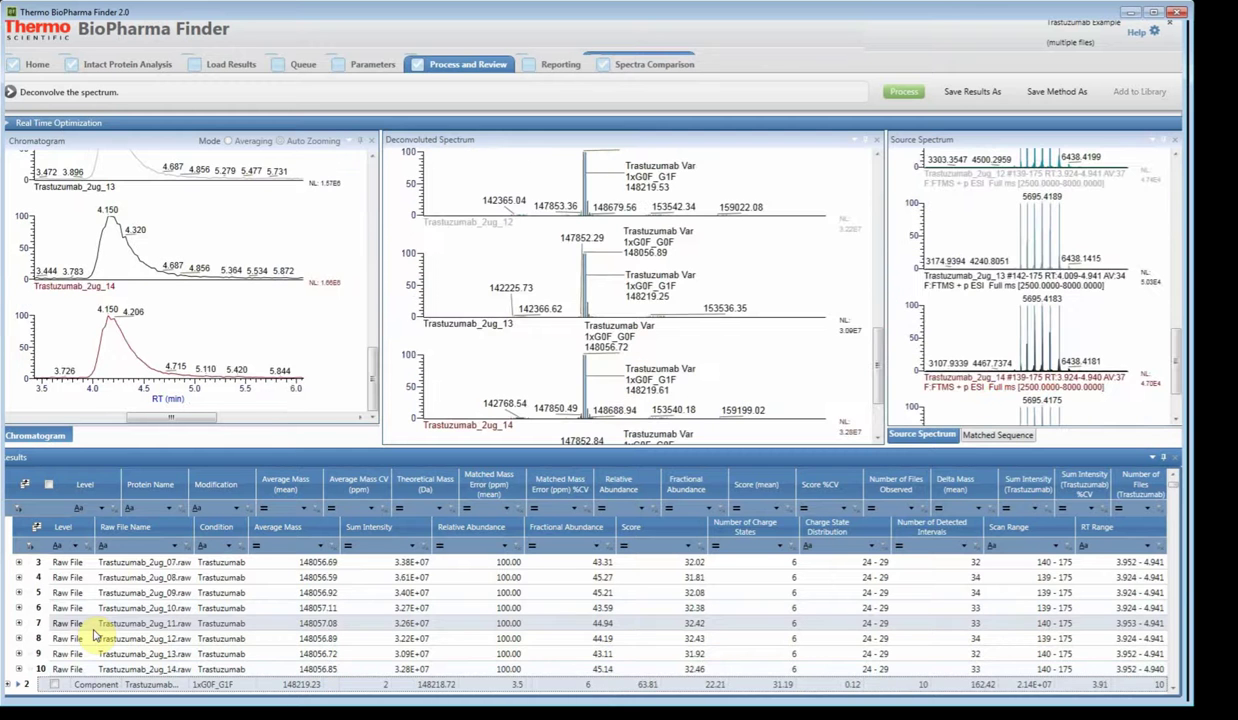
{"action": "key", "text": "Up"}
{"action": "key", "text": "Up"}
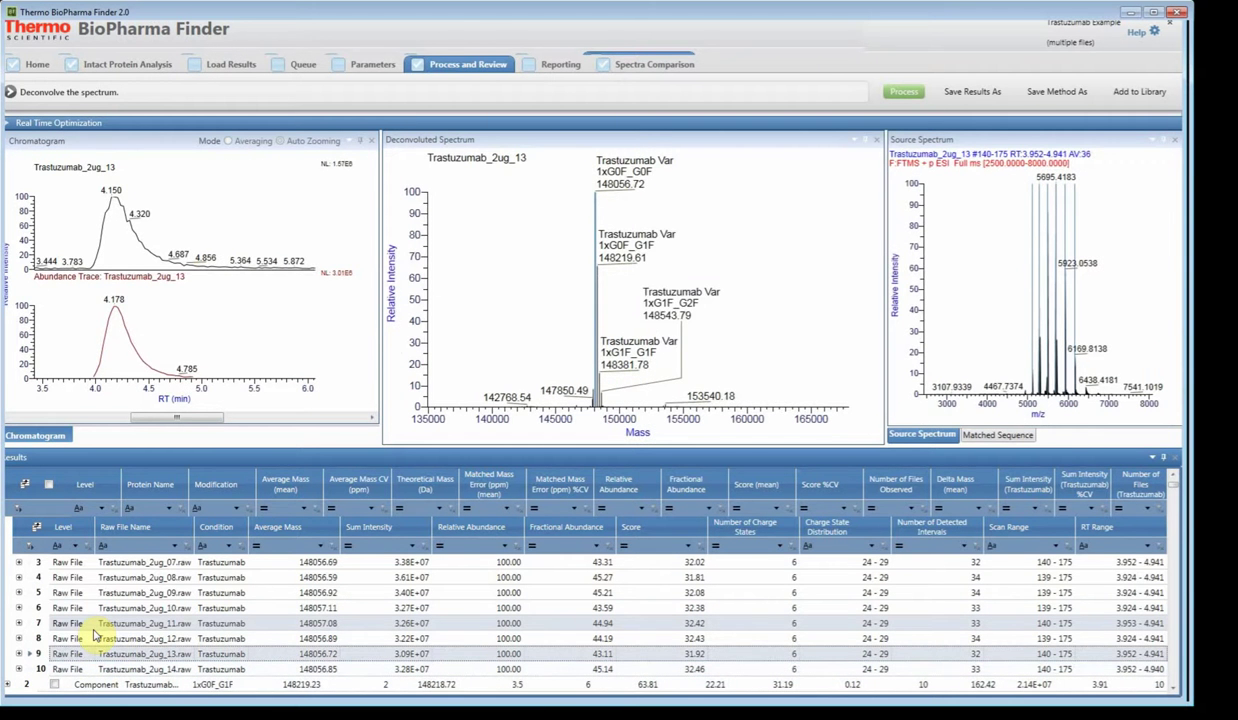
{"action": "key", "text": "Up"}
{"action": "key", "text": "Up"}
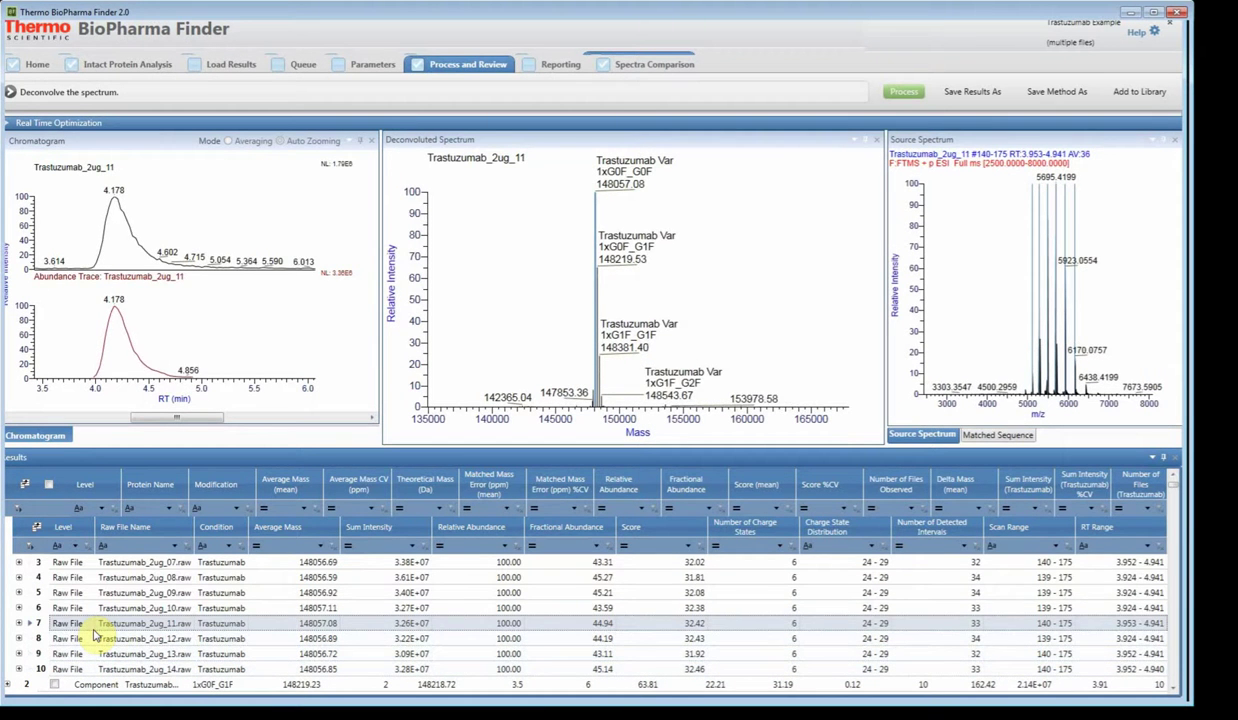
{"action": "key", "text": "Up"}
{"action": "scroll", "coordinate": [100, 615], "scroll_direction": "up", "scroll_amount": 1}
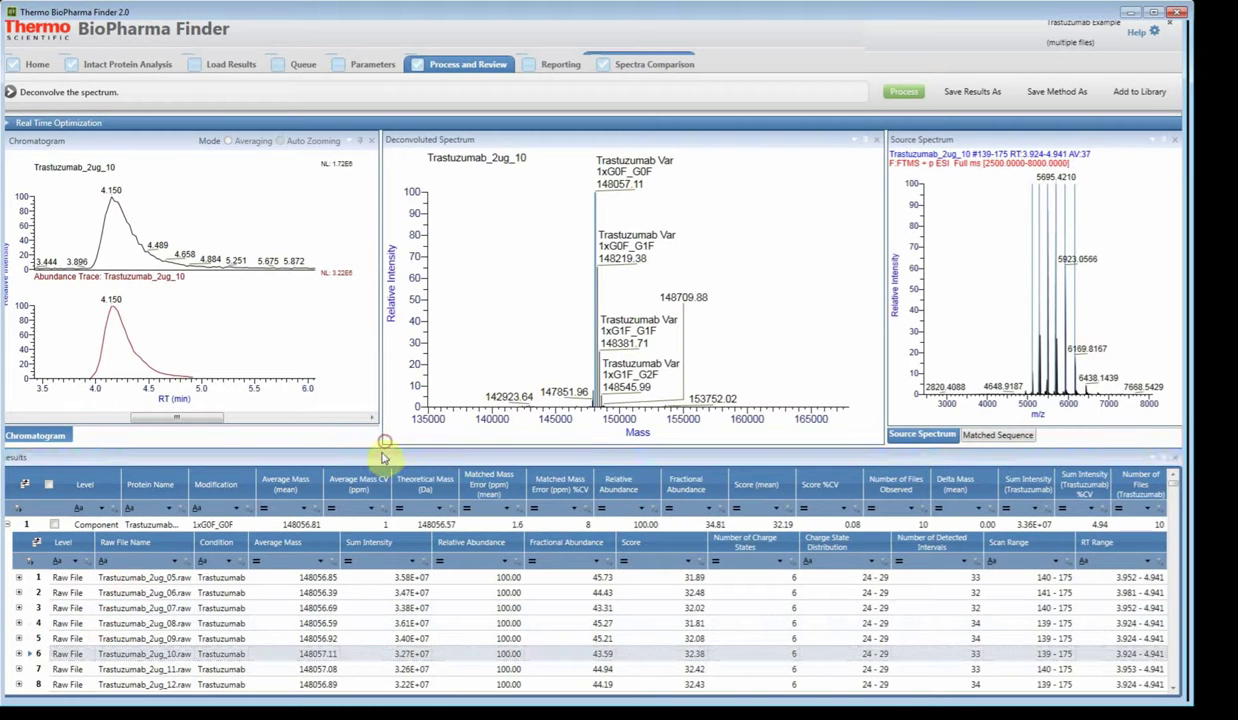
- Enlarge the results table further, expand the 1xG0F_G1F component and display the abundance trace for its Trastuzumab_2ug_05.raw entry
{"action": "left_click_drag", "start_coordinate": [380, 456], "coordinate": [372, 368]}
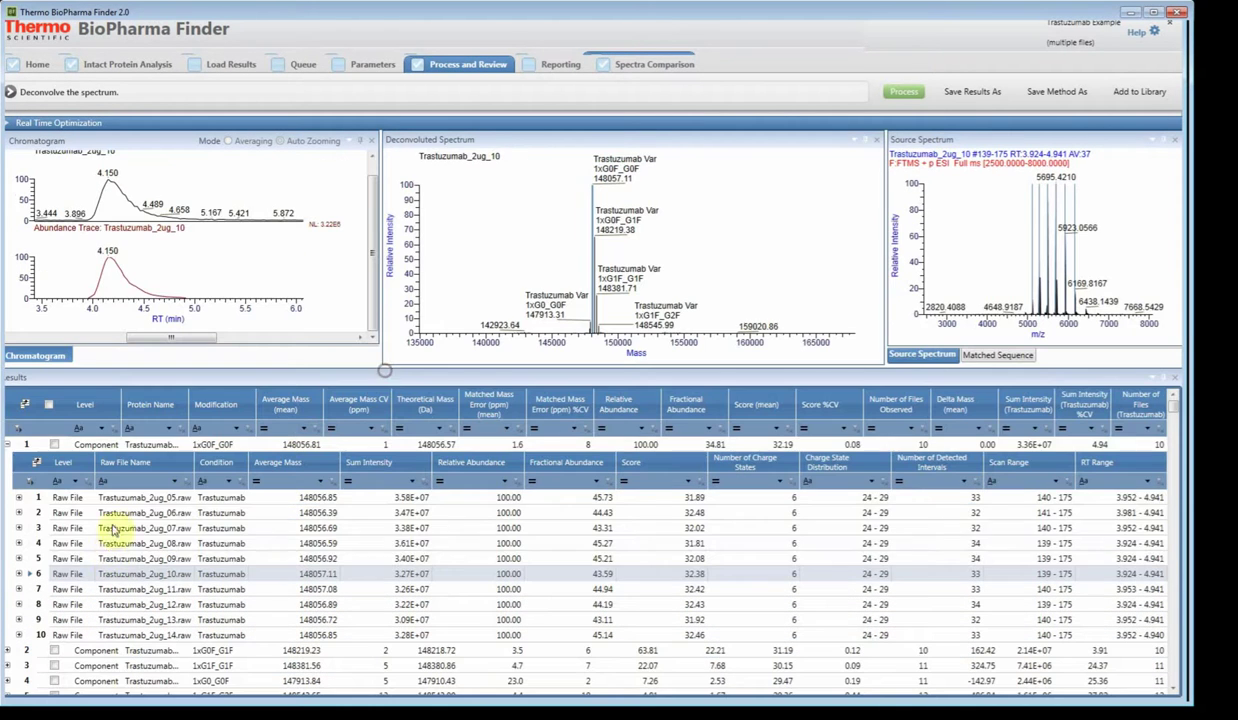
{"action": "left_click", "coordinate": [14, 652]}
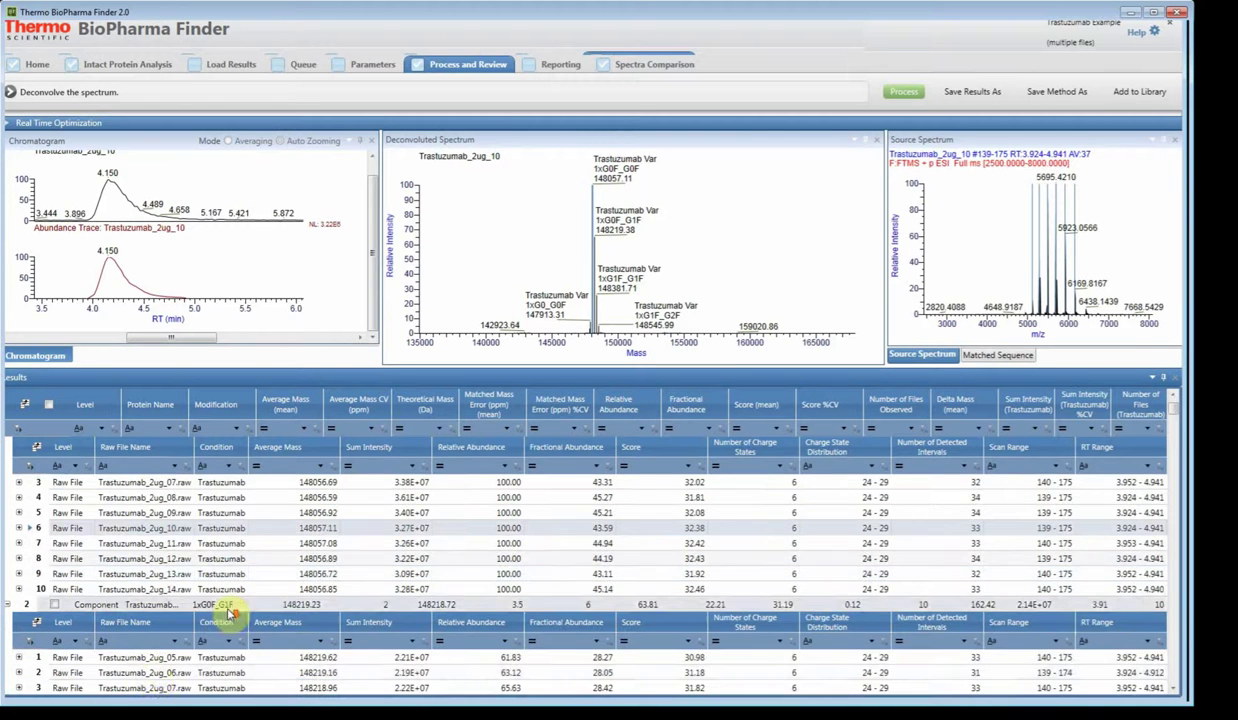
{"action": "left_click", "coordinate": [150, 659]}
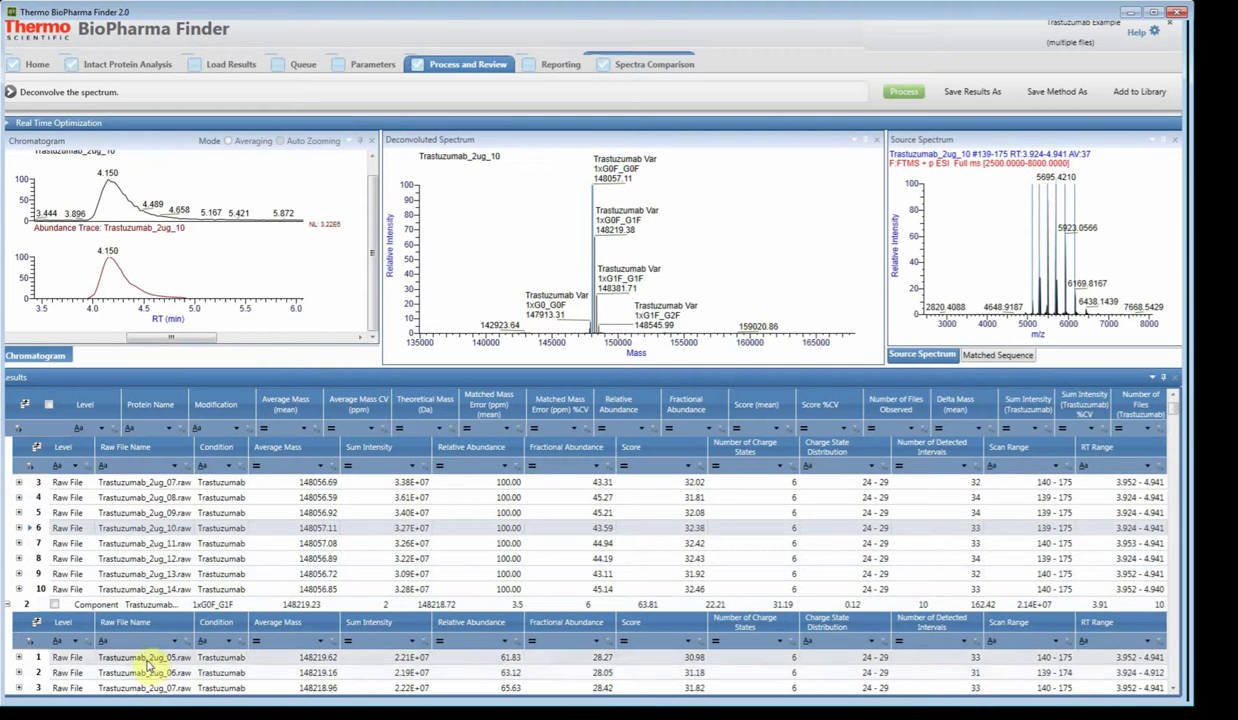
{"action": "left_click", "coordinate": [155, 486]}
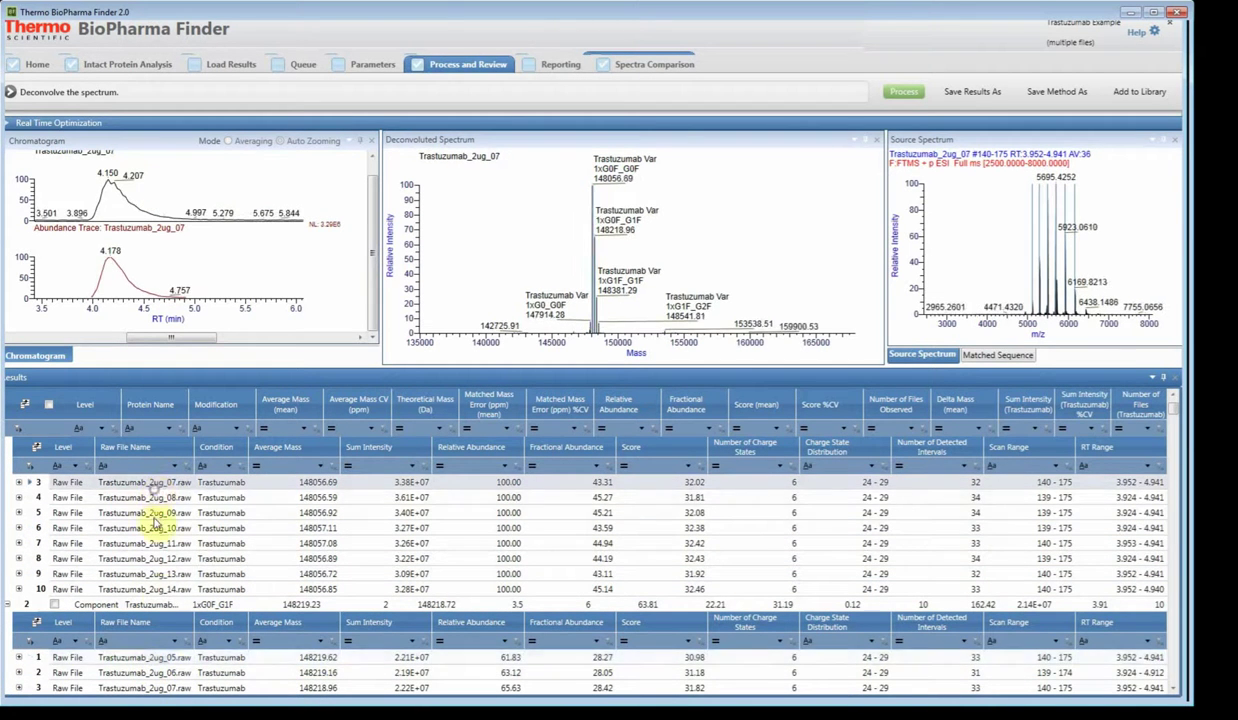
{"action": "left_click", "coordinate": [160, 660]}
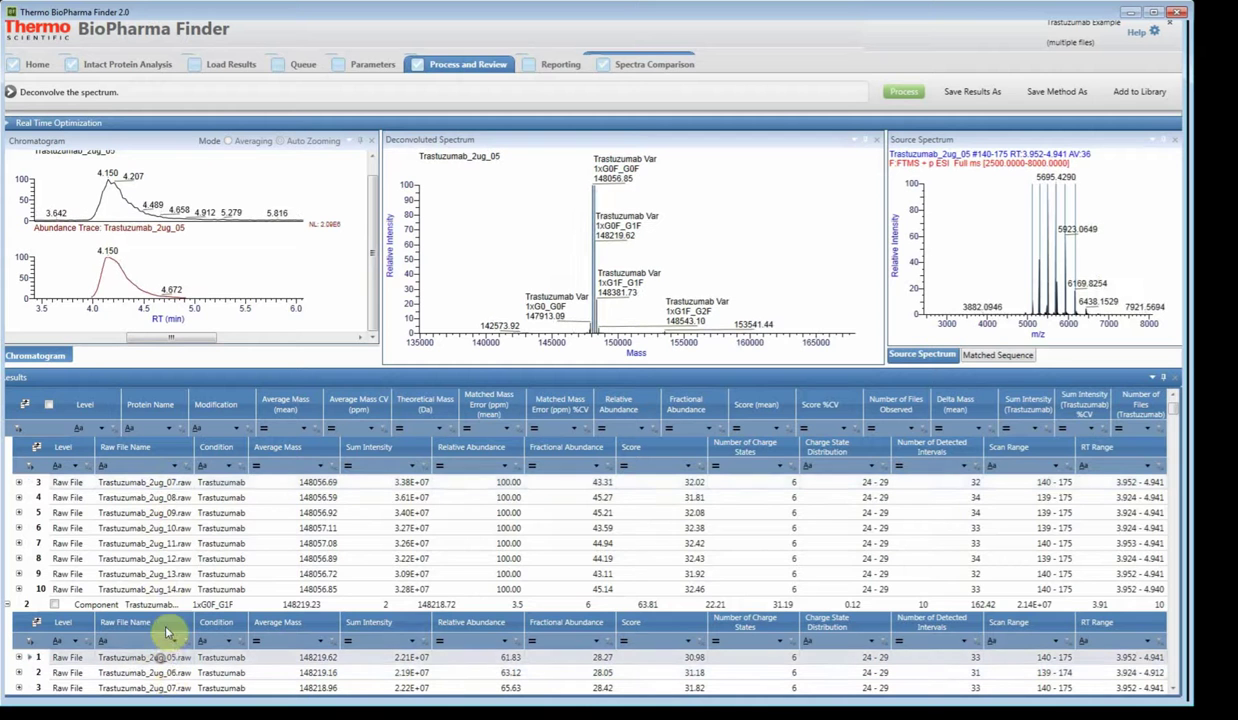
- Sort the raw files by descending file name and compare the Trastuzumab_2ug_05.raw abundance traces of 1xG0F_G0F and 1xG0F_G1F
{"action": "left_click", "coordinate": [157, 457]}
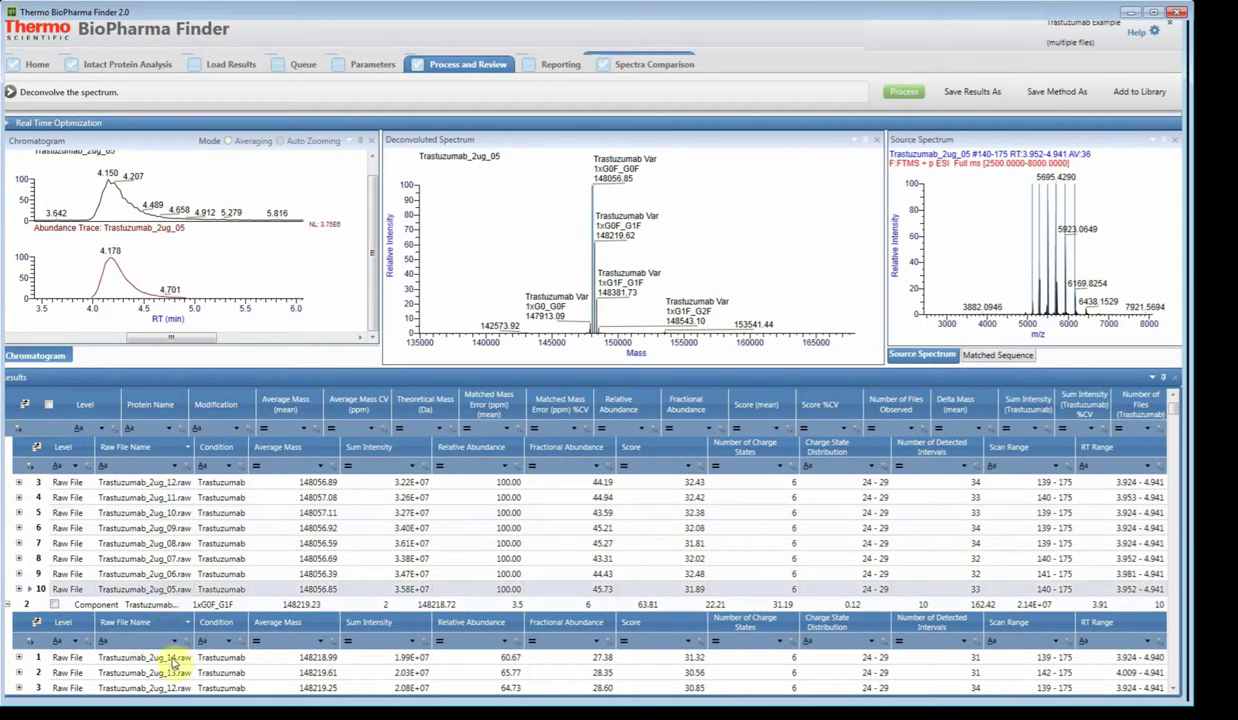
{"action": "scroll", "coordinate": [178, 660], "scroll_direction": "down", "scroll_amount": 4}
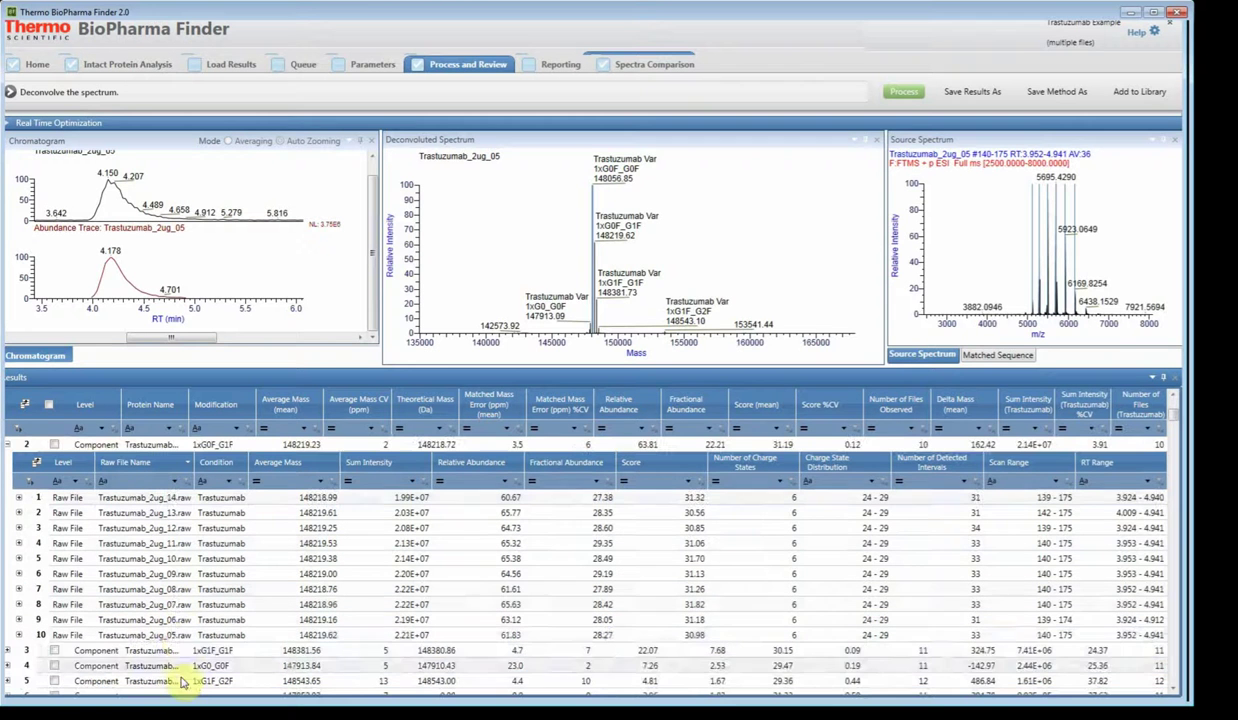
{"action": "left_click", "coordinate": [172, 636]}
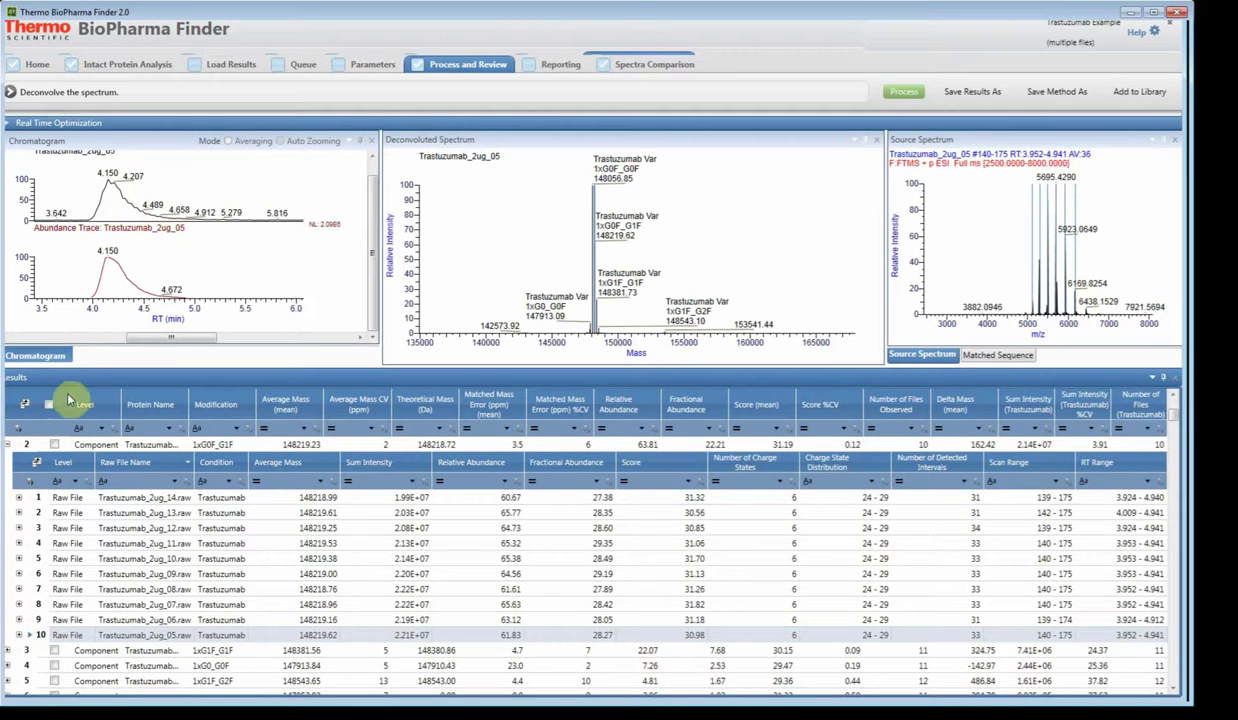
- Collapse the 1xG0F_G1F and 1xG0F_G0F components so the results table lists only component rows
{"action": "left_click", "coordinate": [10, 444]}
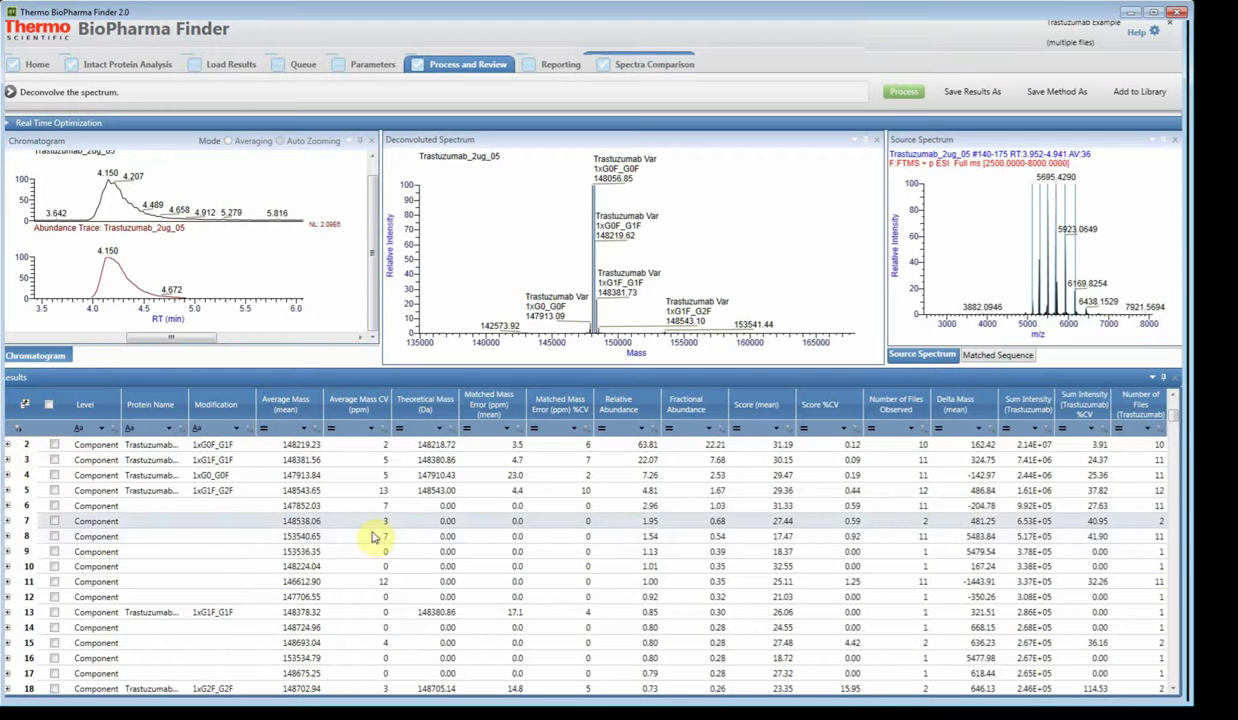
{"action": "scroll", "coordinate": [376, 542], "scroll_direction": "up", "scroll_amount": 5}
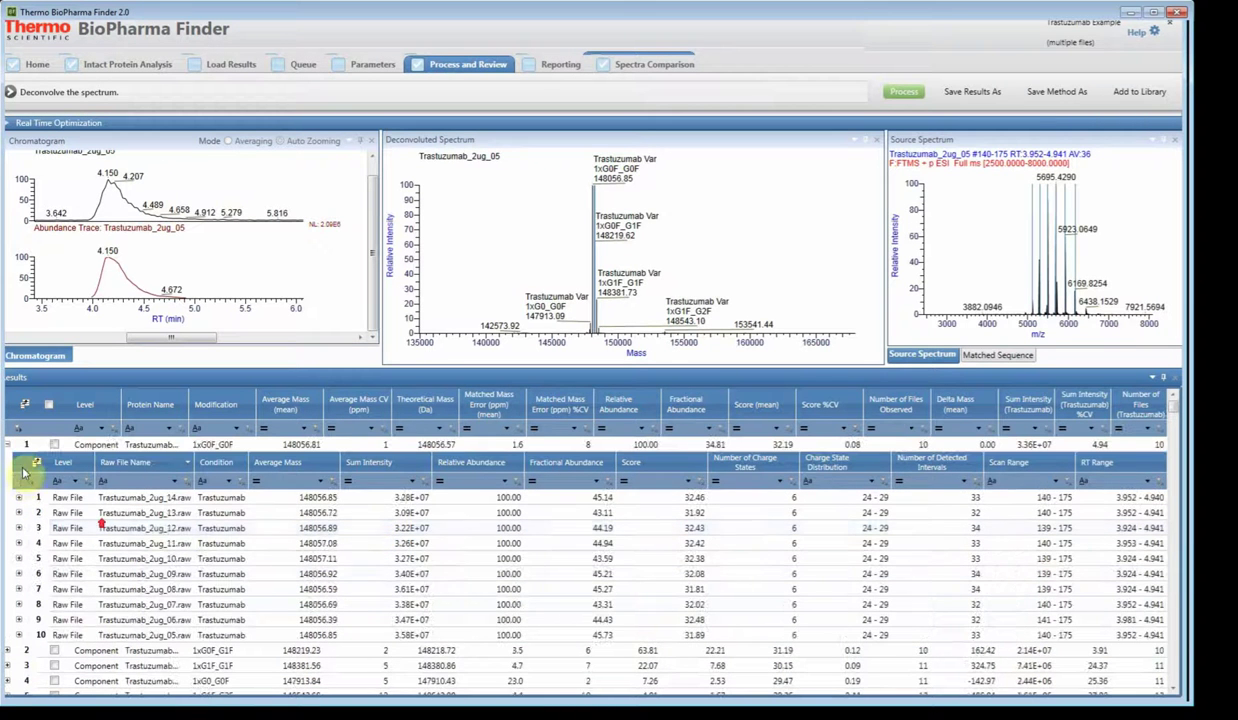
{"action": "left_click", "coordinate": [12, 445]}
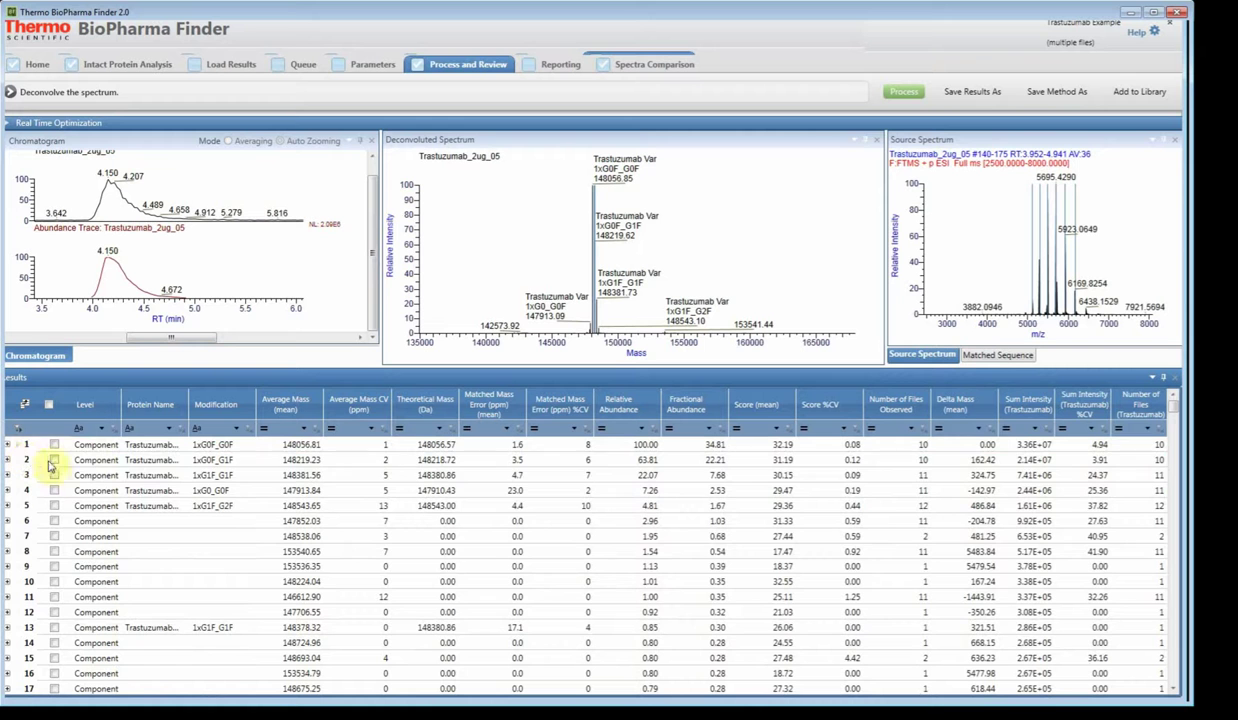